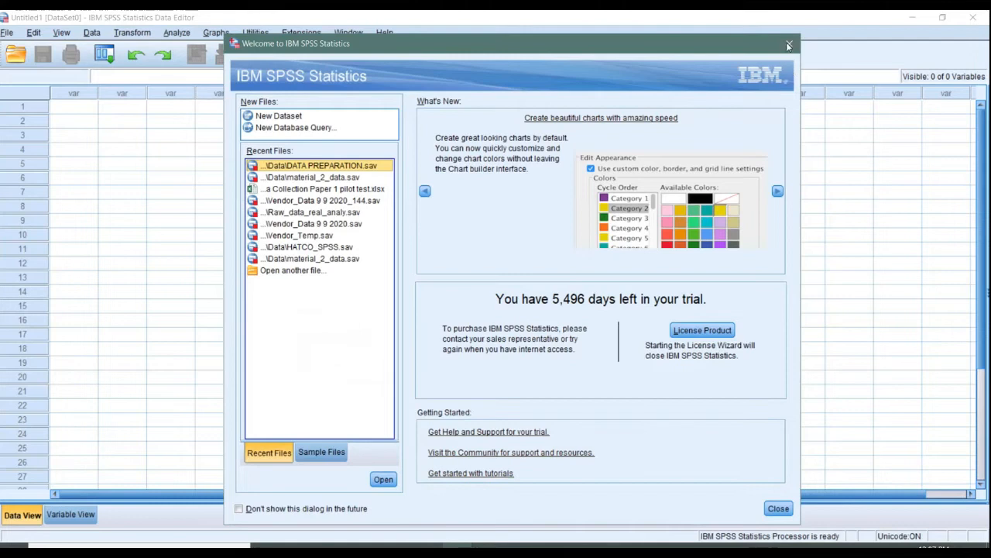
Dismiss the welcome dialog and compare the empty dataset's Variable View and Data View, ending in Data View.
left_click(790, 44)
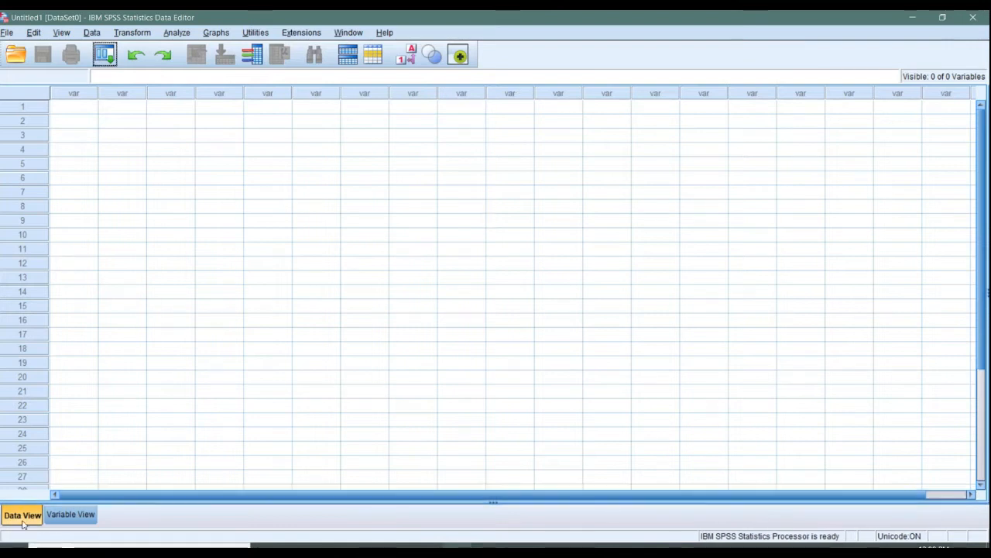
left_click(64, 517)
left_click(15, 515)
left_click(62, 515)
left_click(27, 515)
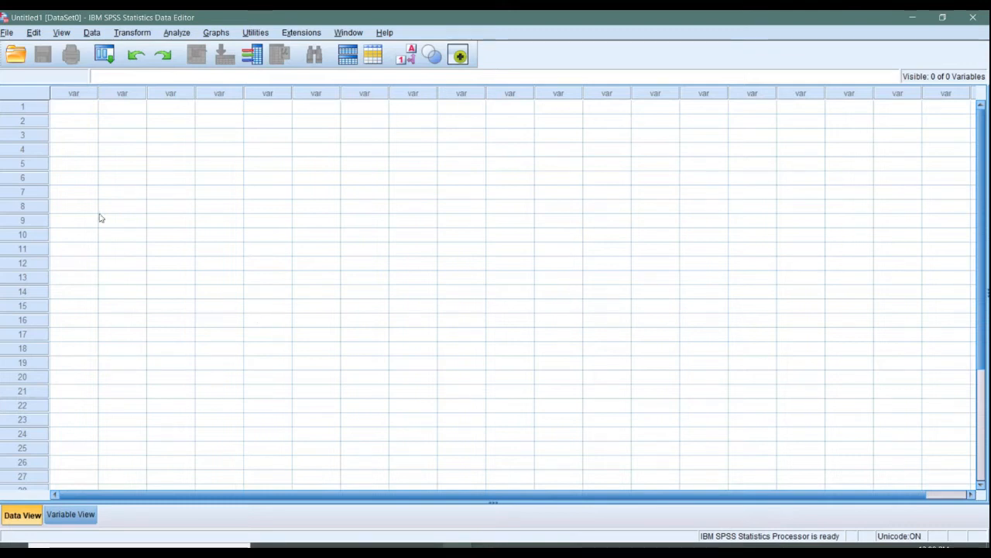
Examine the variable columns, case rows and individual cells of the empty data grid.
left_click(121, 94)
left_click(72, 97)
left_click(164, 99)
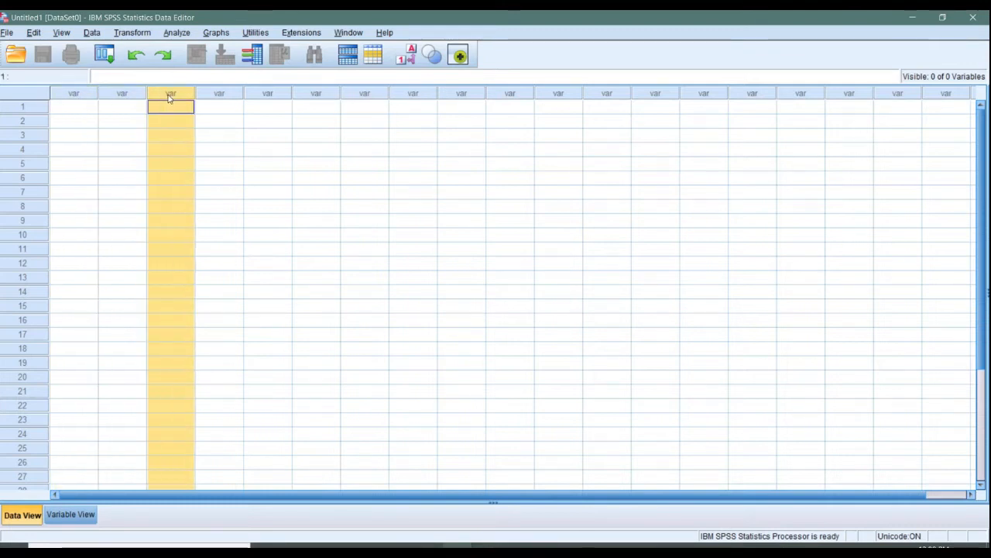
left_click(221, 96)
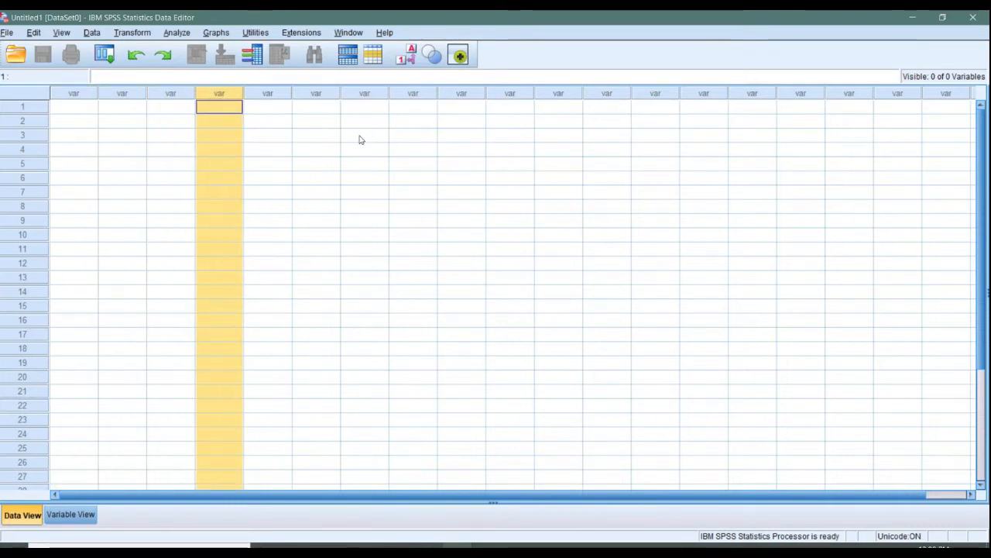
left_click(31, 107)
left_click(29, 120)
left_click(28, 132)
left_click(29, 107)
left_click(84, 94)
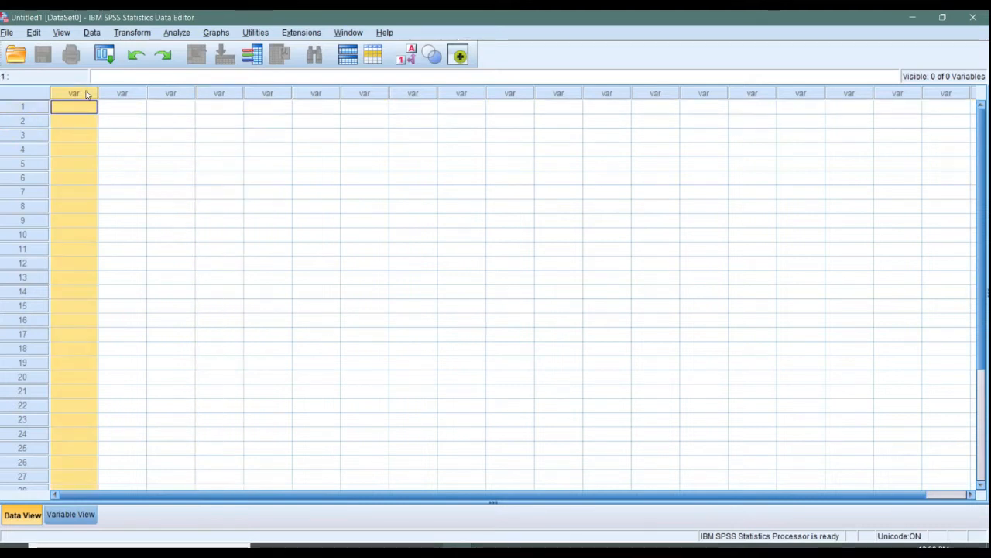
left_click(128, 94)
left_click(152, 96)
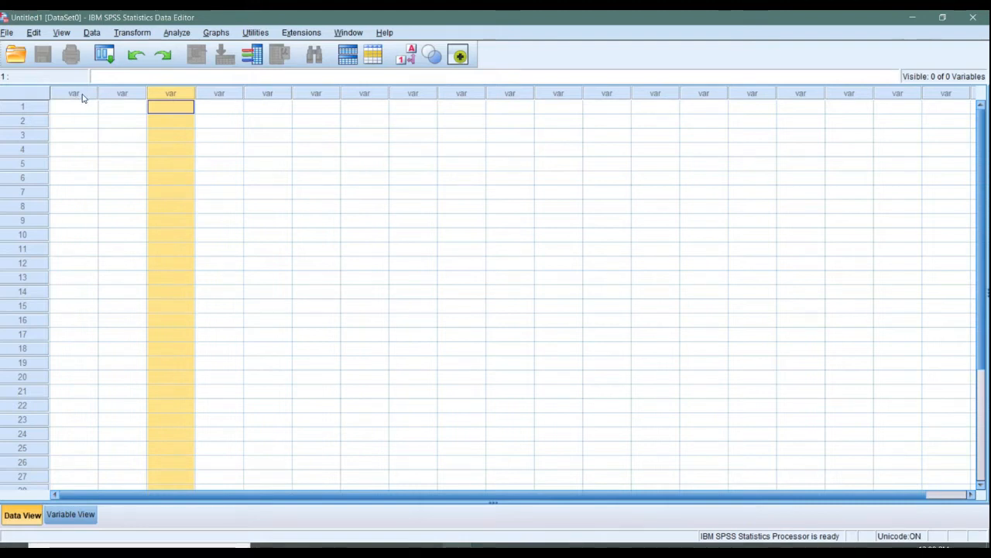
left_click(19, 107)
left_click(21, 122)
left_click(23, 135)
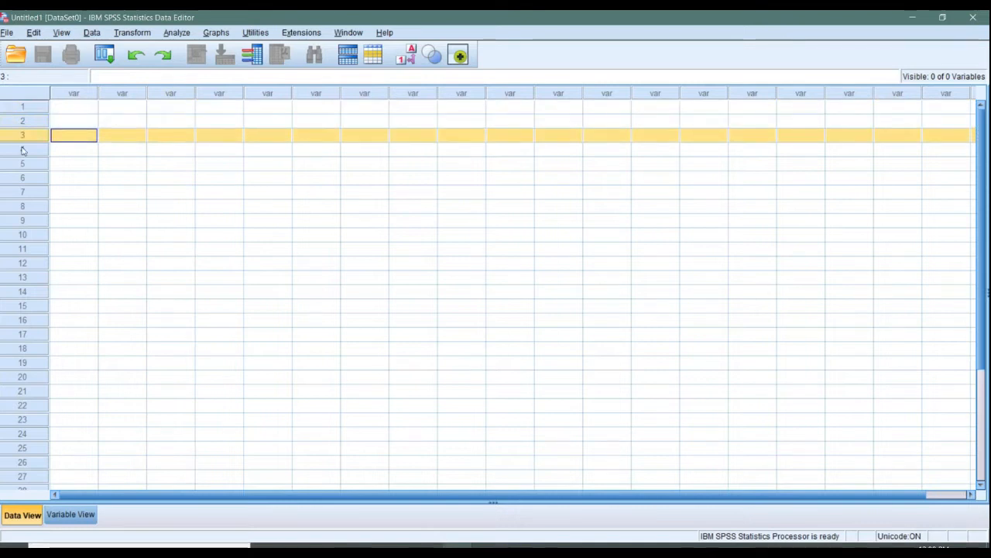
left_click(22, 149)
left_click(34, 110)
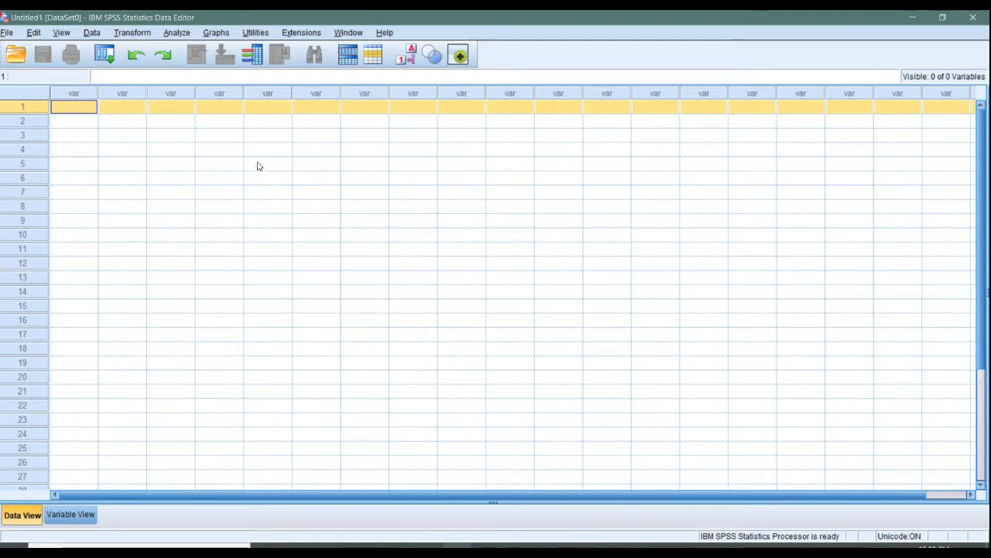
left_click(175, 94)
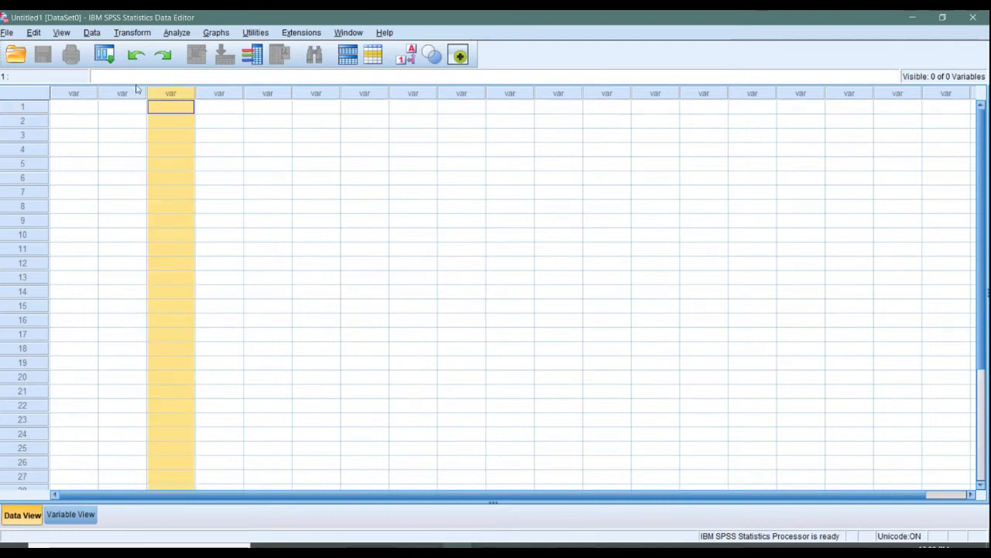
left_click(80, 94)
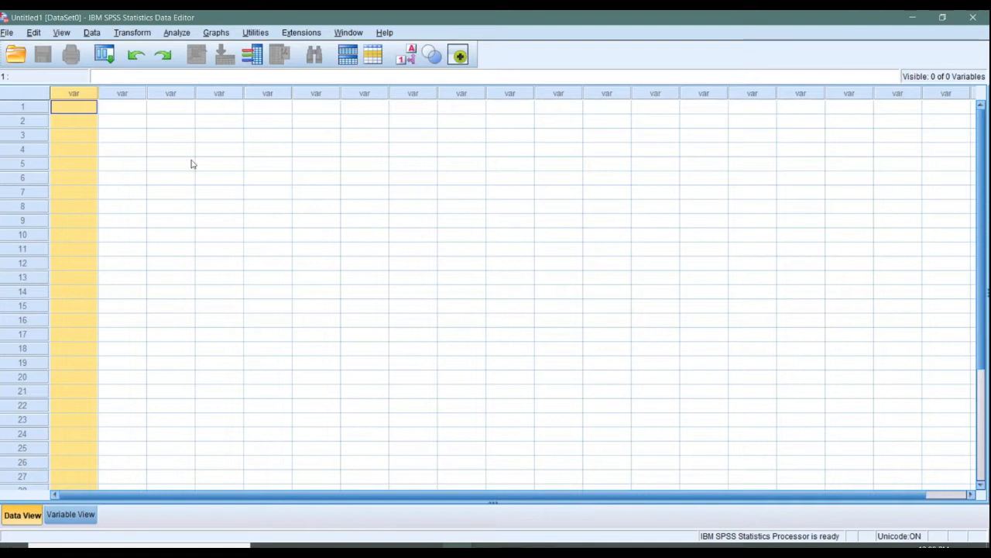
left_click(143, 111)
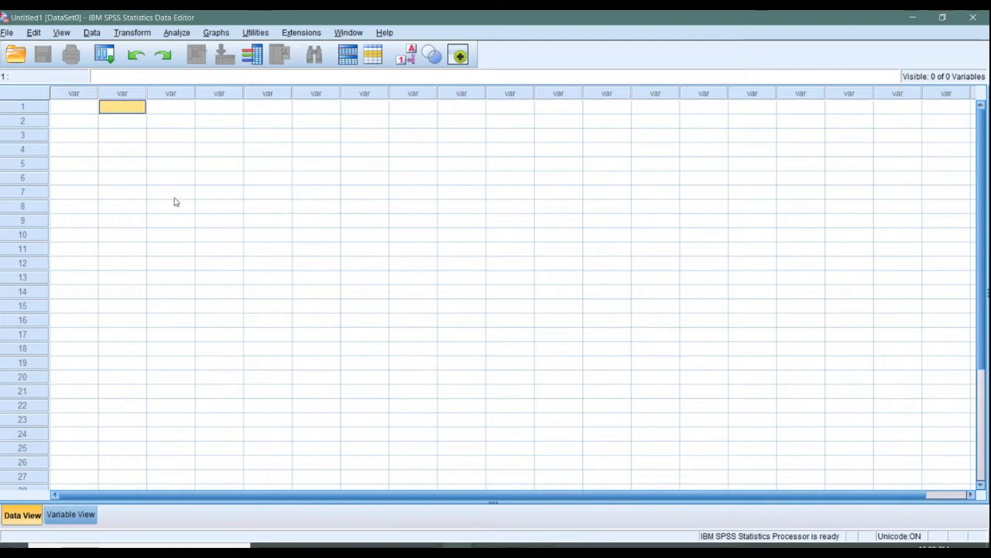
left_click(86, 109)
left_click(86, 124)
left_click(108, 108)
left_click(120, 128)
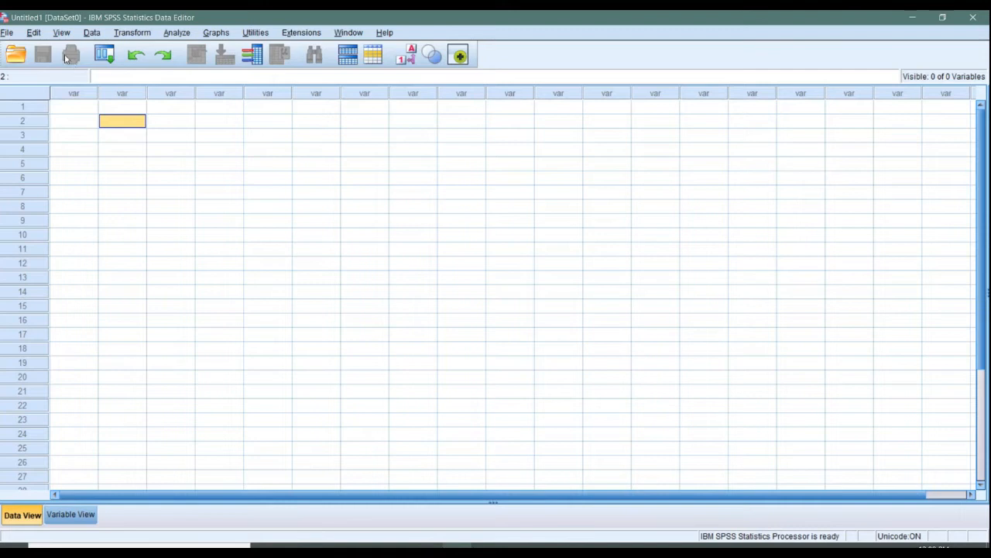
Enter the values 1, 2 and 3 in the first three rows of the first variable column.
left_click(76, 109)
type("1")
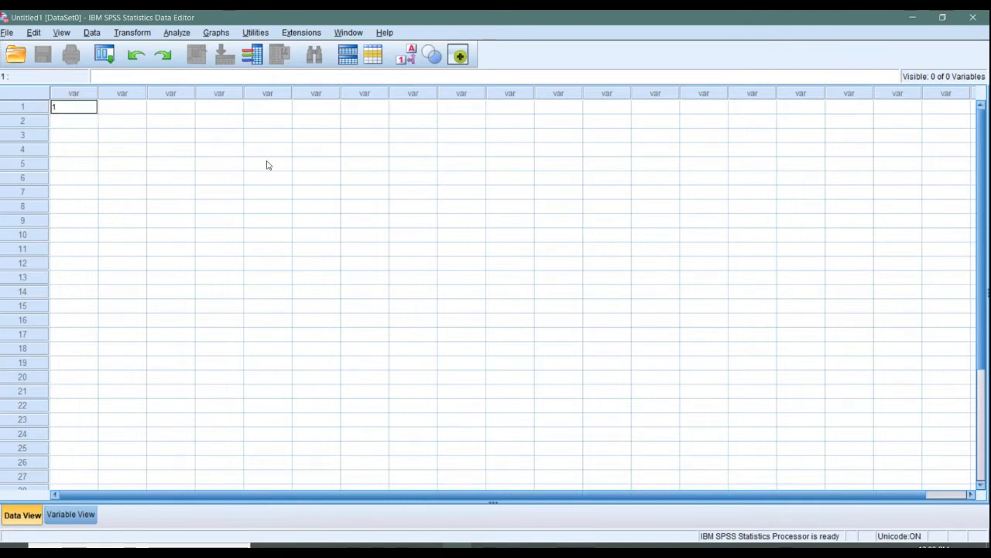
key("Return")
type("2")
key("Return")
type("3")
key("Tab")
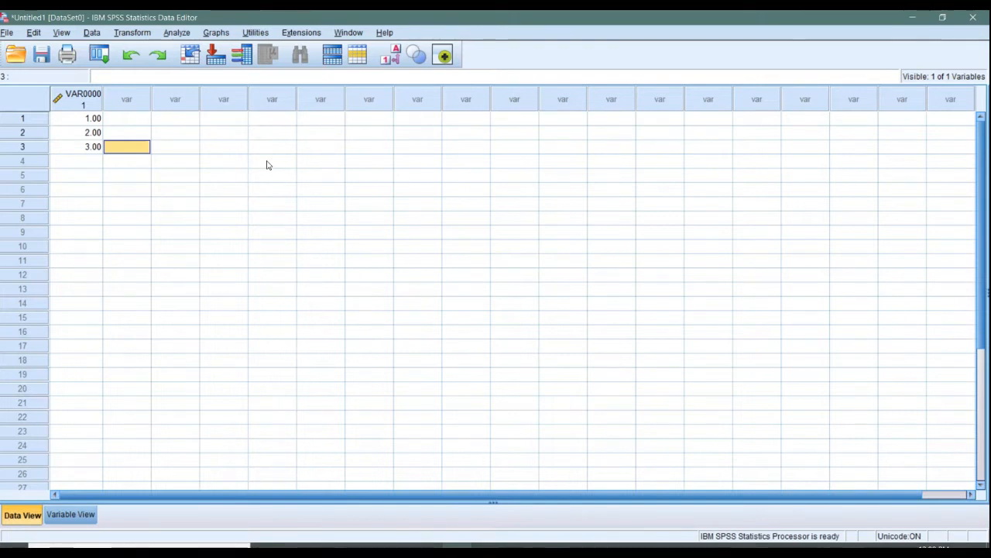
Widen the first variable column to a width of 9 so its name fits on one line.
left_click(75, 118)
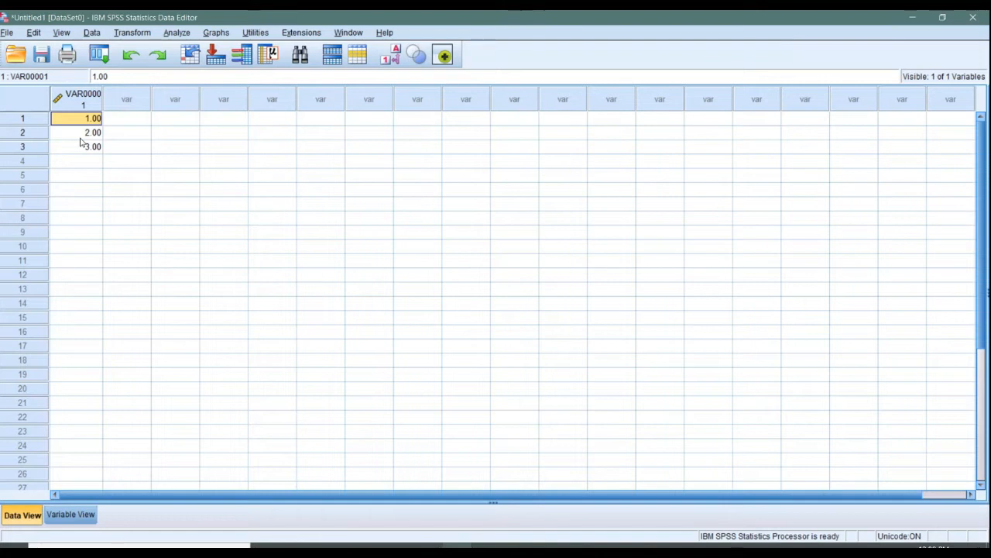
left_click_drag(102, 99, 112, 96)
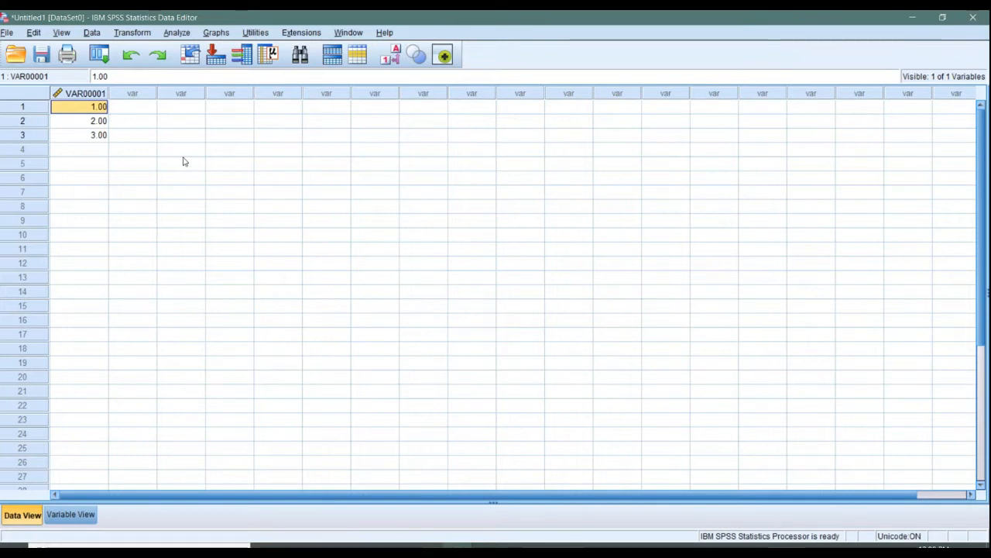
left_click(98, 120)
left_click(90, 108)
left_click(86, 121)
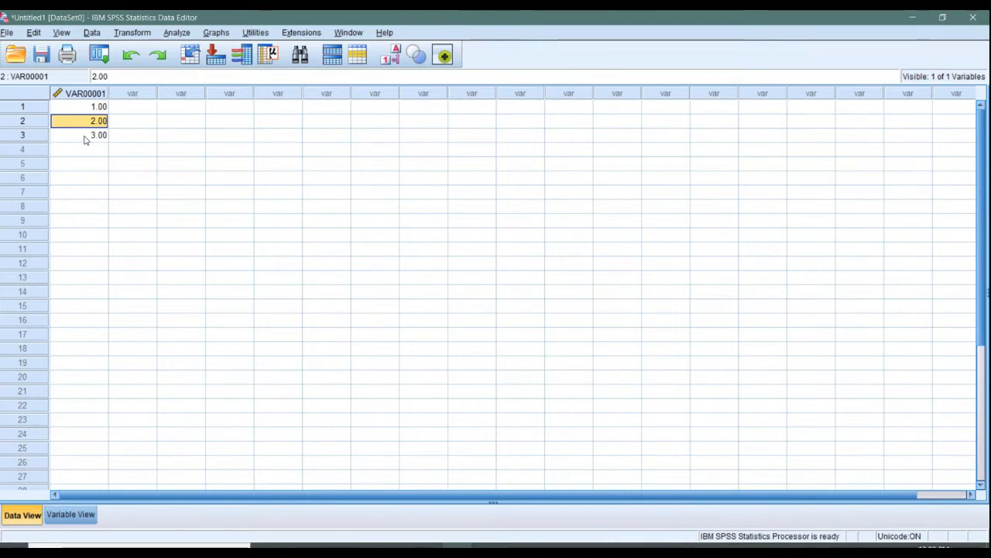
Enter the values 4, 5 and 6 in the first three rows of the second variable column.
left_click(131, 106)
type("4")
key("Return")
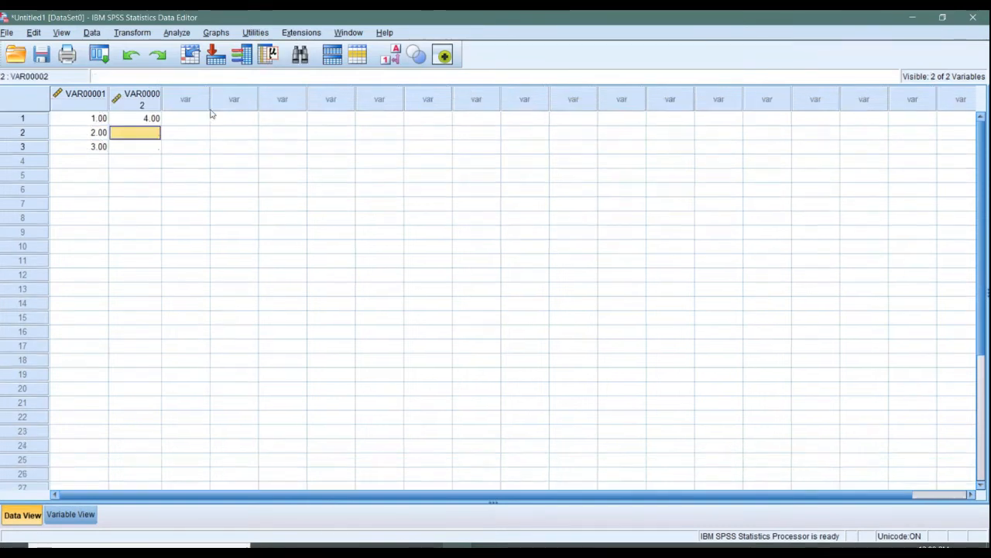
type("5")
key("Return")
type("6")
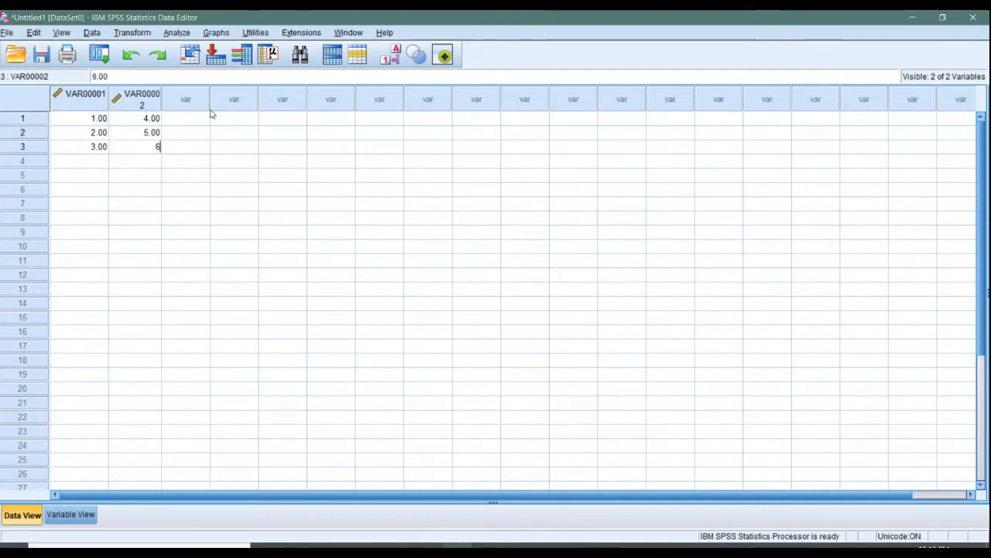
key("Tab")
Enter the values 7, 8 and 9 in the first three rows of the third variable column.
key("Up")
key("Up")
type("7")
key("Return")
type("8")
key("Return")
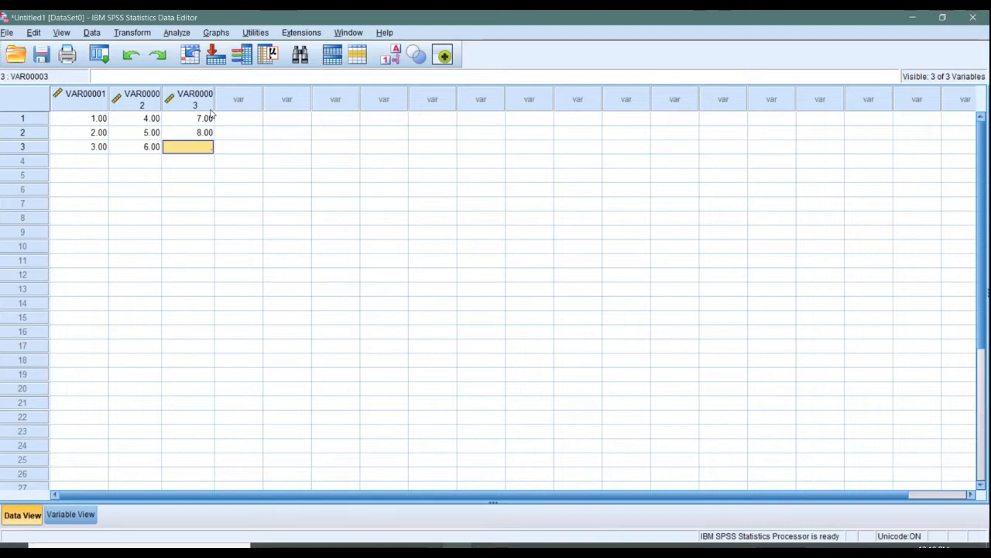
type("9")
key("Tab")
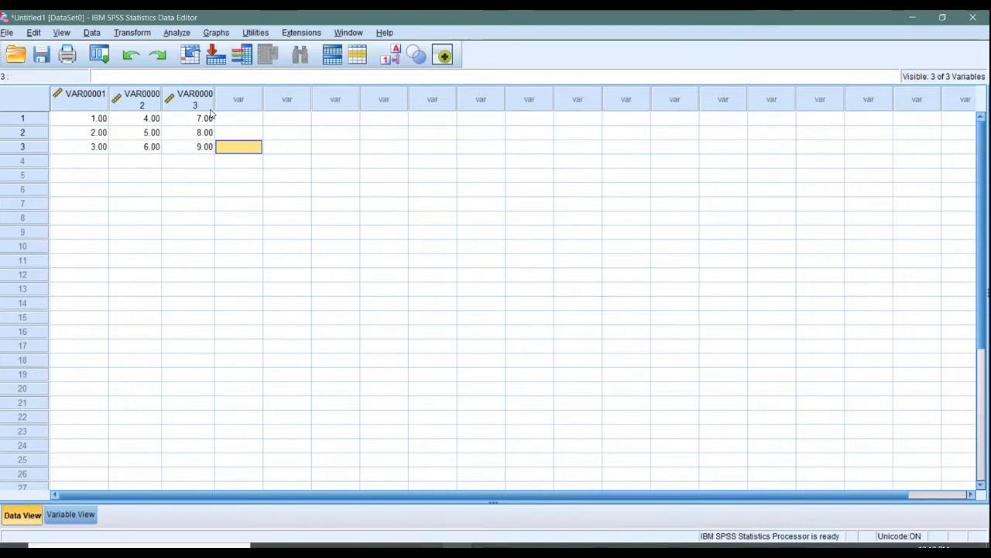
Enter the values 1, 2 and 3 in the first three rows of the fourth variable column.
key("Up")
key("Up")
type("1")
key("Return")
type("2")
key("Return")
type("3")
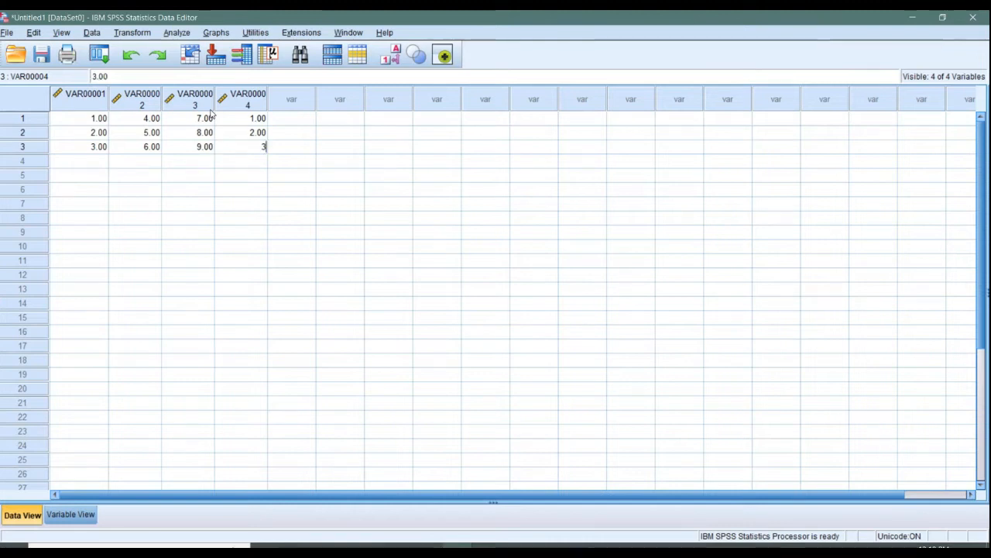
Widen the second, third and fourth variable columns to a width of 10 so their names fit on one line.
left_click_drag(161, 94, 302, 100)
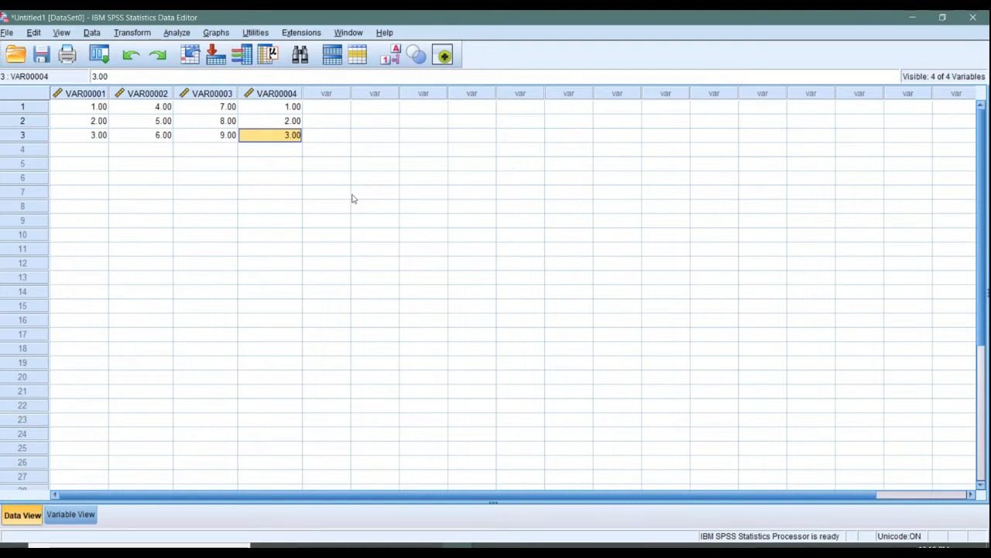
left_click(97, 95)
left_click(137, 102)
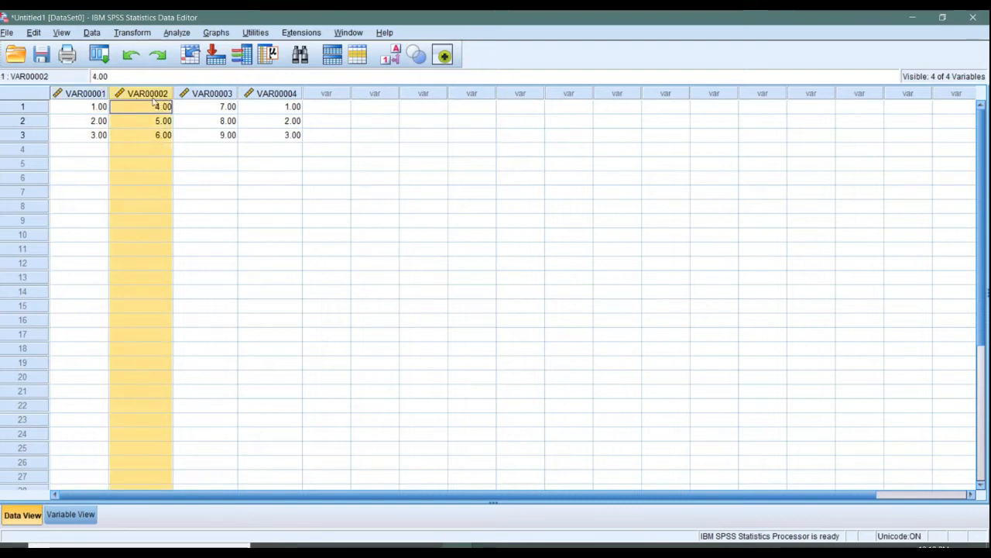
left_click(204, 103)
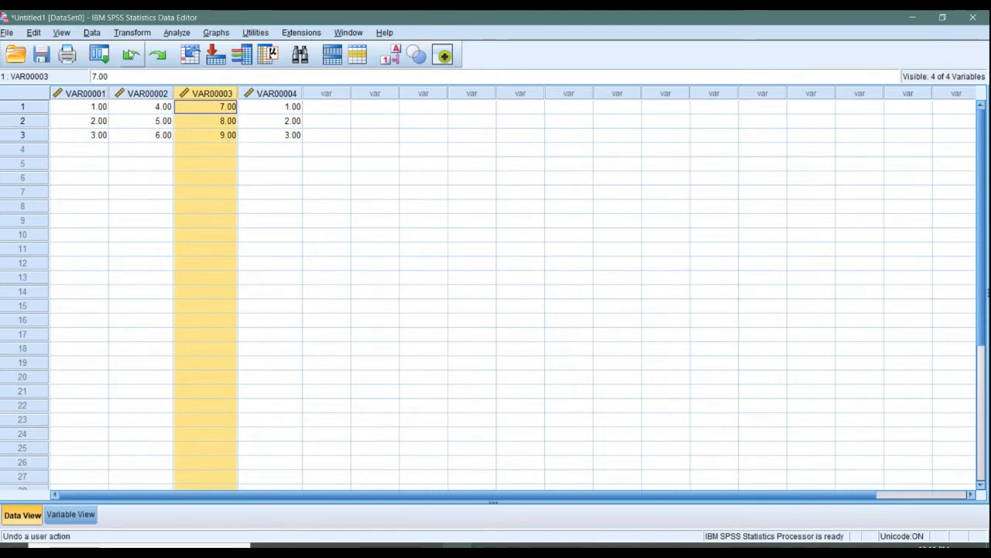
Compare the variable list in Variable View with the columns in Data View, ending in Variable View.
left_click(70, 515)
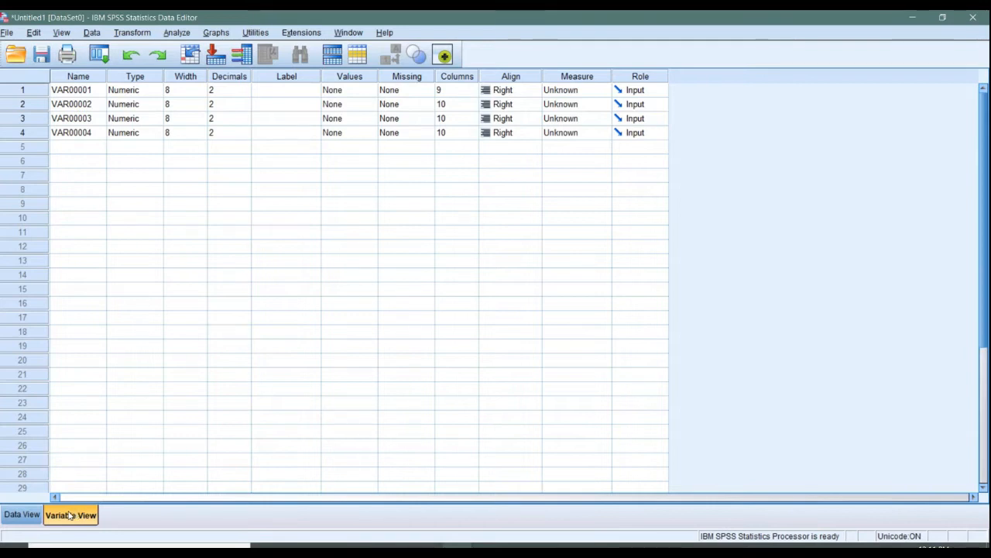
left_click(35, 513)
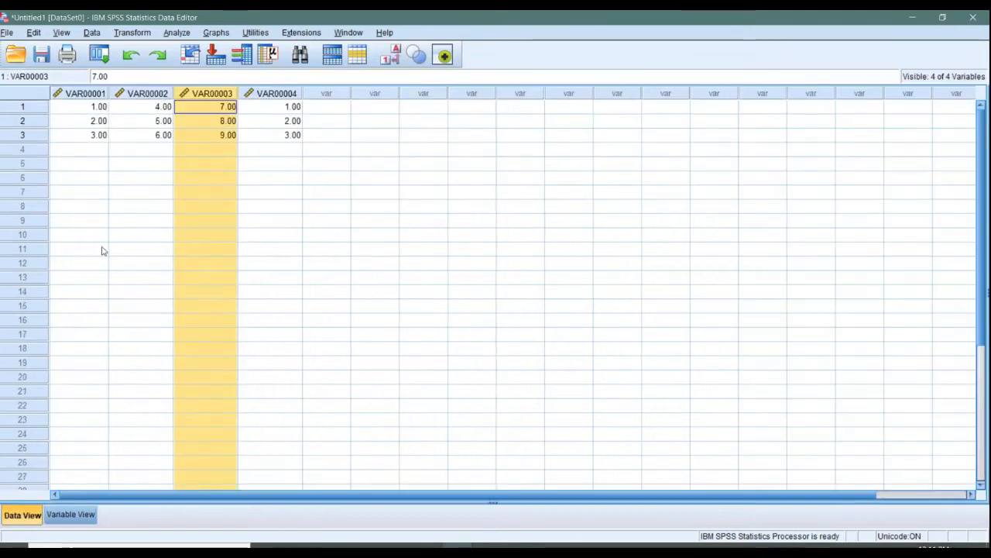
left_click(199, 133)
left_click(148, 108)
left_click(72, 515)
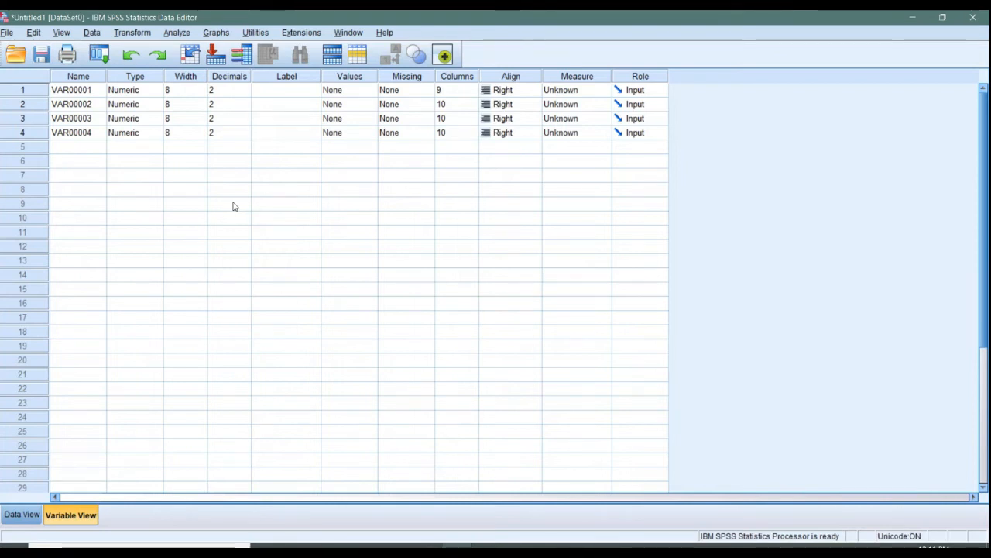
Examine the four variable rows and their attributes such as Name, Type, Width, Decimals, Values and Missing.
left_click(19, 91)
left_click(23, 104)
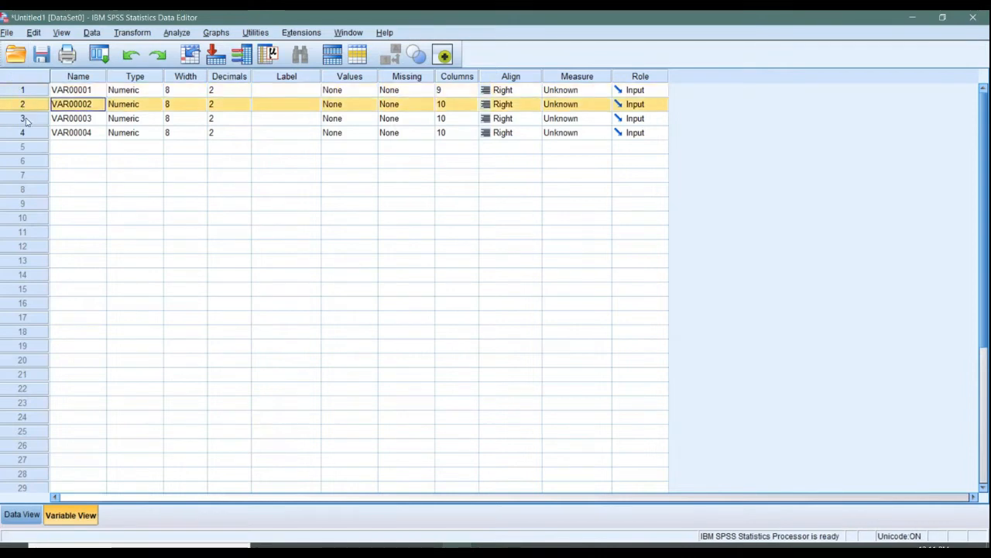
left_click(24, 117)
left_click(24, 132)
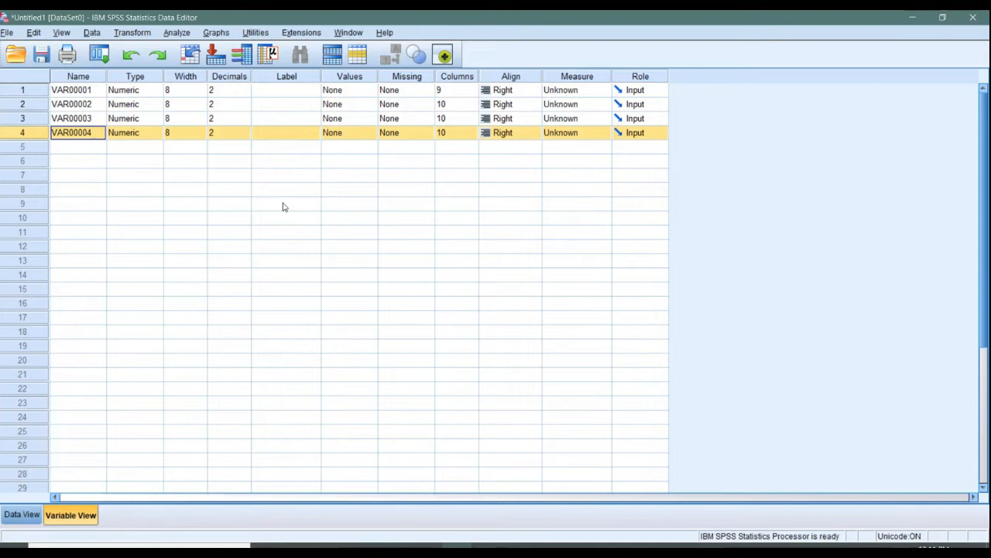
left_click(153, 75)
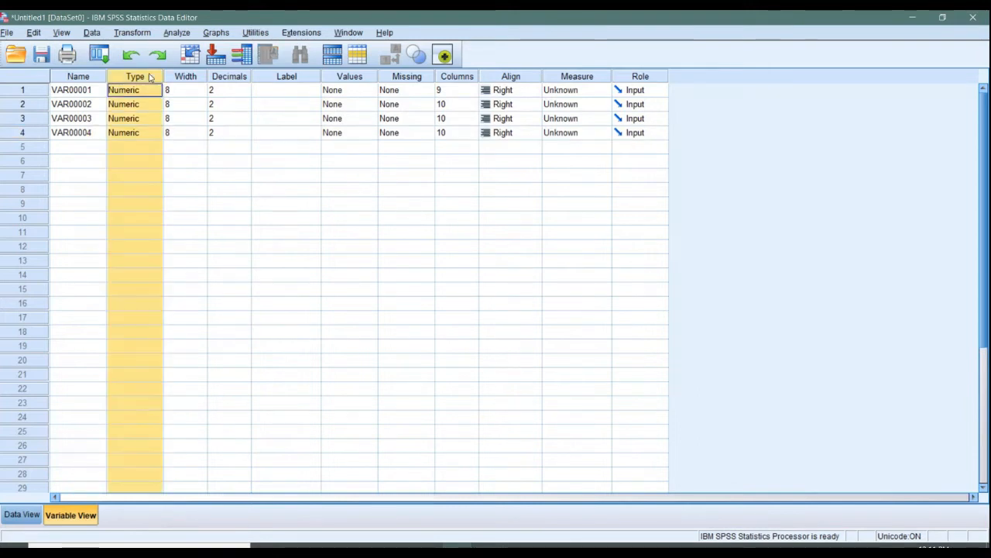
left_click(190, 76)
left_click(229, 77)
left_click(367, 77)
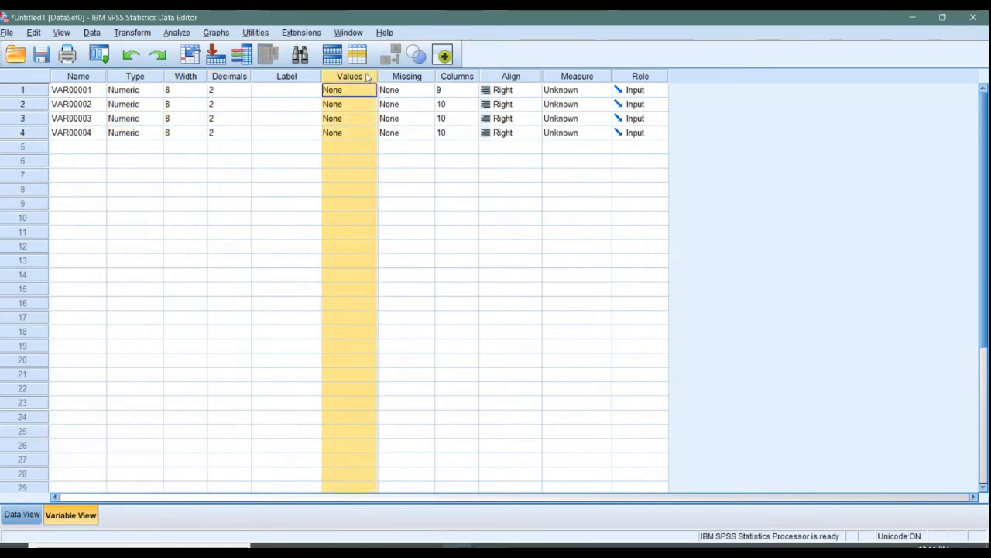
left_click(405, 76)
left_click(91, 94)
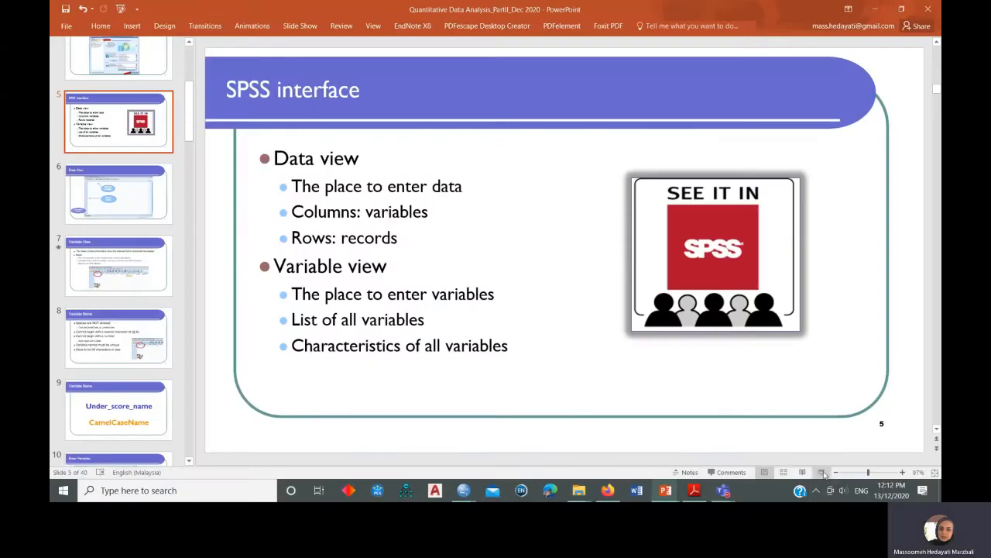
left_click(825, 474)
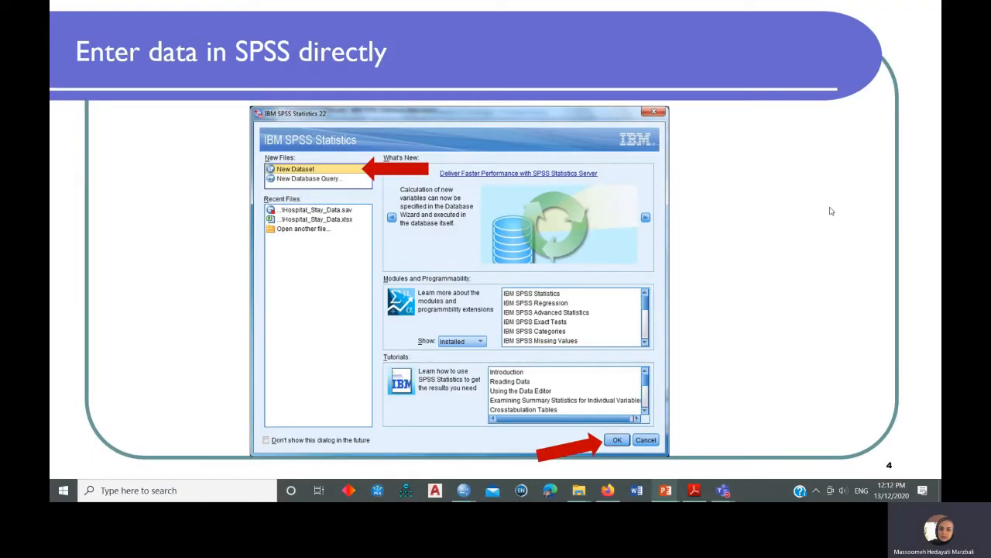
key("Right")
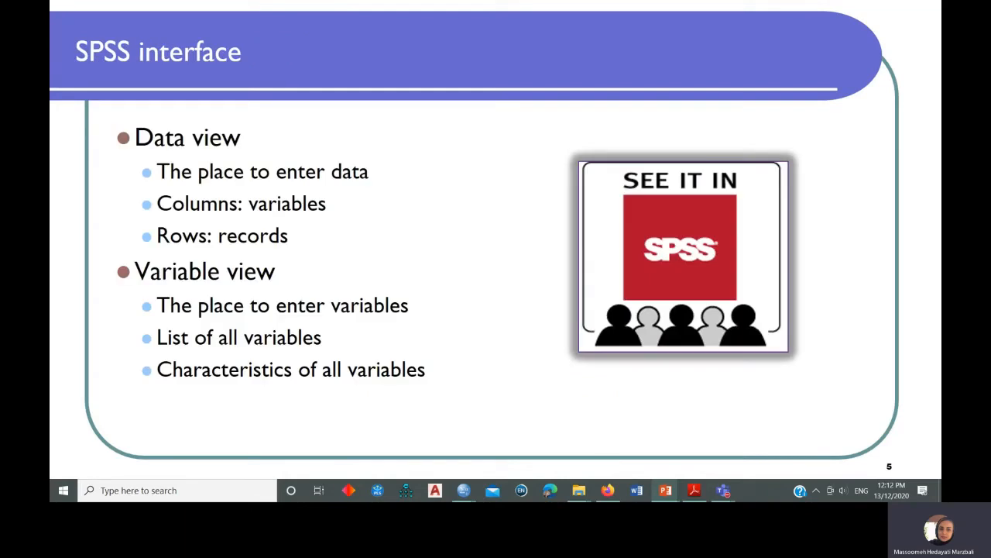
key("Right")
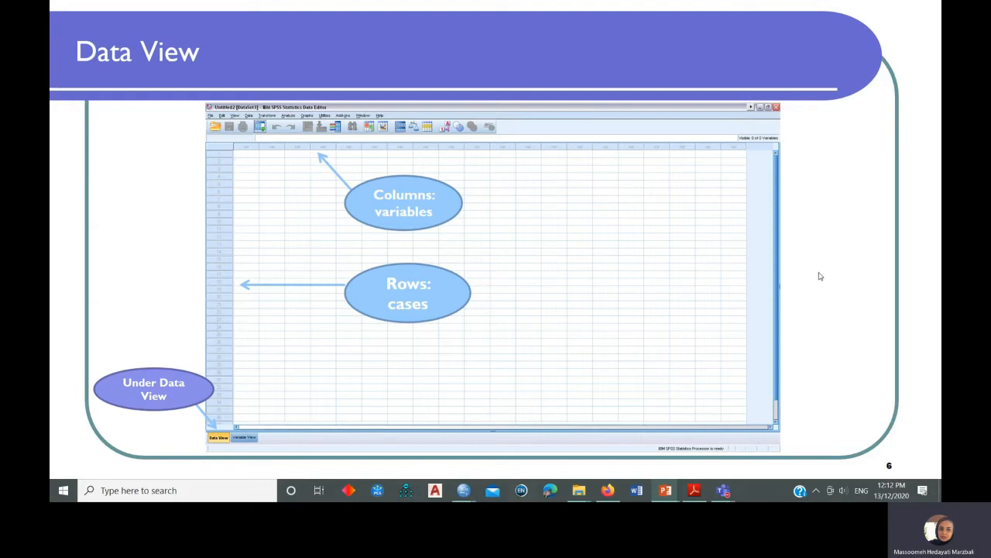
key("Right")
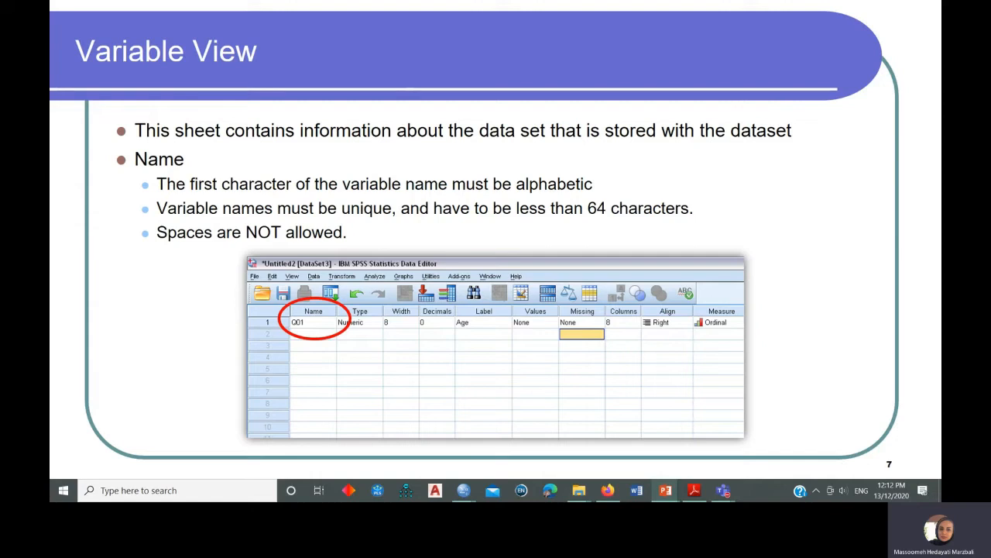
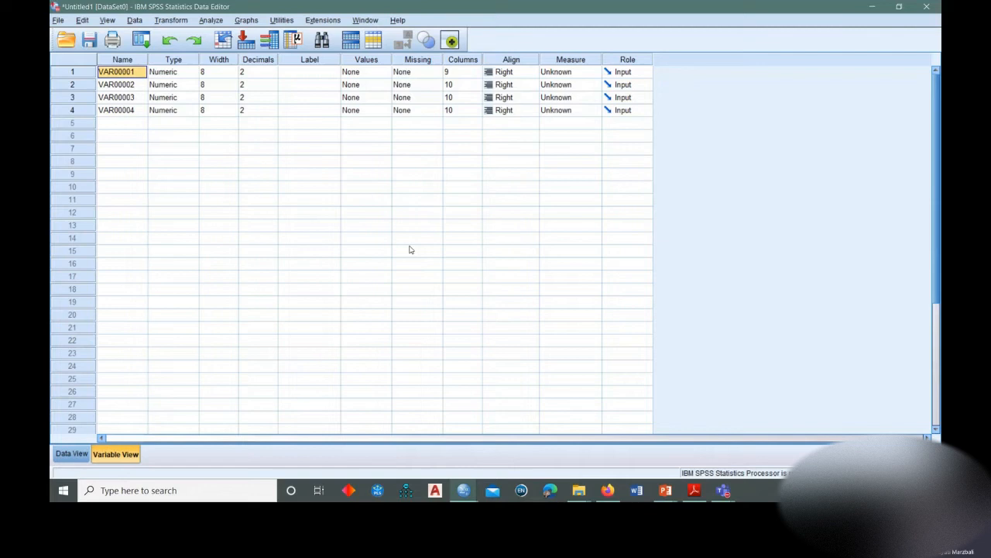
Rename the first variable as ID and the second variable as Nationality.
left_click(121, 83)
left_click(121, 62)
left_click(121, 70)
type("ID")
key("Return")
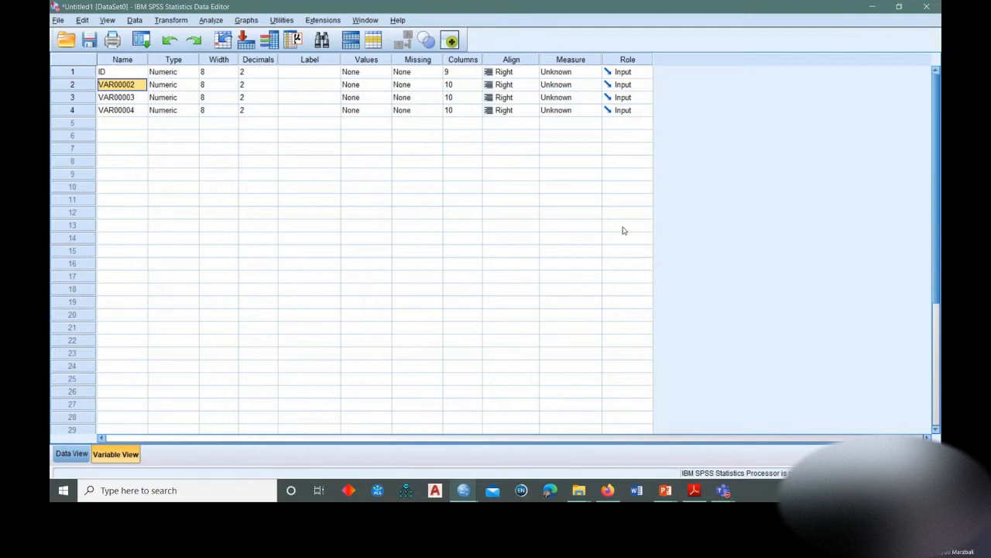
type("Nationality")
key("Return")
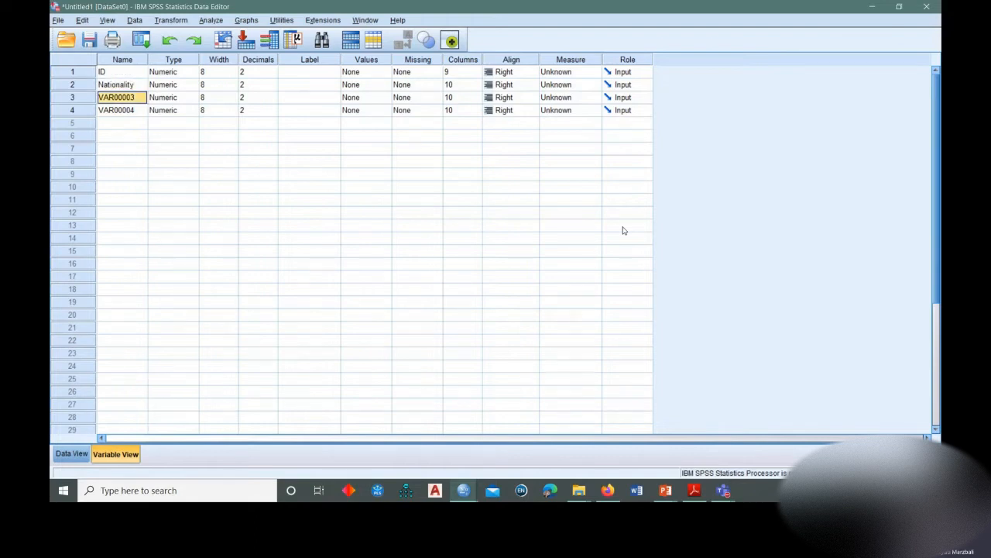
Rename the third variable as Race and the fourth variable as Gender.
type("Race")
key("Return")
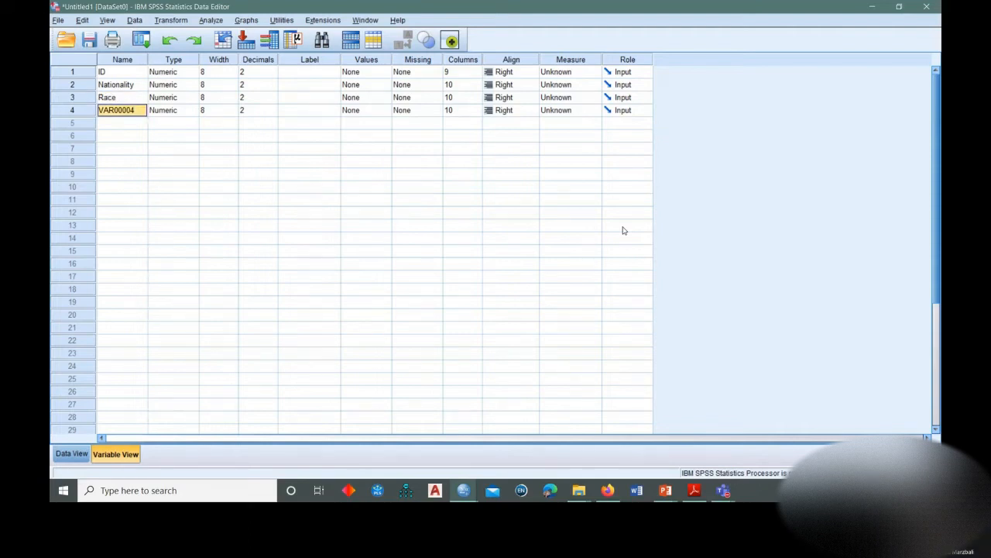
type("Gen")
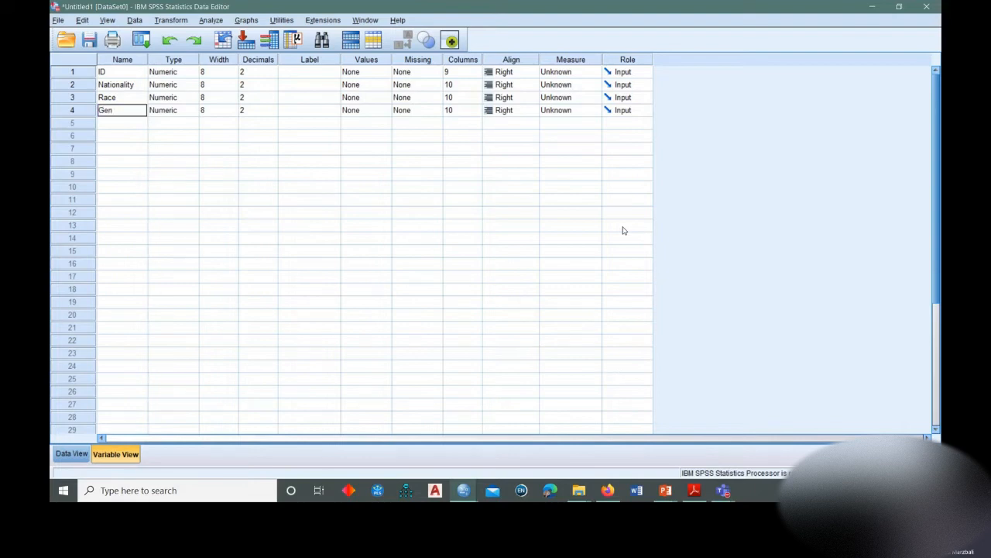
type("der")
key("Return")
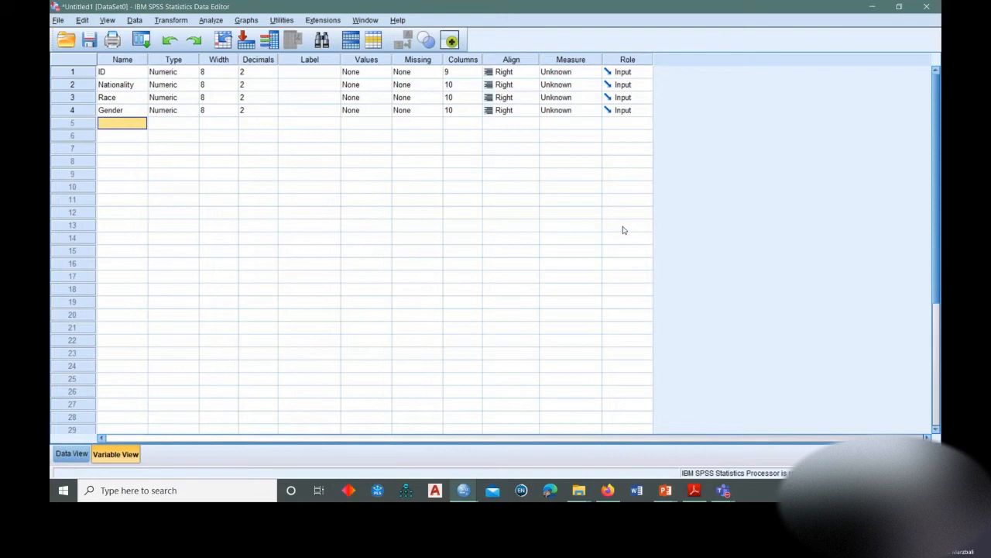
left_click(113, 74)
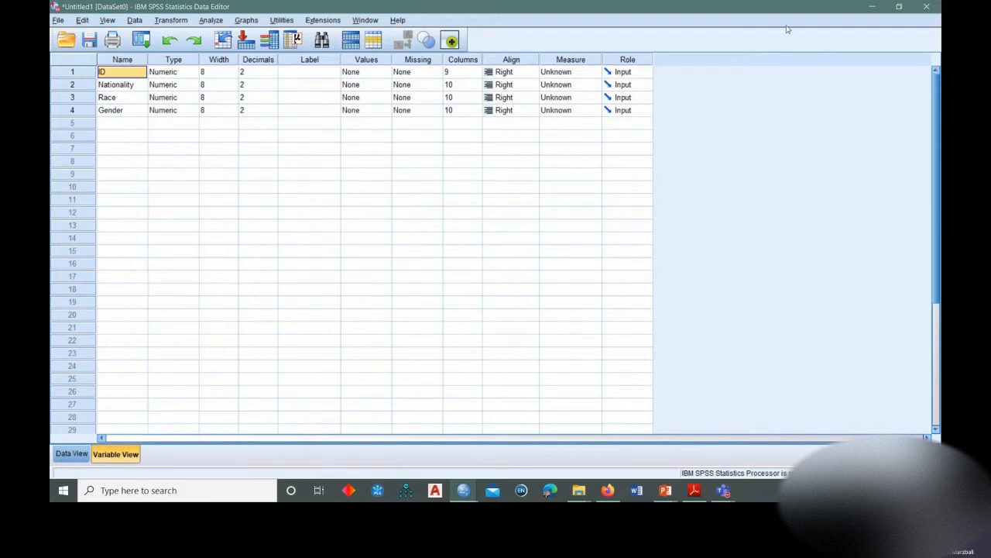
left_click(321, 75)
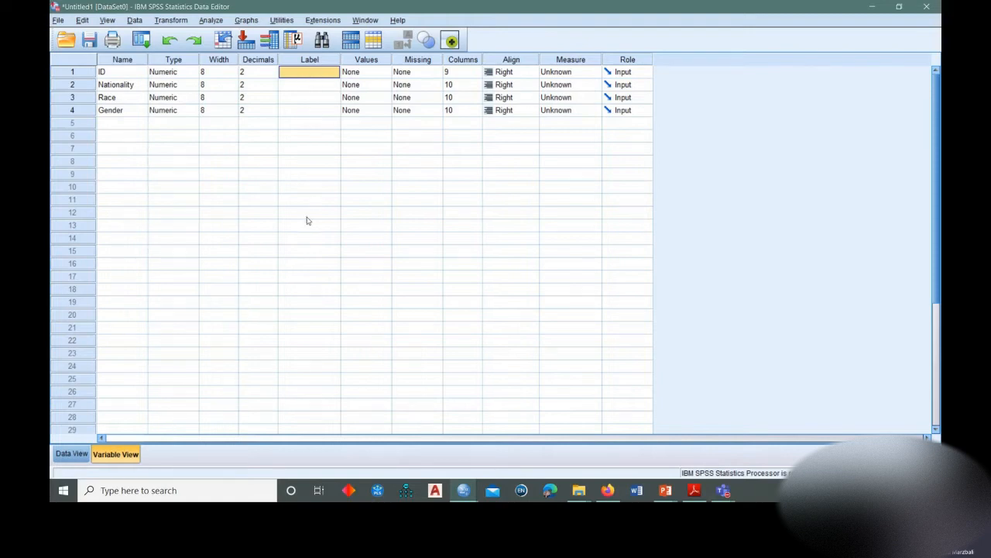
left_click(302, 84)
left_click(306, 98)
left_click(304, 73)
Examine the Variable Type options for ID, comparing the settings offered for Numeric and String, and close the dialog without applying anything.
left_click(165, 71)
left_click(180, 60)
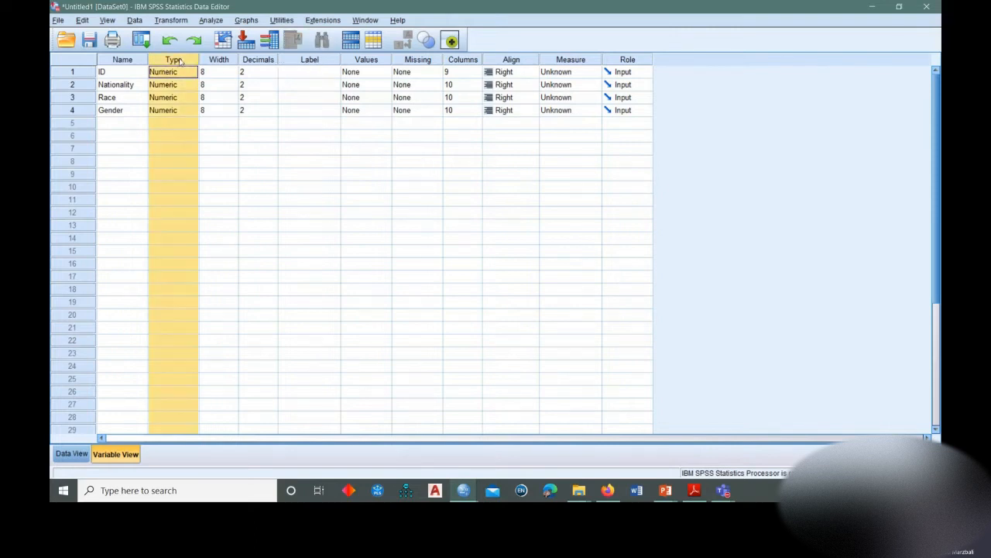
left_click(180, 71)
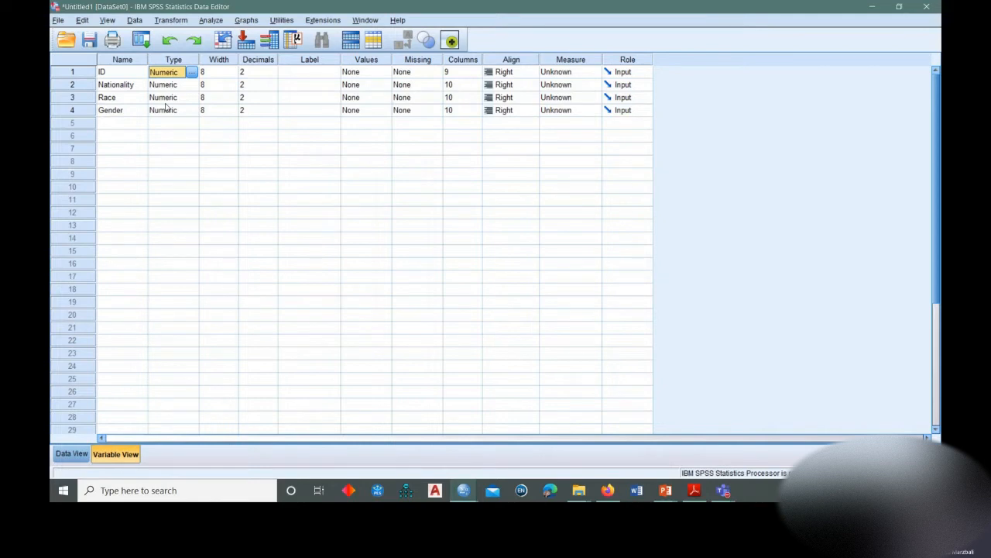
left_click(192, 72)
left_click_drag(424, 155, 351, 142)
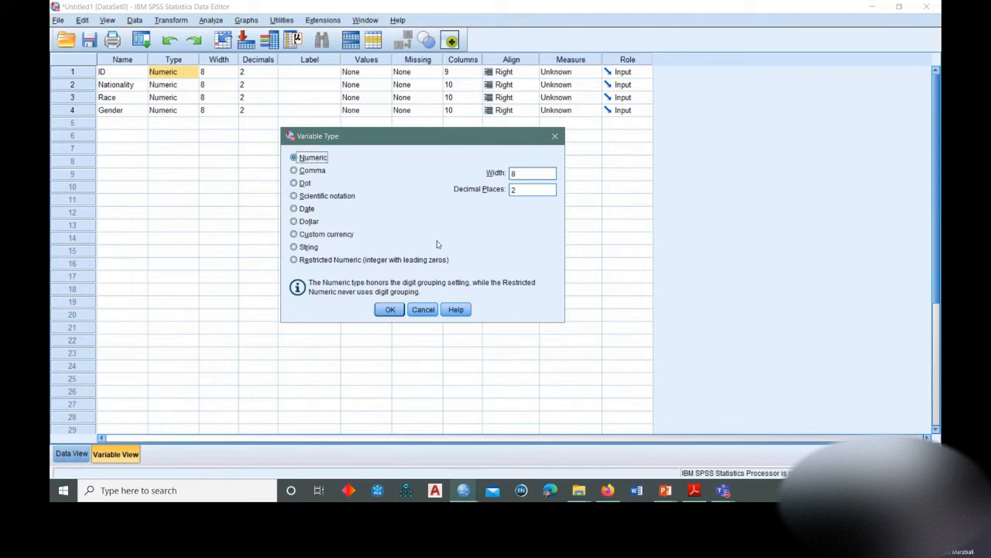
left_click(304, 248)
left_click(310, 158)
left_click(309, 247)
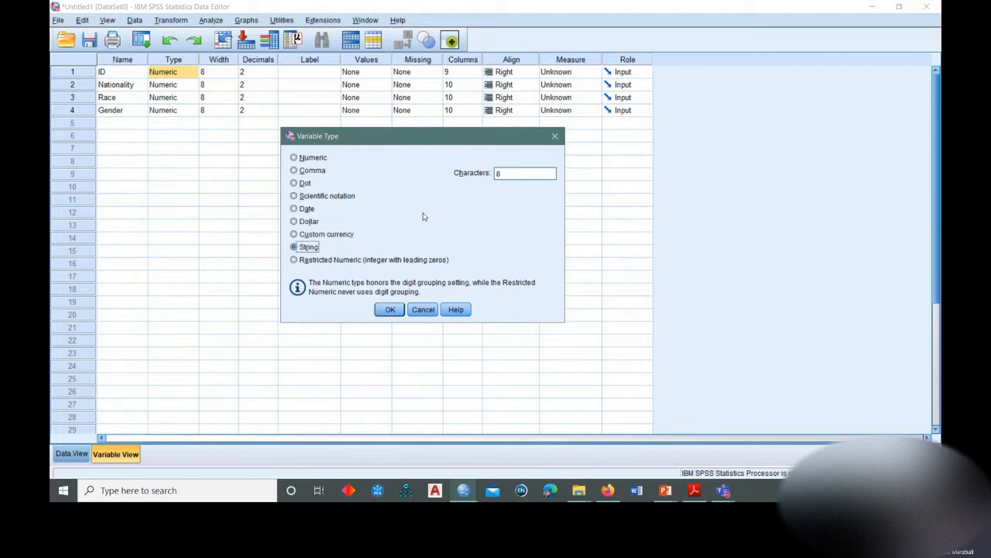
double_click(499, 174)
left_click(313, 158)
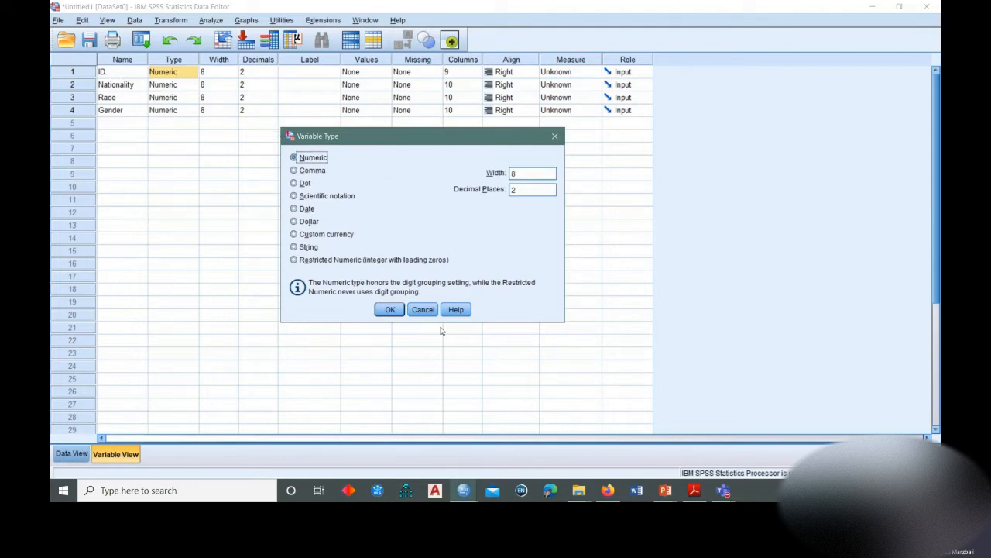
left_click(419, 309)
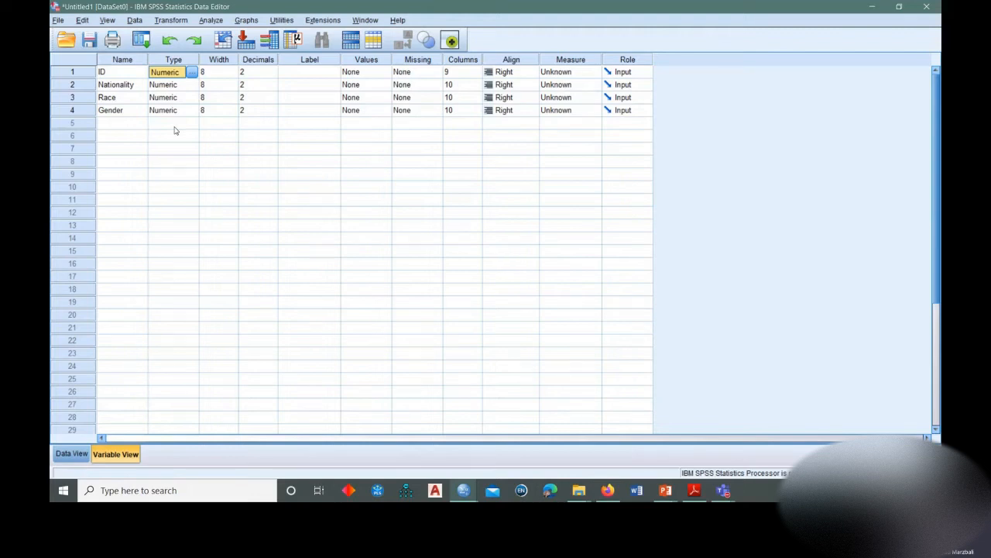
Review the measurement levels available for the ID variable and set its Measure to Nominal.
left_click(592, 73)
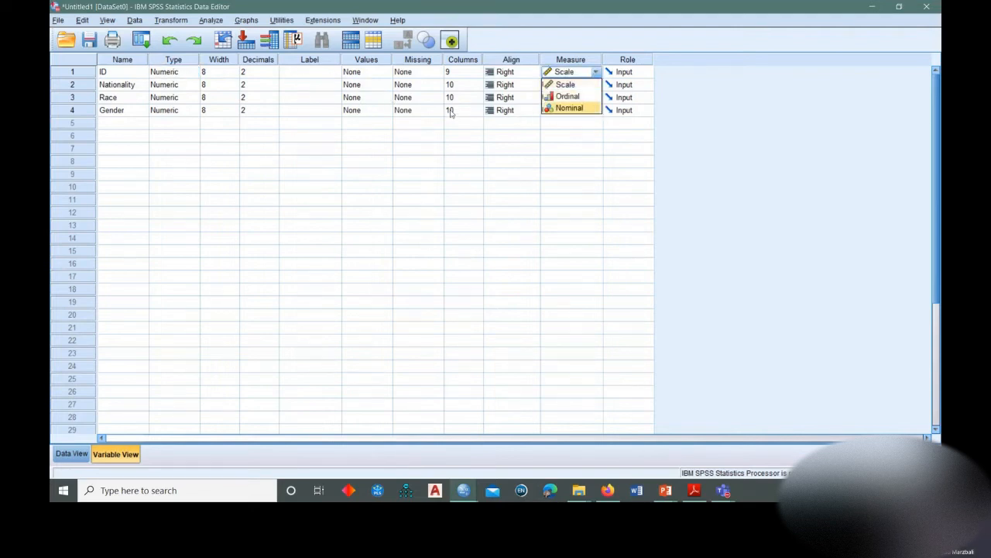
left_click(595, 71)
left_click(595, 72)
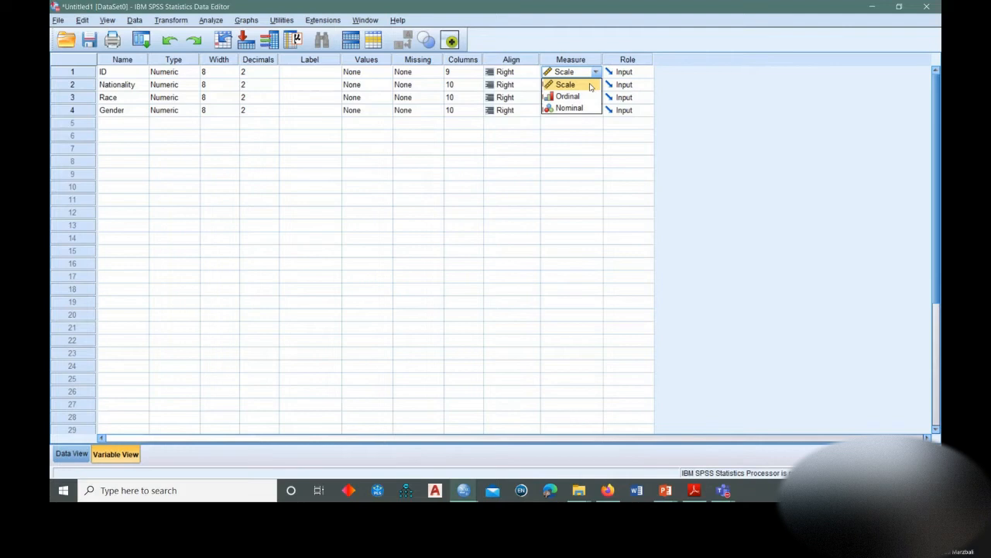
left_click(129, 75)
left_click(593, 71)
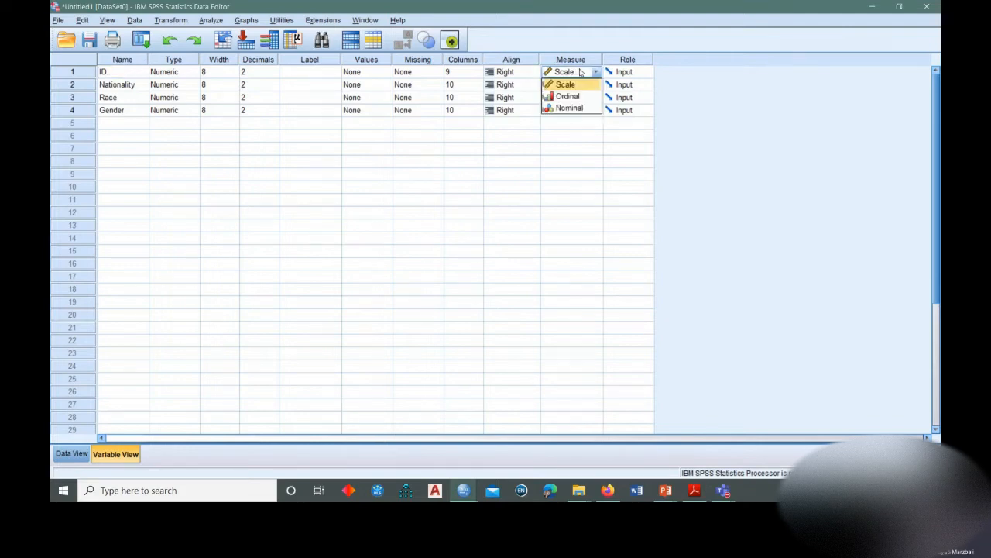
left_click(570, 113)
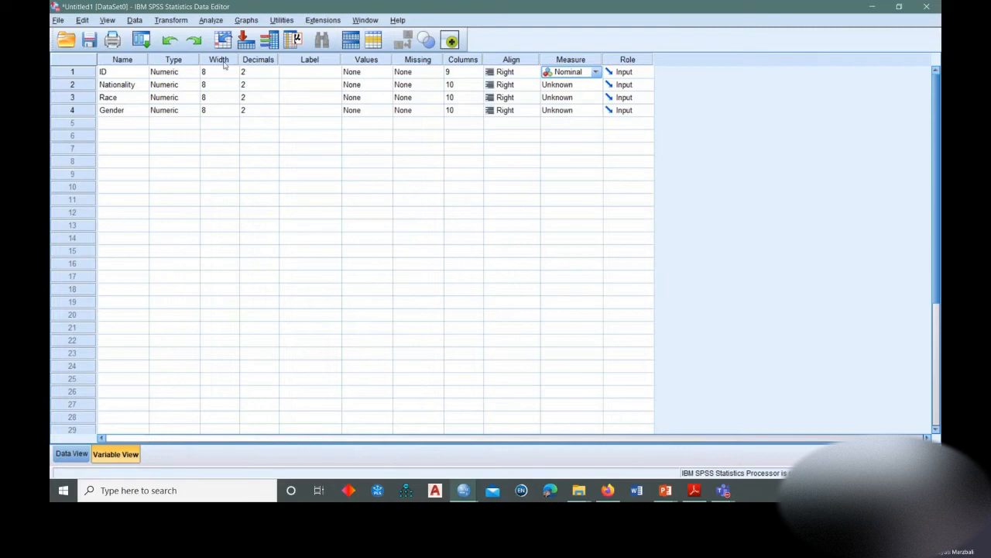
Set the Measure of the Nationality, Race and Gender variables to Nominal.
left_click(593, 85)
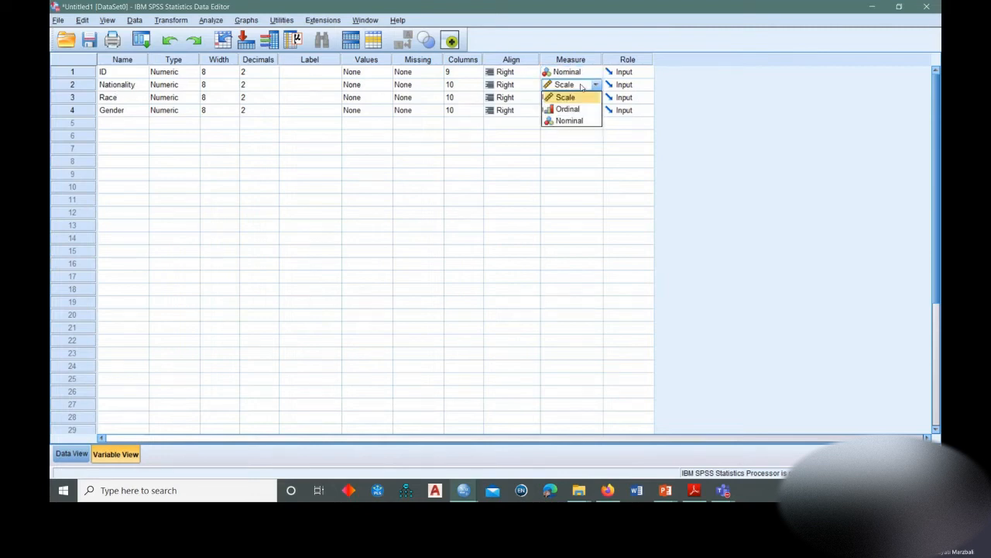
left_click(564, 124)
left_click(567, 100)
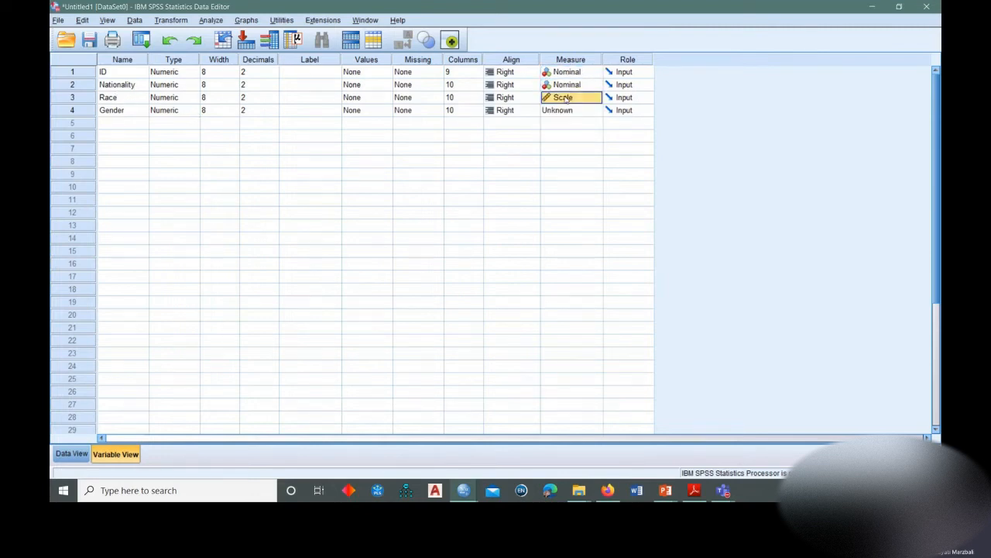
left_click(565, 98)
left_click(569, 133)
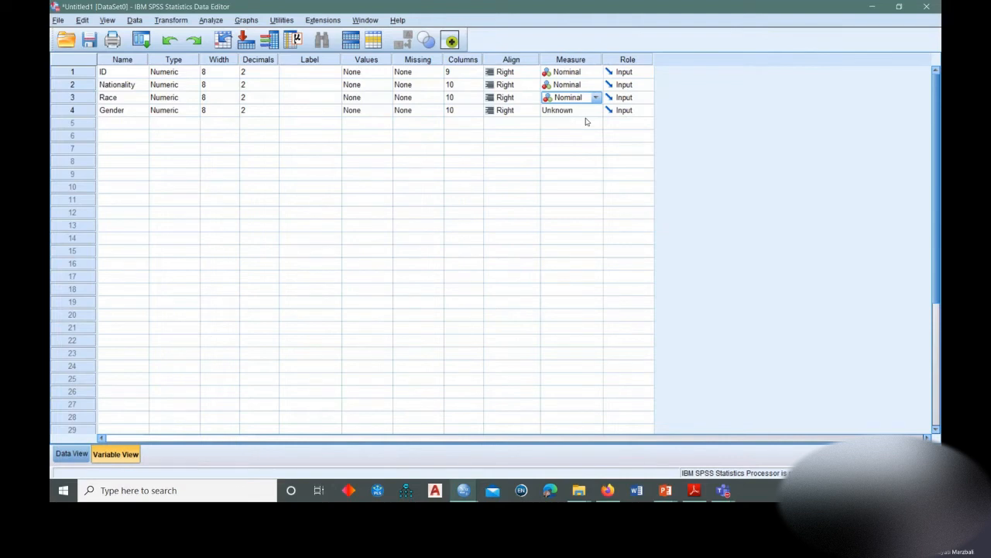
left_click(591, 110)
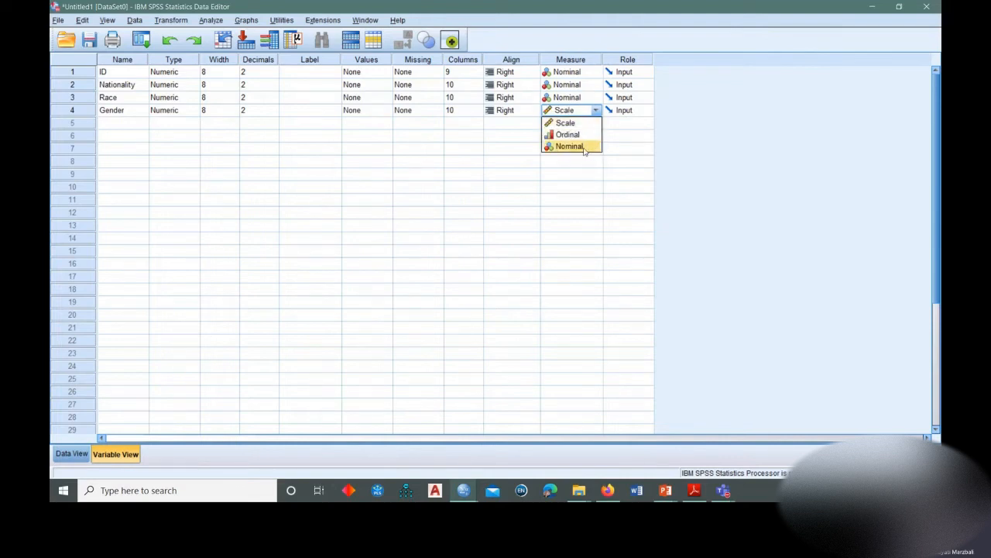
left_click(585, 147)
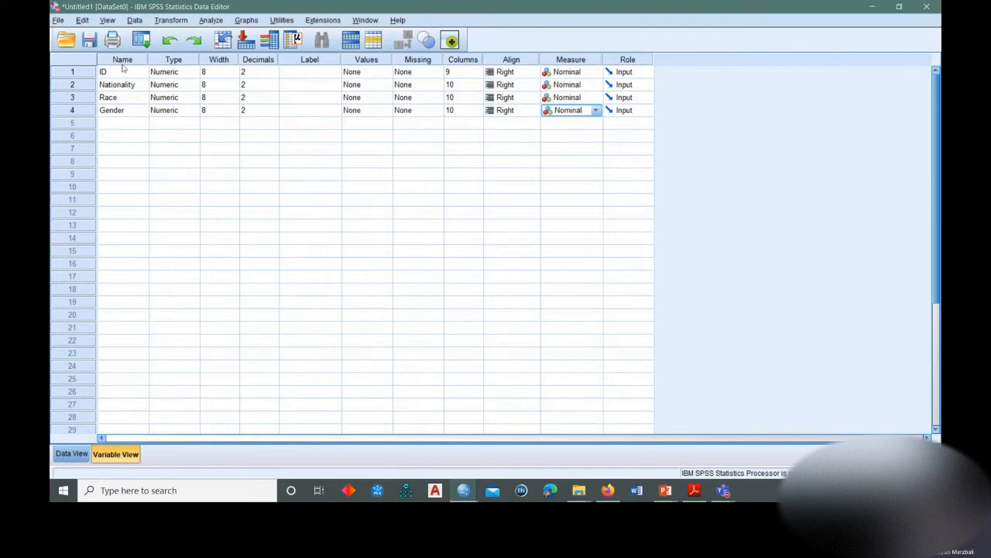
left_click(171, 61)
left_click(127, 60)
left_click(163, 60)
left_click(221, 62)
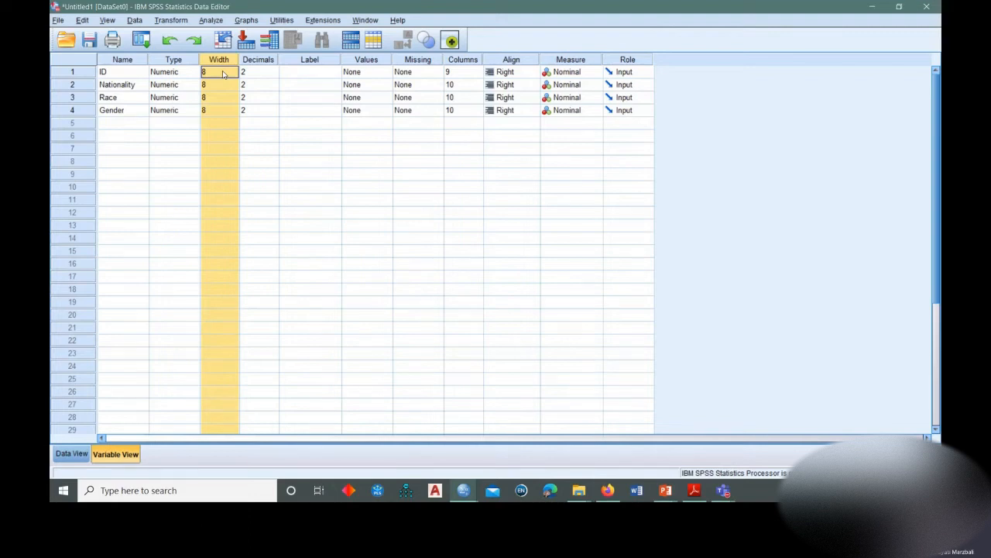
left_click(312, 75)
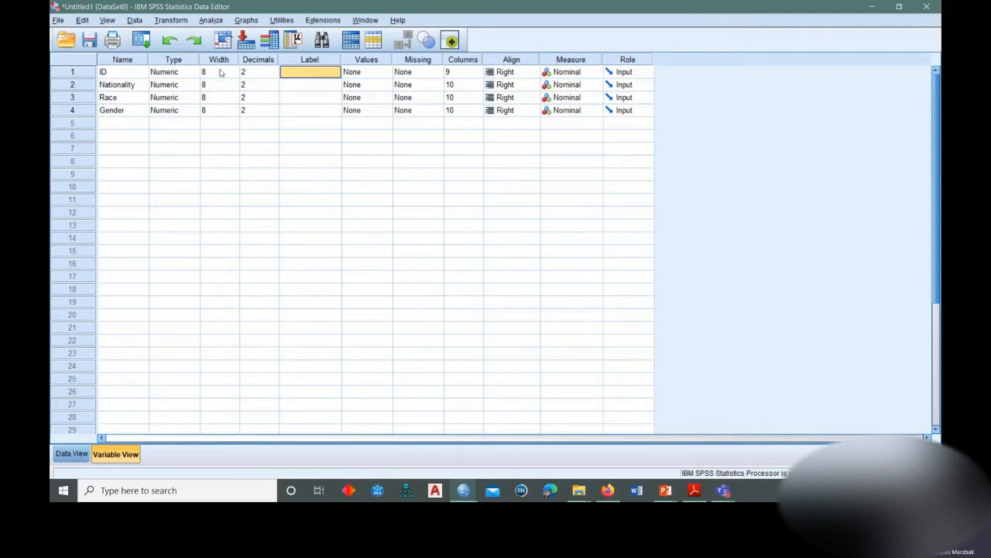
Reduce the Decimals setting to 0 for the ID, Nationality, Race and Gender variables.
left_click(273, 71)
left_click(273, 74)
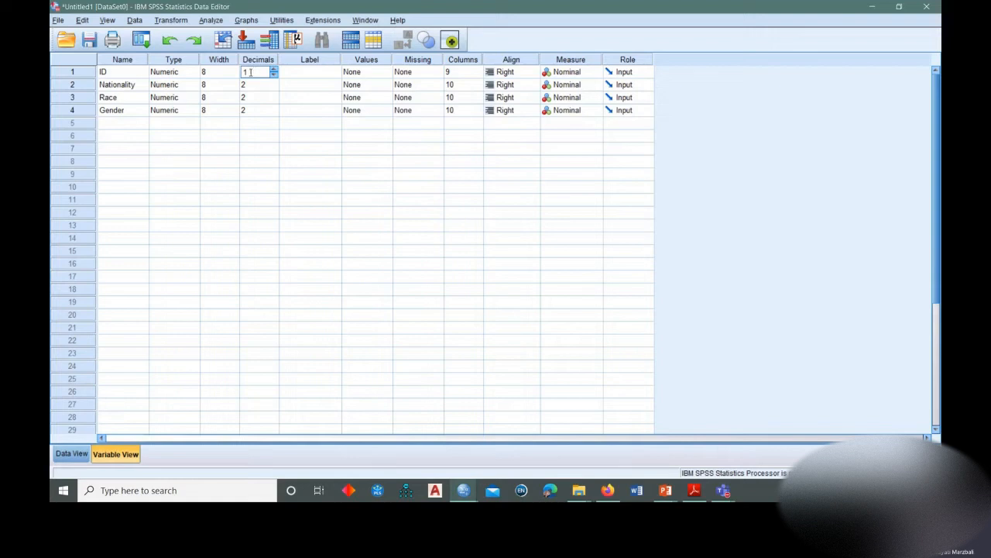
left_click(275, 75)
left_click(272, 87)
left_click(272, 87)
left_click(272, 86)
double_click(274, 101)
double_click(275, 114)
left_click(307, 113)
left_click(295, 76)
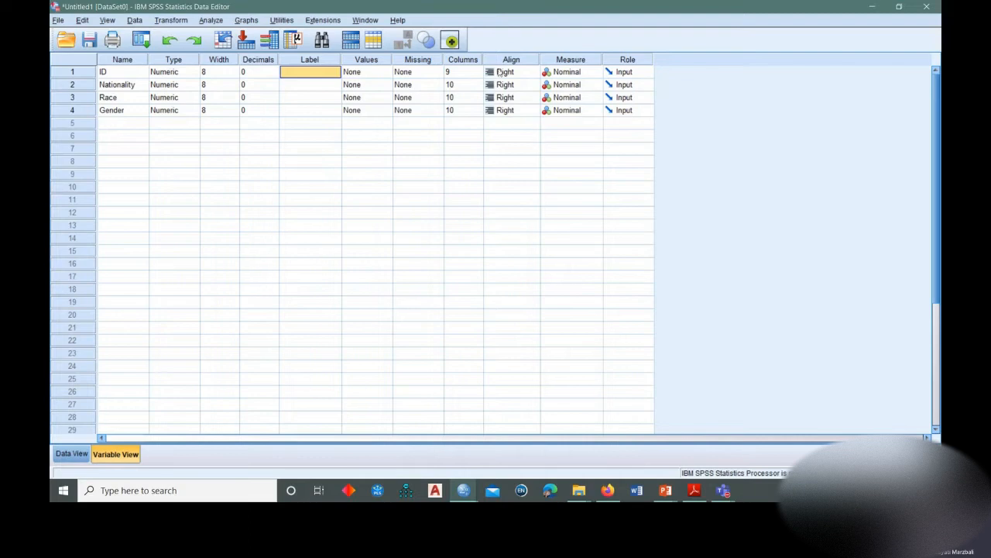
Narrow the ID column in Data View to a width of 8 and return to Variable View.
left_click(467, 60)
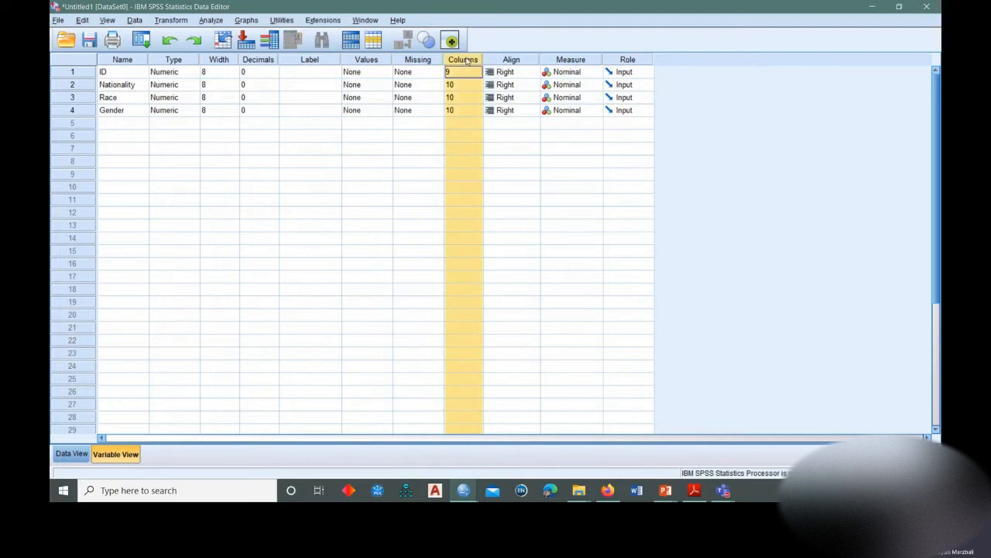
left_click(469, 72)
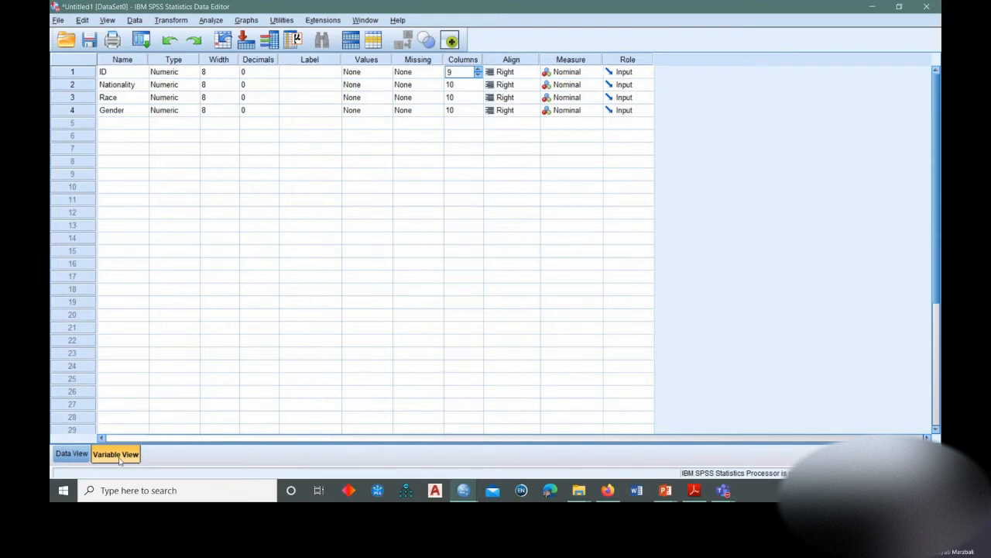
left_click(64, 456)
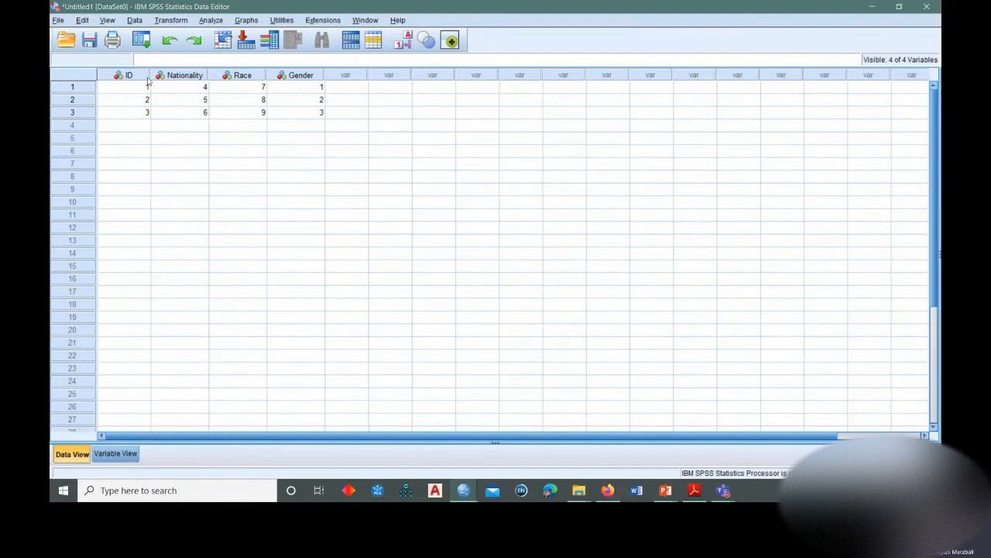
mouse_move(148, 75)
left_mouse_down()
mouse_move(131, 76)
mouse_move(143, 75)
left_mouse_up()
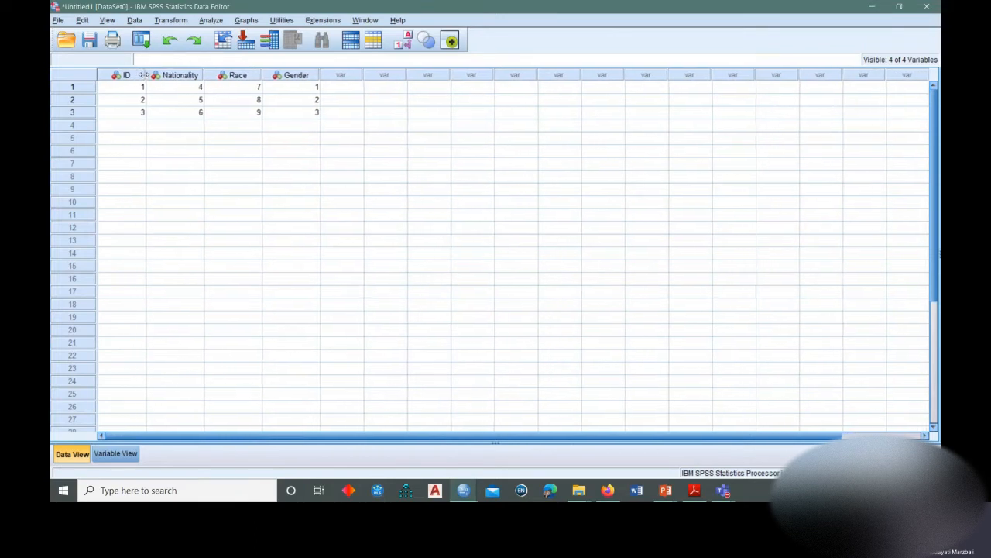
left_click(114, 454)
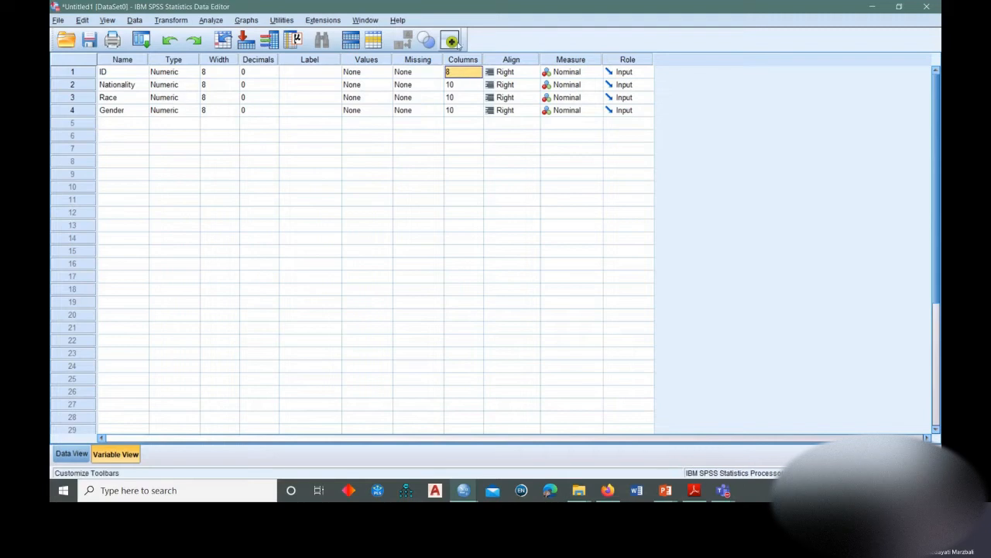
Set the Columns width of the Nationality variable to 20.
left_click(460, 87)
left_click(461, 85)
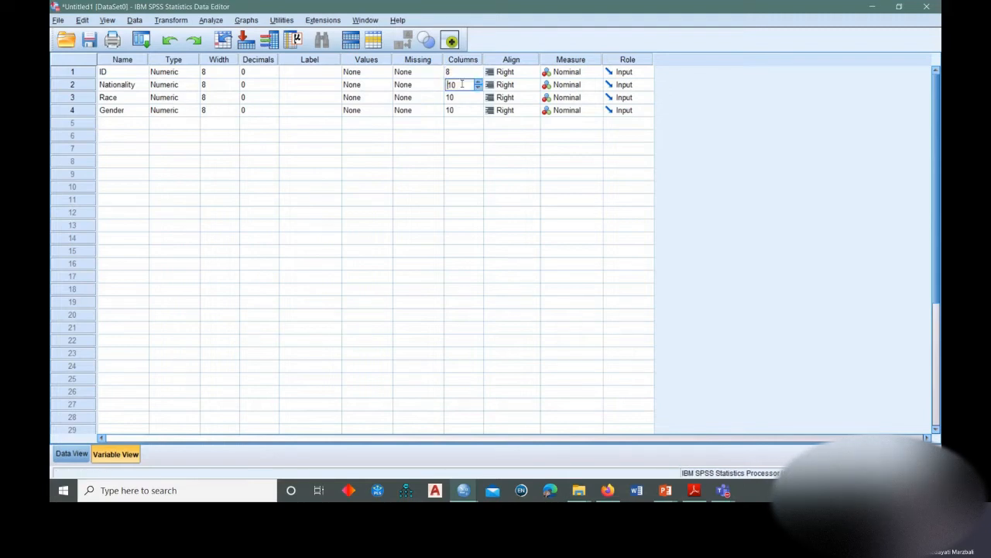
type("20")
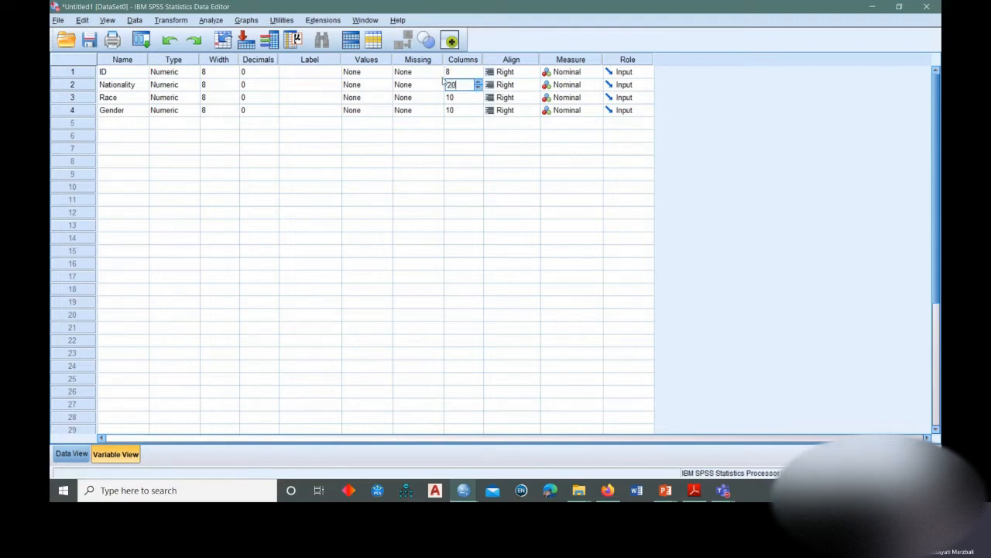
left_click(283, 85)
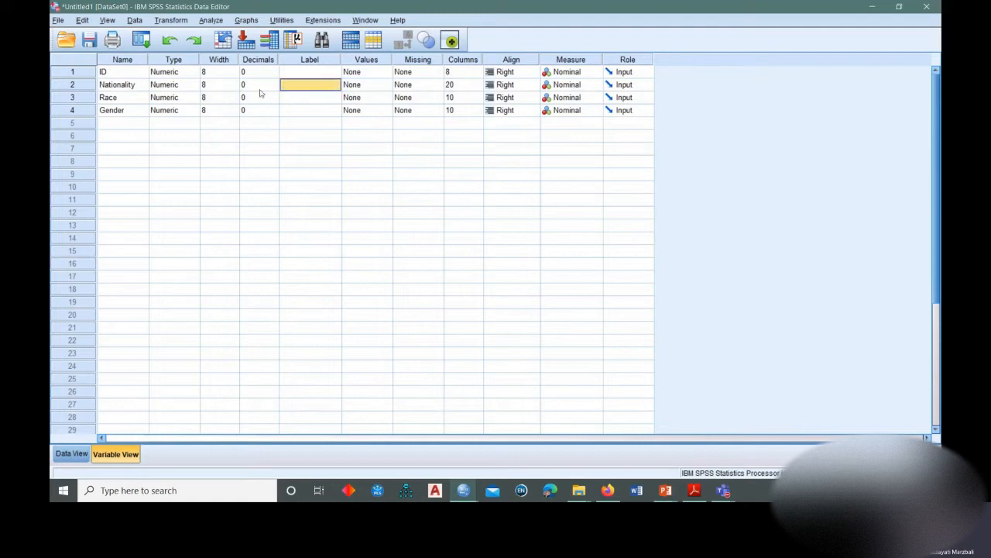
Narrow the Nationality column in Data View to a width of 11 and return to Variable View.
left_click(122, 88)
left_click(71, 453)
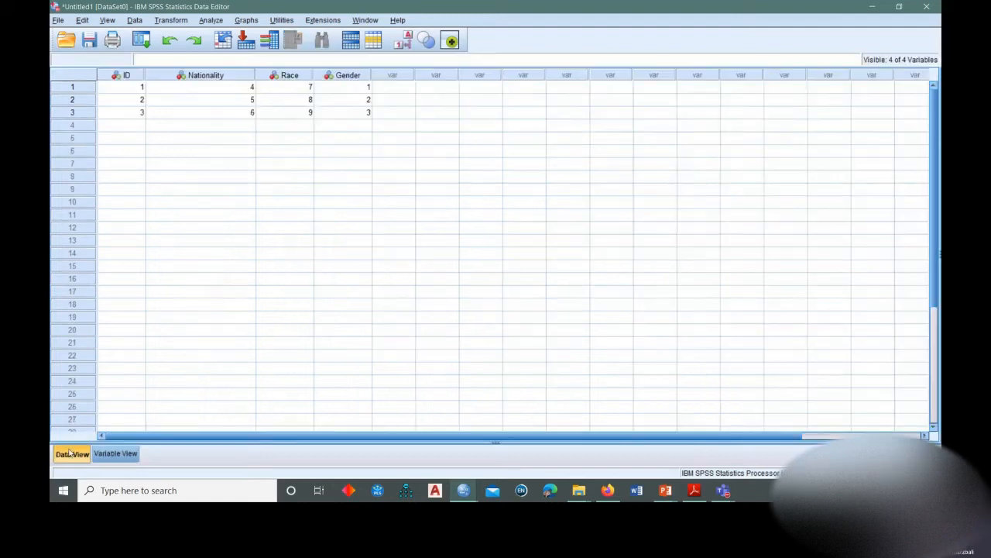
left_click_drag(252, 72, 207, 78)
left_click(116, 453)
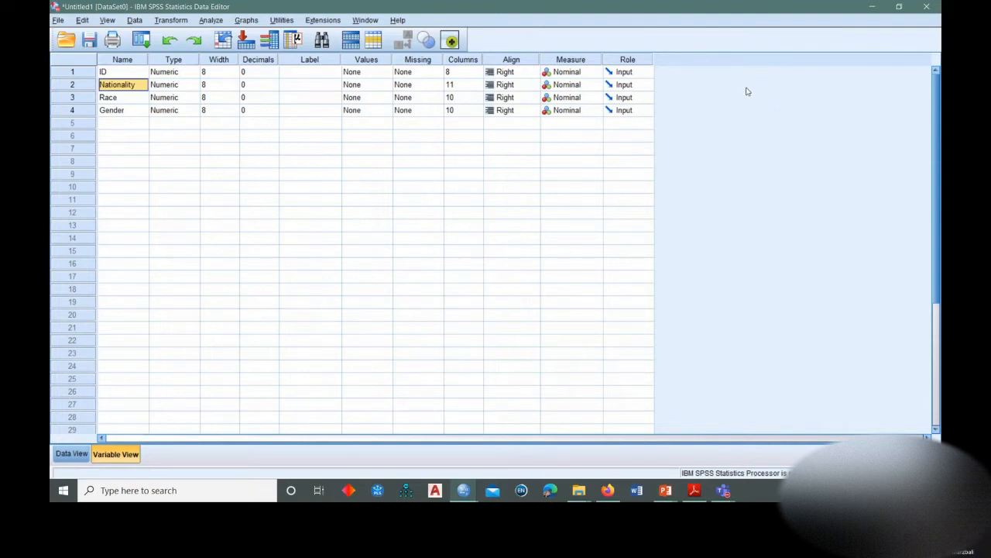
Set the Align property of the ID, Nationality, Race and Gender variables to Left.
left_click(532, 72)
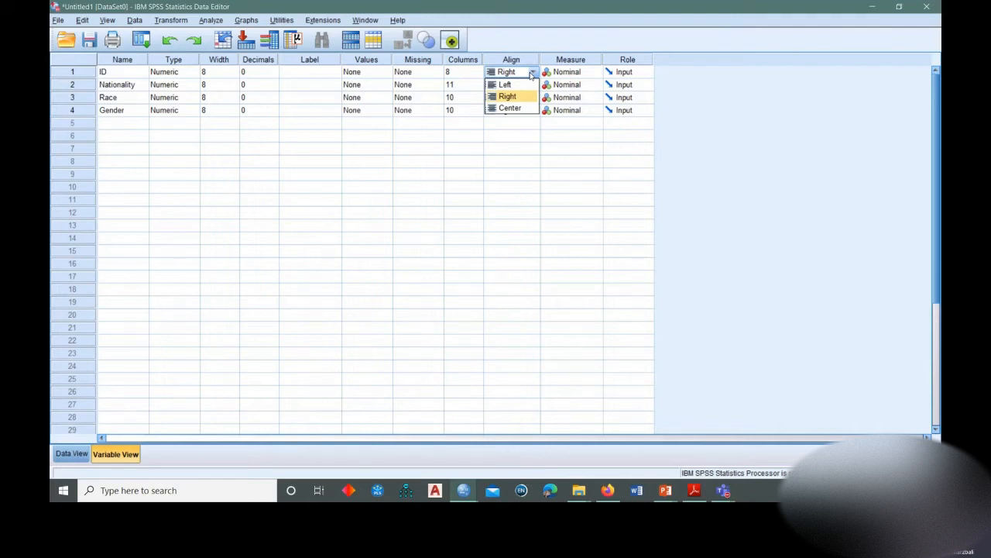
left_click(505, 83)
left_click(511, 84)
left_click(511, 85)
left_click(505, 96)
left_click(505, 98)
left_click(505, 98)
left_click(505, 113)
left_click(503, 112)
left_click(503, 112)
left_click(502, 124)
left_click(316, 113)
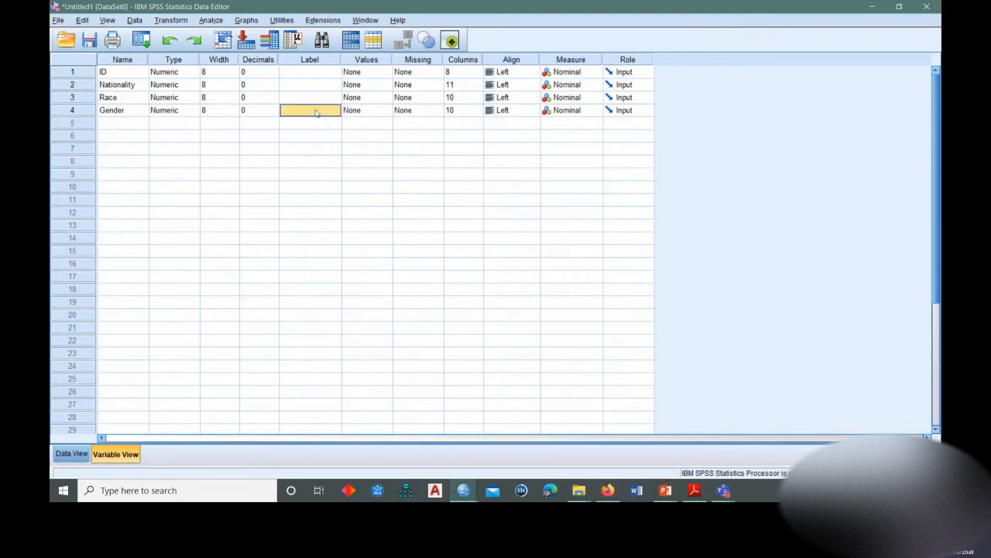
left_click(531, 73)
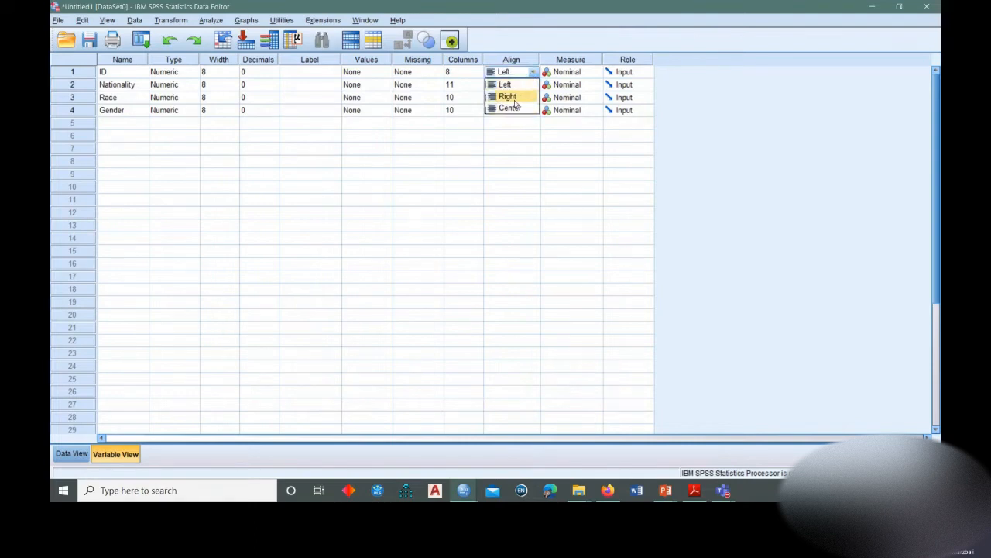
left_click(297, 99)
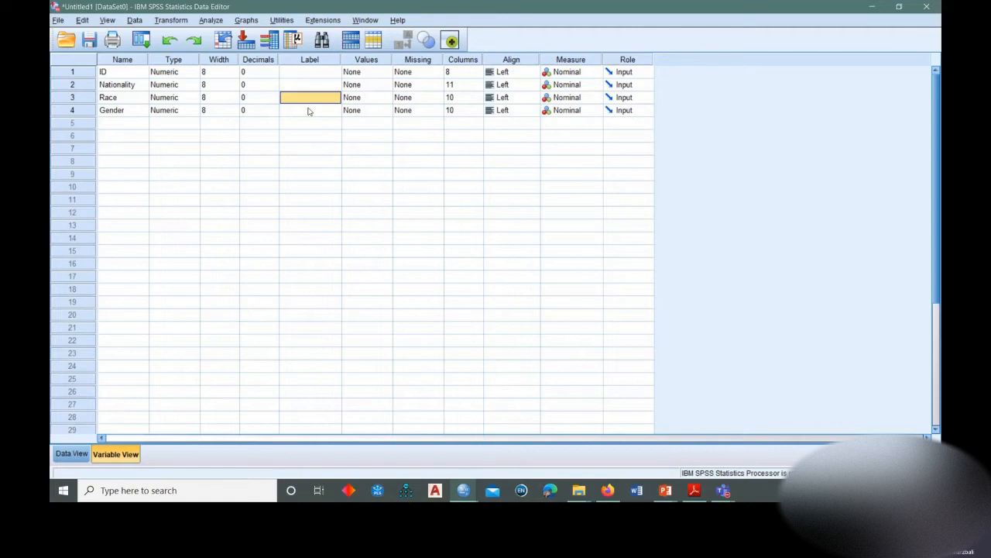
Add a variable named Education in row 5 and set its Decimals to 0.
left_click(125, 114)
left_click(125, 122)
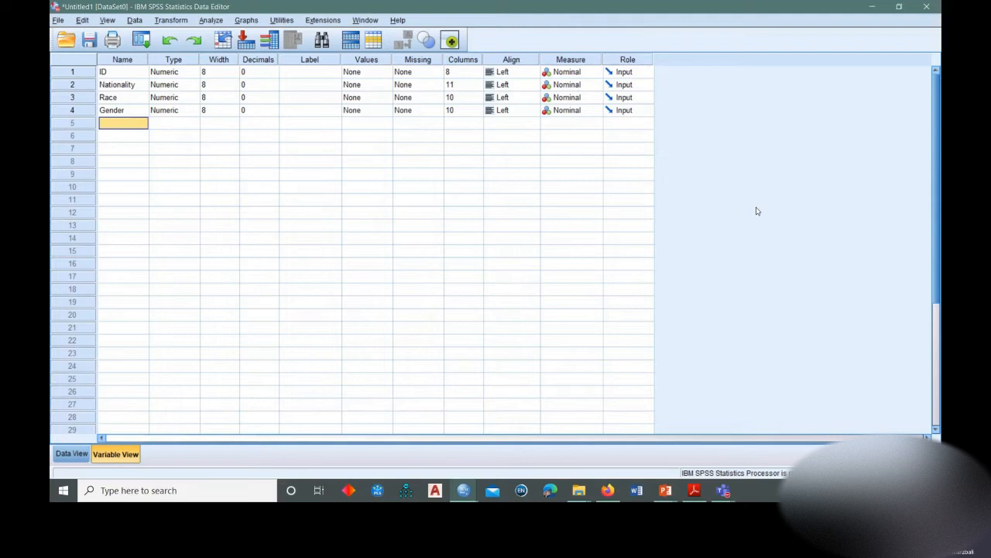
type("Education")
key("Return")
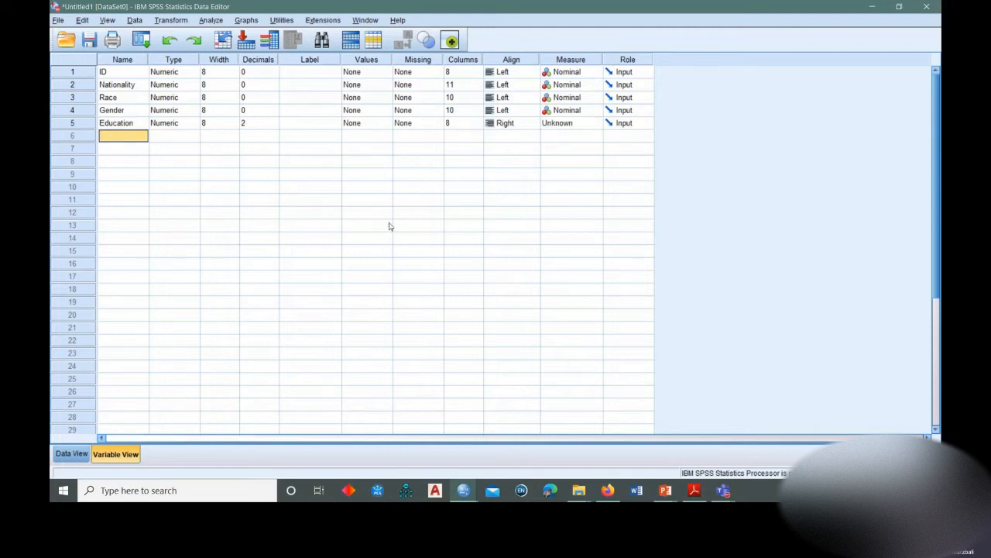
left_click(271, 124)
left_click(273, 127)
left_click(272, 126)
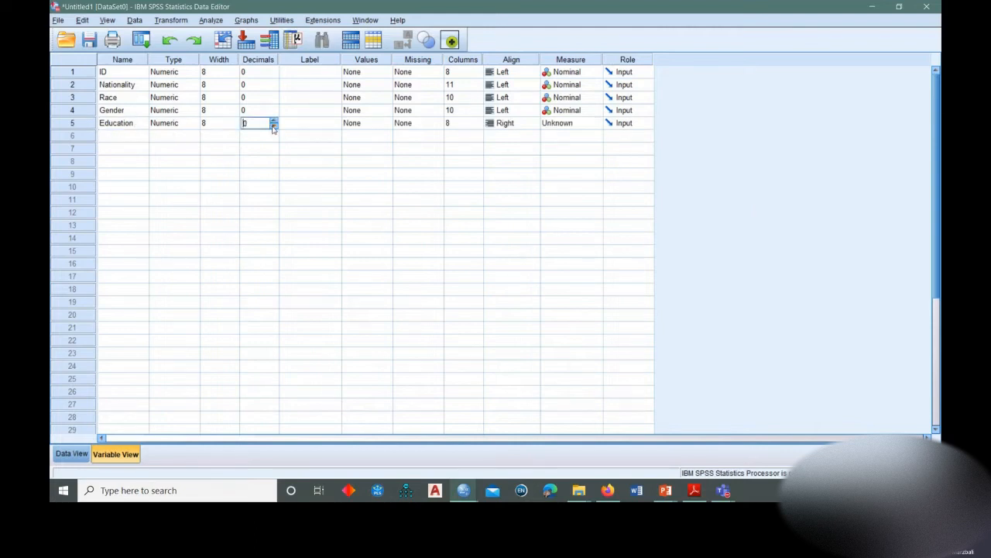
left_click(302, 122)
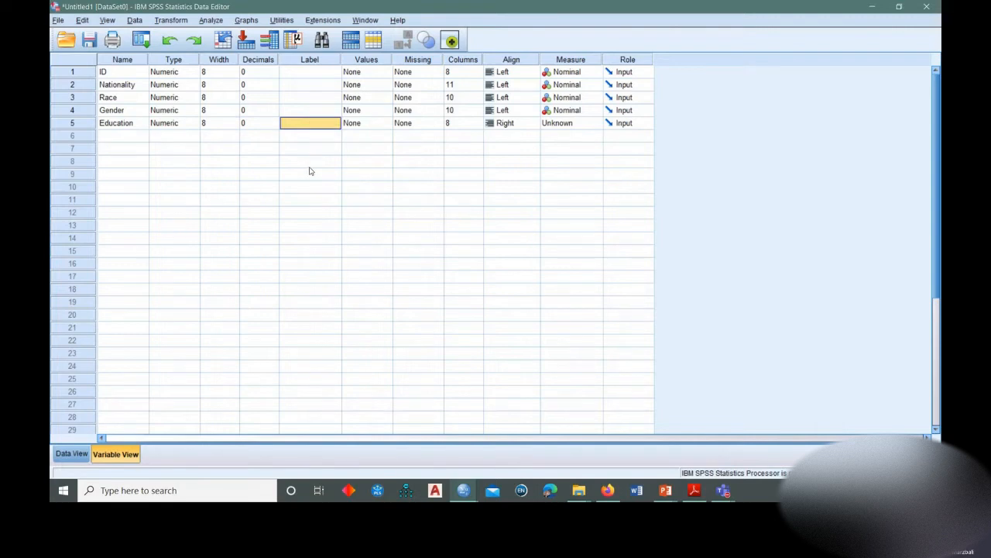
Set the Education variable's Align to Left and its Measure to Ordinal.
left_click(517, 124)
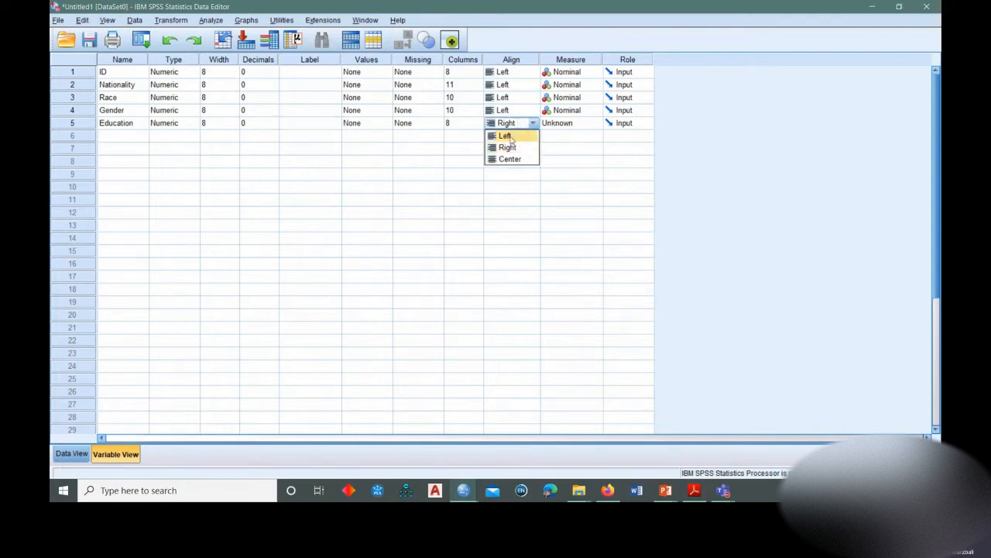
left_click(513, 137)
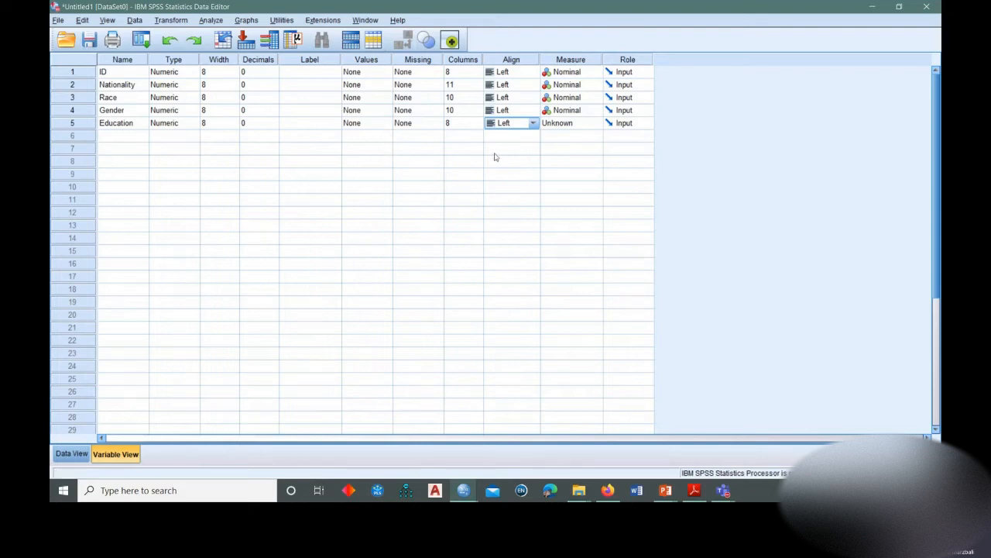
left_click(568, 126)
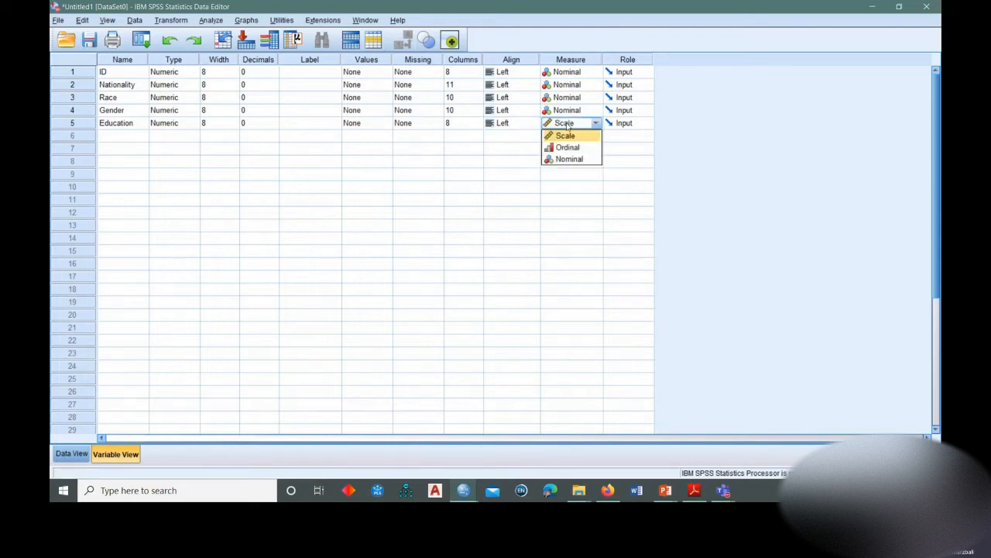
left_click(564, 148)
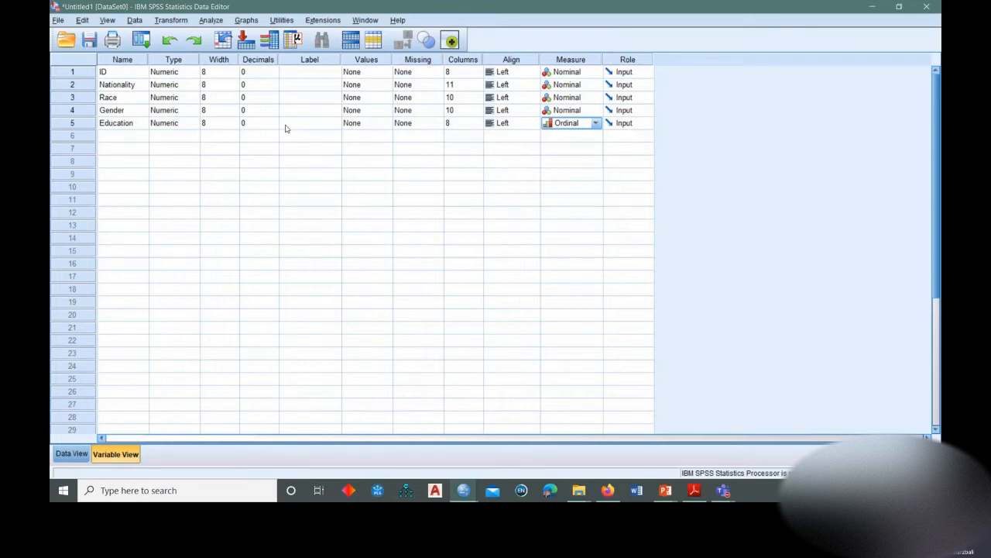
left_click(113, 138)
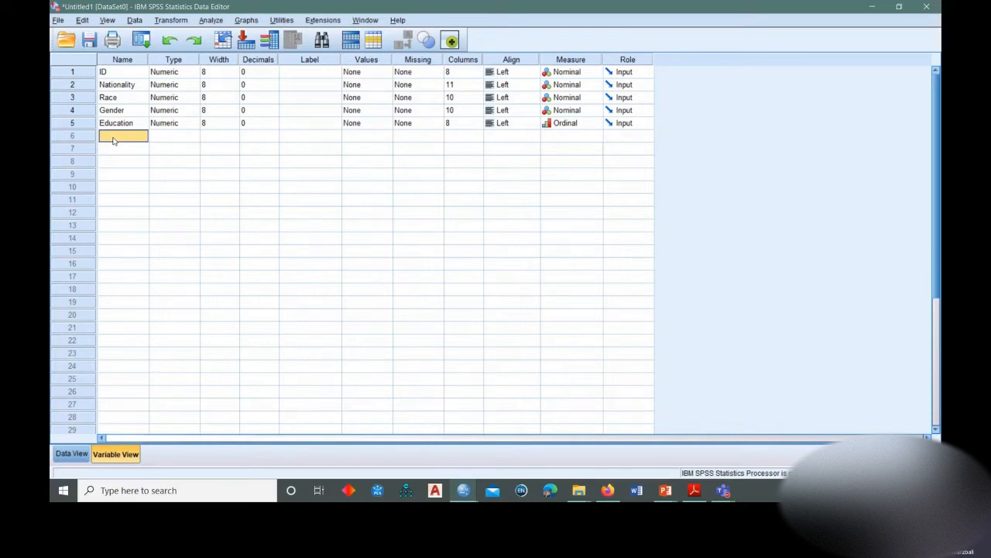
Clear the Education, Gender, Race and Nationality variables, keeping only ID in the variable list.
left_click(83, 123)
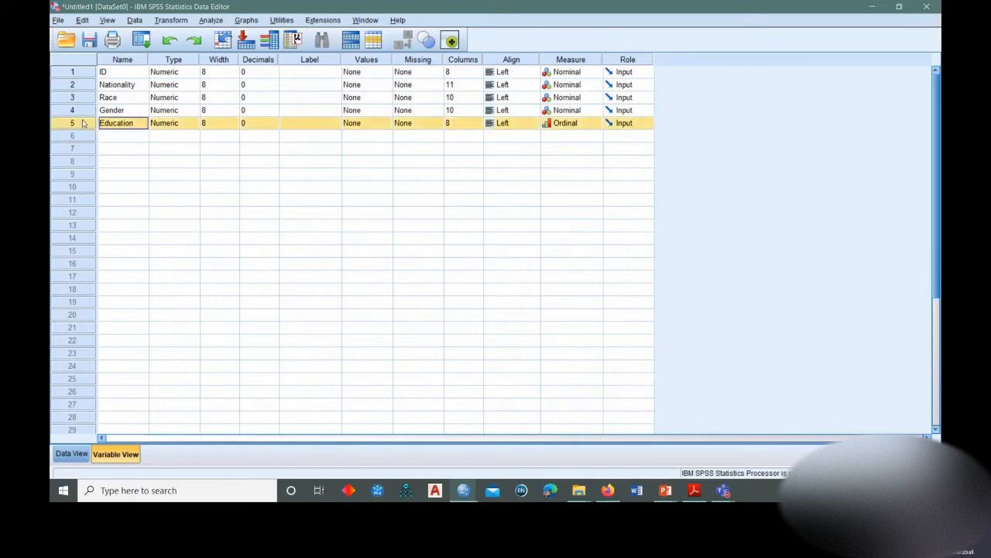
right_click(83, 123)
left_click(106, 157)
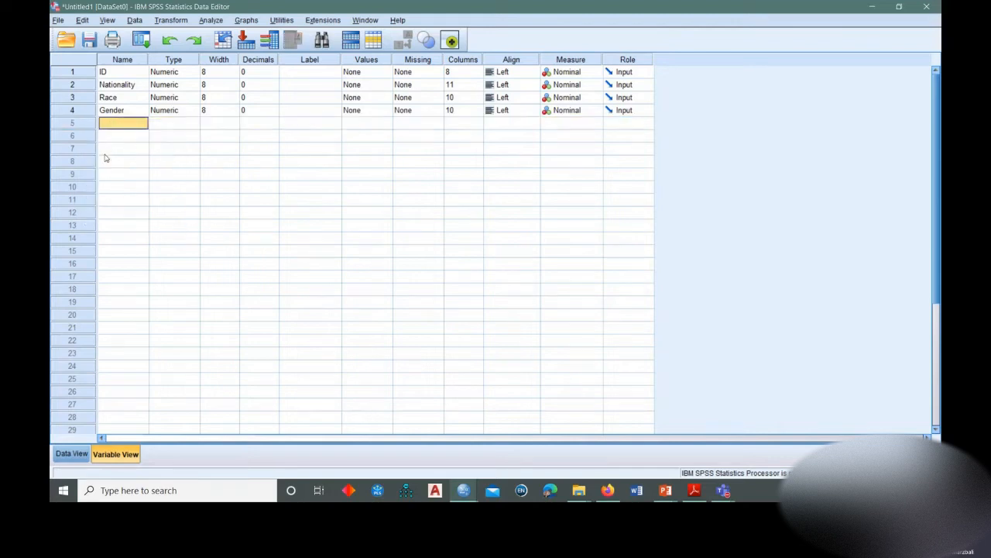
right_click(77, 113)
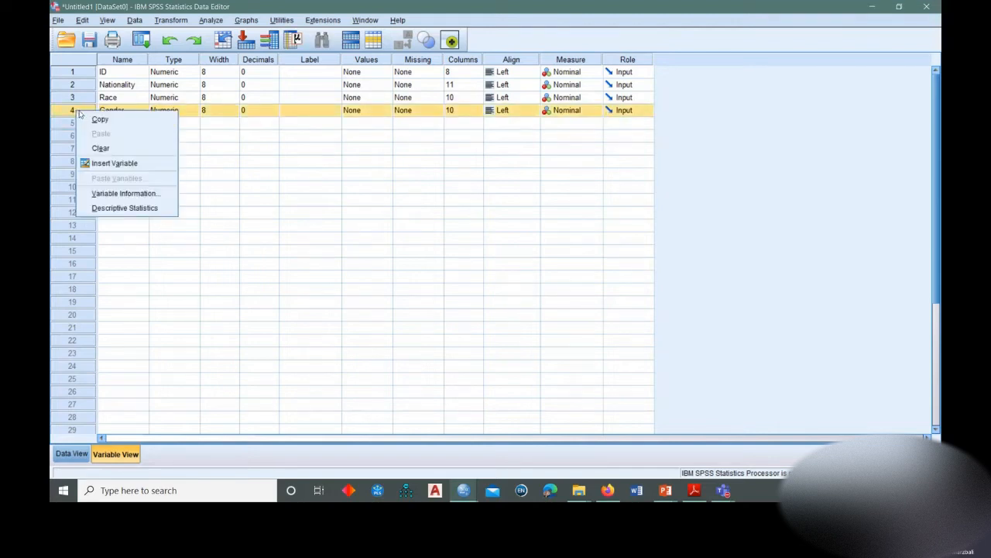
left_click(108, 147)
right_click(84, 98)
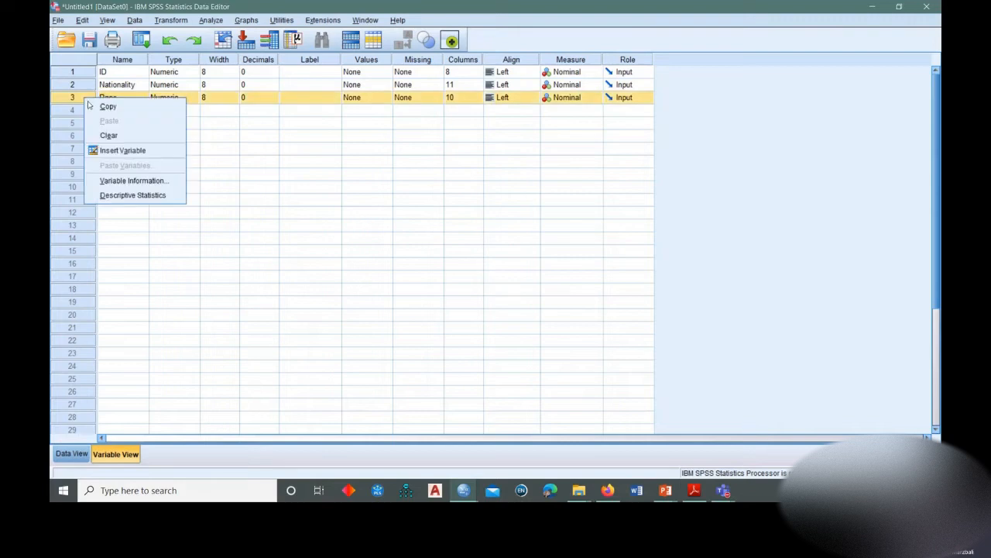
left_click(101, 137)
right_click(73, 87)
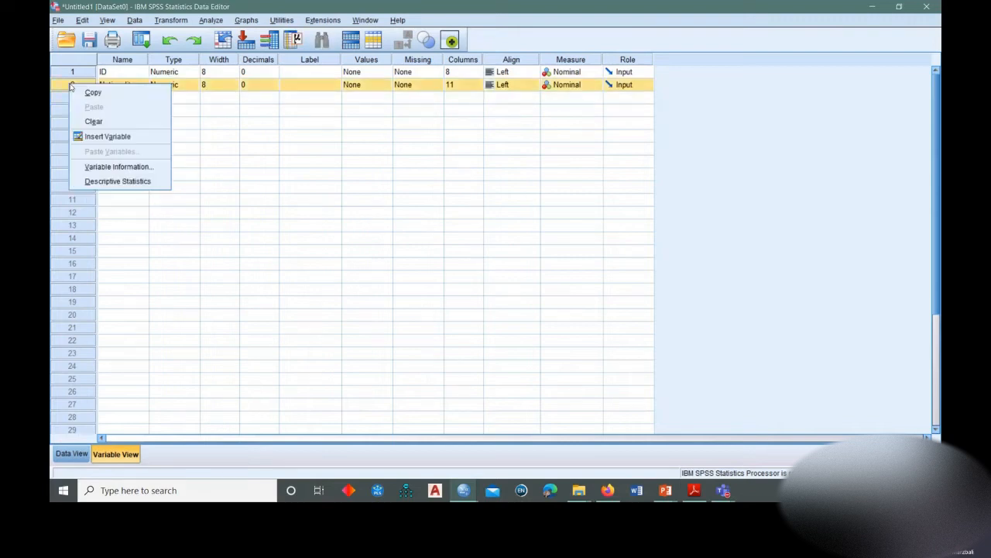
left_click(95, 123)
left_click(168, 84)
left_click(129, 84)
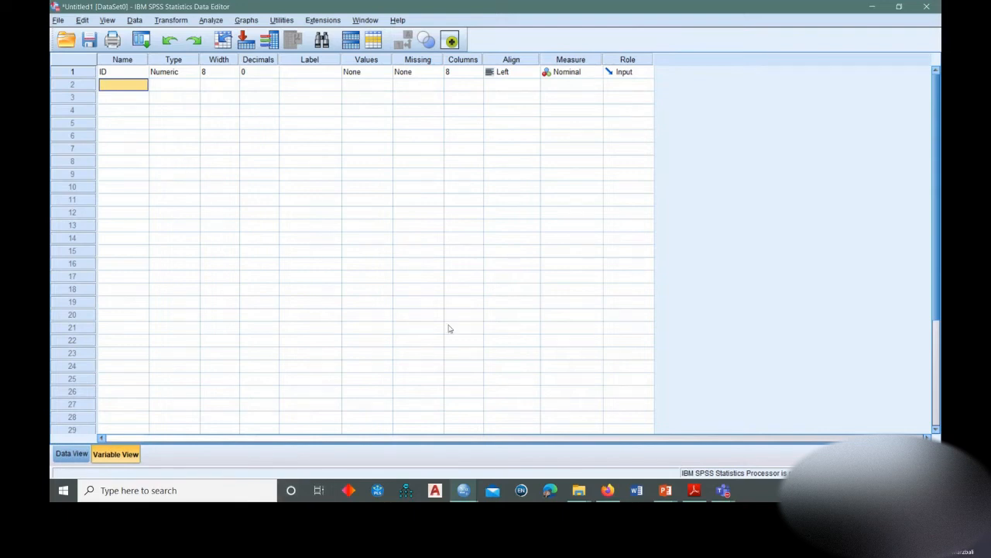
Switch to the running PowerPoint slide show and advance through the Enter Variables slides to the Data Entry in SPSS slide.
mouse_move(665, 490)
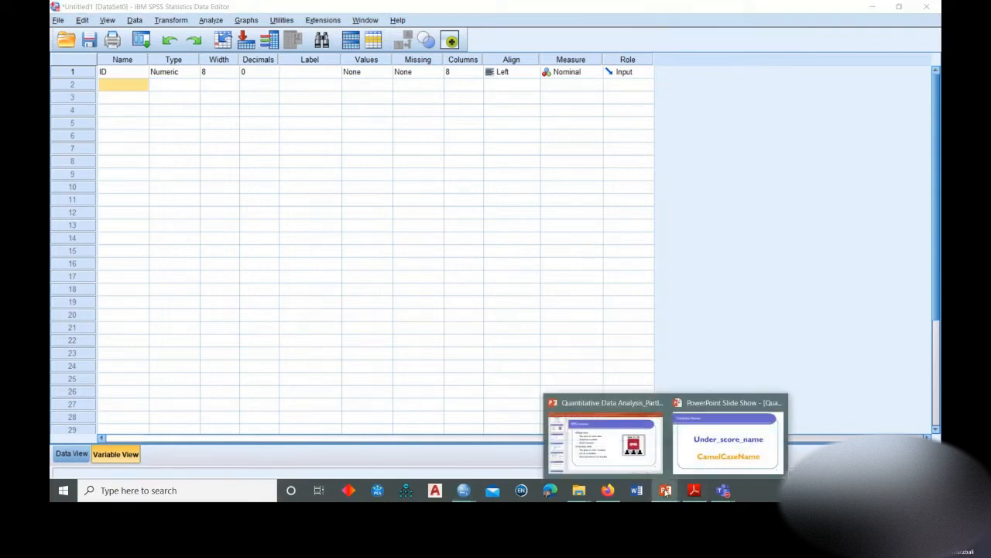
left_click(728, 434)
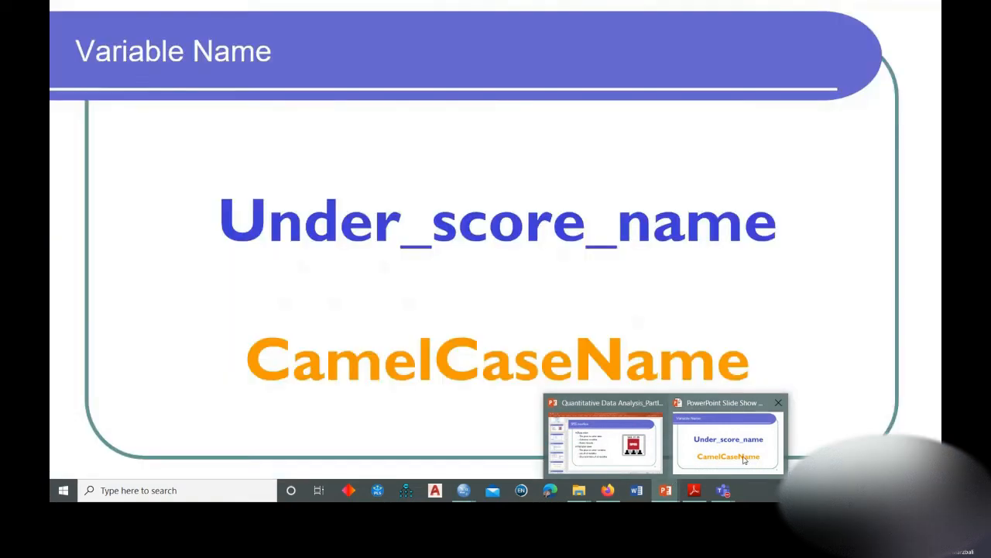
left_click(791, 174)
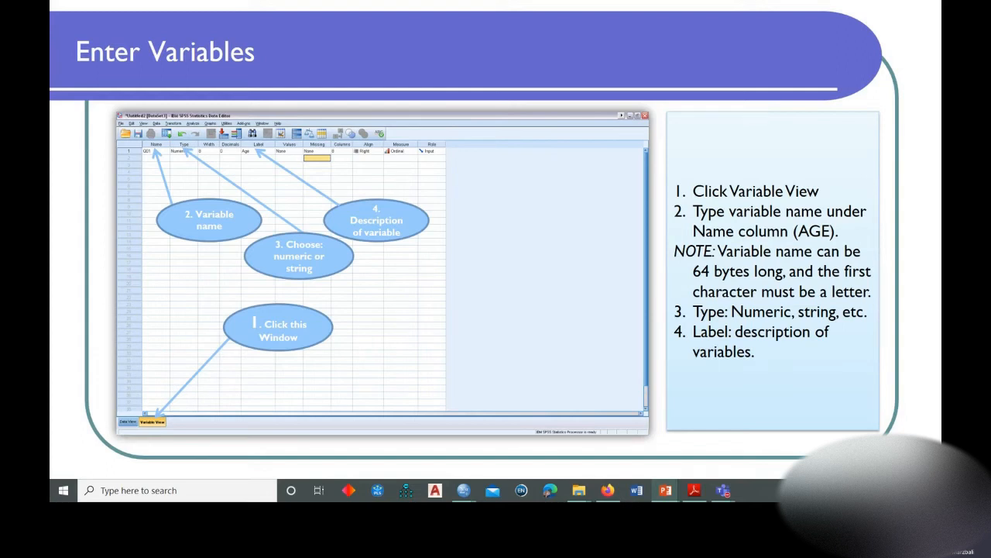
key("Right")
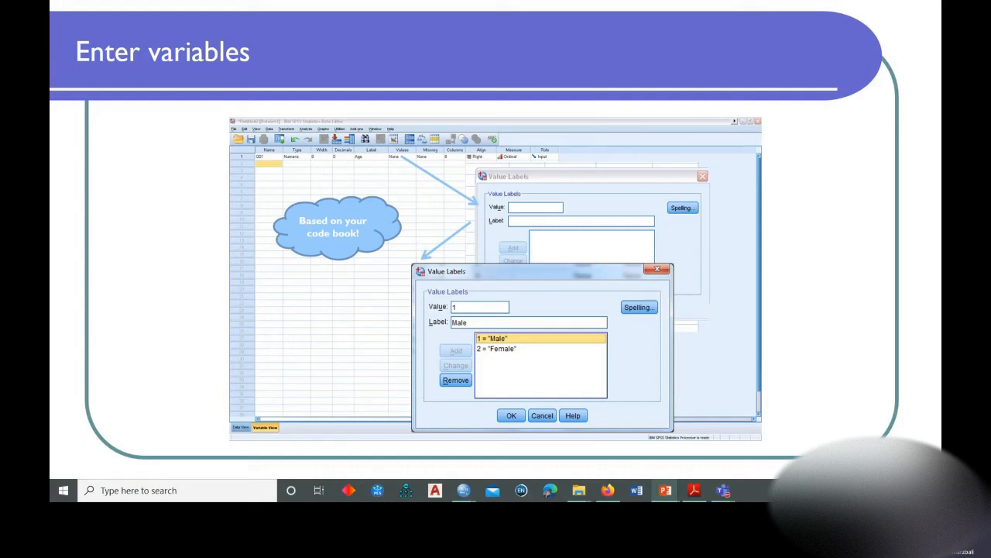
key("Right")
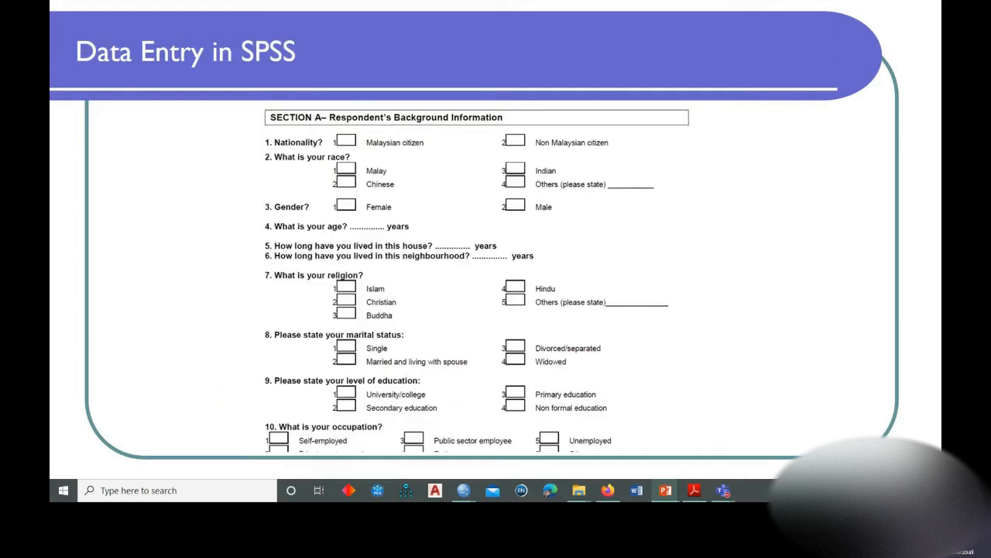
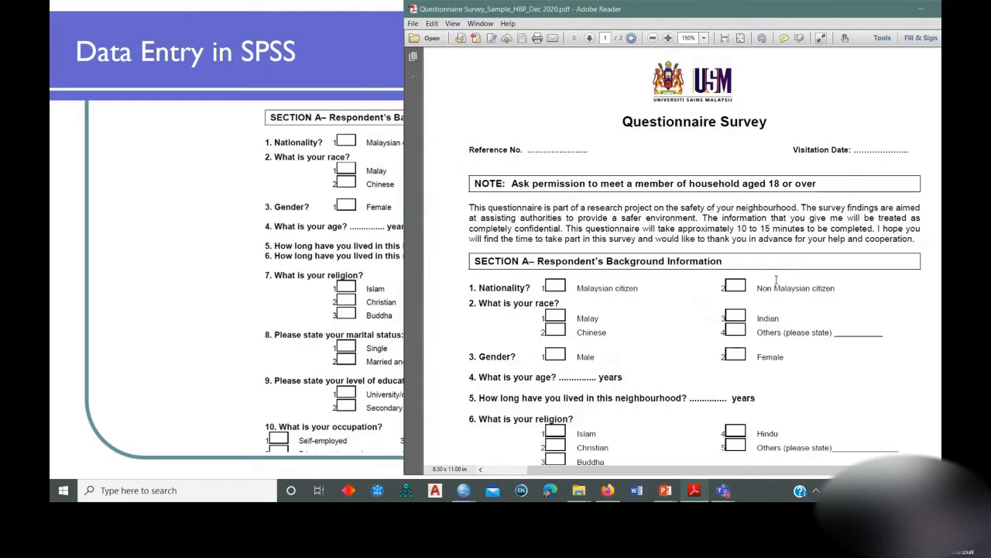
Compare the Reference No. field in the Questionnaire Survey PDF with the ID variable in the SPSS Data Editor.
left_click(463, 490)
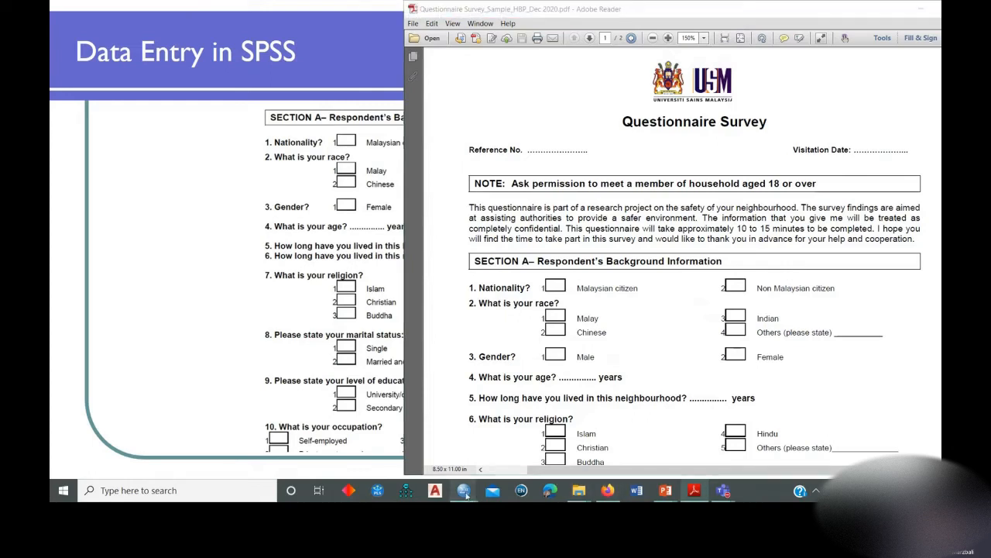
left_click(394, 427)
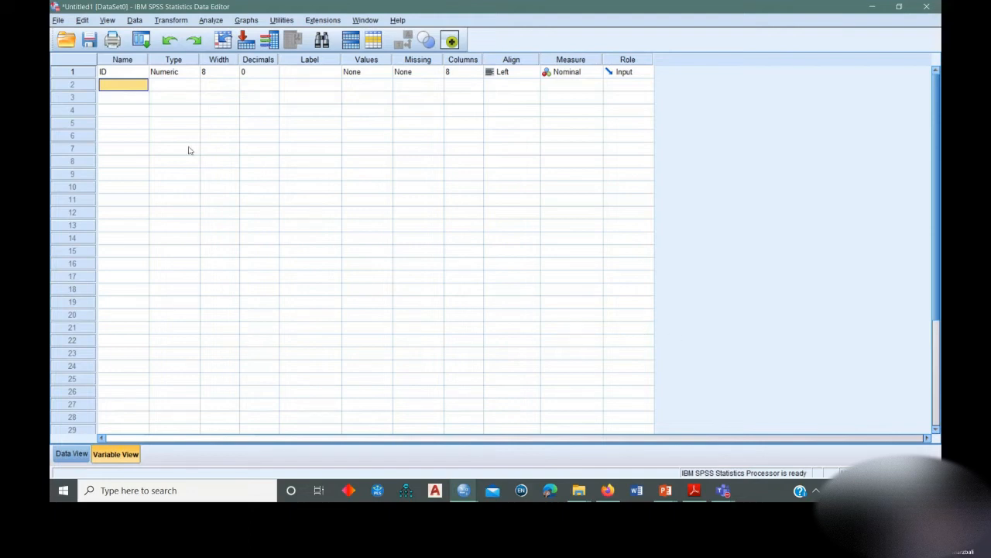
left_click(694, 490)
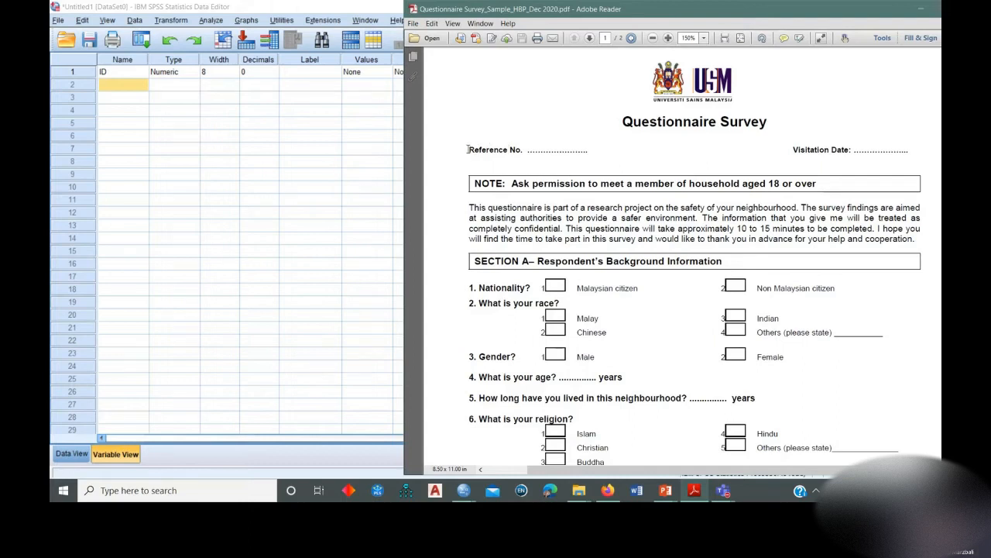
left_click_drag(467, 150, 585, 152)
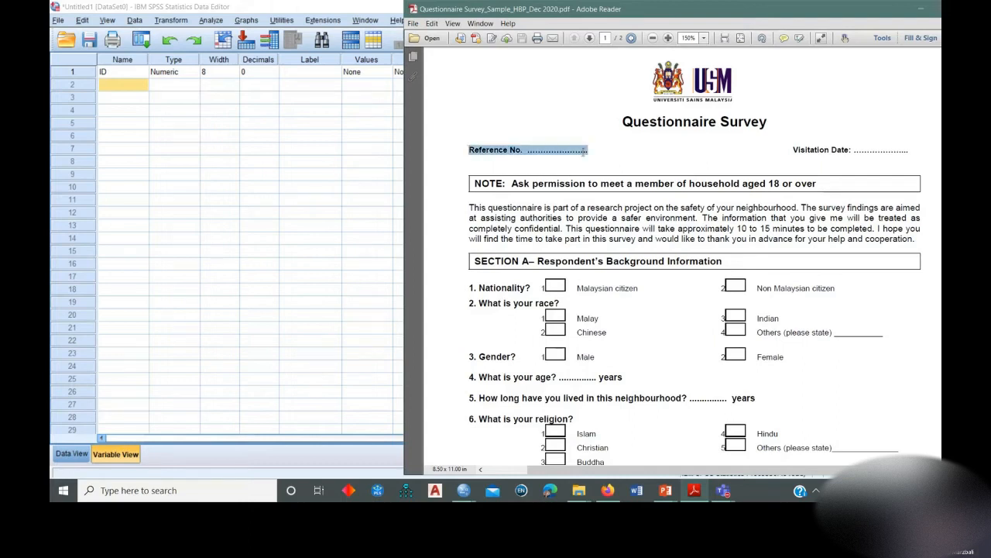
left_click(492, 149)
left_click_drag(469, 149, 577, 156)
left_click(122, 72)
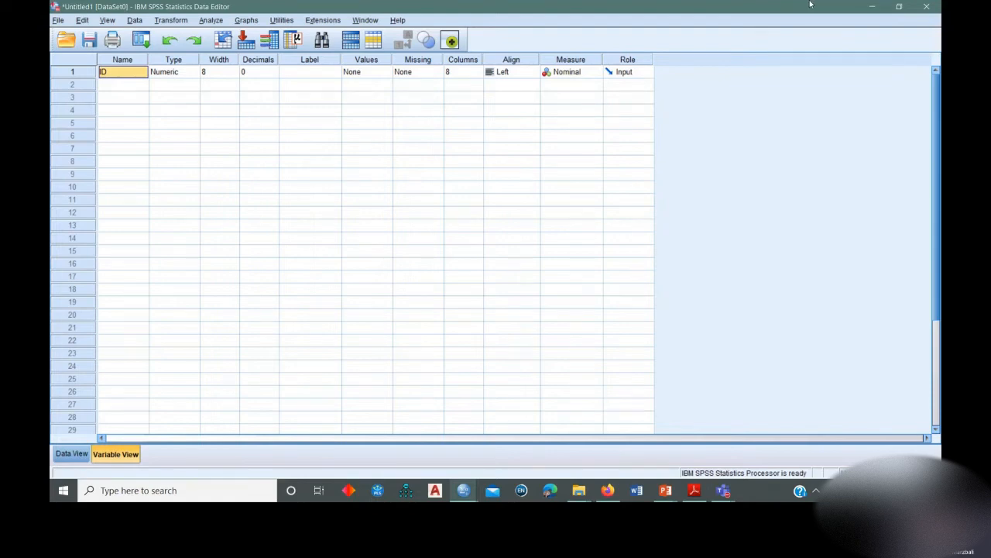
left_click(694, 490)
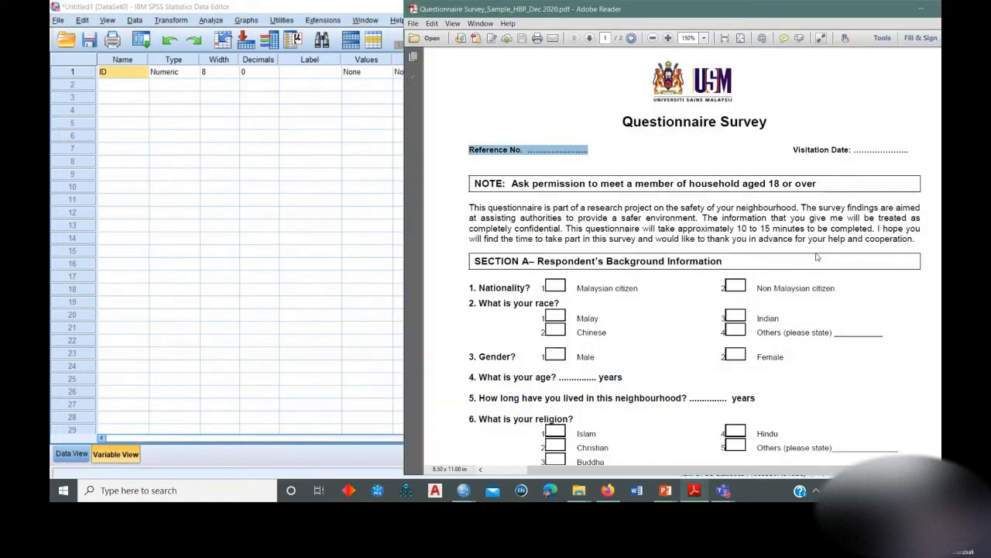
scroll(816, 256, "down", 3)
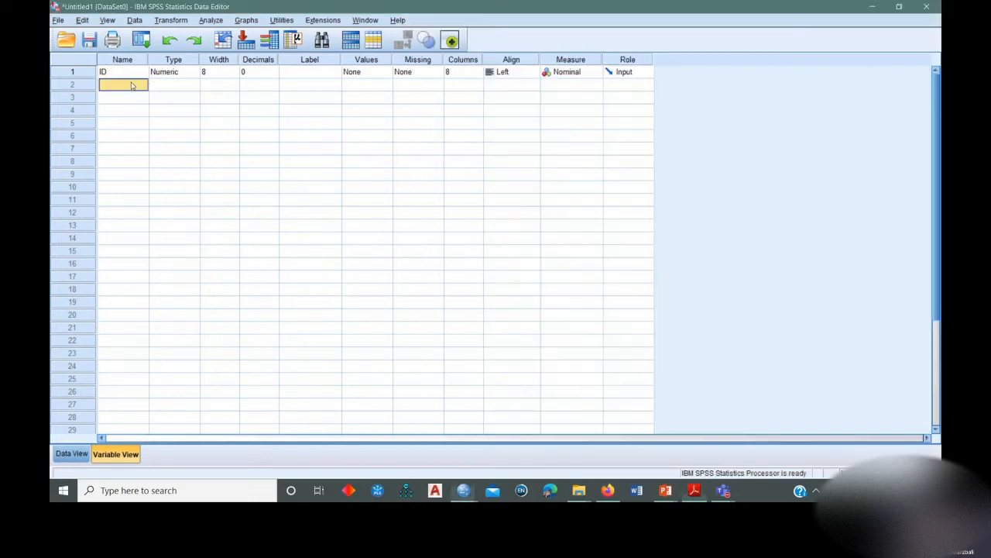
Restore and resize the SPSS Data Editor window and shift the questionnaire PDF window so both can be used side by side.
left_click(123, 84)
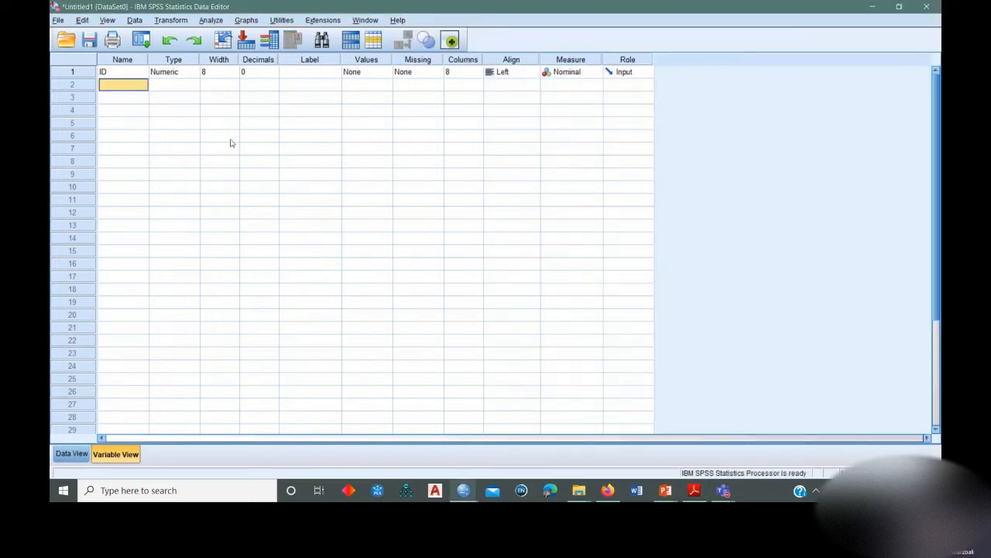
left_click_drag(831, 9, 525, 19)
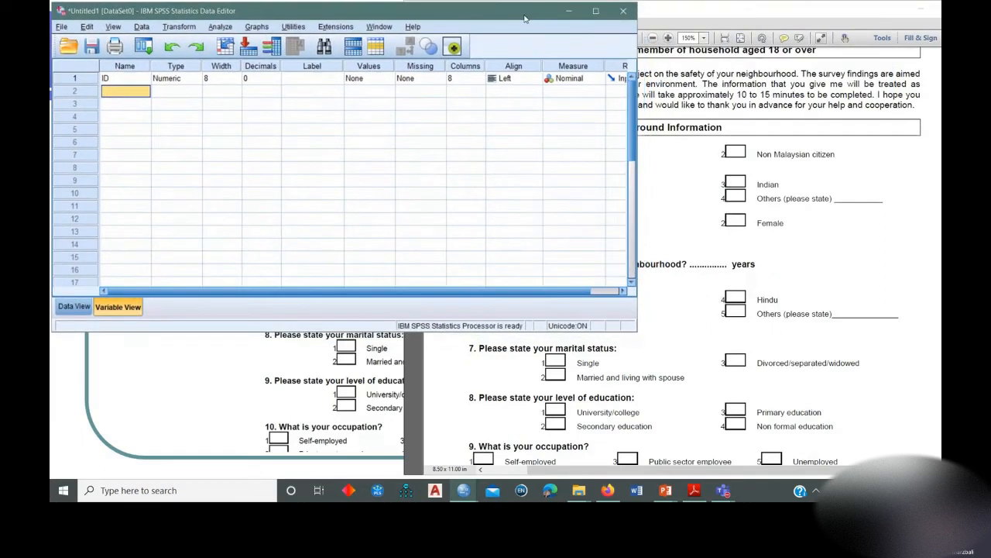
left_click_drag(467, 330, 467, 481)
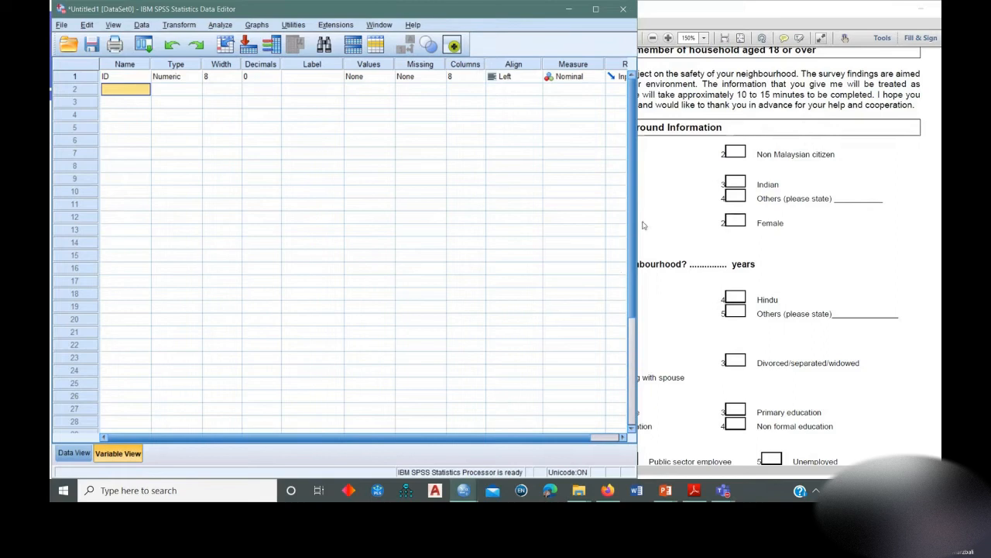
left_click_drag(638, 220, 661, 233)
left_click(883, 226)
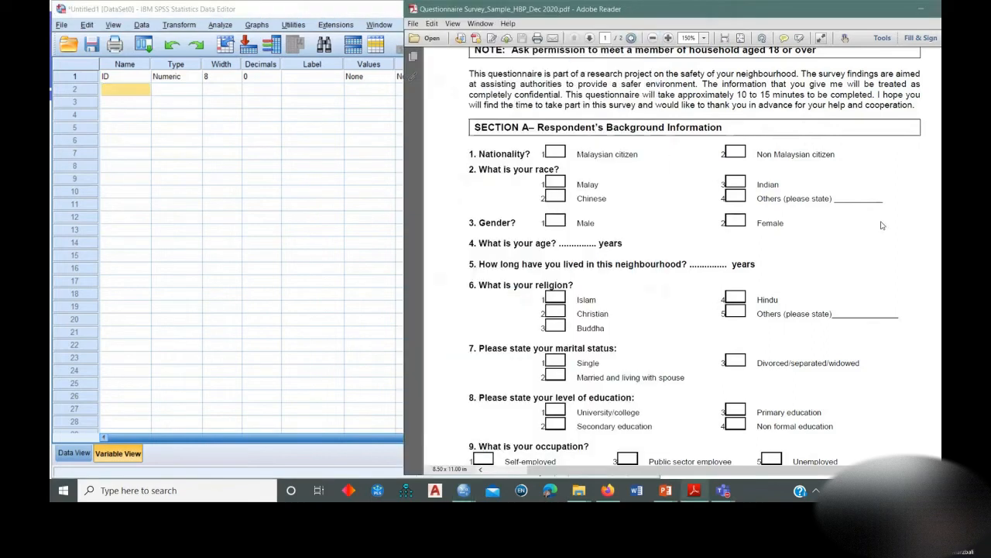
scroll(720, 181, "down", 2)
left_click(135, 86)
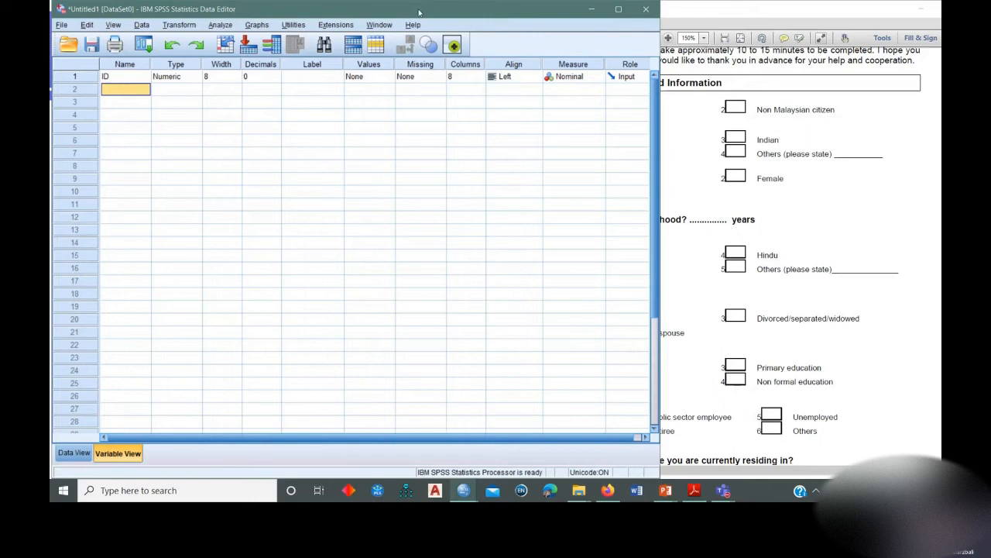
left_click(747, 178)
left_click_drag(604, 11, 641, 11)
Add a variable named Nationality in row 2 and set its Decimals to 0.
left_click(120, 96)
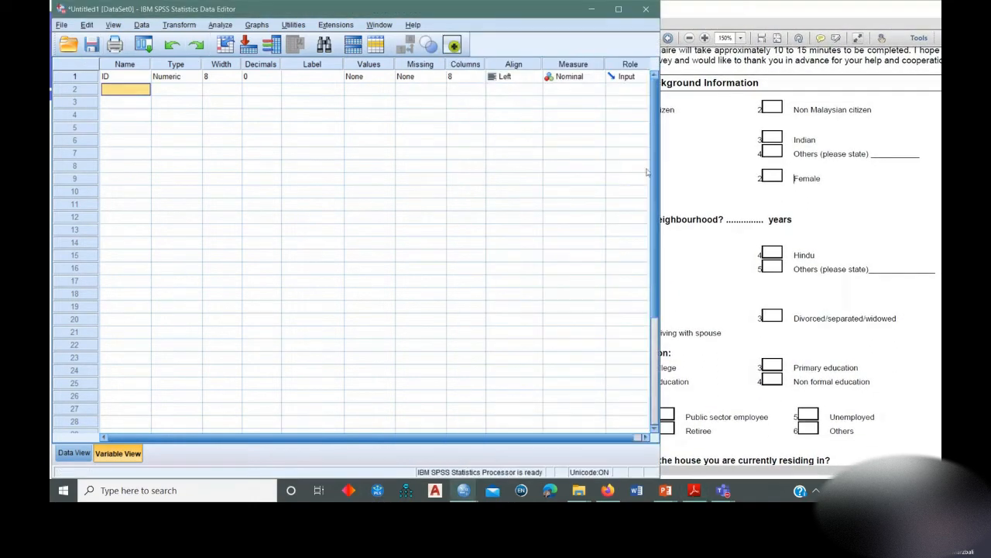
type("Nationality")
left_click(184, 90)
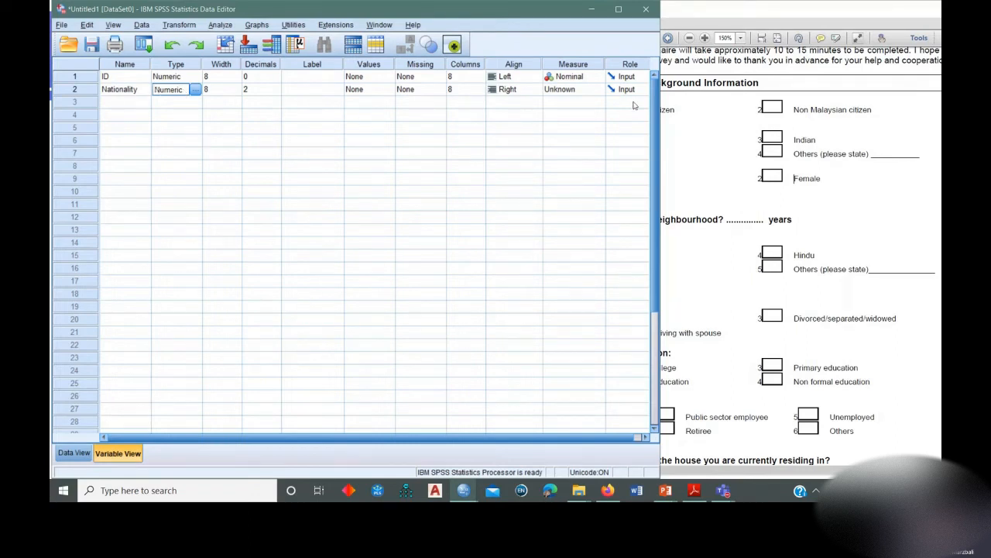
left_click(275, 92)
left_click(275, 93)
left_click(290, 92)
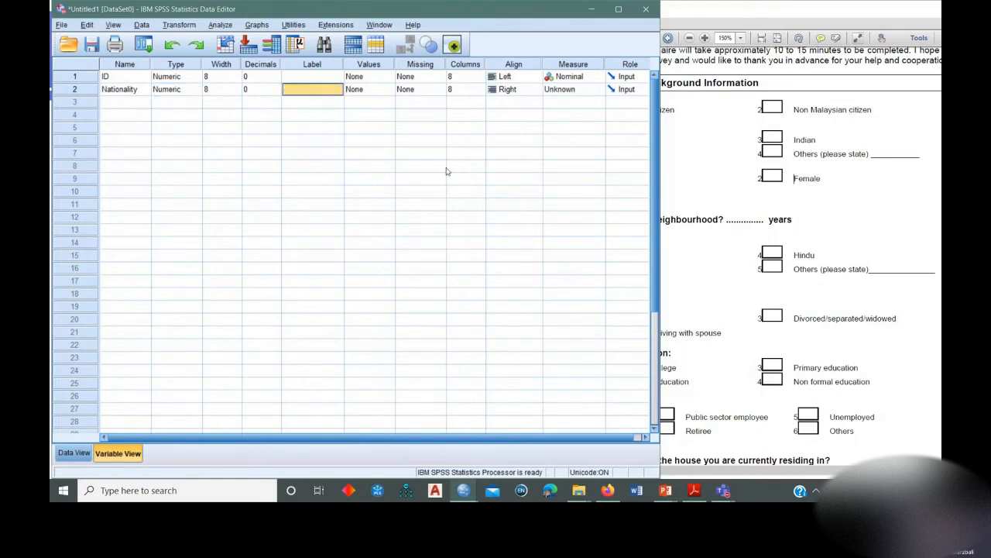
Widen the Nationality column to 9 in Data View so its heading fits on one line, and return to Variable View.
left_click(714, 12)
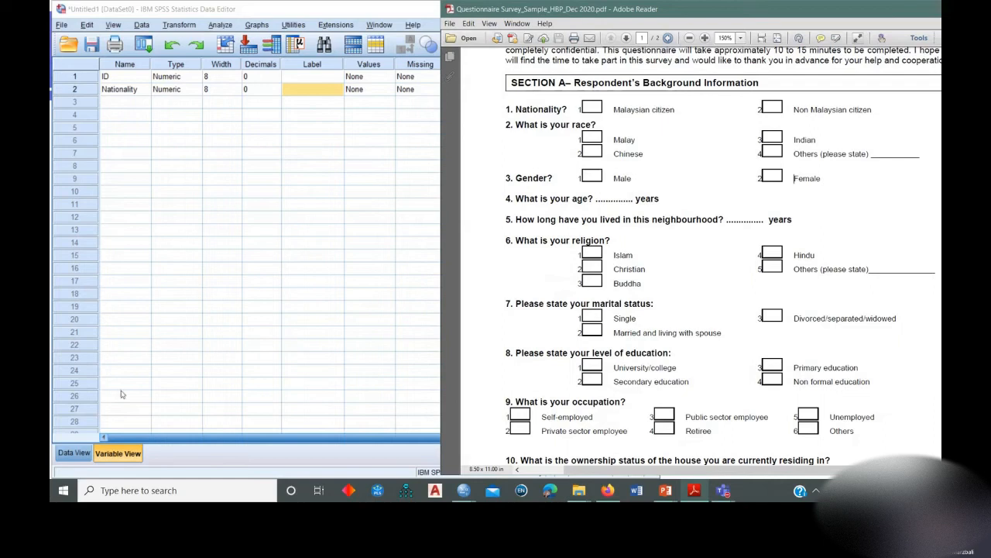
left_click(75, 453)
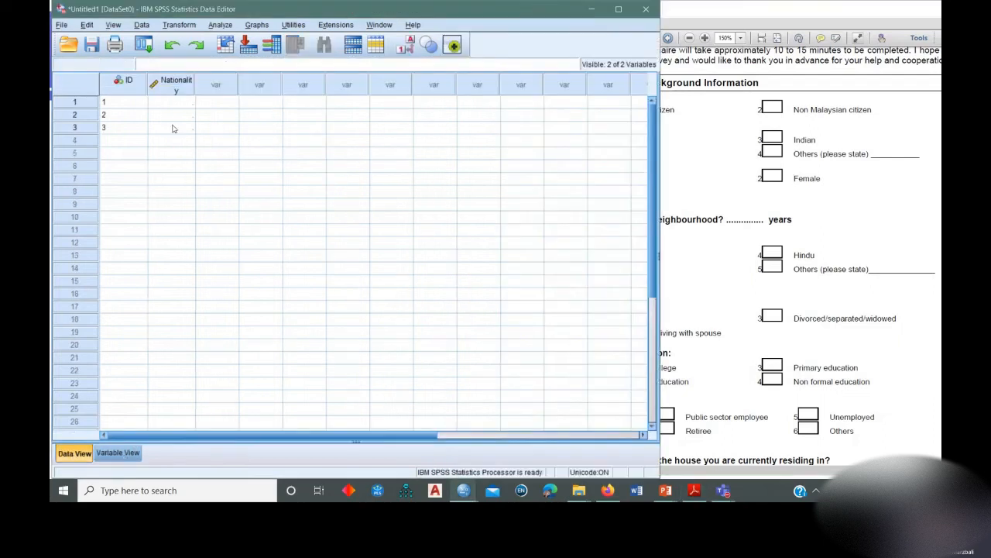
left_click(122, 140)
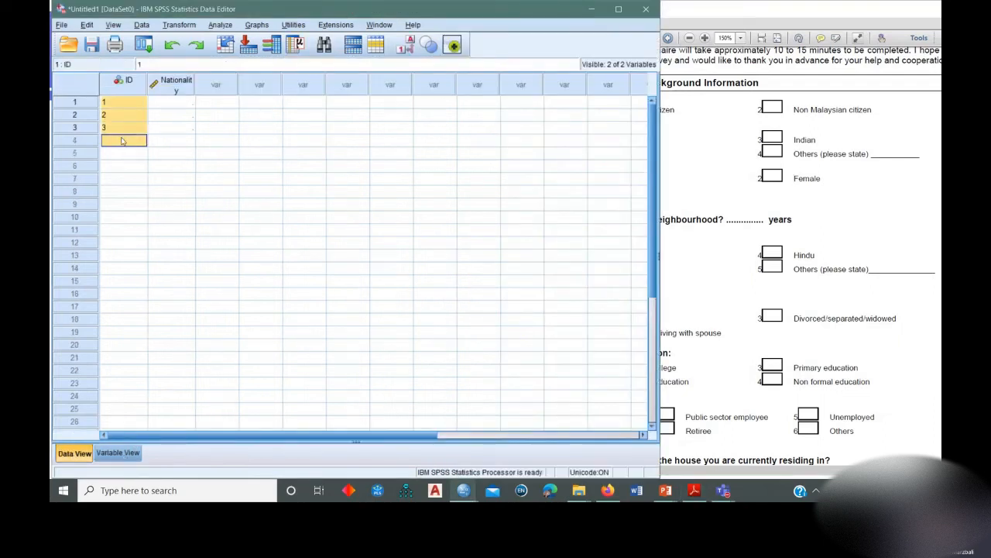
left_click(174, 129)
left_click_drag(194, 84, 206, 82)
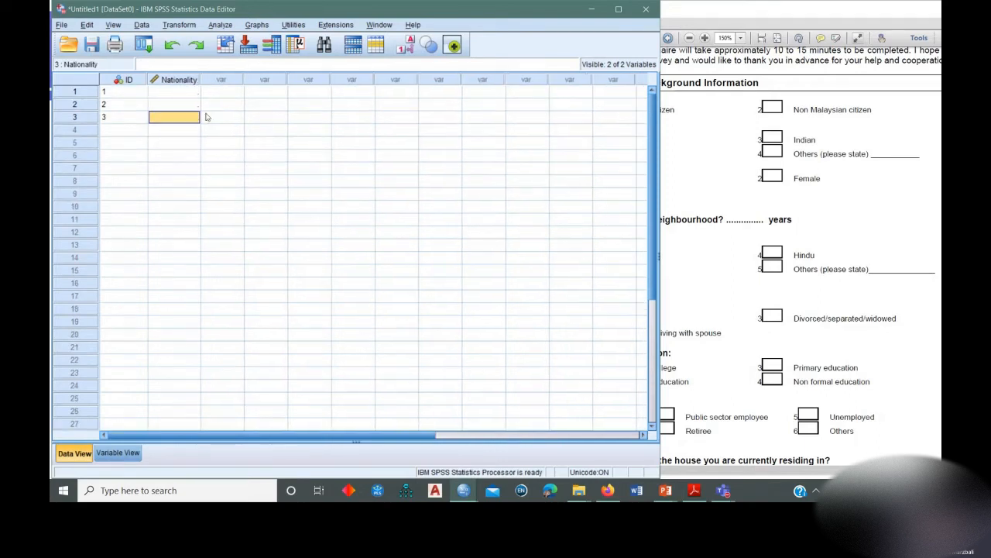
left_click(118, 452)
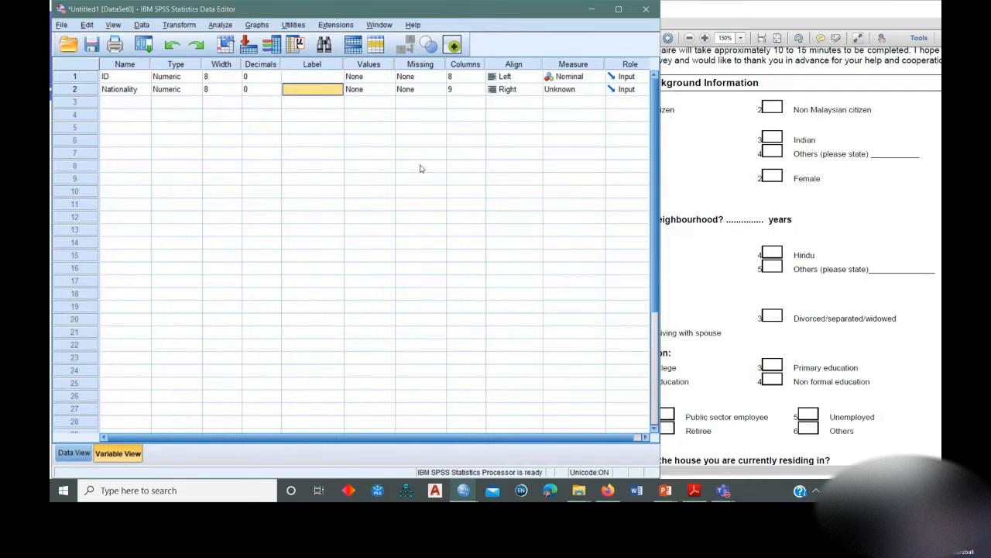
Add the value label 1 = "Malaysian Citizens" to the Nationality variable, following the questionnaire's first answer code.
left_click(381, 90)
left_click(392, 90)
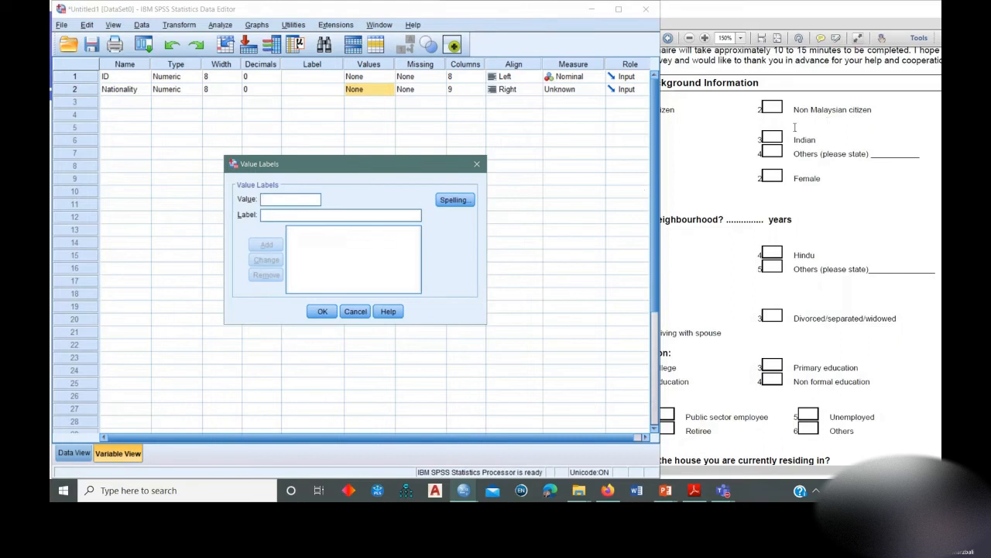
left_click(749, 23)
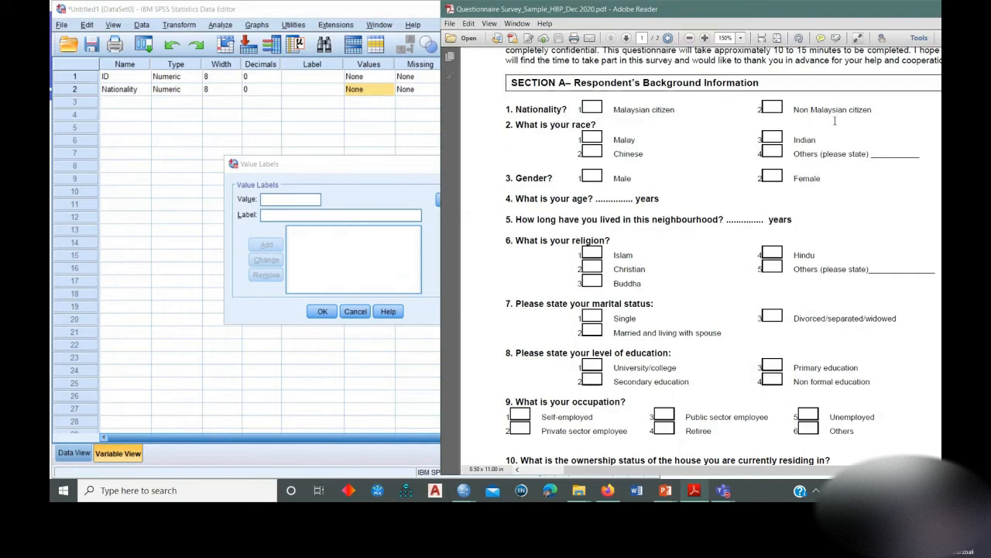
left_click_drag(370, 164, 340, 168)
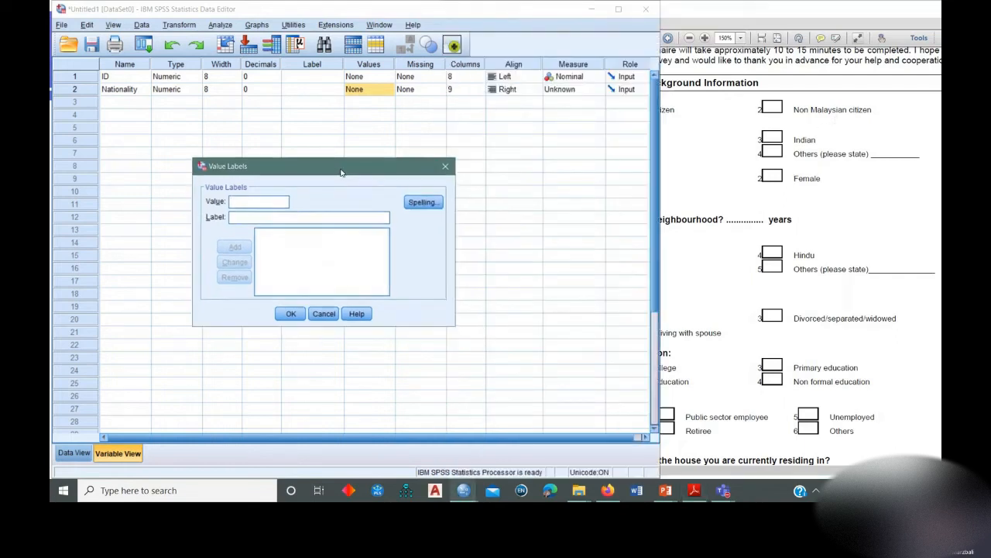
type("1")
left_click(300, 219)
type("Malaysian")
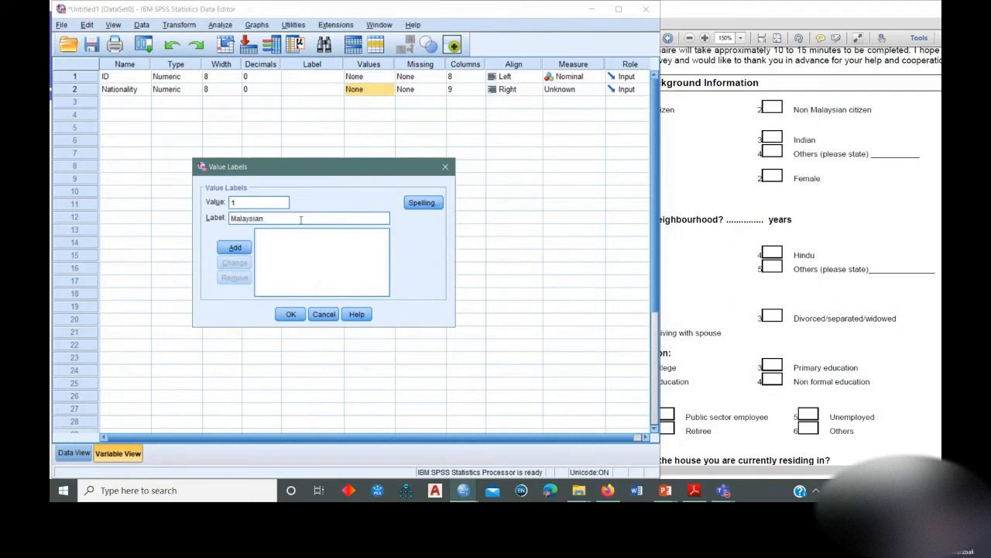
type(" Citizens")
left_click(227, 249)
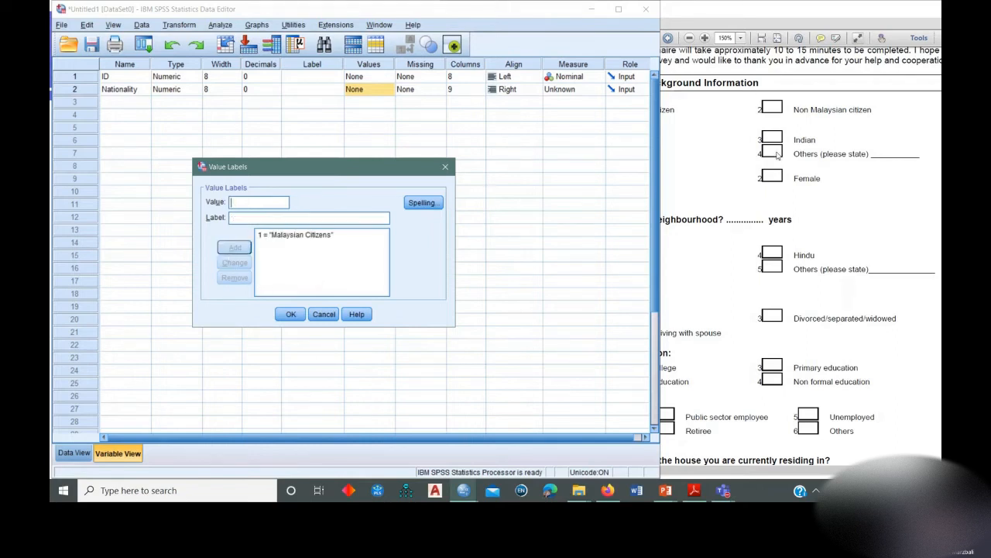
Add the value label 2 = "Non-Malaysian Citizen" to the Nationality variable.
type("2")
left_click(259, 219)
type("Non-Mal")
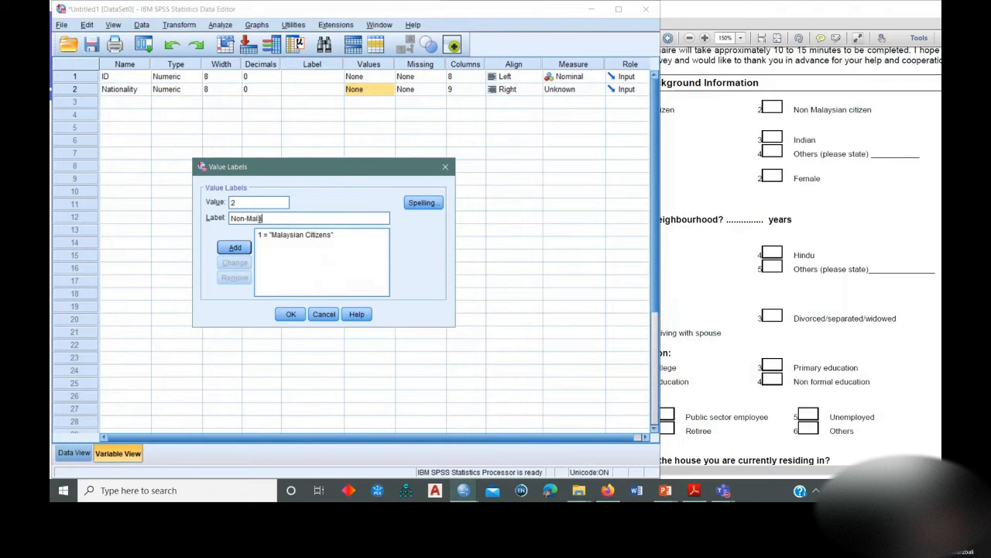
type("aysian")
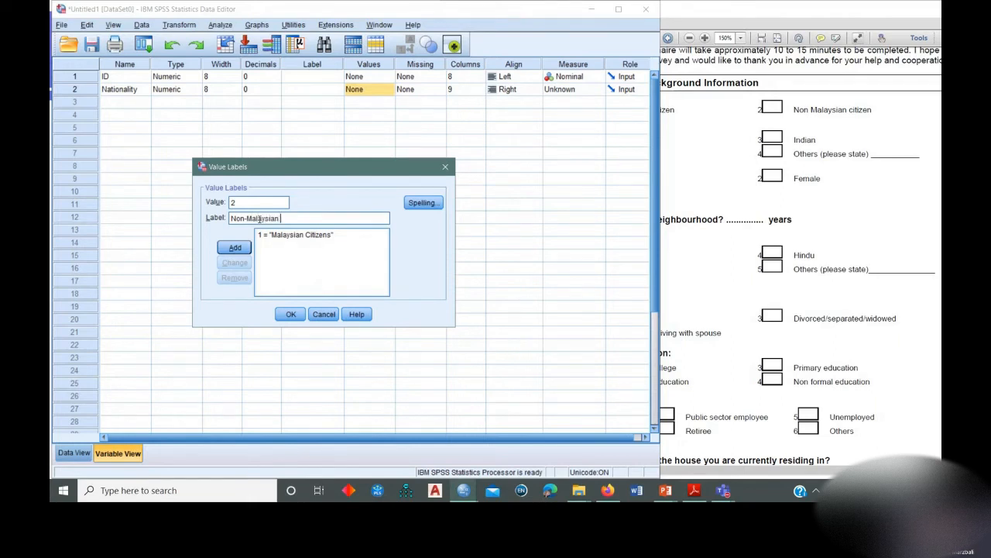
type(" Citizen")
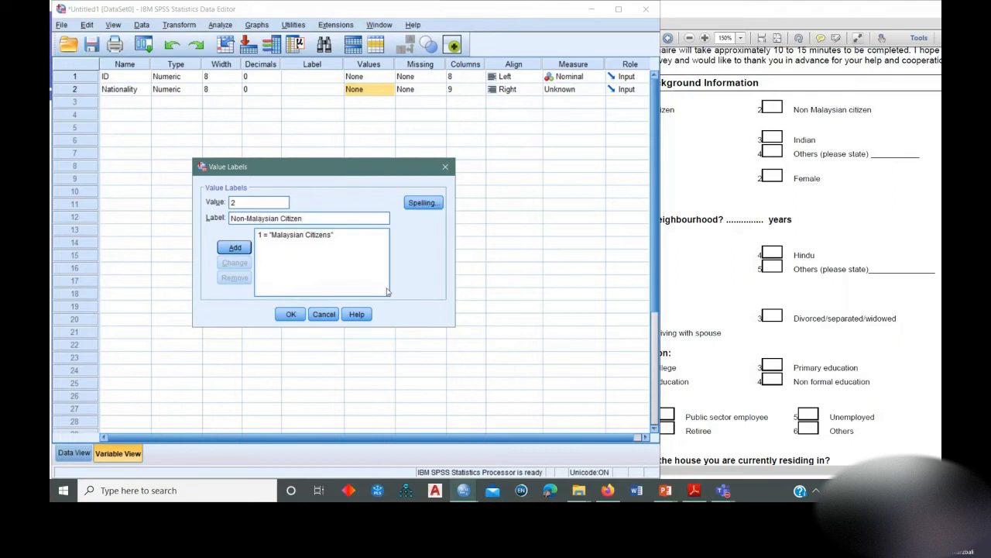
left_click(234, 247)
Change the label of value 1 to "Malaysian Citizen" and check both Nationality entries.
left_click(299, 237)
key("BackSpace")
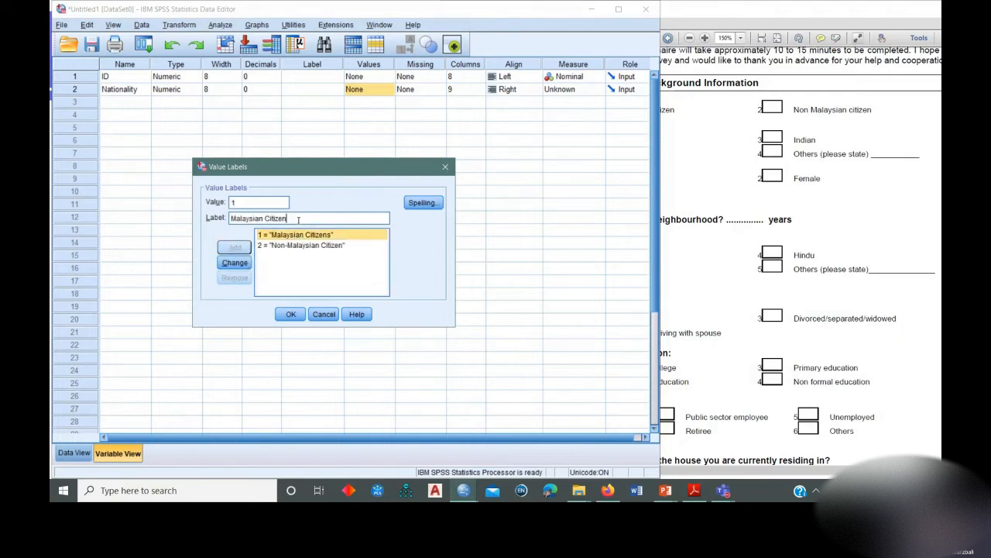
left_click(235, 263)
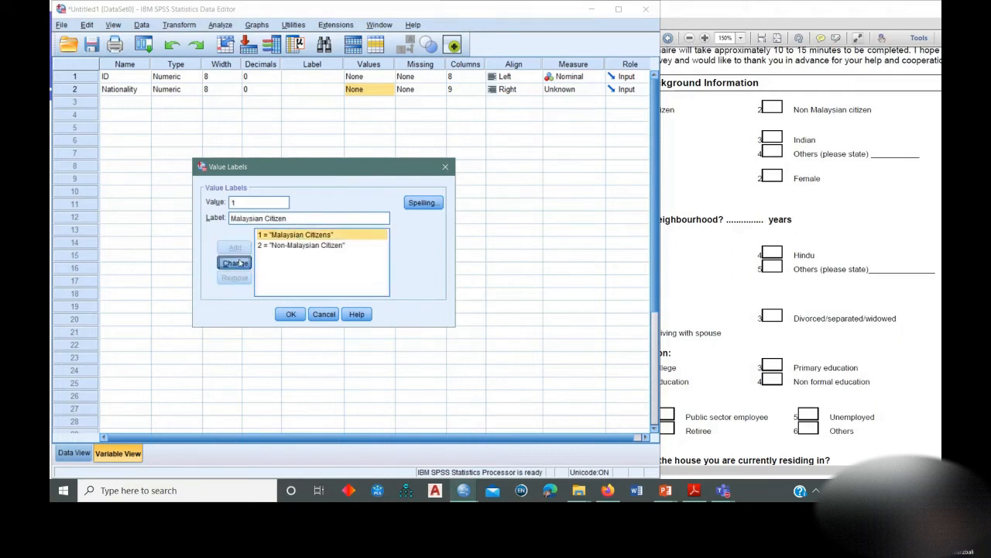
left_click(291, 246)
left_click(289, 237)
left_click(291, 246)
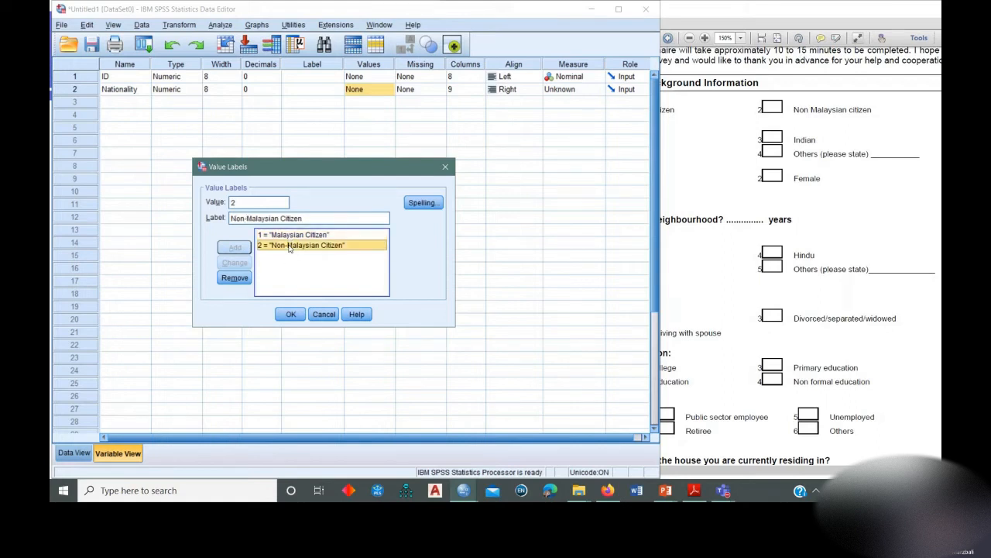
Apply the Nationality value labels after checking them against the questionnaire, and reopen them for review.
left_click_drag(755, 7, 783, 15)
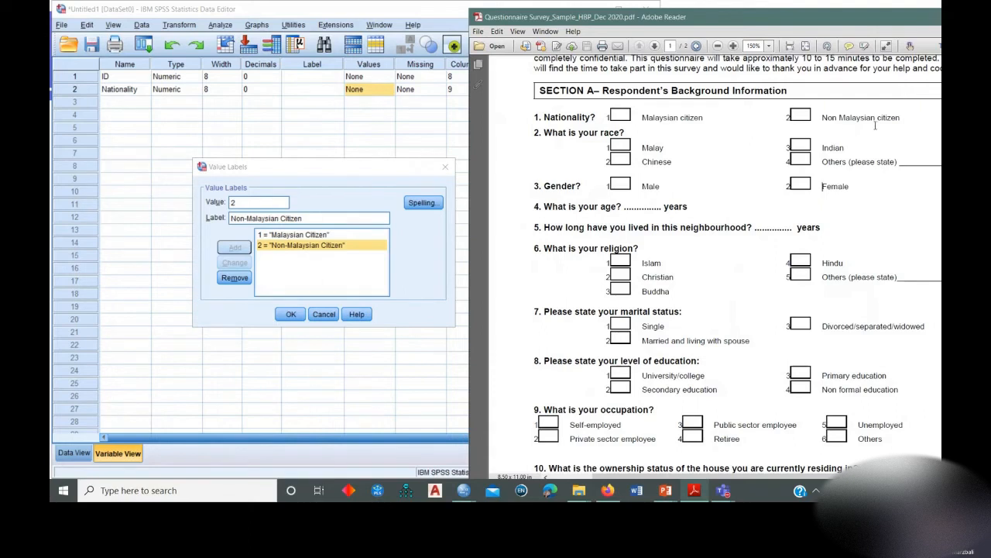
left_click(337, 266)
left_click(288, 315)
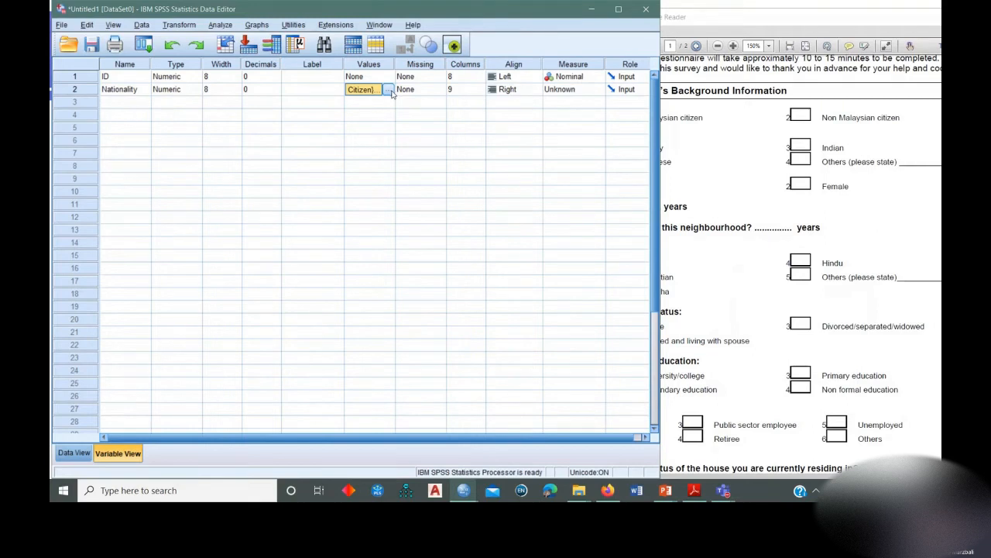
left_click(389, 90)
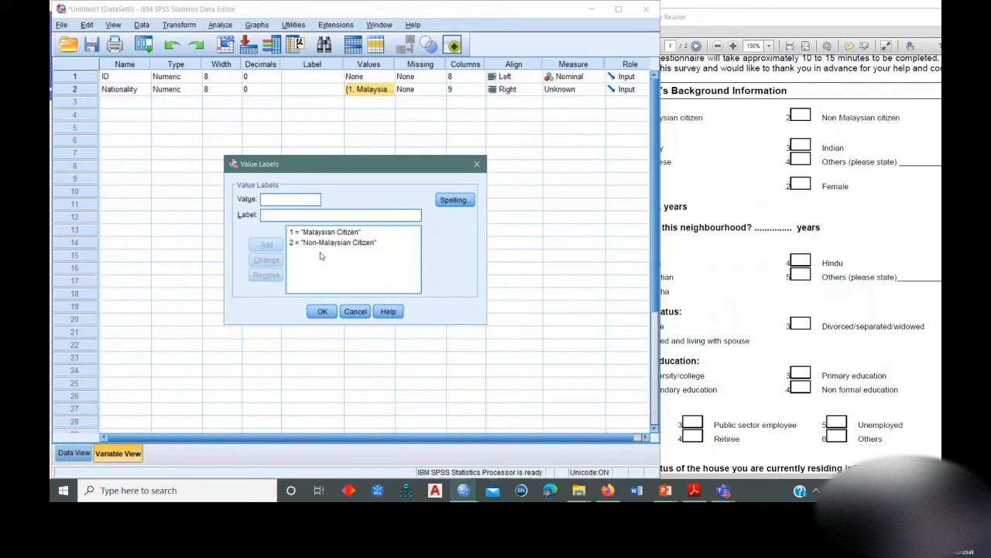
Close the Nationality value labels, consult the questionnaire's race question, and add a variable named Race in row 3.
left_click(476, 164)
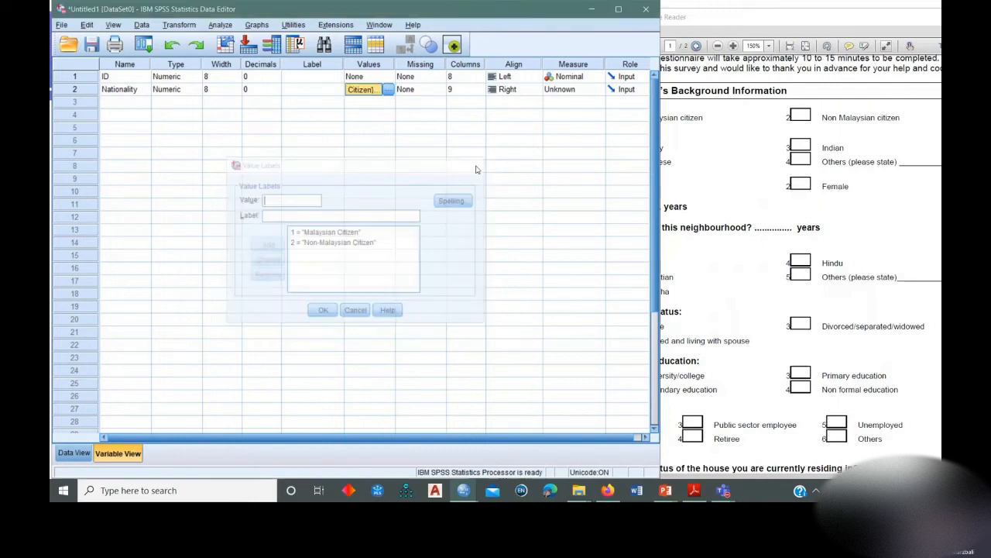
left_click(747, 27)
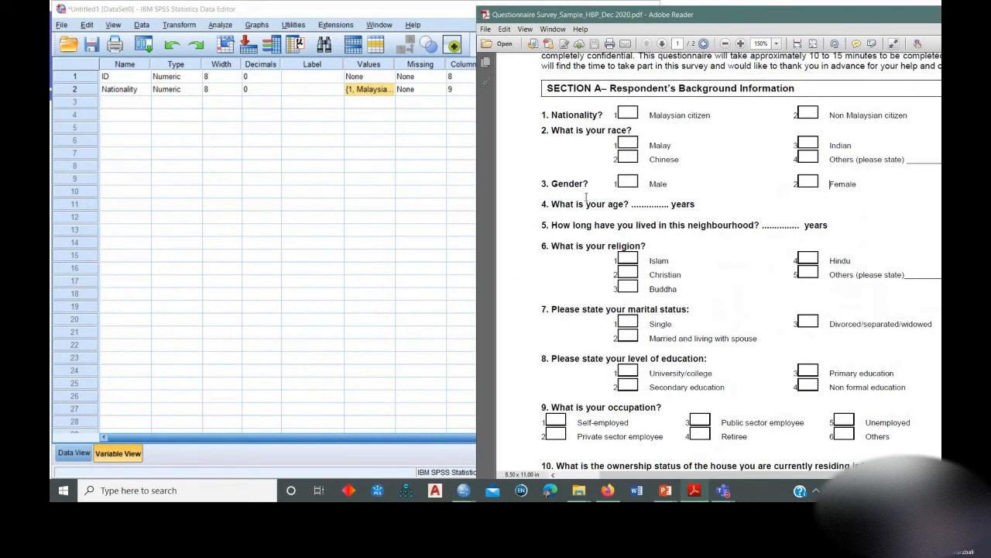
left_click_drag(609, 130, 631, 131)
left_click(589, 128)
left_click(138, 103)
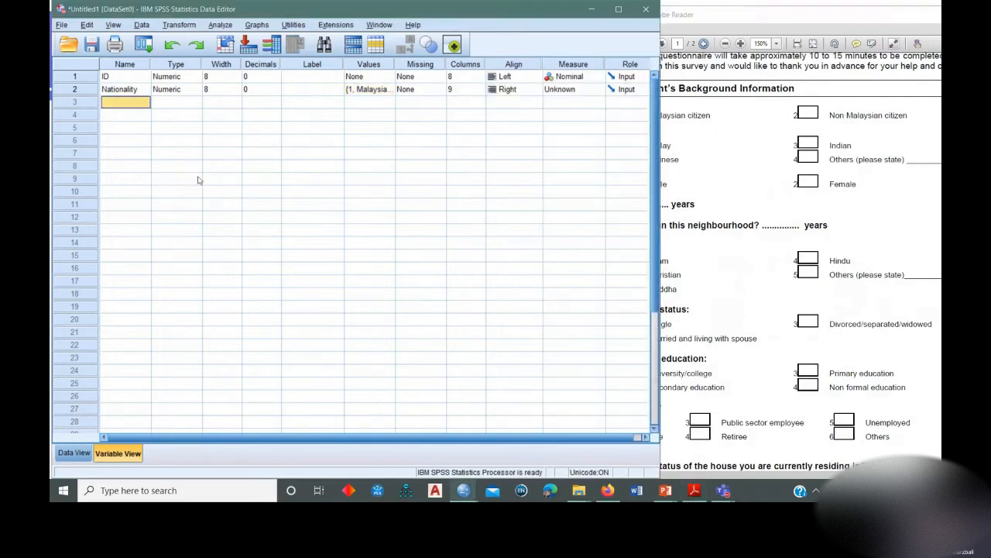
type("Race")
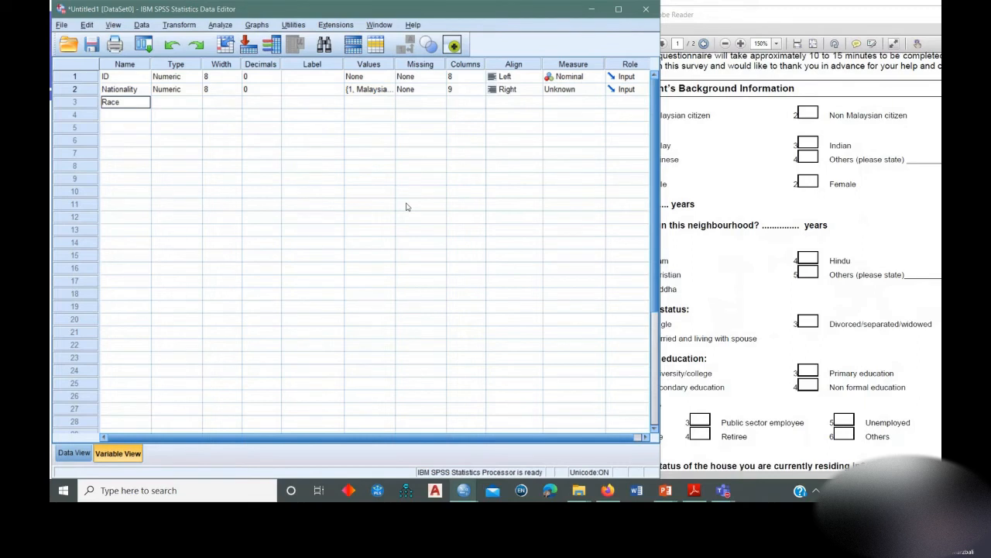
key("Return")
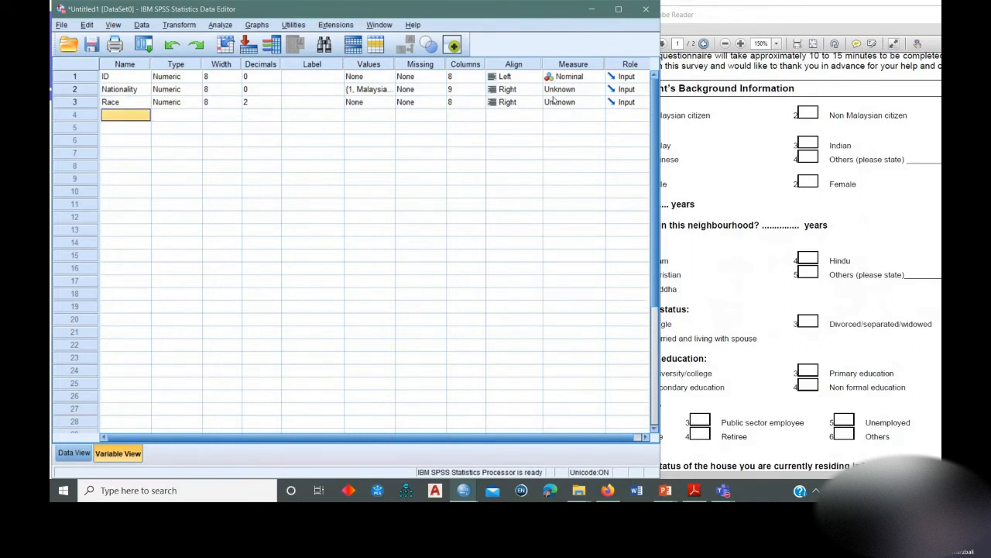
Set the measurement level of both the Nationality and Race variables to Nominal.
left_click(579, 89)
left_click(572, 113)
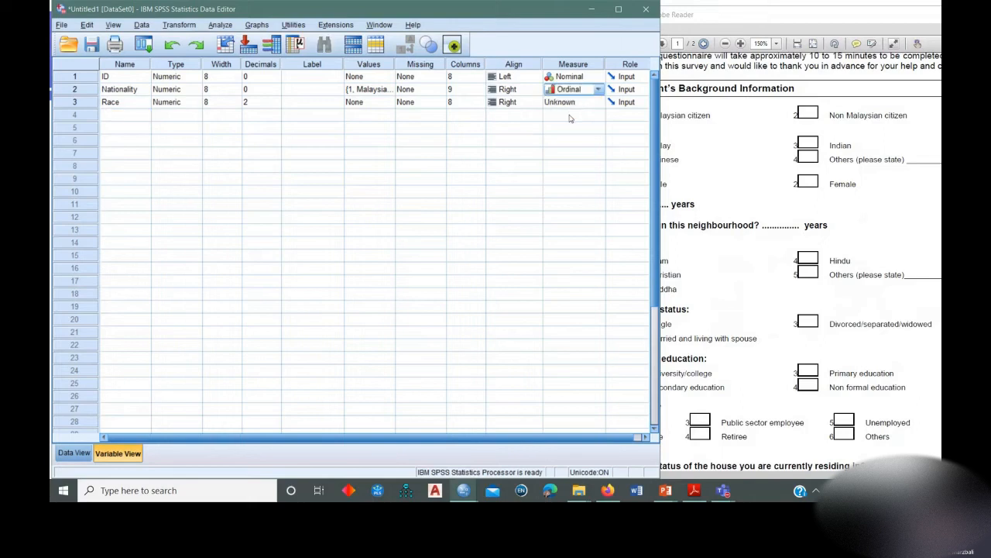
left_click(571, 91)
left_click(571, 124)
left_click(585, 104)
left_click(585, 104)
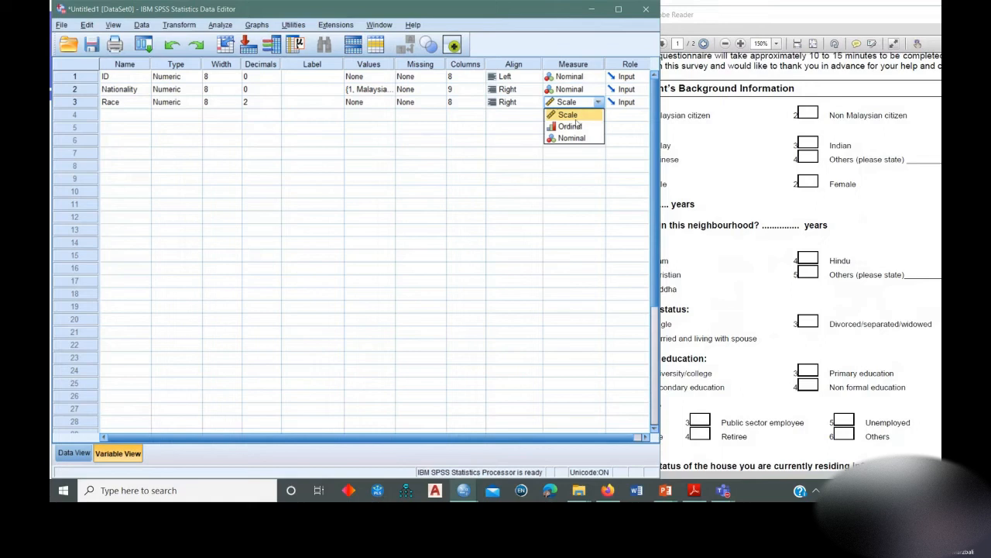
left_click(570, 137)
Set the alignment of the Race and Nationality variables to Left.
left_click(496, 103)
left_click(504, 115)
left_click(502, 90)
left_click(501, 90)
left_click(502, 102)
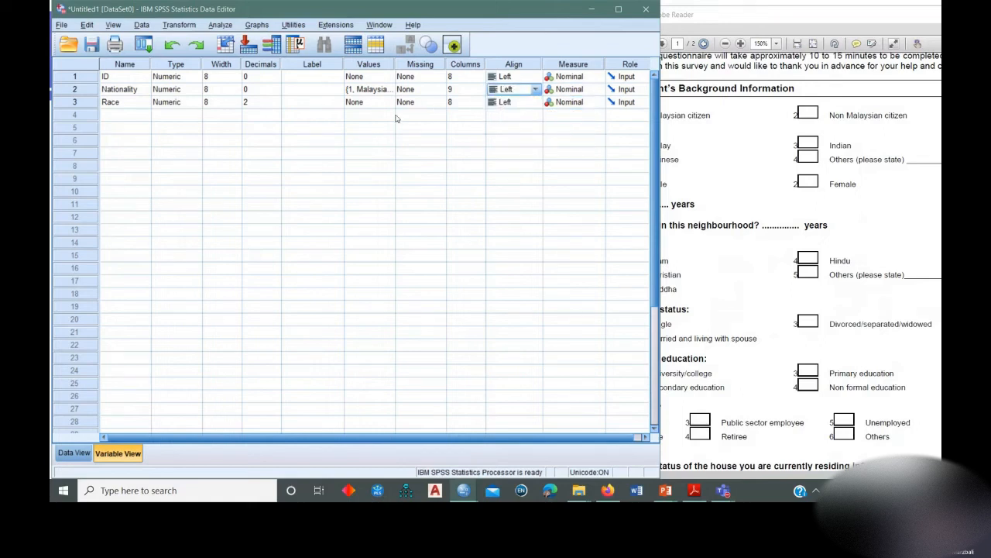
Add the value label 1 = "Malay" to the Race variable, following the questionnaire's first race option.
left_click(320, 105)
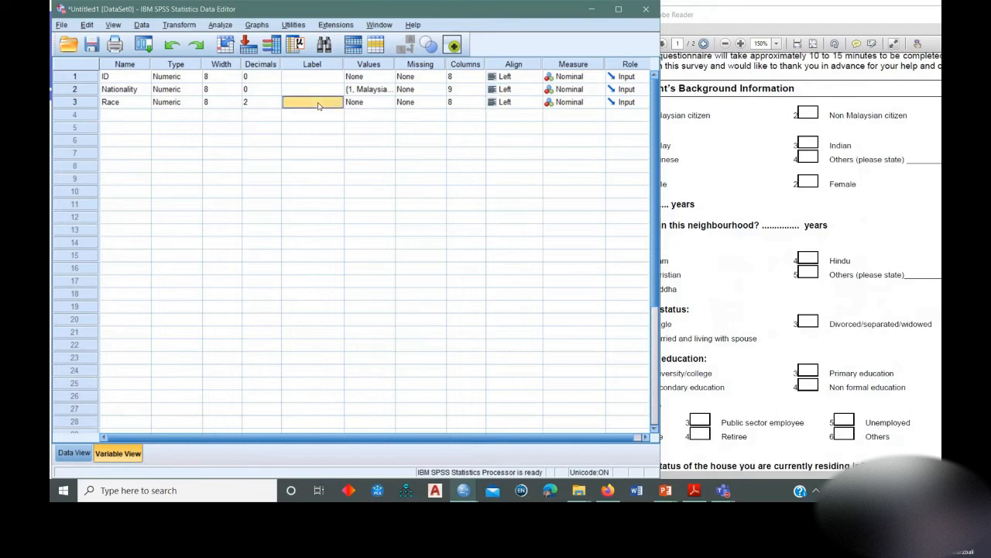
left_click(361, 106)
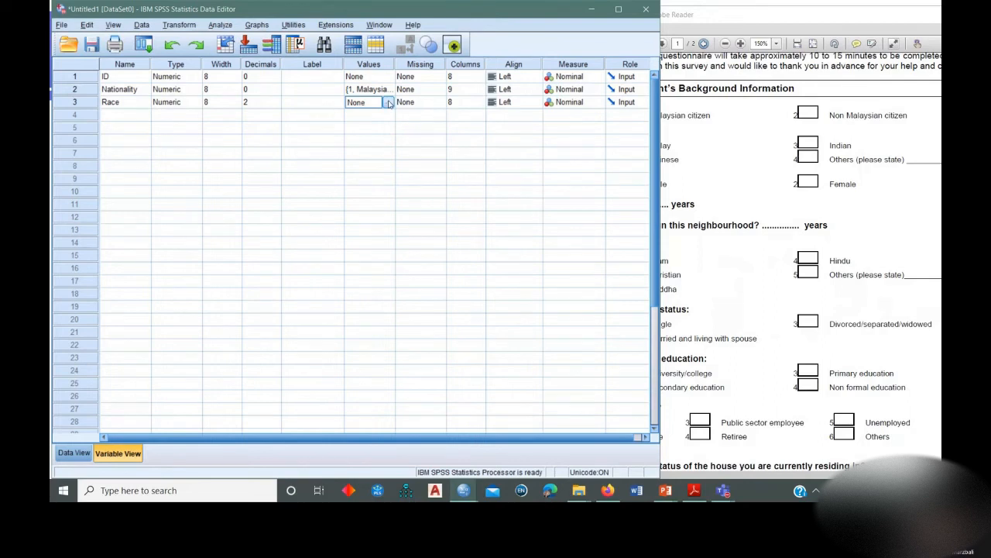
left_click(388, 102)
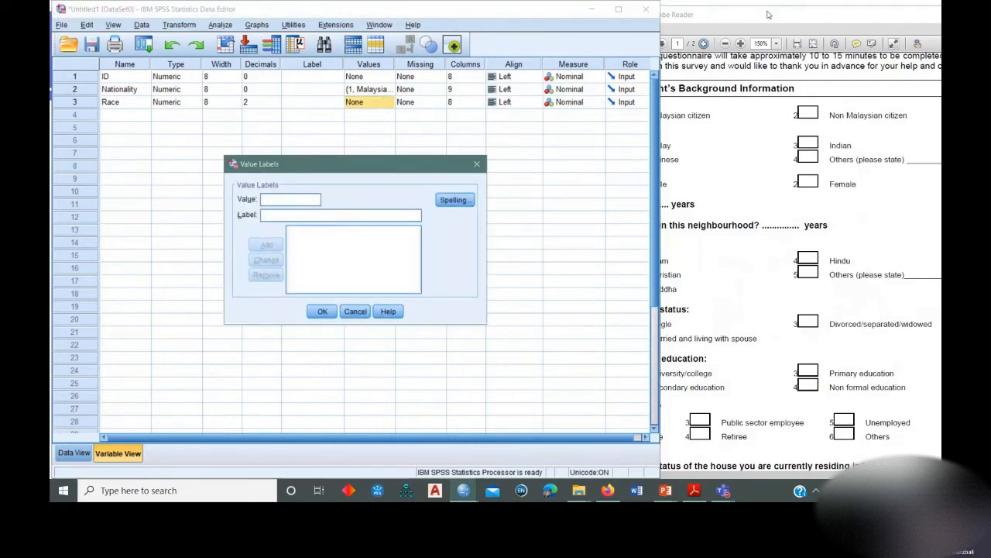
left_click(770, 16)
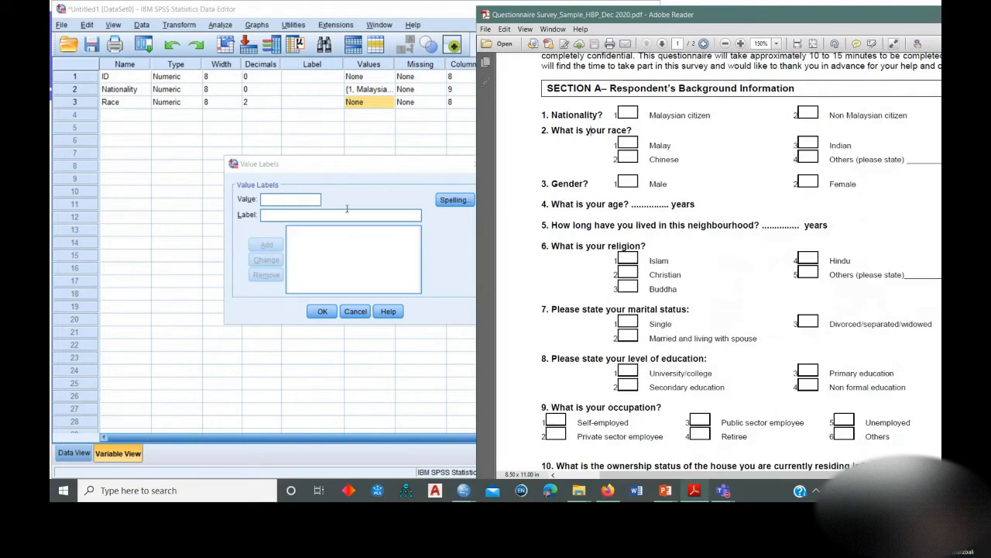
left_click(277, 199)
type("1")
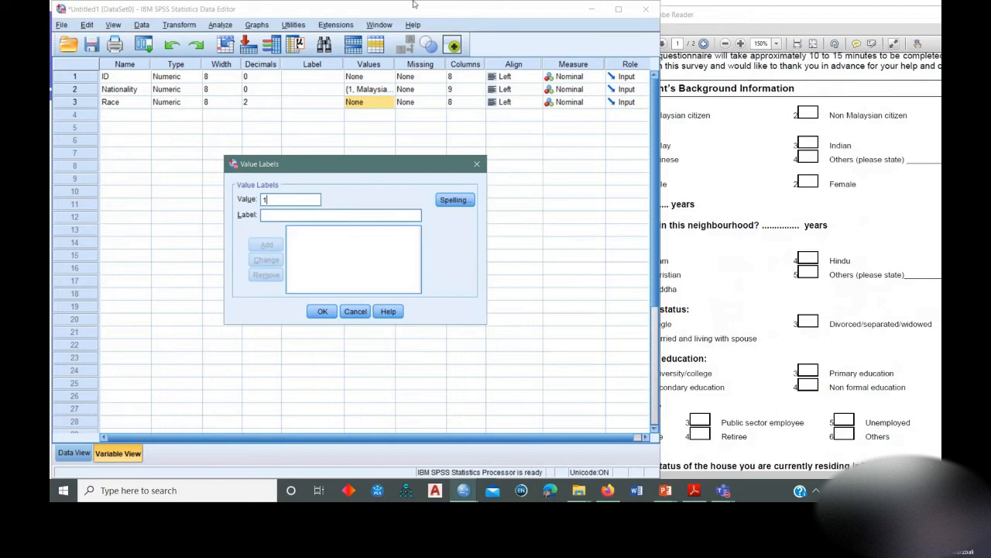
left_click(333, 218)
type("Malay")
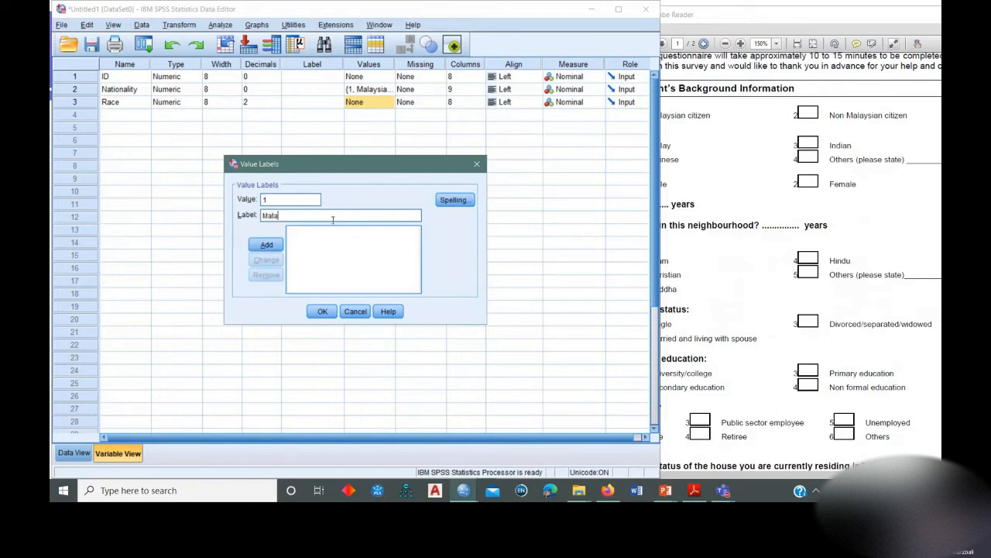
left_click(271, 245)
Add the value labels 2 = "Chinese" and 3 = "Indian" to the Race variable.
type("2")
left_click(285, 215)
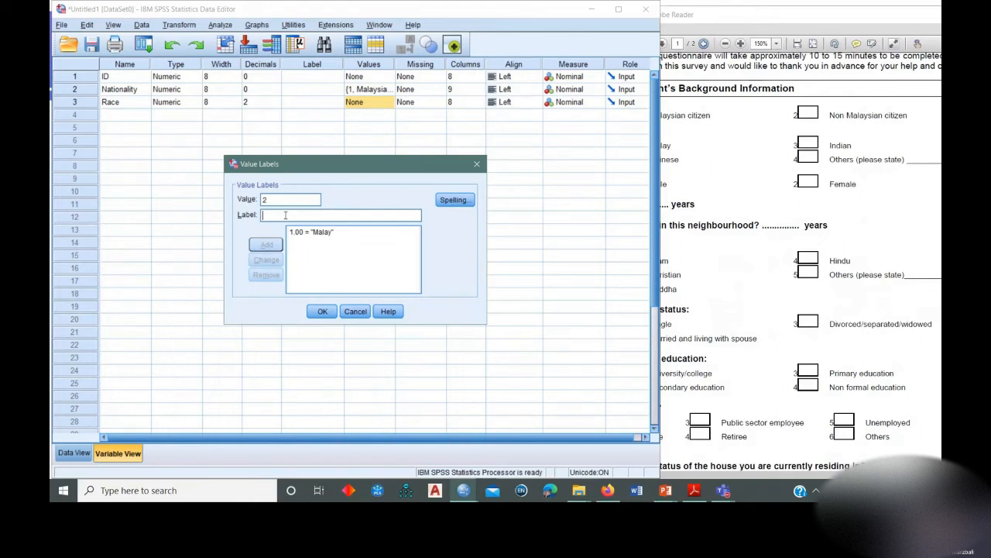
type("Chinese")
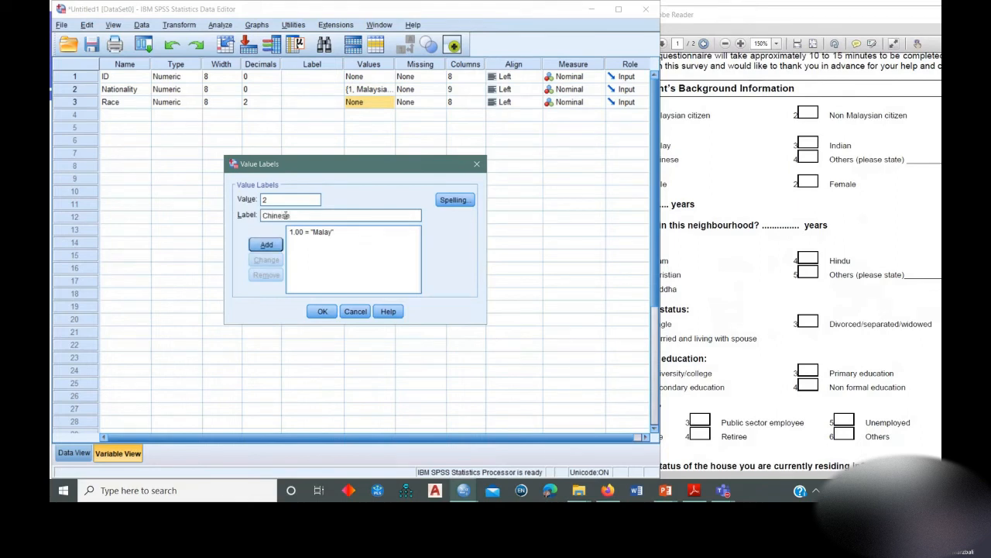
key("Return")
type("3Indian")
key("Return")
Add the value label 4 = "Others" to the Race variable and apply its value labels.
type("4")
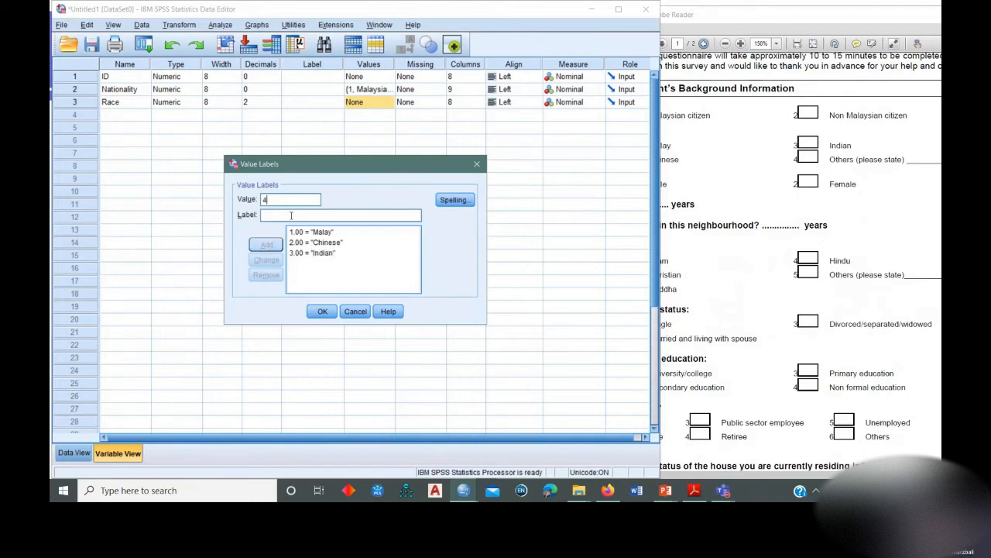
type("Others")
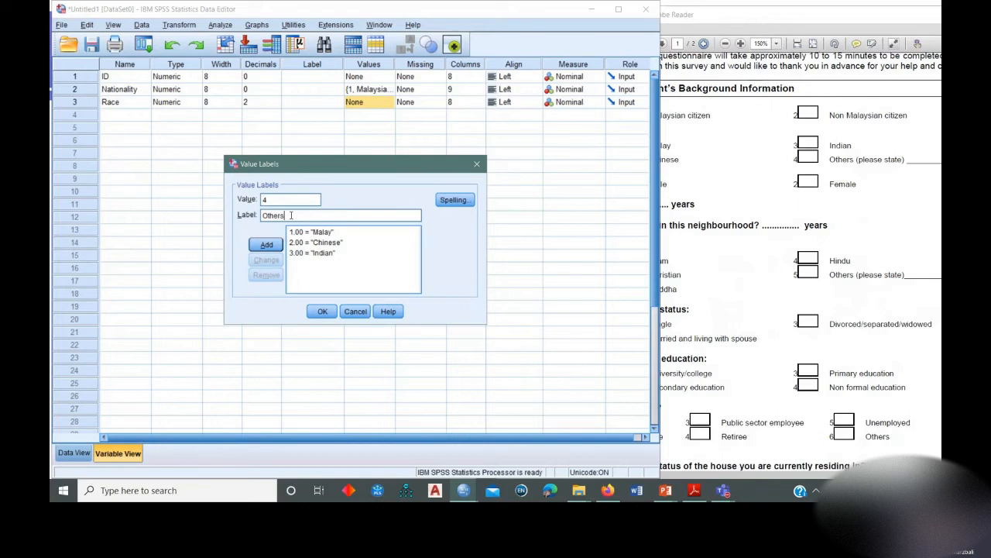
left_click(266, 244)
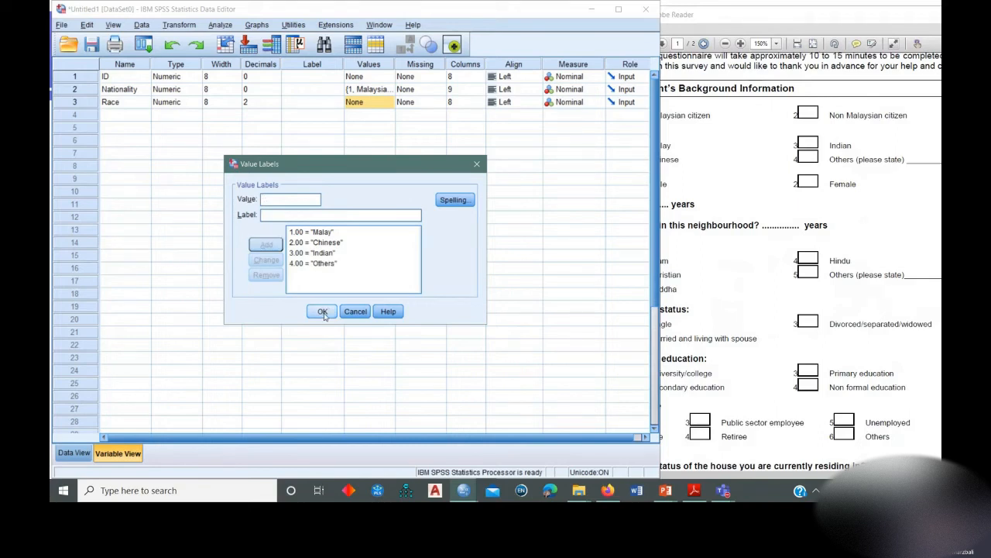
left_click(322, 312)
Set the number of decimals for the Race variable to 0.
left_click(263, 101)
left_click(276, 105)
left_click(276, 105)
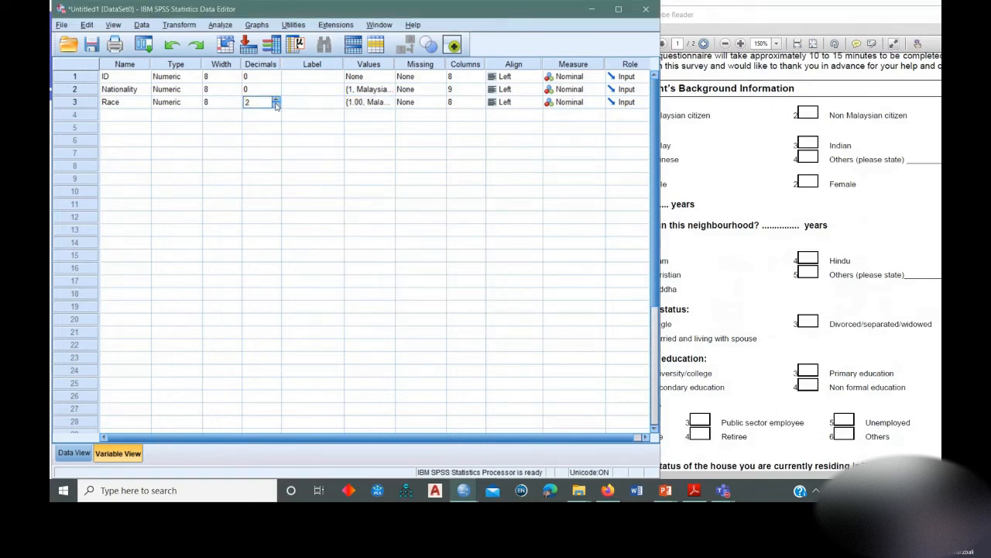
key("Tab")
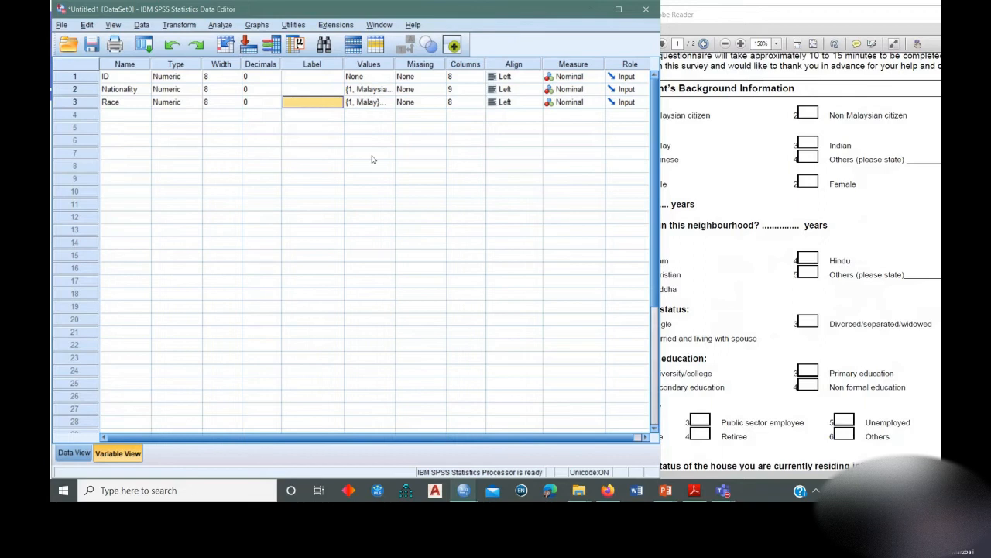
Review the Race value labels against the questionnaire's race question, including the blank after Others (please state).
left_click(391, 102)
left_click(391, 102)
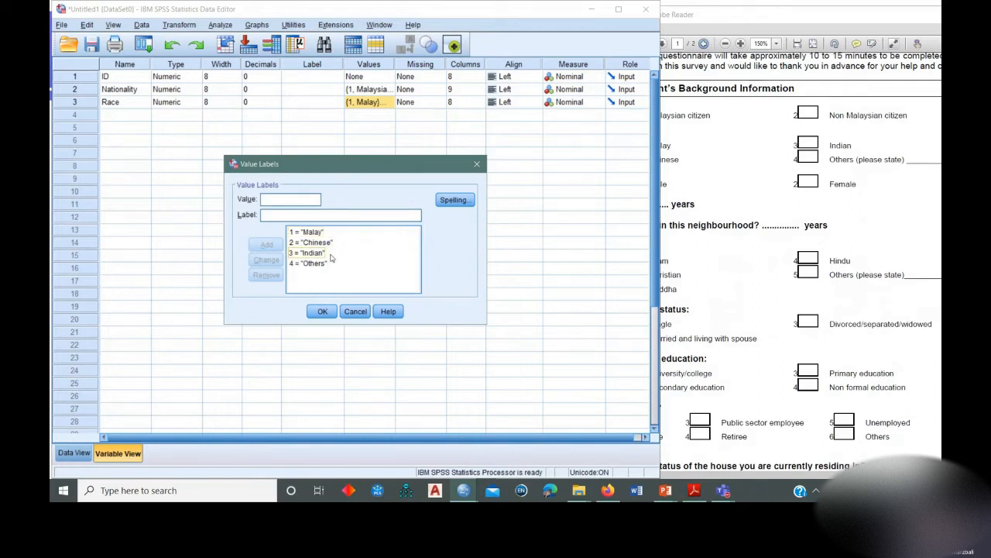
left_click(318, 312)
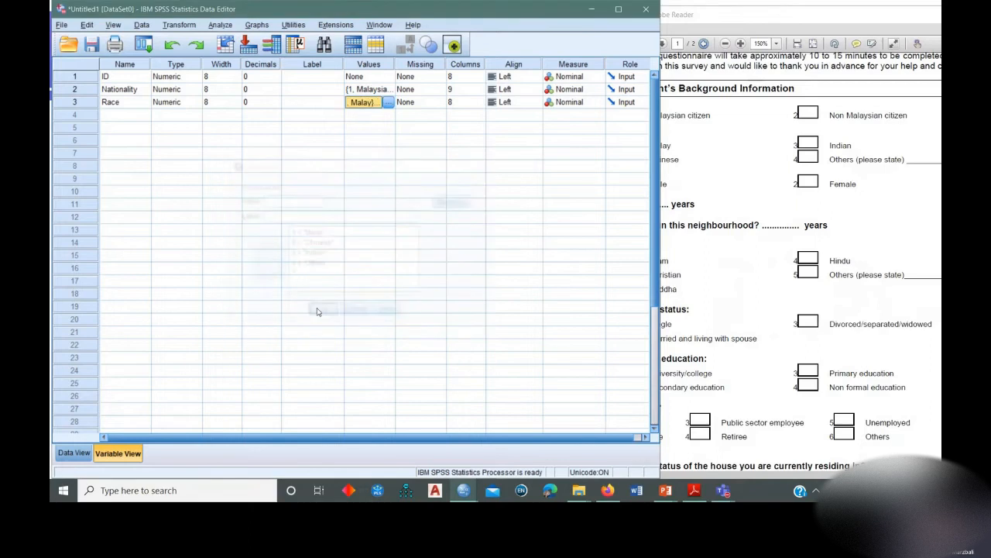
left_click(749, 14)
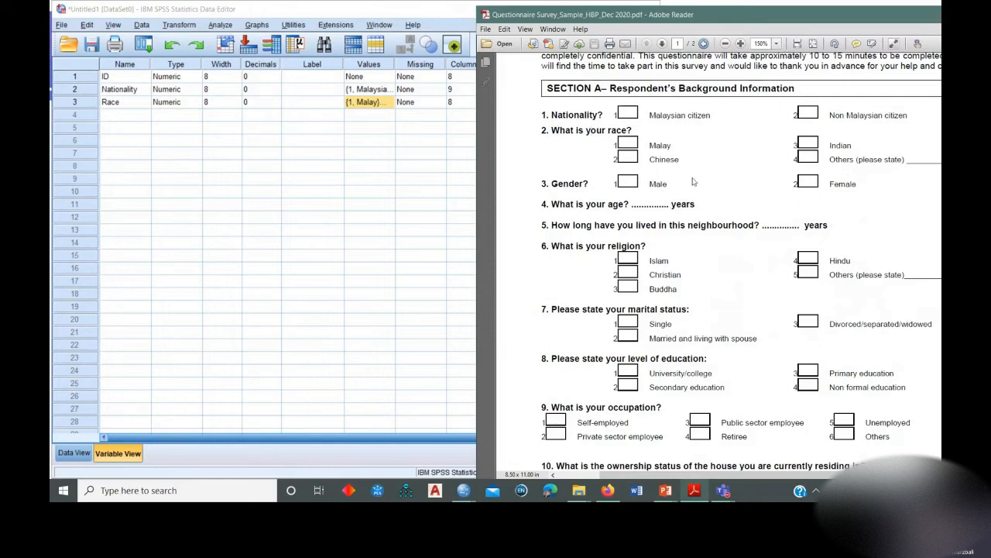
left_click(389, 103)
left_click(389, 103)
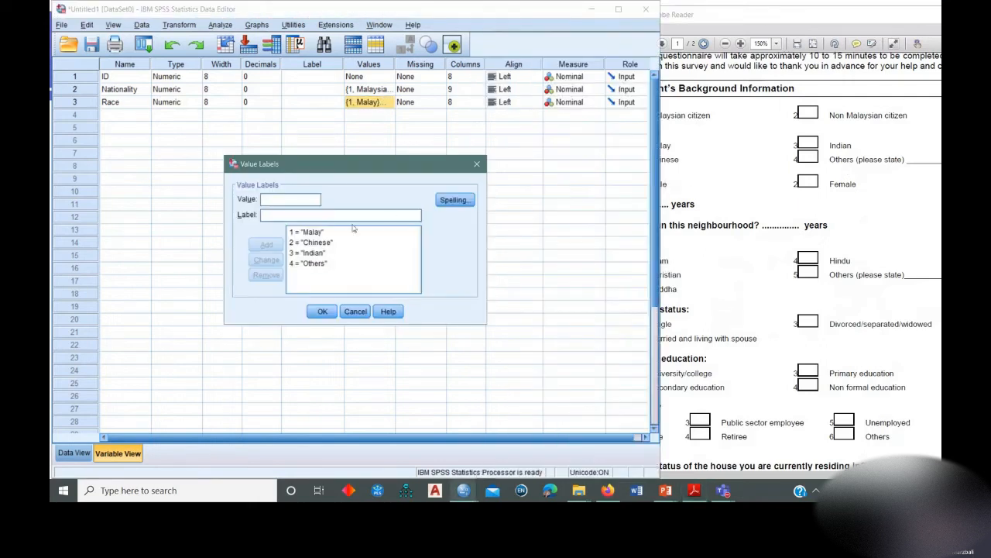
left_click(404, 246)
left_click(711, 19)
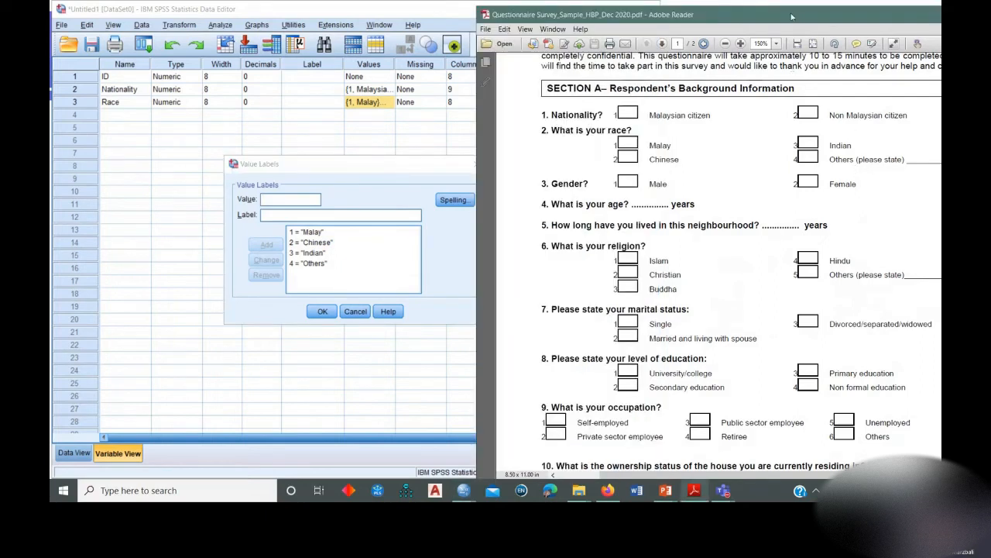
left_click_drag(797, 15, 772, 13)
left_click_drag(887, 161, 911, 166)
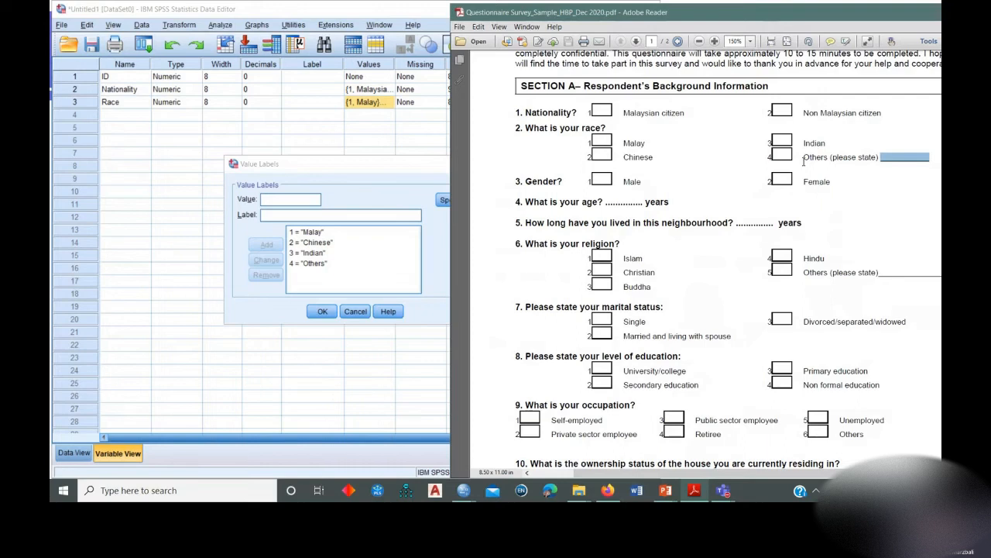
left_click(386, 164)
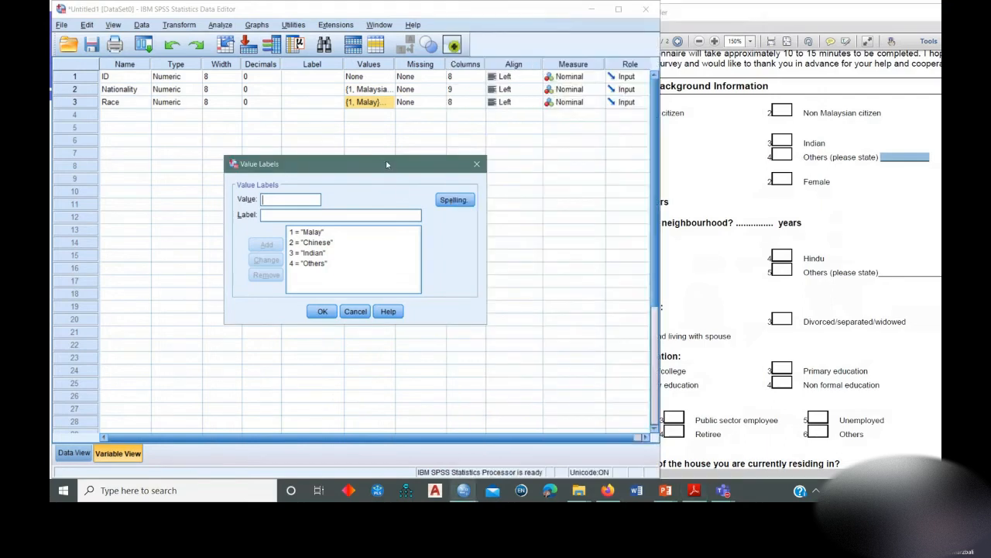
left_click(322, 311)
Add a variable named Other_race in row 4 for the questionnaire's stated other race.
left_click(129, 116)
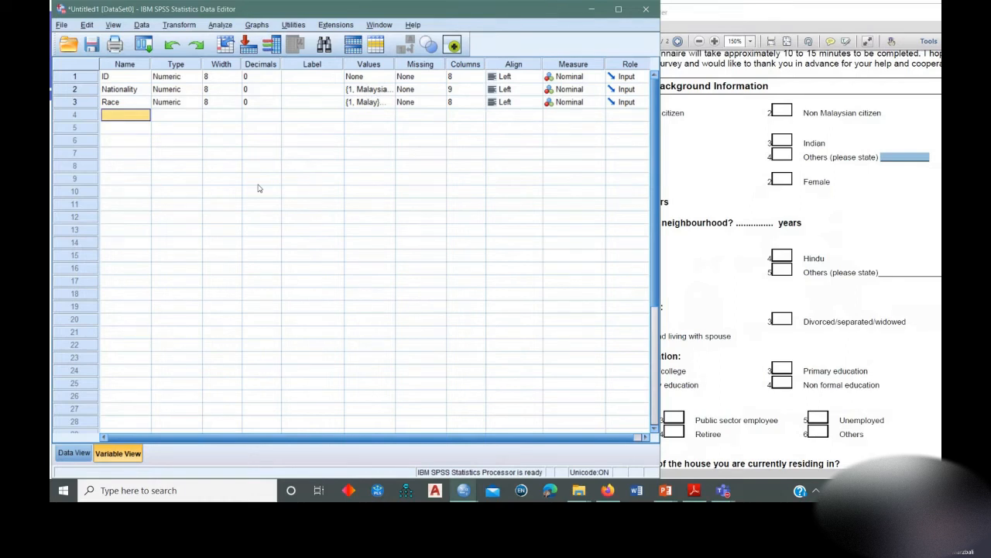
type("Other_race")
key("Return")
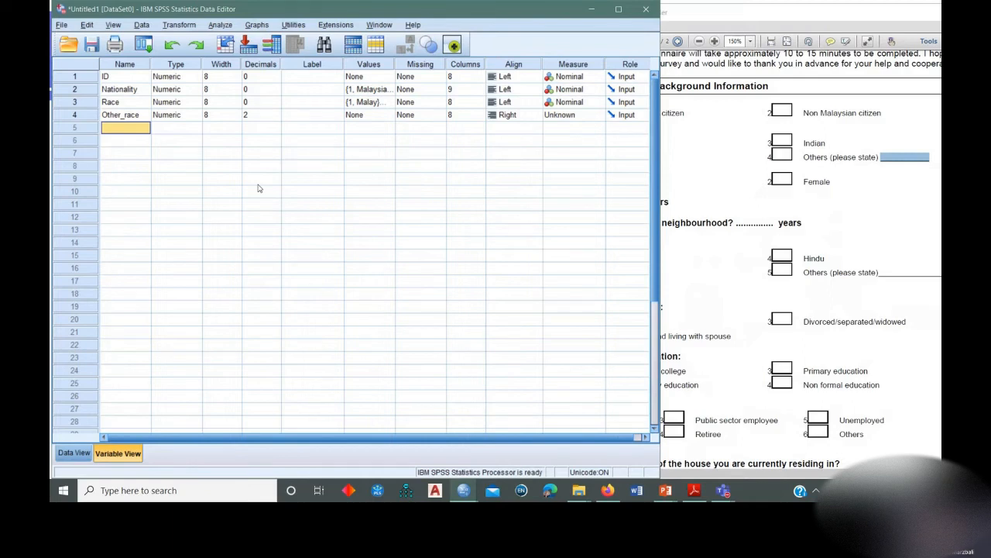
Set the Other_race variable's type to String with 25 characters, and compare it with the questionnaire's Others (please state) option.
left_click(196, 117)
left_click(198, 115)
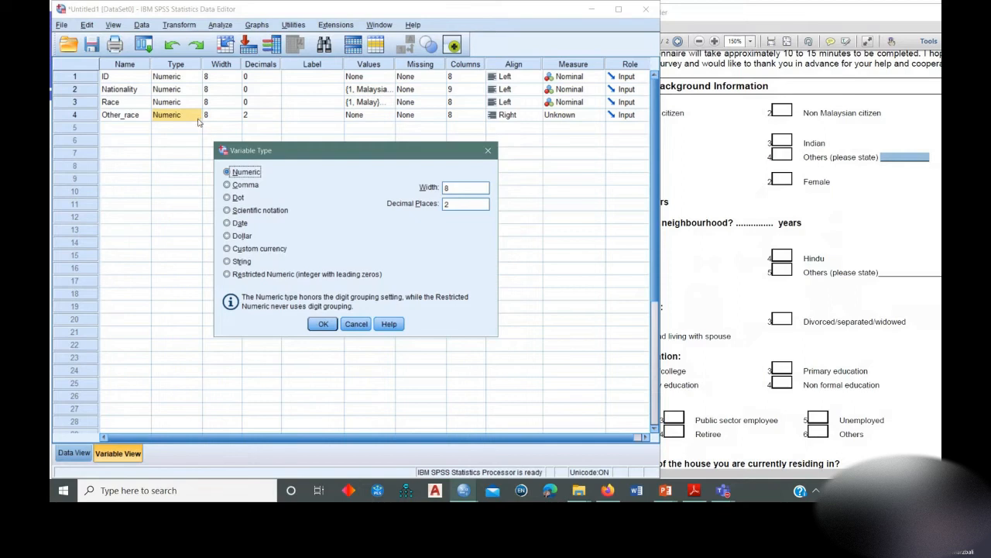
left_click(237, 262)
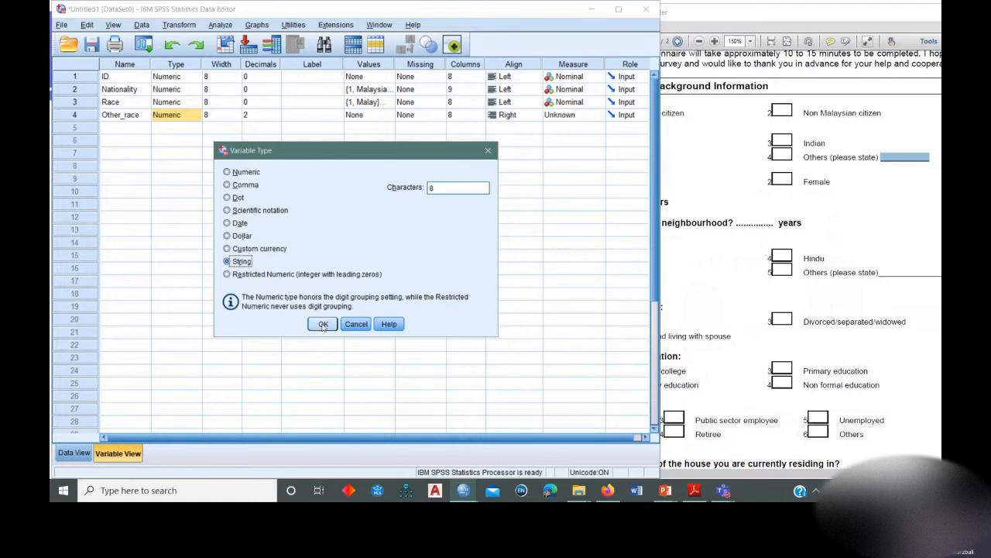
double_click(438, 188)
type("25")
left_click(323, 323)
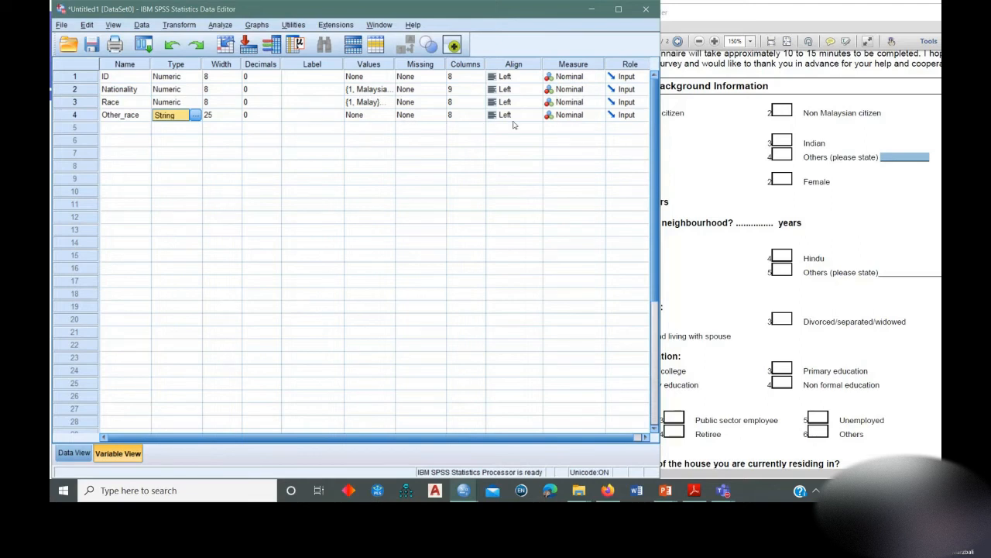
left_click(323, 116)
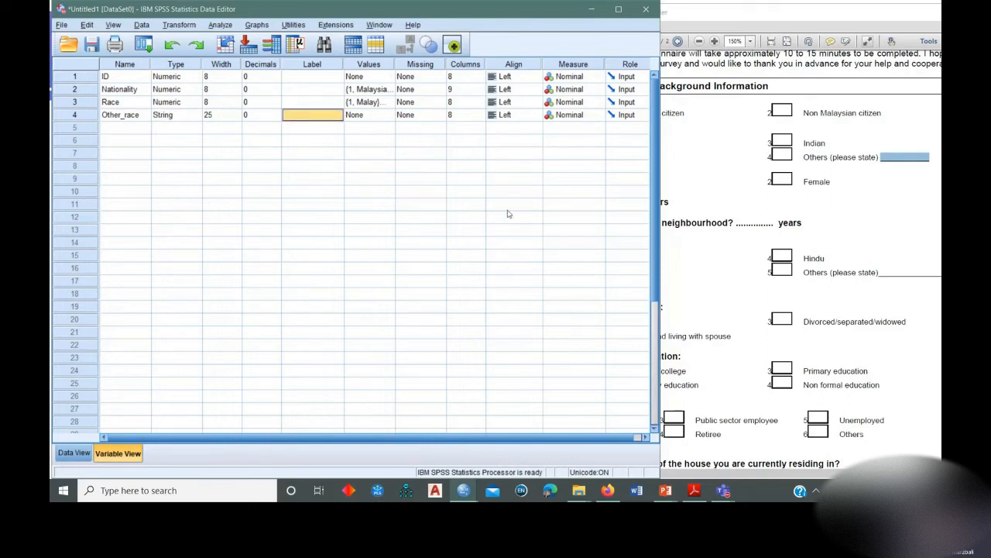
left_click(807, 154)
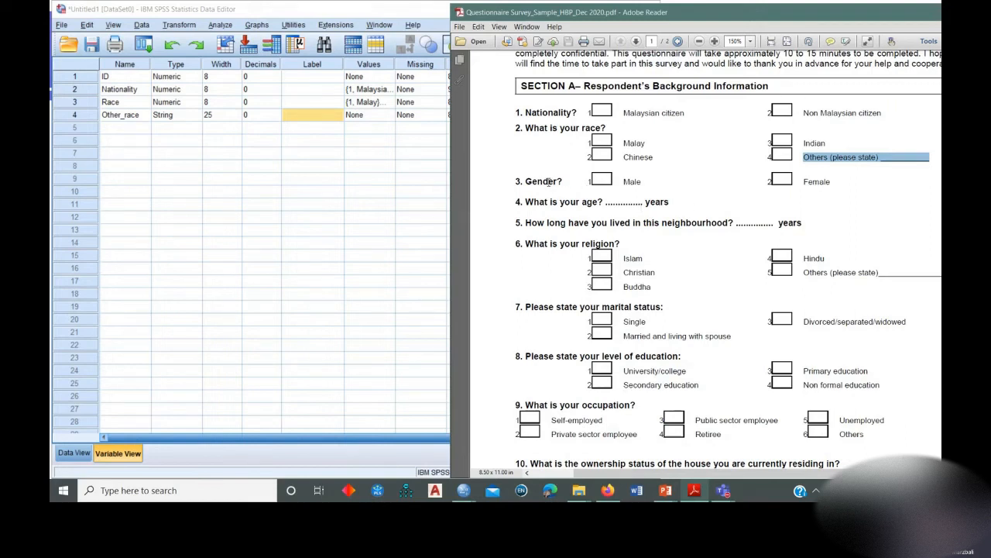
Add a variable named Gender in row 5 and set its number of decimals to 0.
left_click(121, 129)
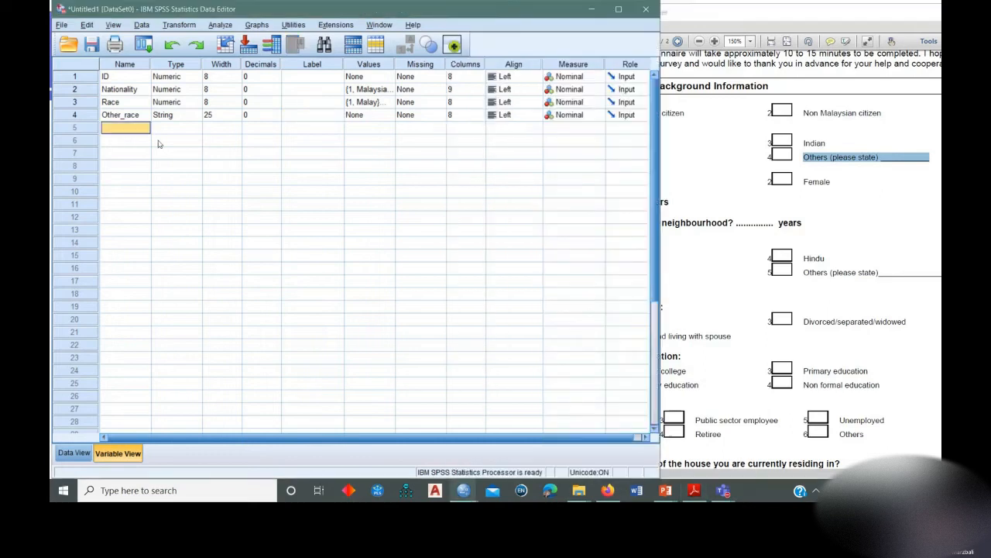
type("Gender")
key("Return")
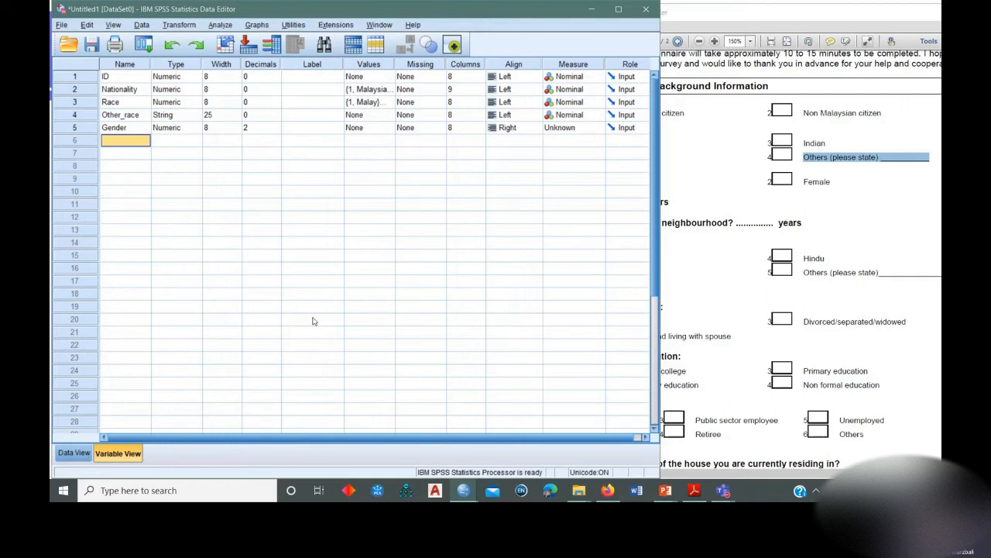
left_click(271, 128)
left_click(281, 131)
left_click(281, 131)
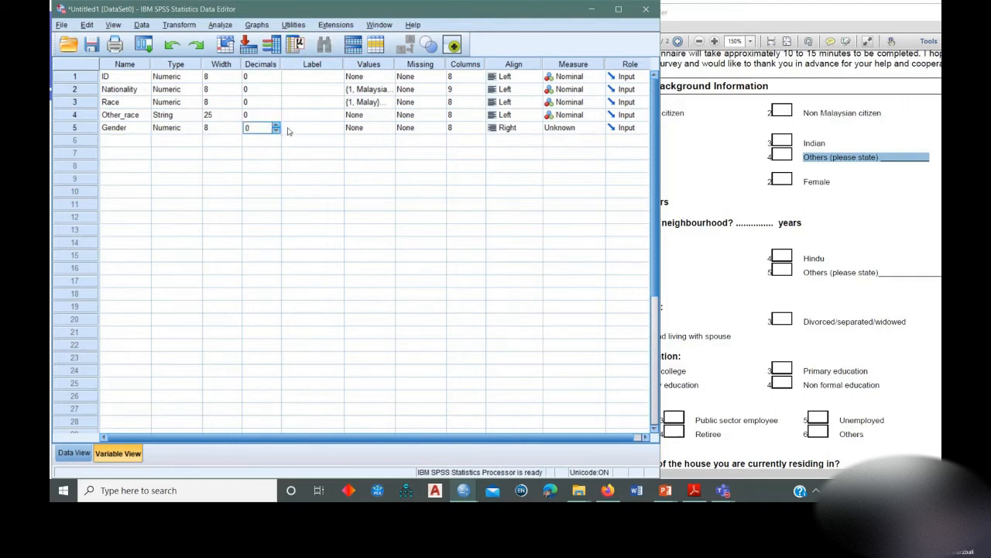
left_click(300, 130)
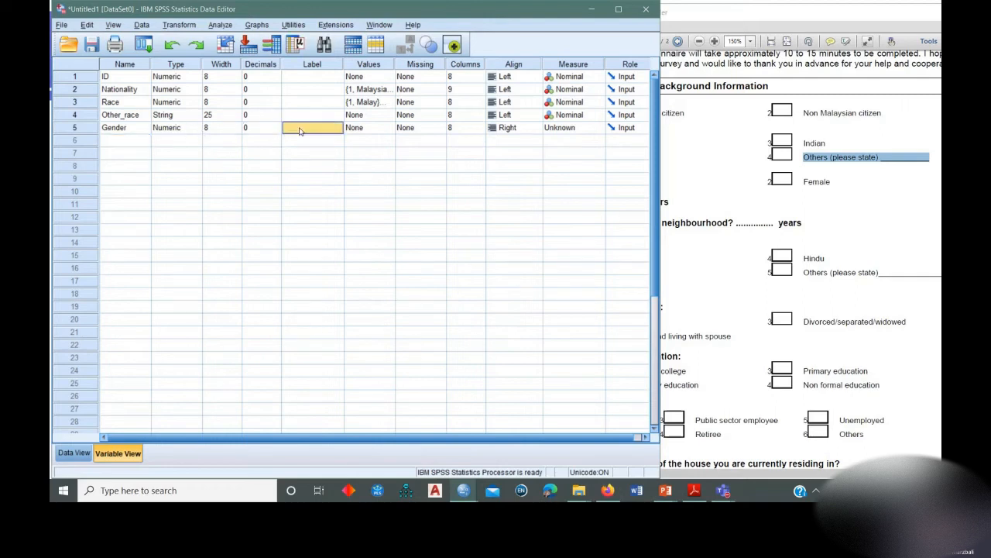
Add the value label 1 = Male to the Gender variable, following the codes in the questionnaire's gender question.
left_click(378, 132)
left_click(389, 128)
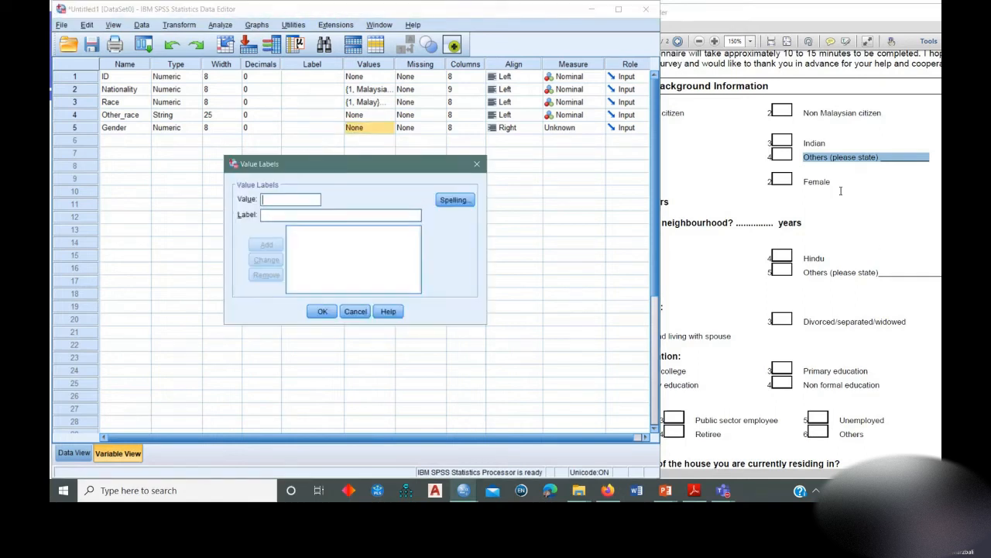
left_click(826, 201)
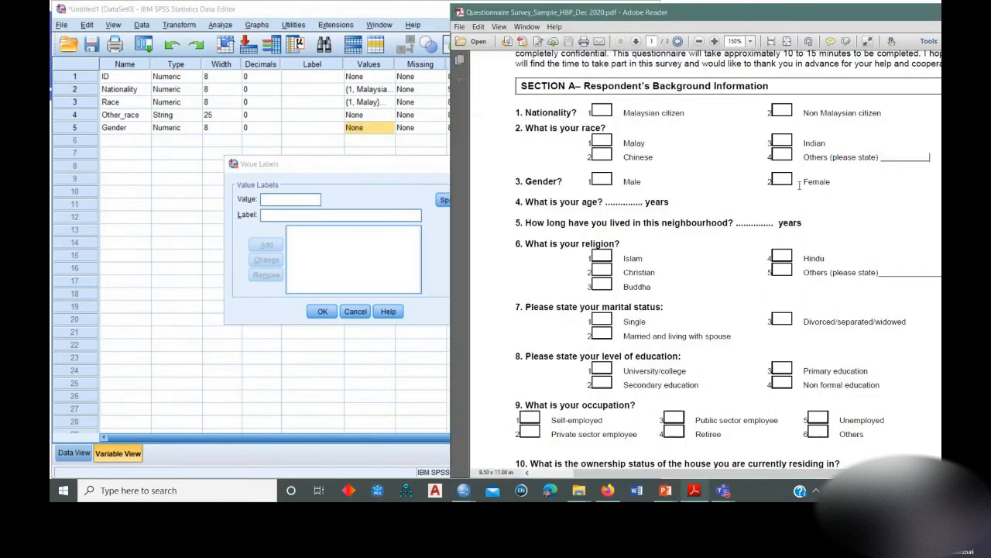
left_click(293, 199)
type("1")
left_click(293, 215)
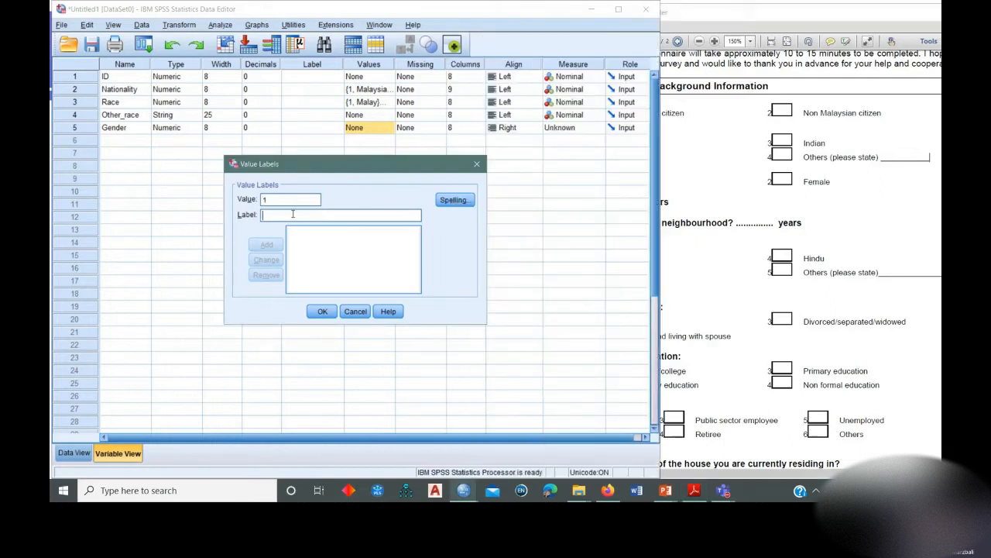
type("Male")
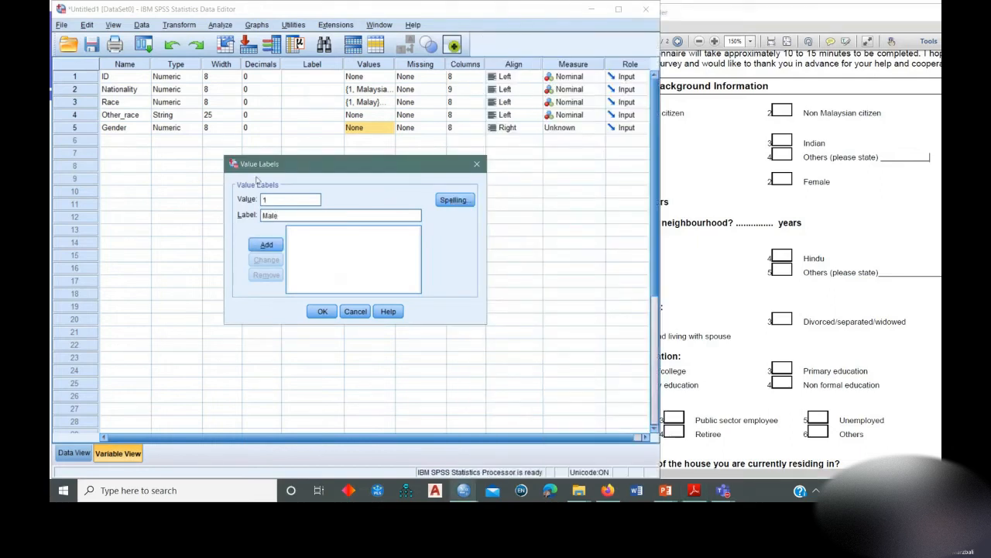
left_click(266, 244)
Add the value label 2 = Female to Gender and apply its value labels.
left_click(288, 199)
type("2")
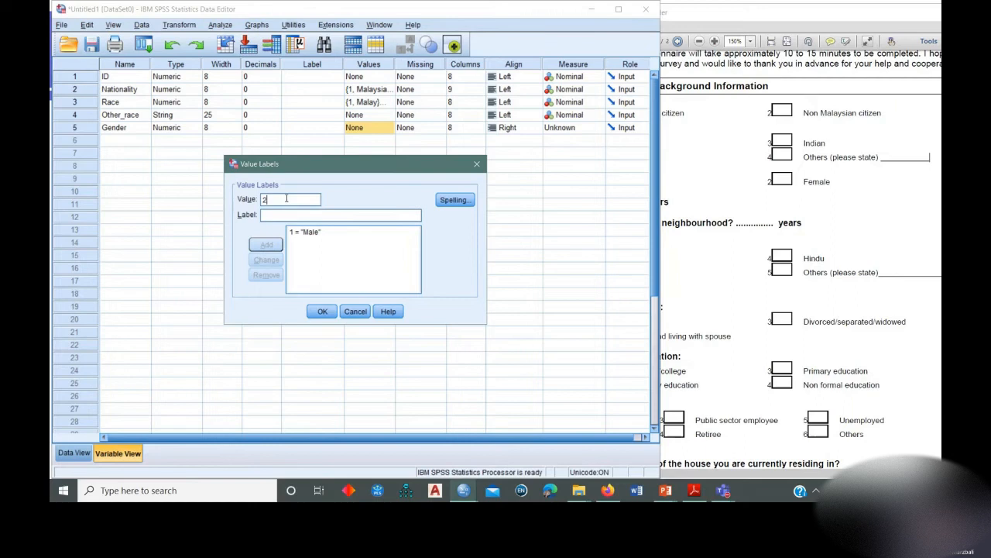
left_click(287, 211)
type("Female")
left_click(265, 245)
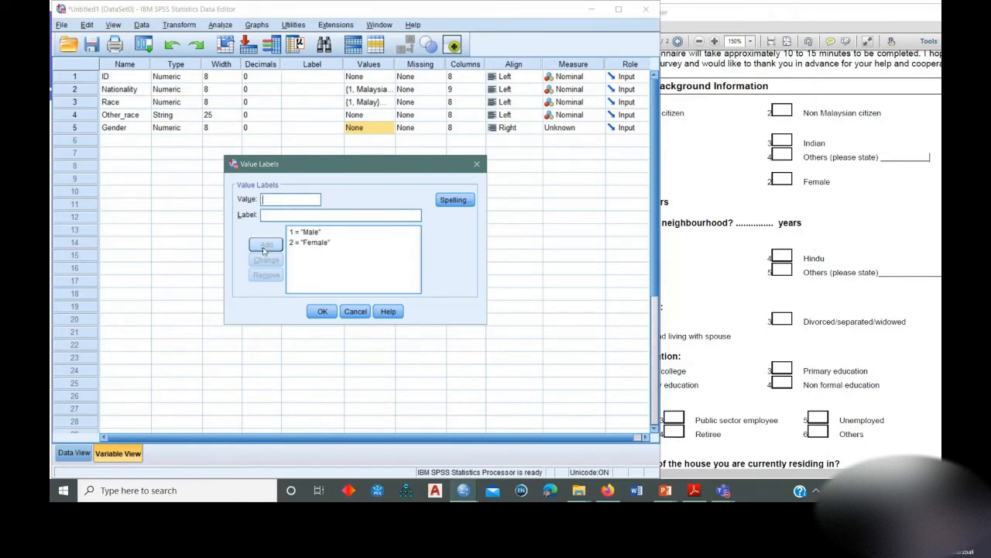
left_click(322, 311)
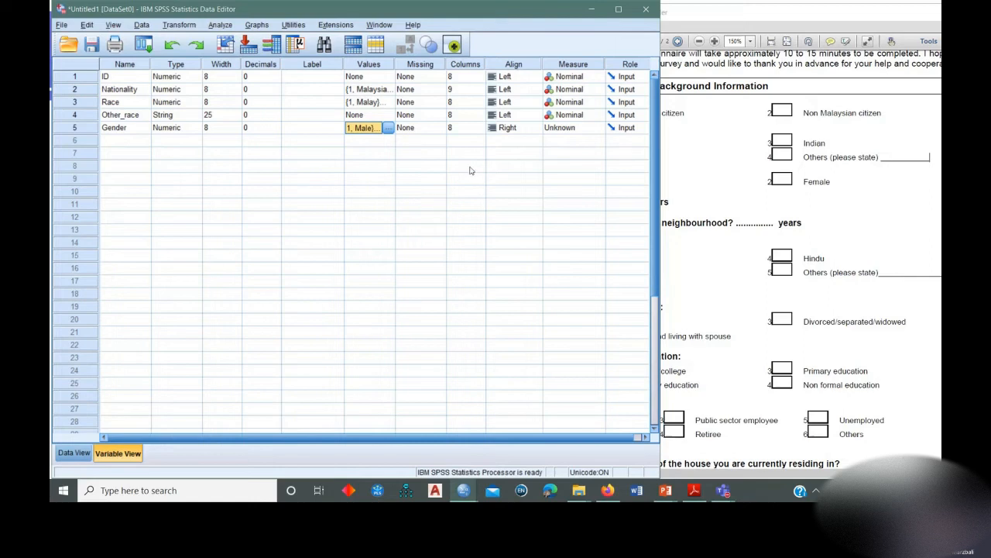
Set the Gender variable's alignment to Left and its measure to Nominal.
left_click(515, 127)
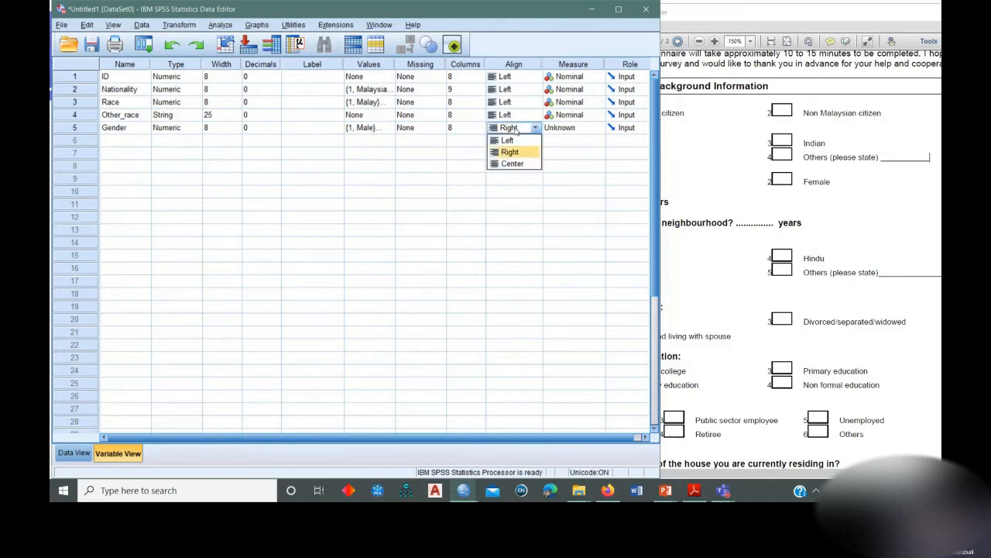
left_click(518, 141)
left_click(589, 130)
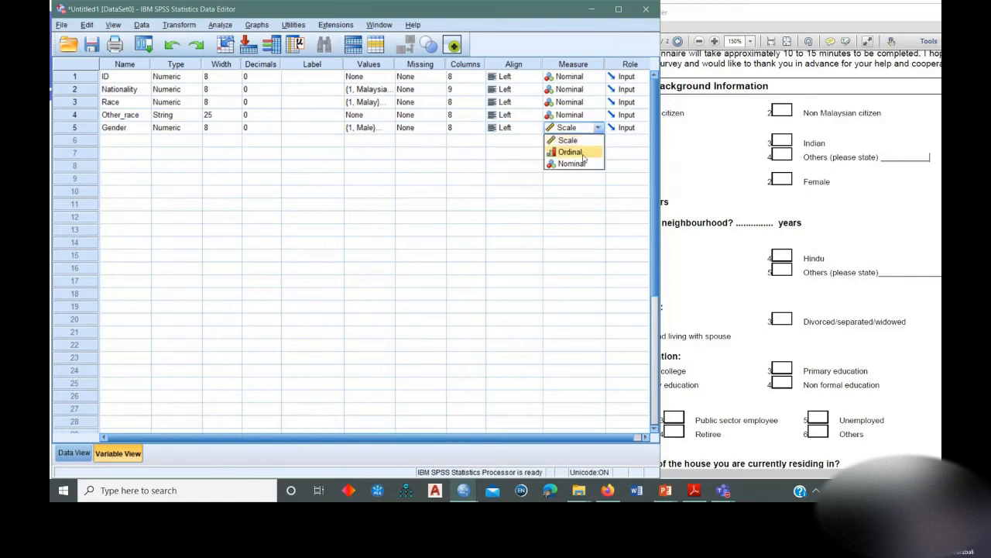
left_click(577, 164)
left_click(120, 141)
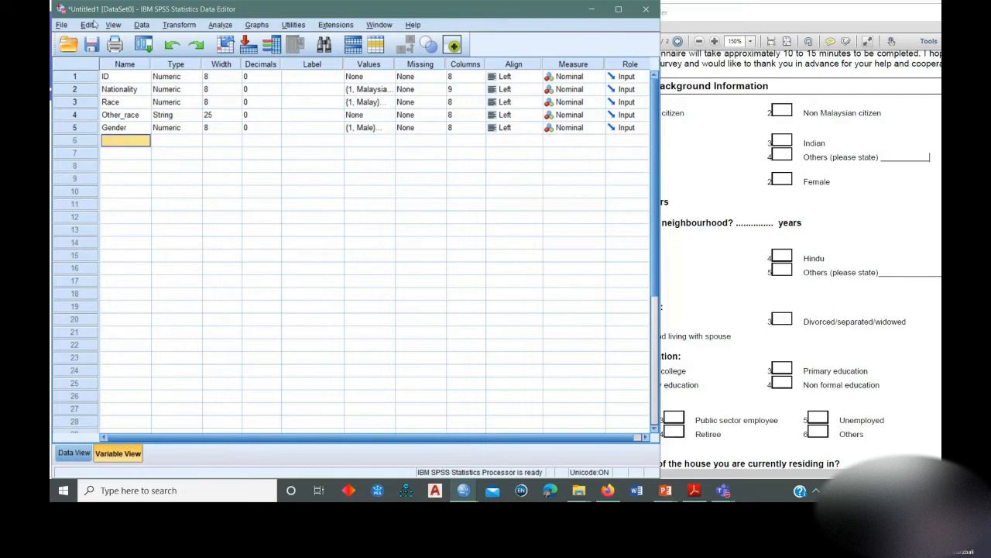
Save the dataset in the Data folder as an SPSS Statistics (*.sav) file named Trial_HBP.
left_click(92, 45)
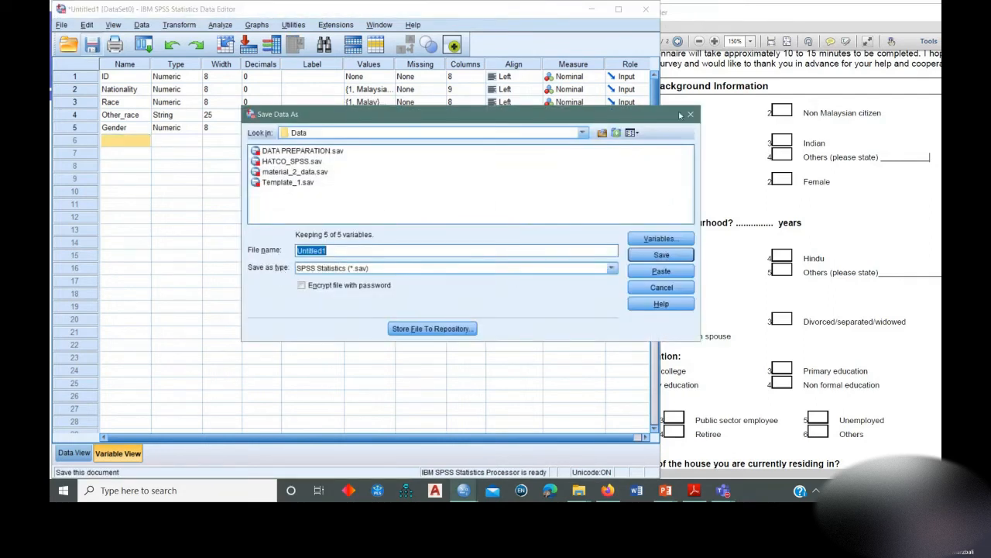
left_click(690, 114)
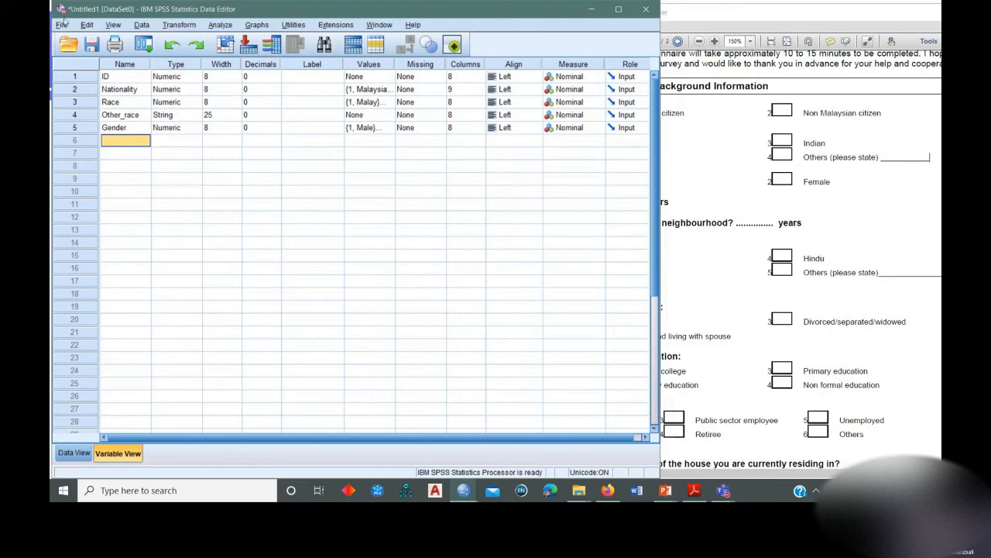
left_click(61, 26)
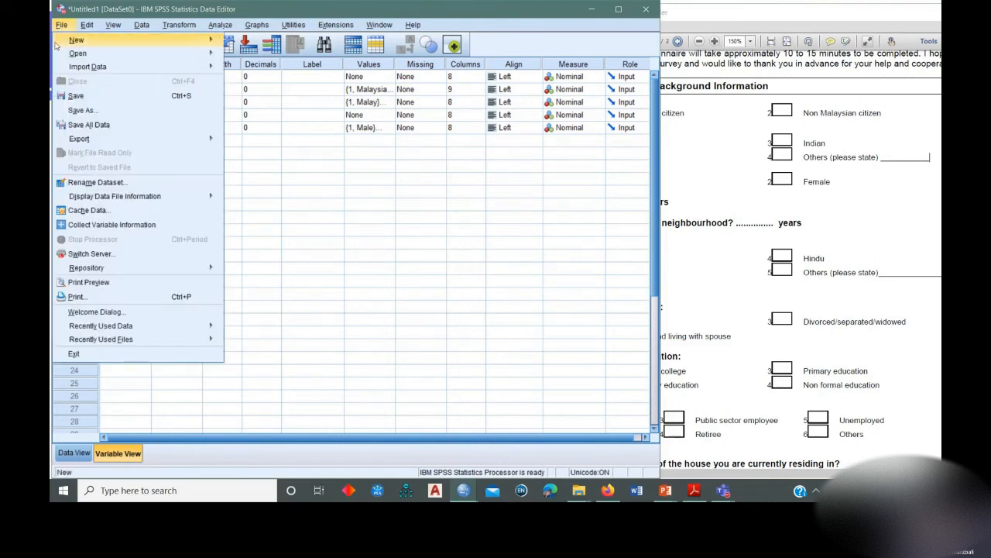
left_click(81, 110)
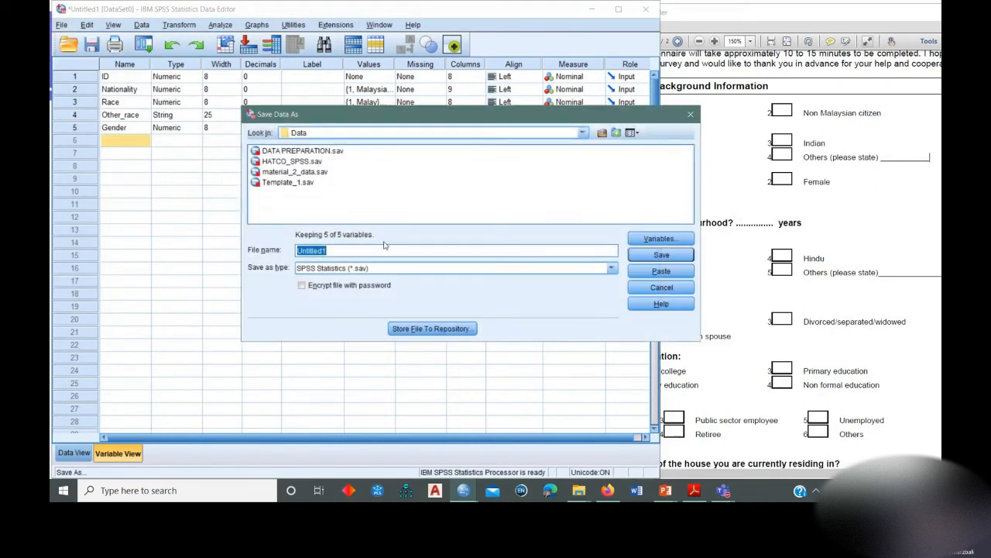
left_click_drag(347, 116, 327, 124)
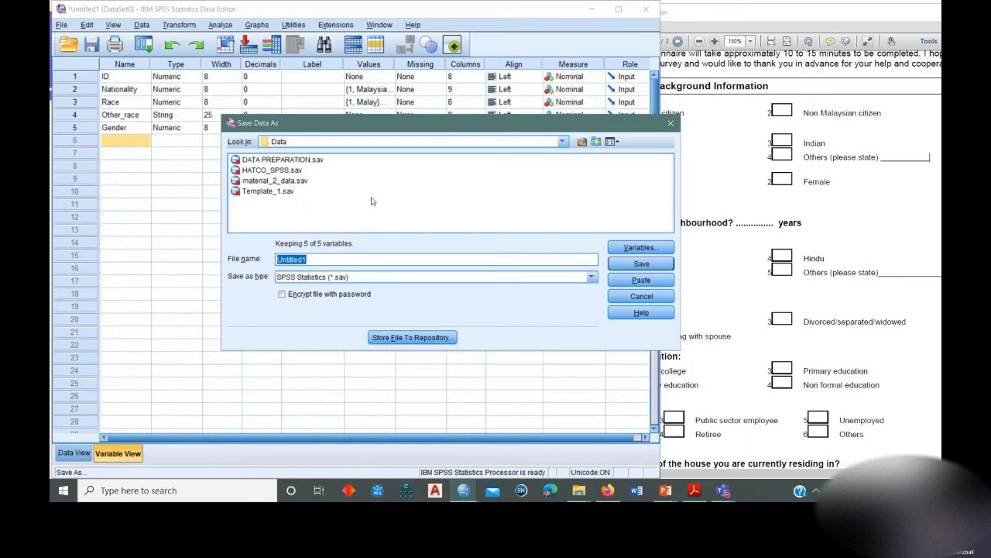
type("Trial_HBP")
left_click_drag(456, 128, 402, 144)
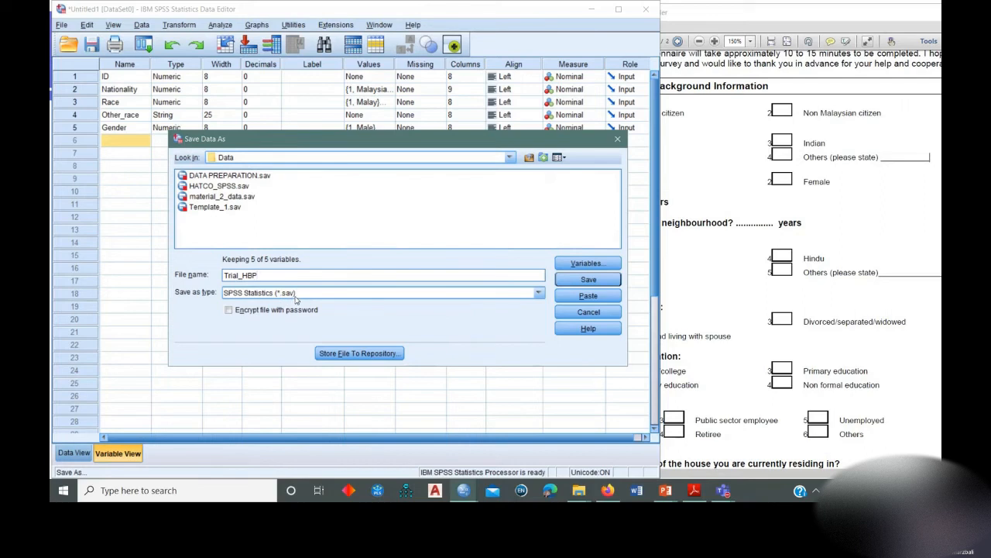
left_click(581, 280)
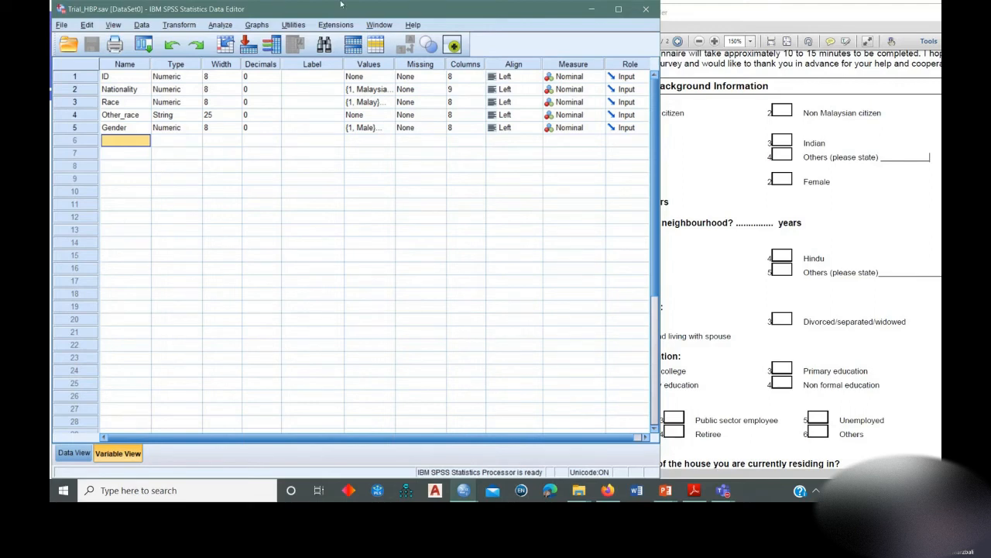
Add a variable named Age in row 6 for the questionnaire's age question and set its decimals to 0.
left_click(707, 86)
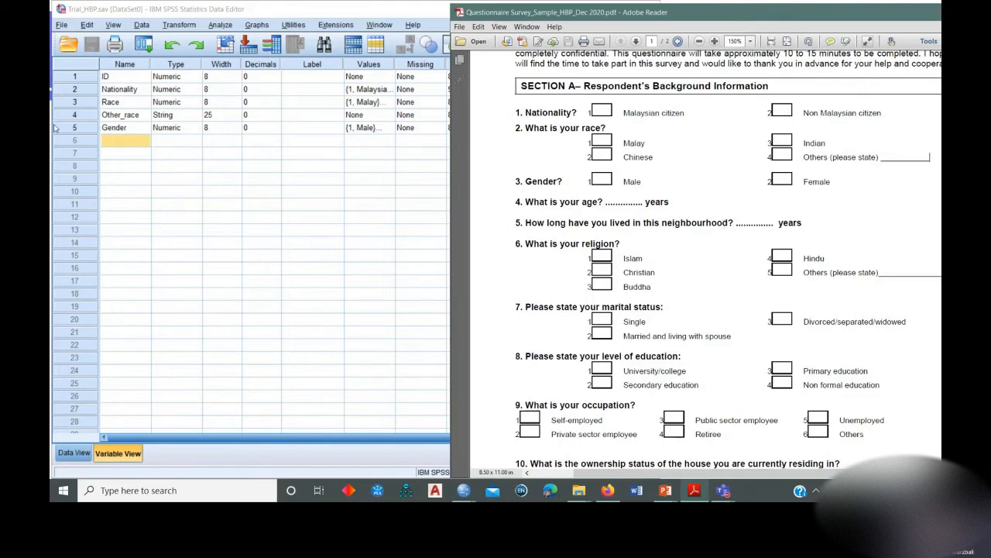
left_click(131, 139)
type("Age")
key("Return")
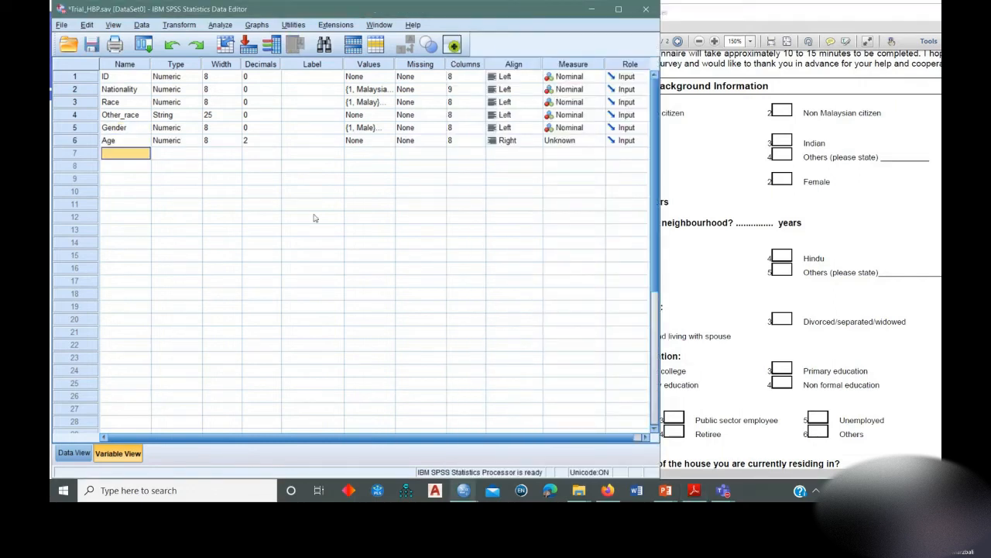
left_click(275, 144)
left_click(275, 144)
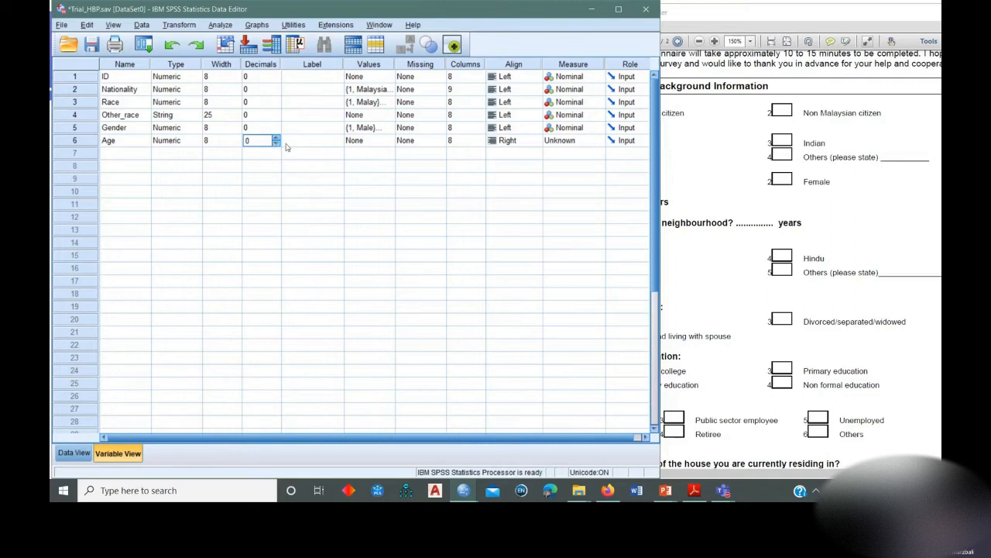
left_click(302, 141)
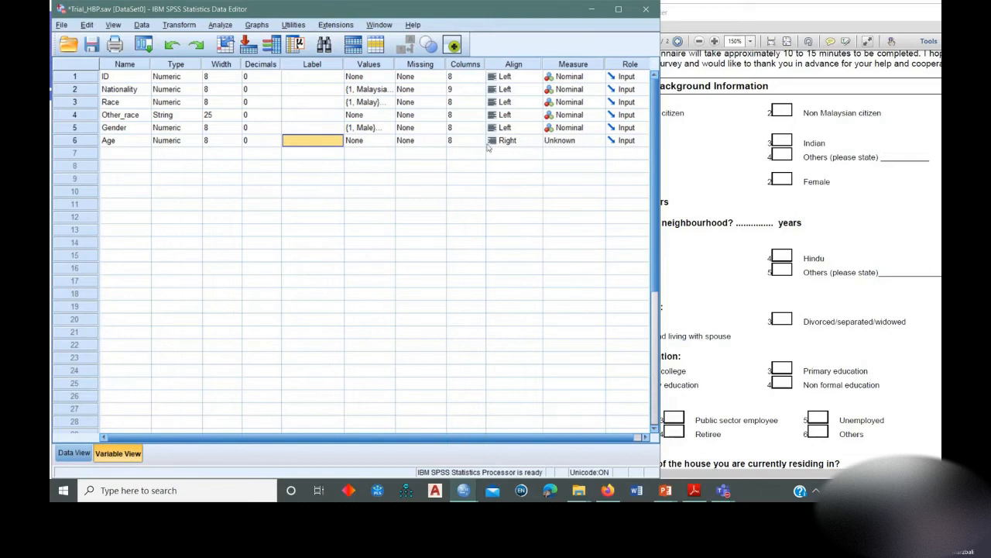
Set the Age variable's alignment to Left and its measure to Scale.
left_click(523, 140)
left_click(507, 153)
left_click(565, 140)
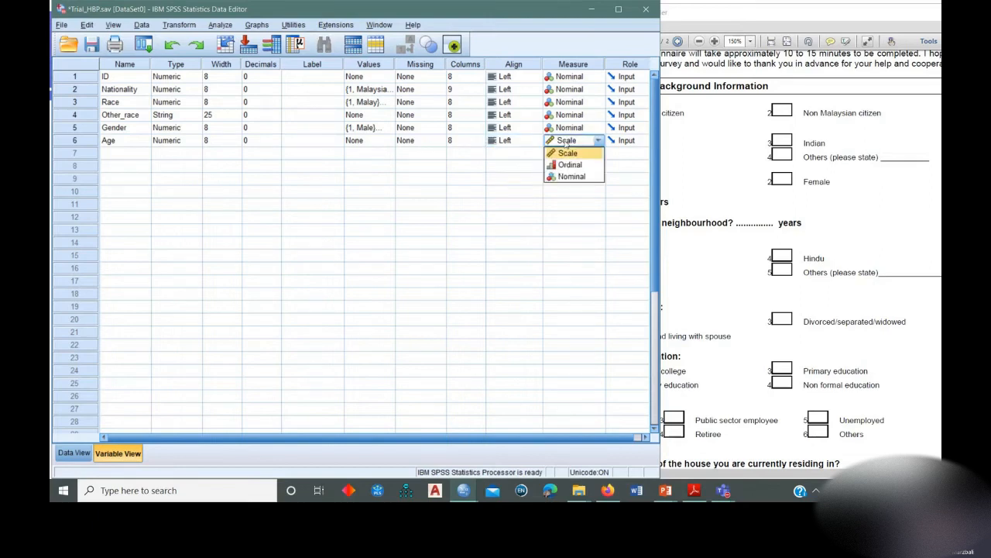
left_click(569, 152)
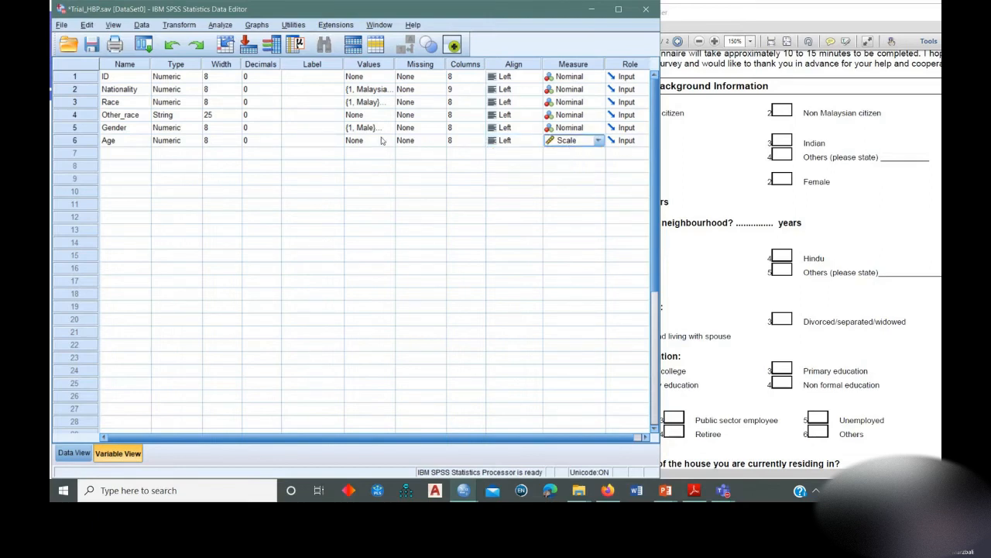
left_click(320, 140)
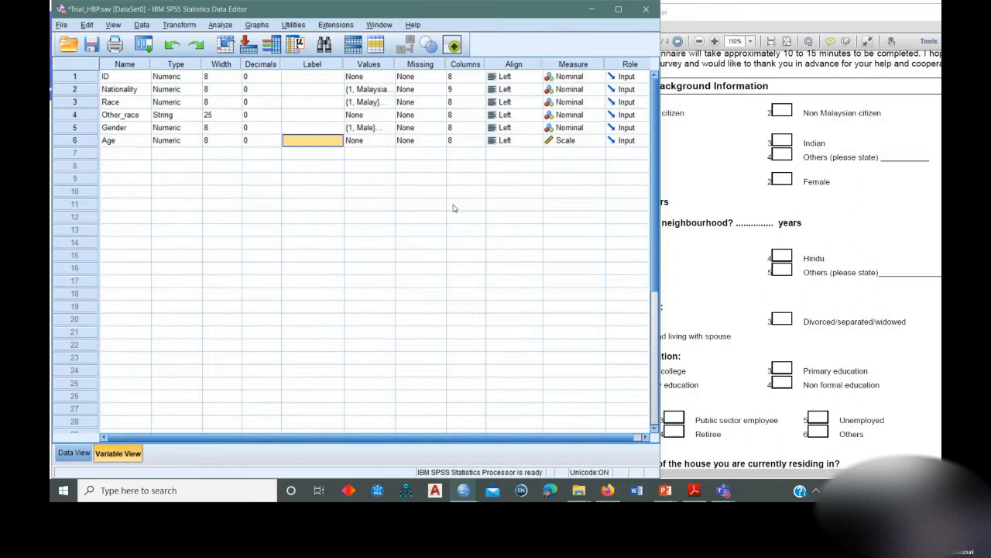
Look through the remaining Section A questions of the questionnaire and the agreement-scale statements in Section B.
left_click(746, 22)
scroll(720, 293, "down", 2)
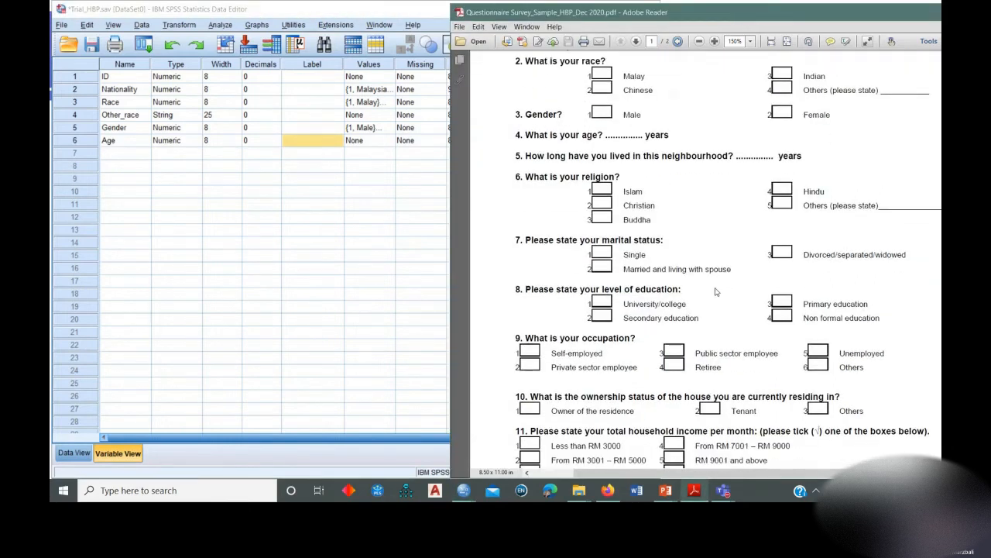
scroll(714, 286, "up", 2)
scroll(612, 165, "down", 1)
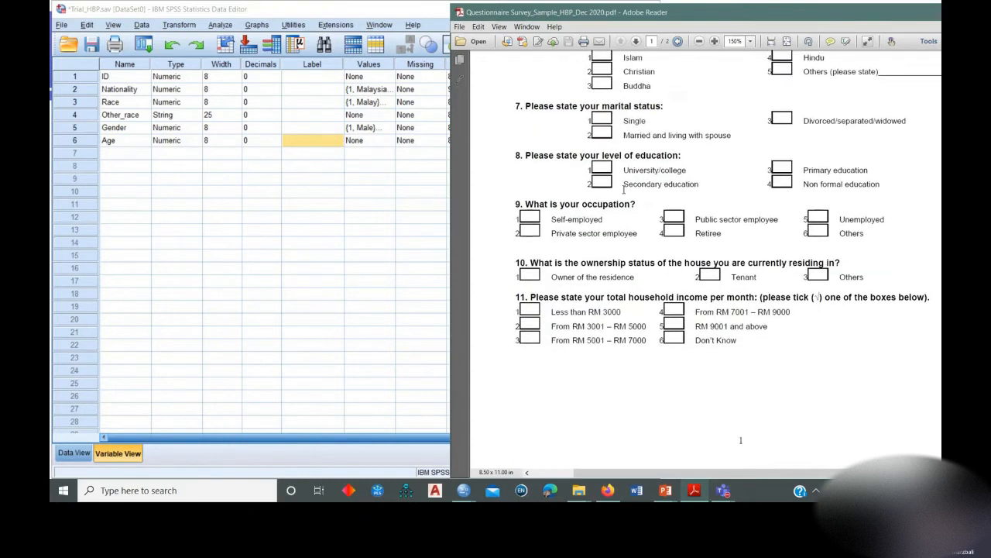
scroll(650, 230, "down", 2)
scroll(650, 230, "up", 3)
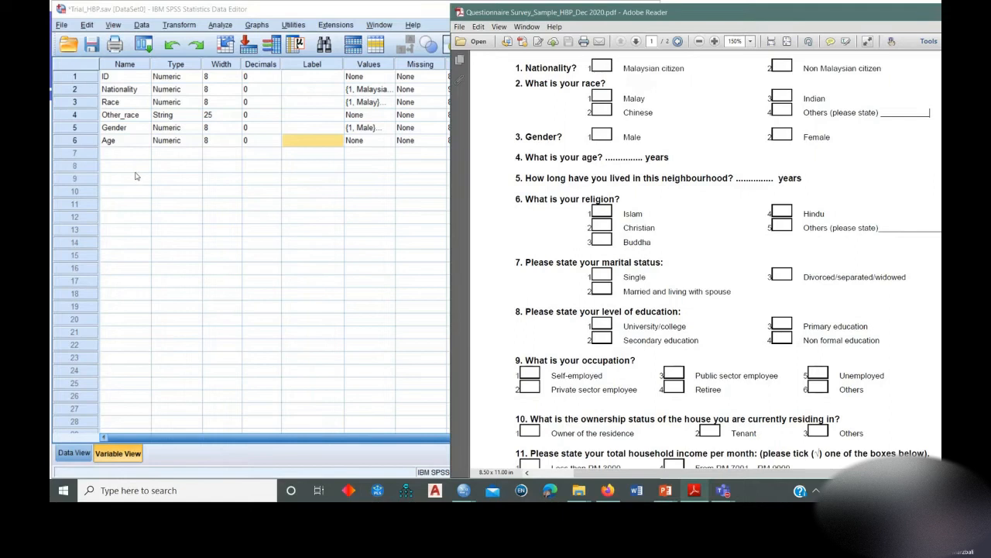
scroll(674, 213, "down", 8)
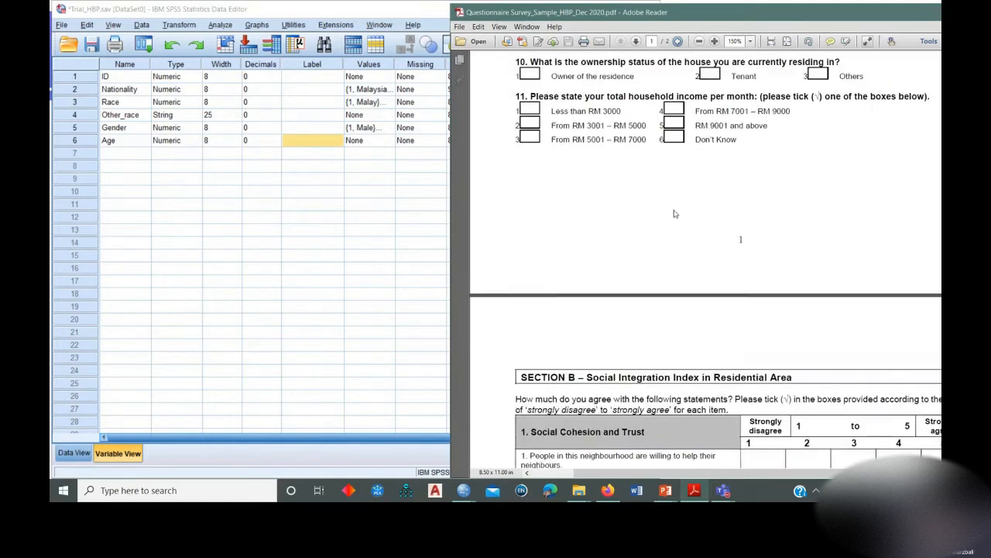
scroll(674, 209, "down", 2)
scroll(674, 209, "up", 1)
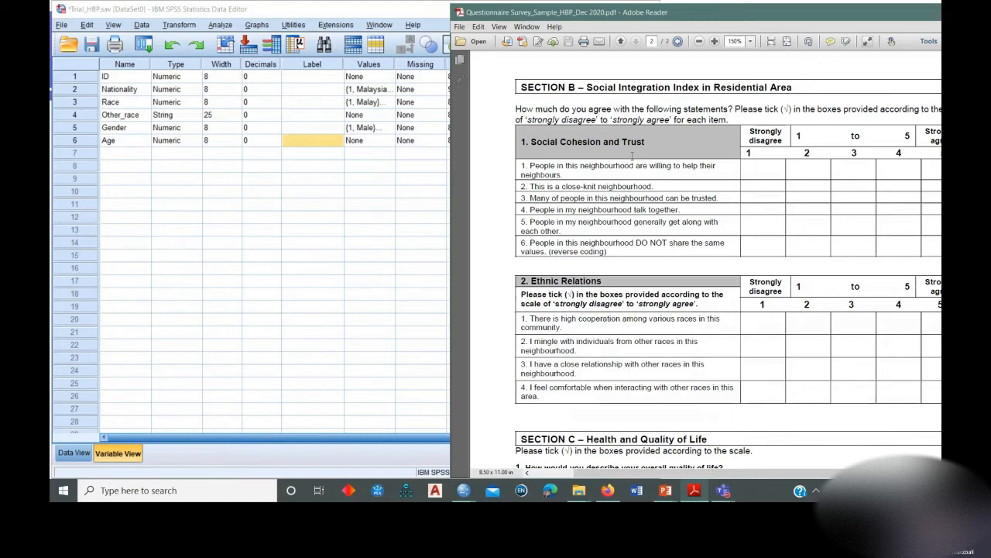
Examine the first Social Cohesion and Trust statement and its agreement scale in Section B of the questionnaire.
left_click_drag(811, 16, 785, 15)
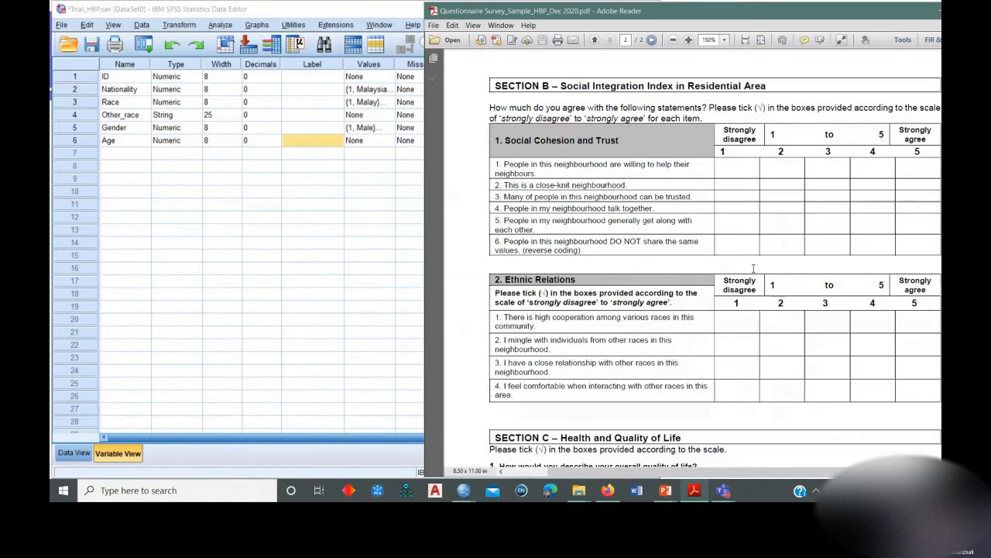
left_click_drag(504, 164, 540, 174)
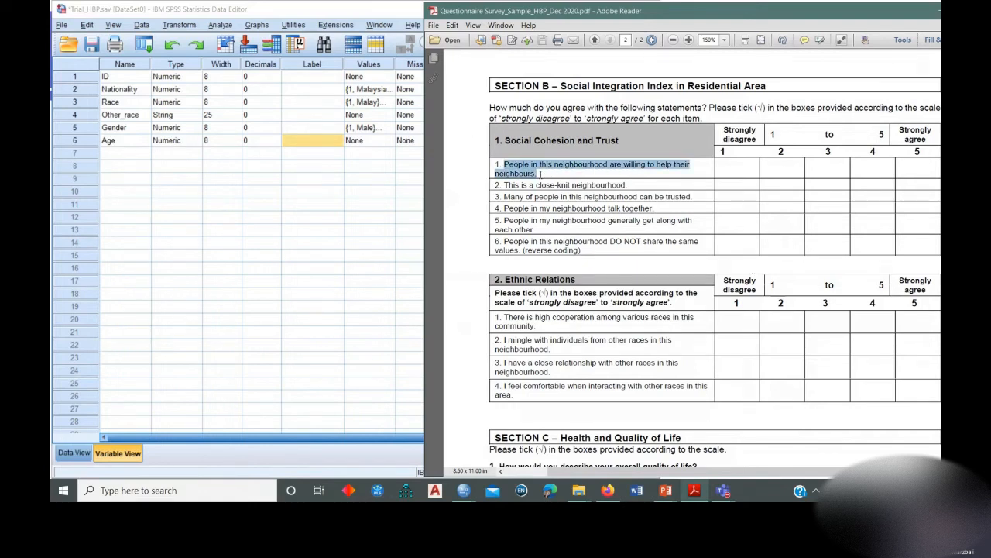
left_click(561, 175)
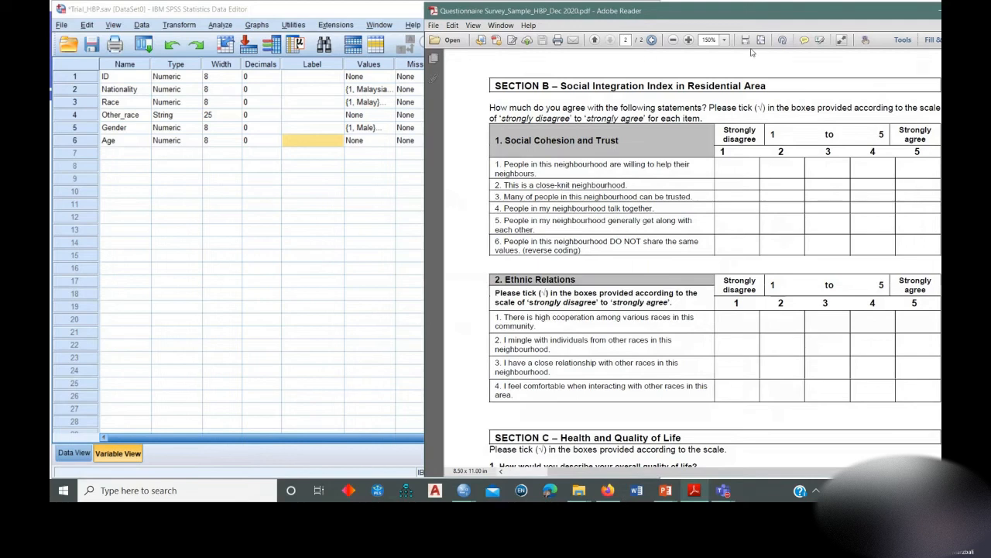
Add three variables named Cohesion1, Cohesion2 and Cohesion3 in rows 7 to 9 for the Social Cohesion and Trust statements.
left_click(124, 153)
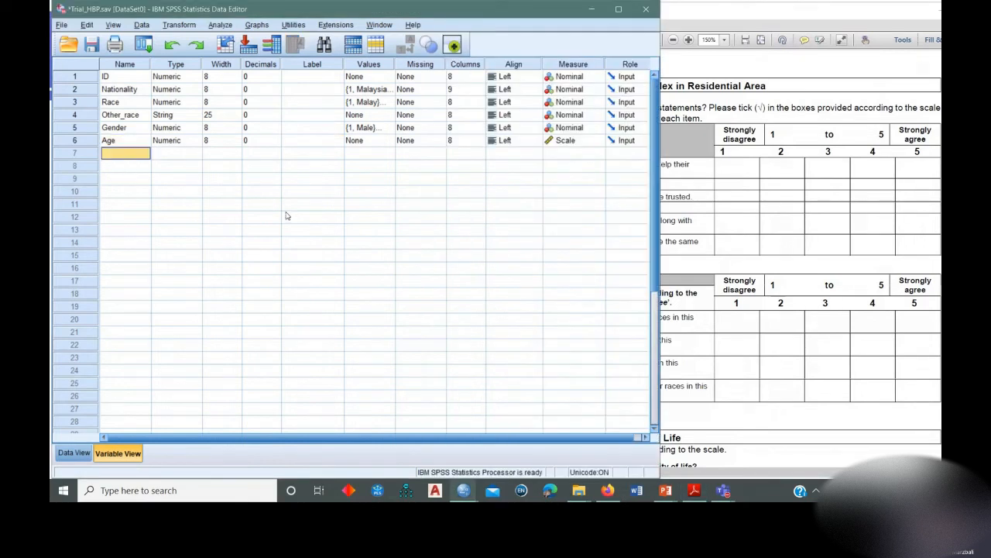
type("Cohesion1")
key("Return")
type("Cohe")
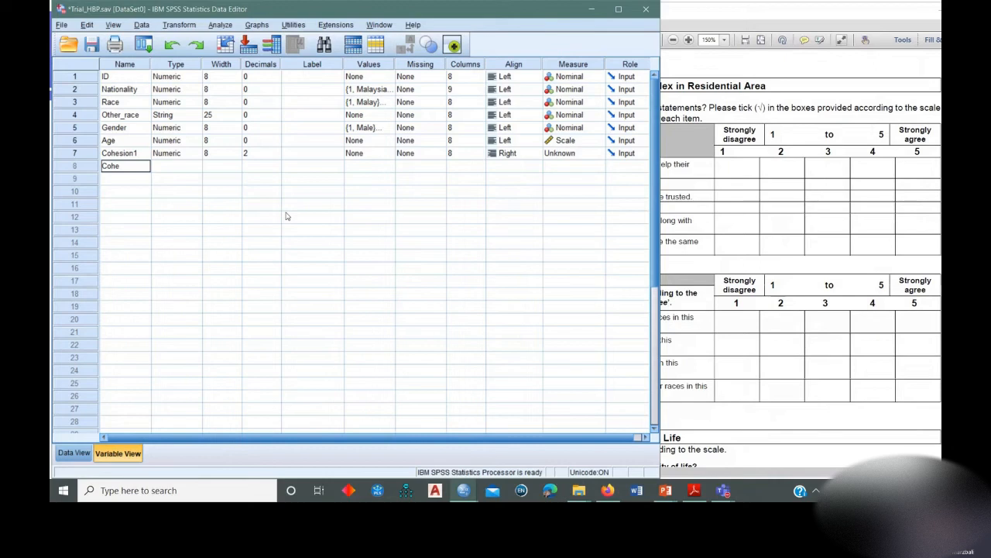
type("sion2")
key("Return")
type("Cohesion3")
key("Return")
Add the variables Cohesion4, Cohesion5 and Cohesion6 in rows 10 to 12 for the remaining cohesion statements.
type("Cohe")
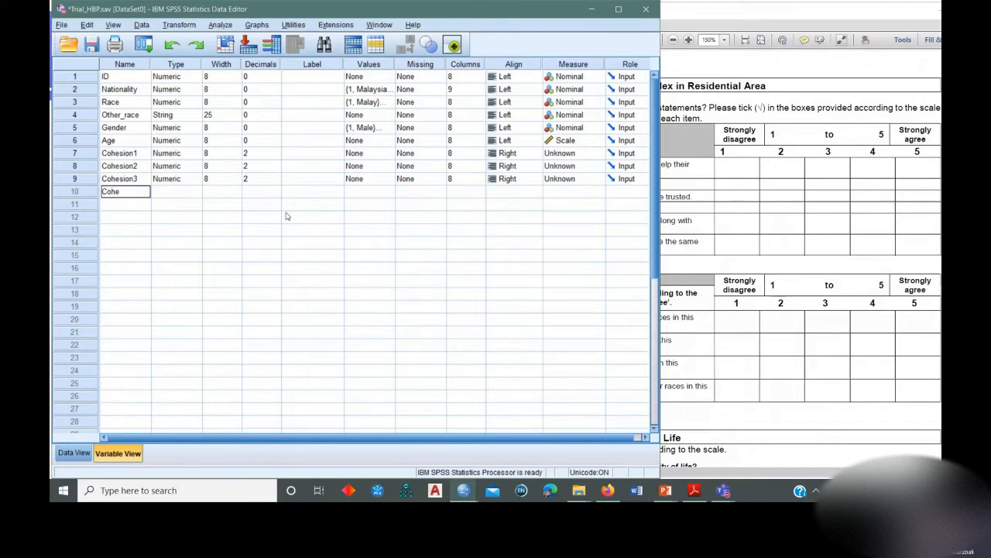
type("sion4")
key("Return")
type("Cohesion")
type("5")
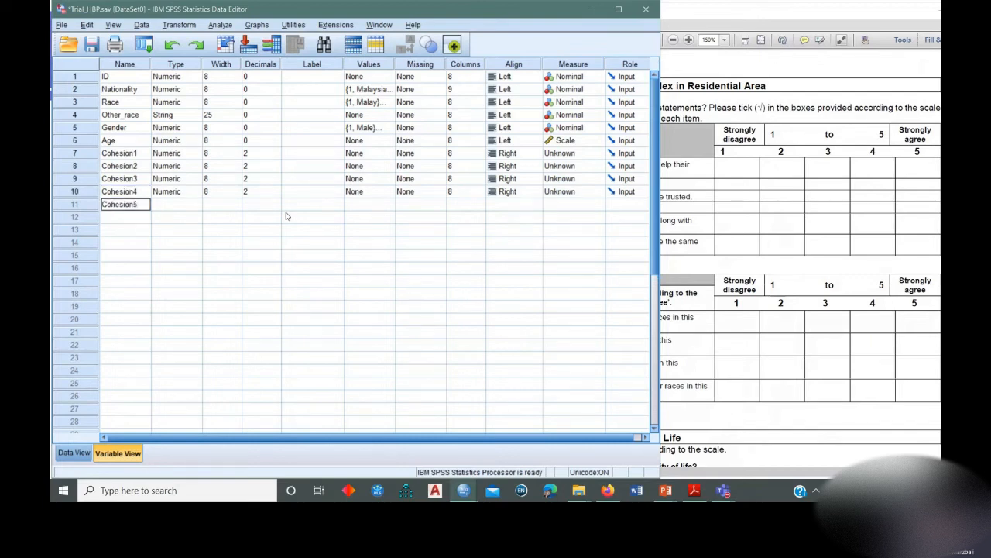
key("Return")
type("Cohesion6")
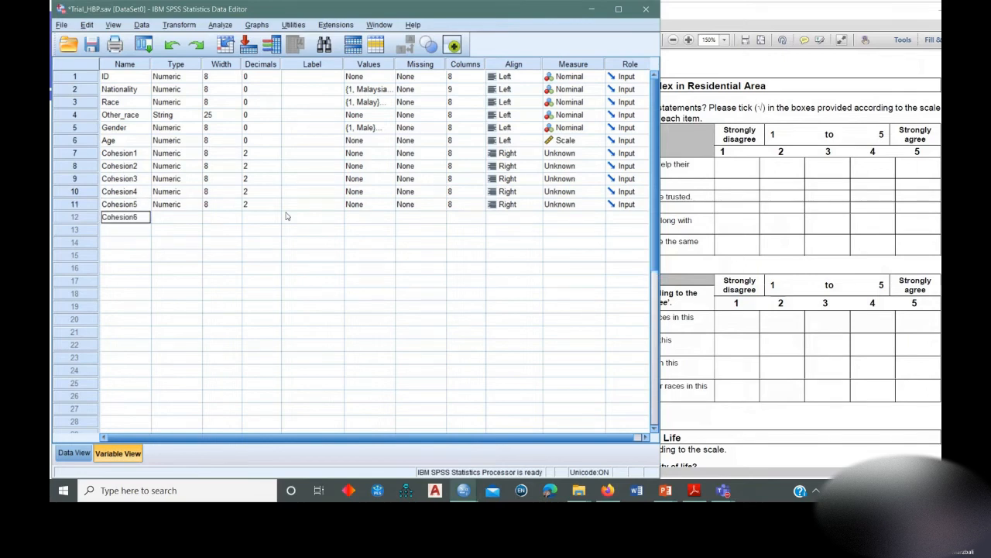
key("Return")
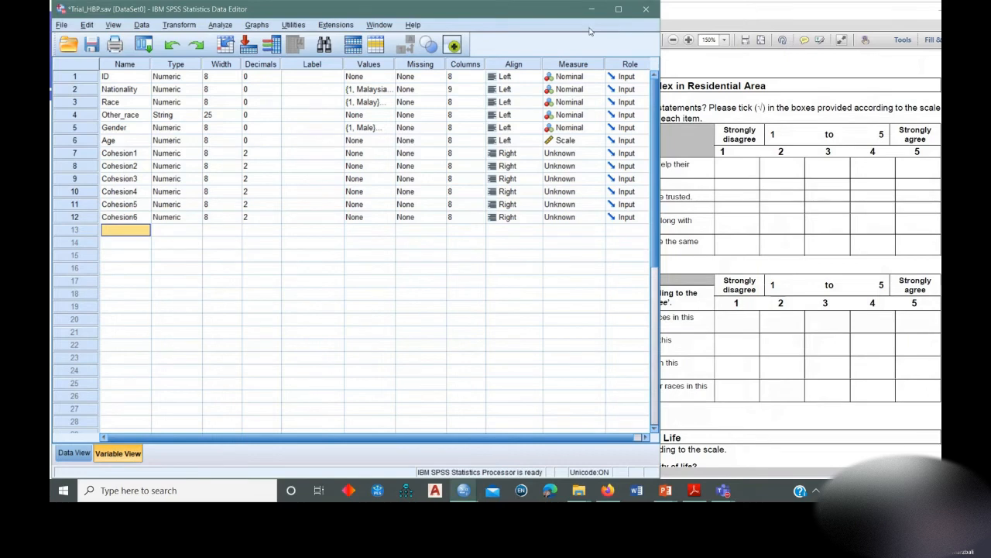
Set the decimals of the Cohesion1 variable to 0.
left_click(734, 14)
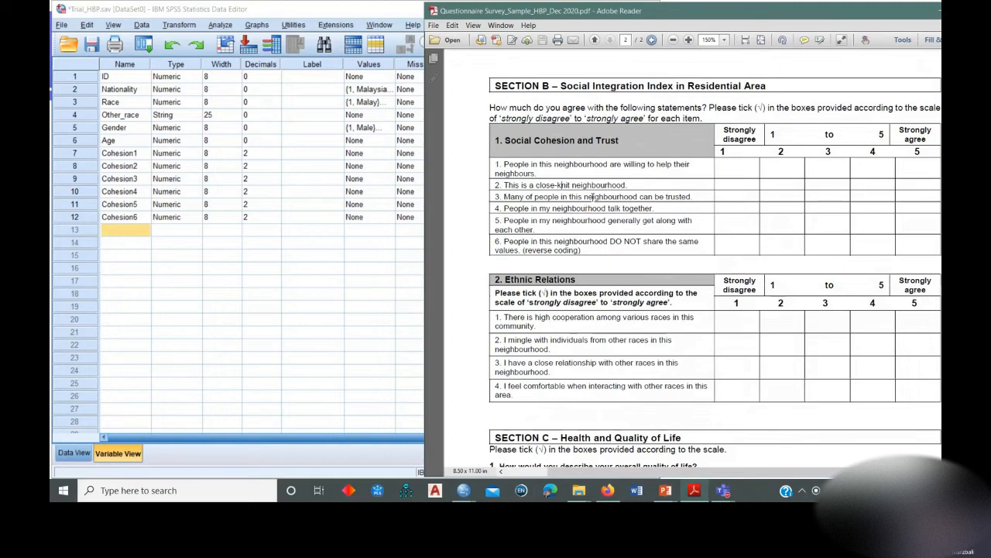
left_click(321, 157)
left_click(276, 154)
left_click(276, 156)
left_click(275, 157)
key("Tab")
left_click(264, 154)
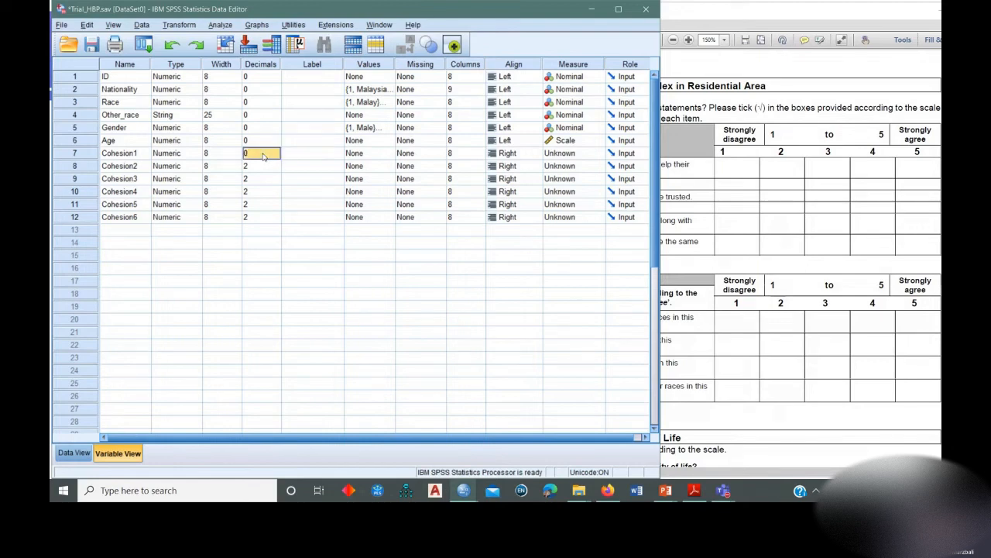
Copy Cohesion1's decimals setting of 0 to the variables Cohesion2 through Cohesion6.
right_click(264, 154)
left_click(338, 172)
key("shift+Down")
key("shift+Down")
key("shift+Down")
key("shift+Down")
key("shift+Down")
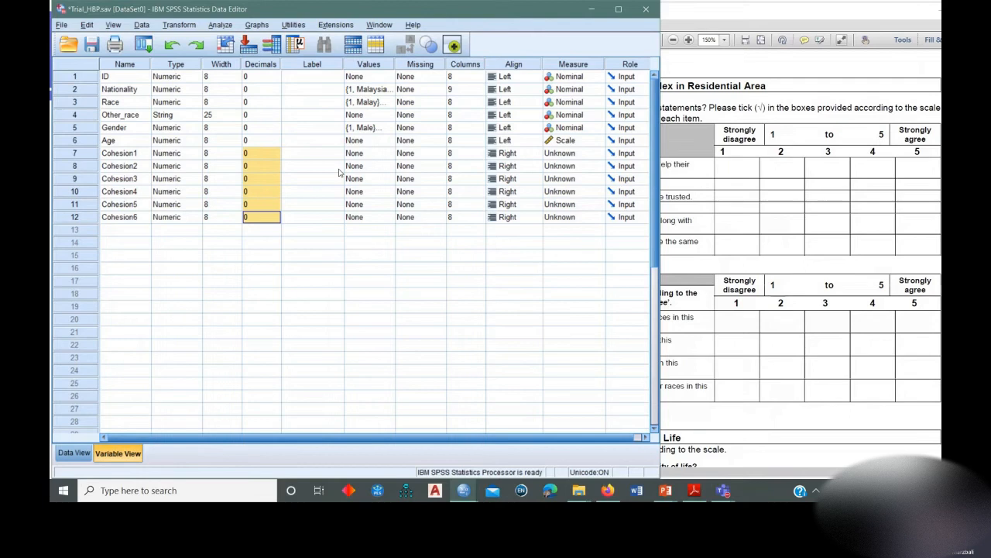
left_click(313, 157)
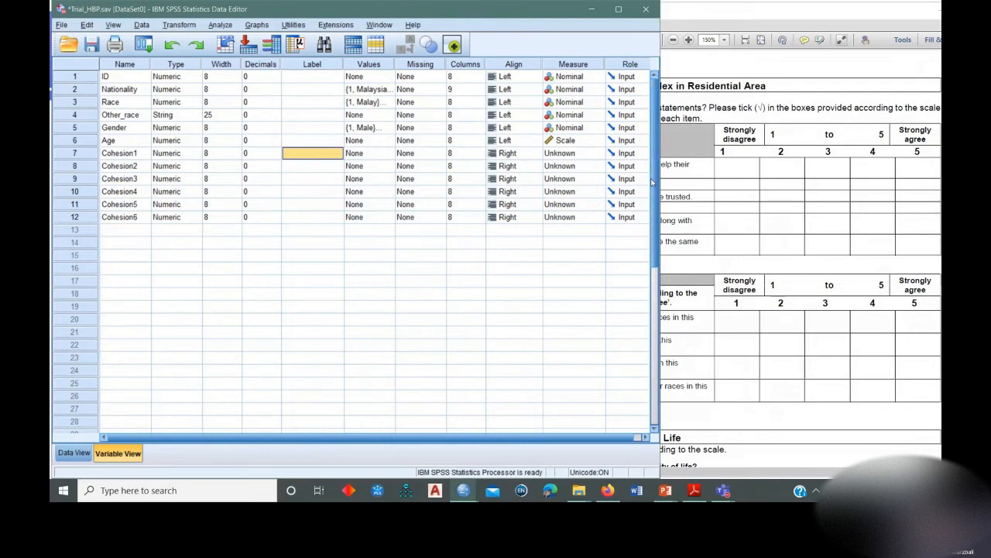
Check the agreement scale in the questionnaire and set Cohesion1's measure to Ordinal.
left_click(753, 14)
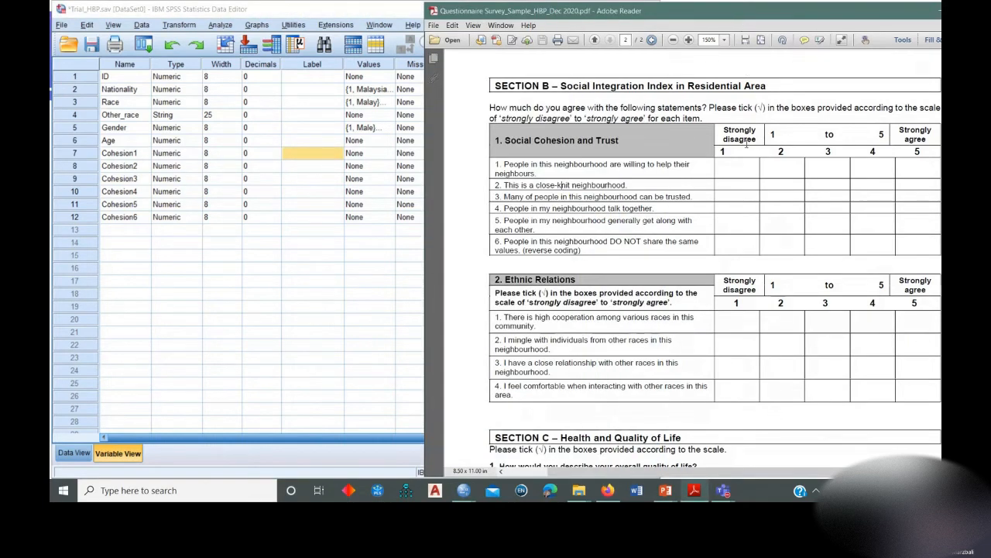
left_click(352, 9)
left_click(598, 155)
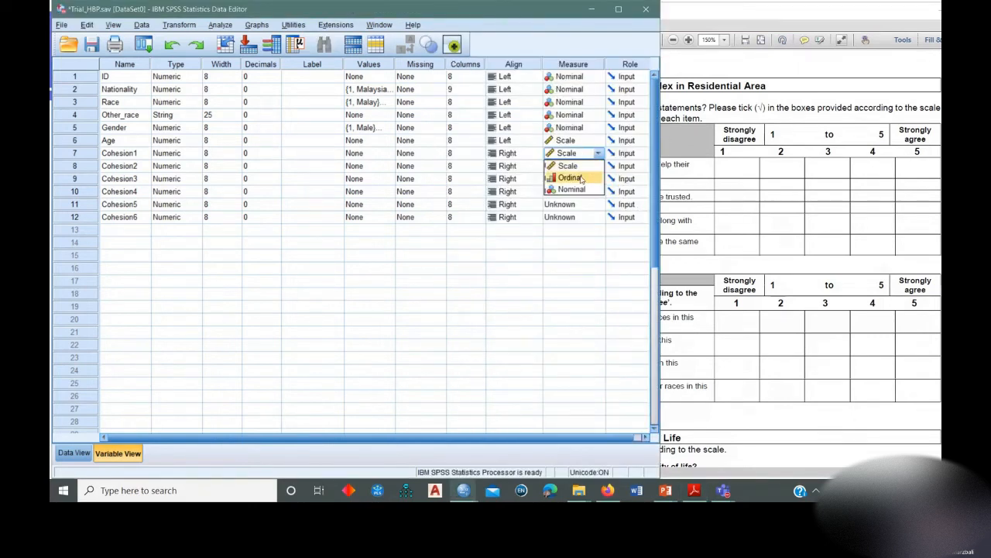
left_click(581, 178)
Copy the Ordinal measure from Cohesion1 to the variables Cohesion2 through Cohesion6.
left_click(564, 166)
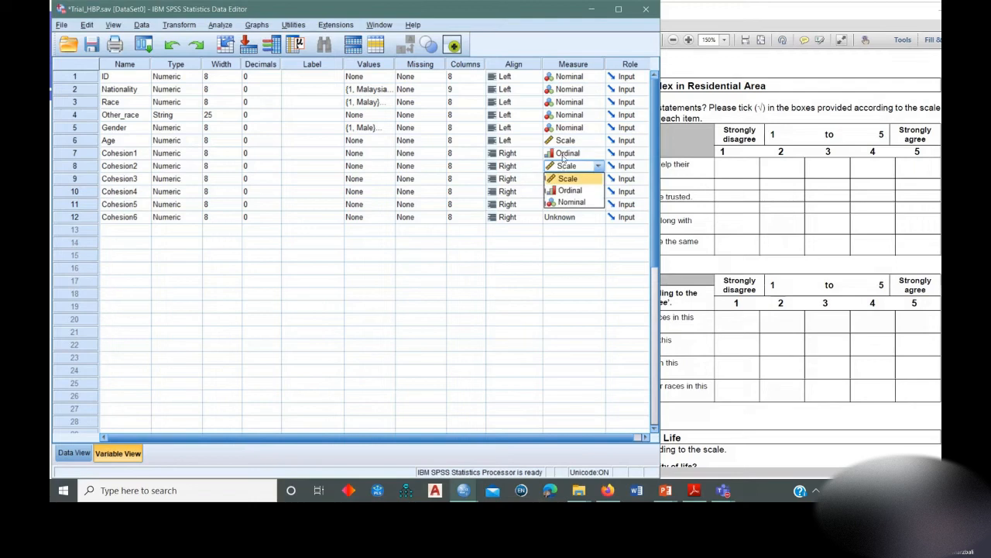
right_click(563, 154)
left_click(574, 162)
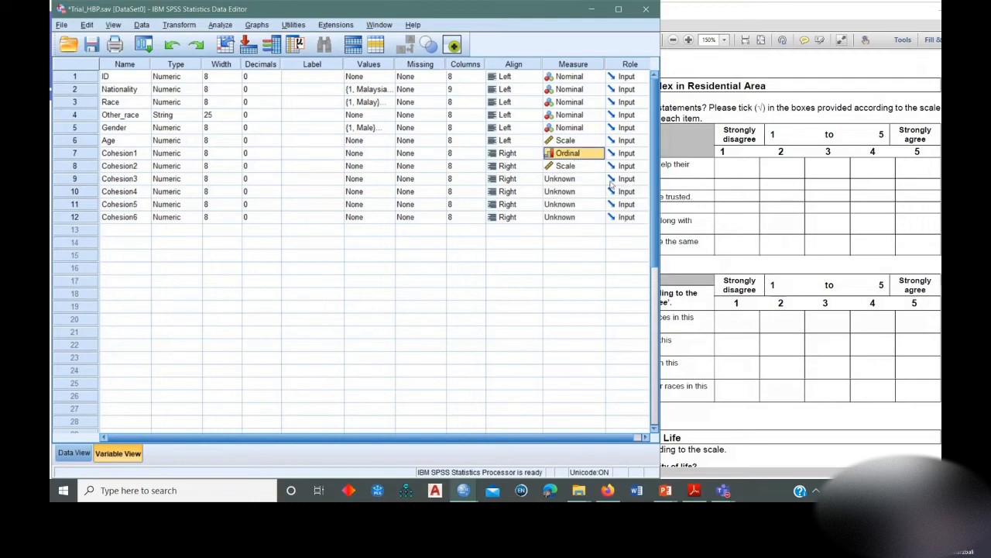
key("Down")
key("shift+Down")
key("shift+Down")
key("shift+Down")
key("shift+Down")
key("ctrl+v")
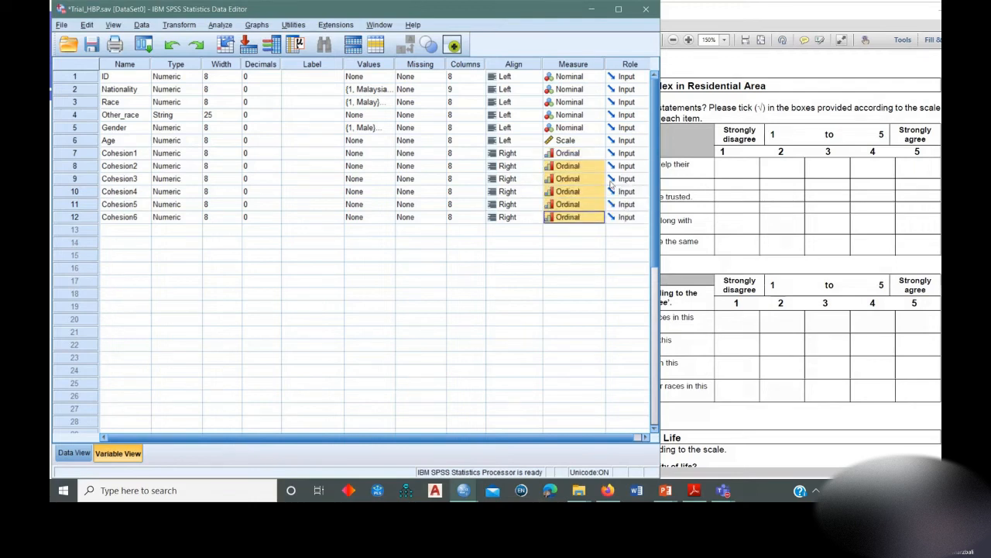
Copy the Left alignment from the Age variable to Cohesion1 through Cohesion6.
left_click(302, 156)
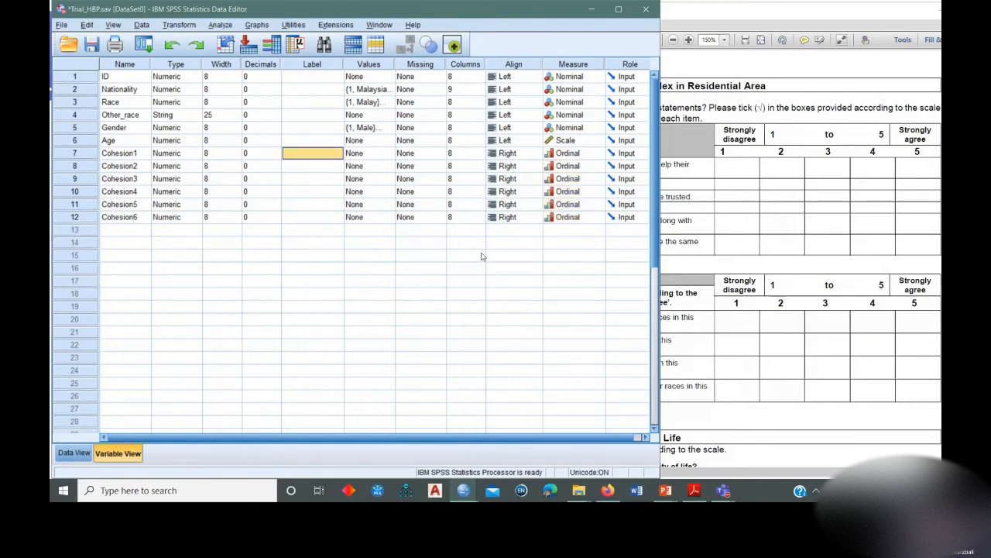
right_click(526, 144)
left_click(560, 181)
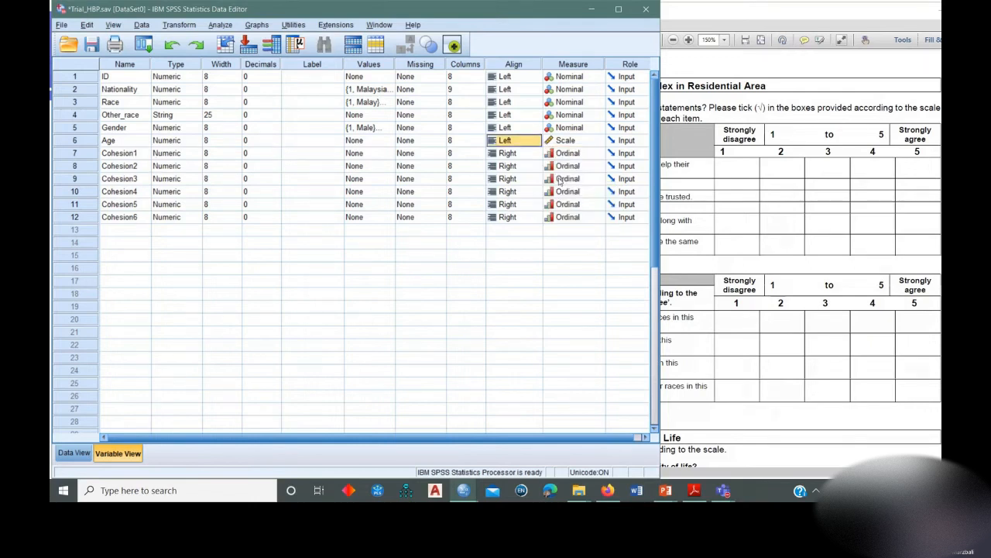
key("shift+Down")
key("shift+Down")
key("shift+Down")
key("shift+Down")
key("shift+Down")
key("shift+Down")
key("ctrl+v")
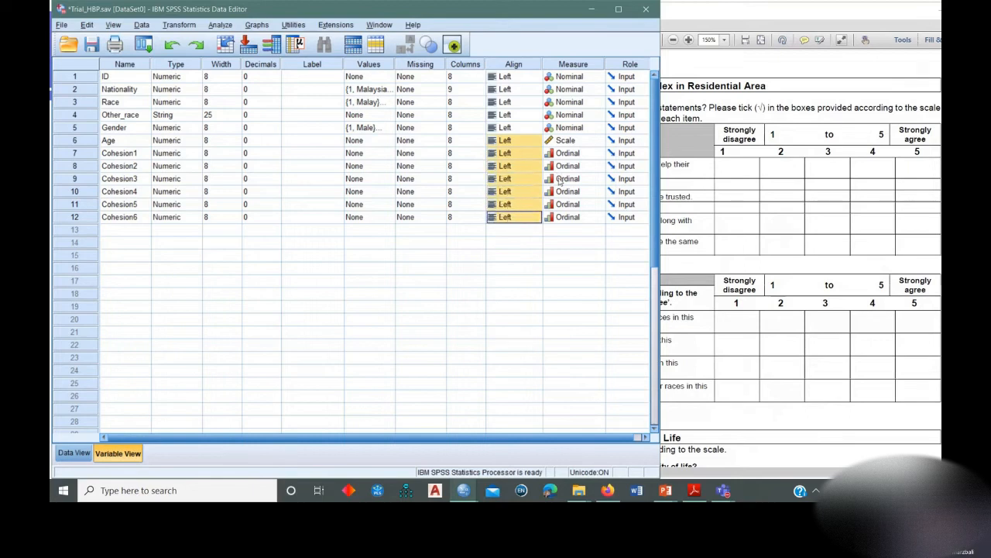
Open the value labels of Cohesion1 and add 1 = Strongly disagree.
left_click(327, 140)
left_click(310, 153)
left_click(369, 153)
left_click(389, 153)
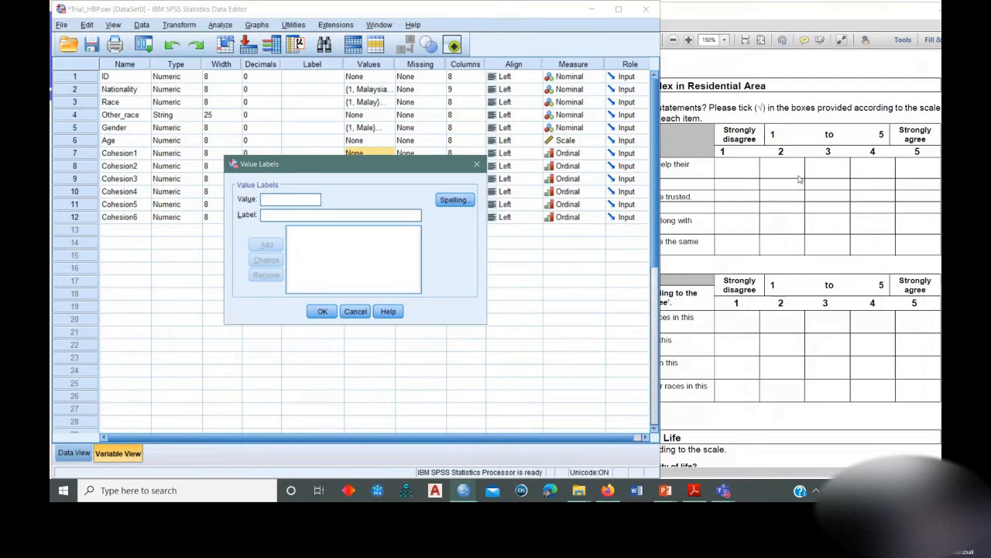
type("1S")
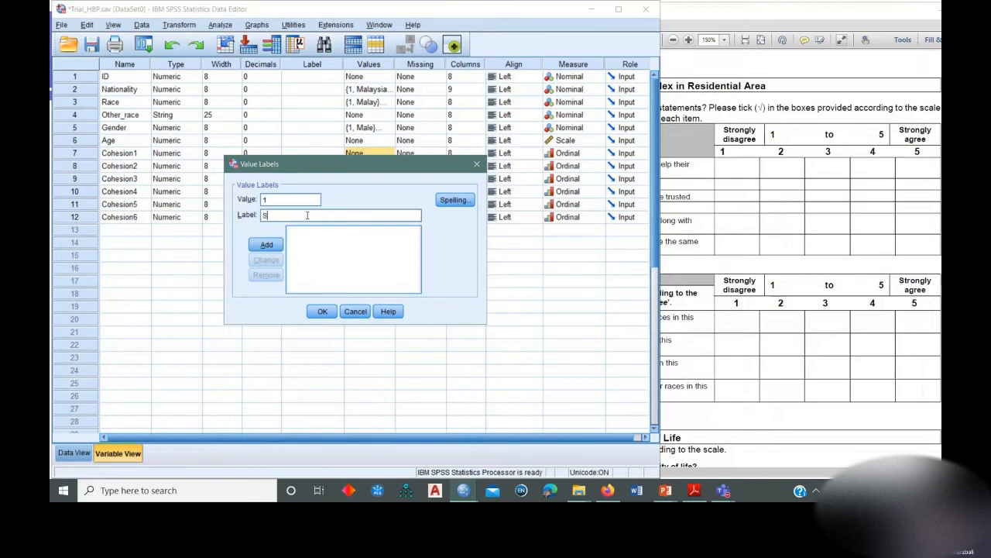
type("tro")
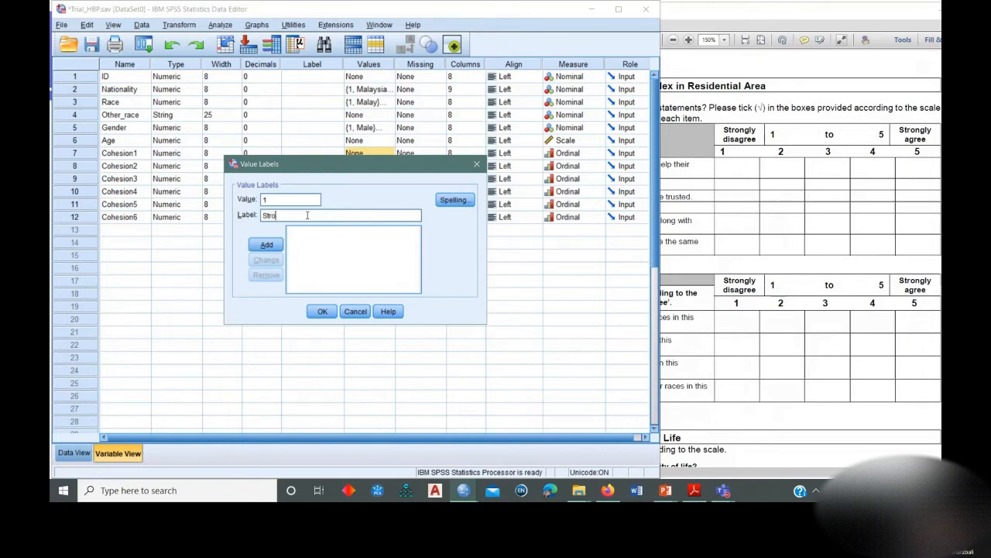
type("ngly disa")
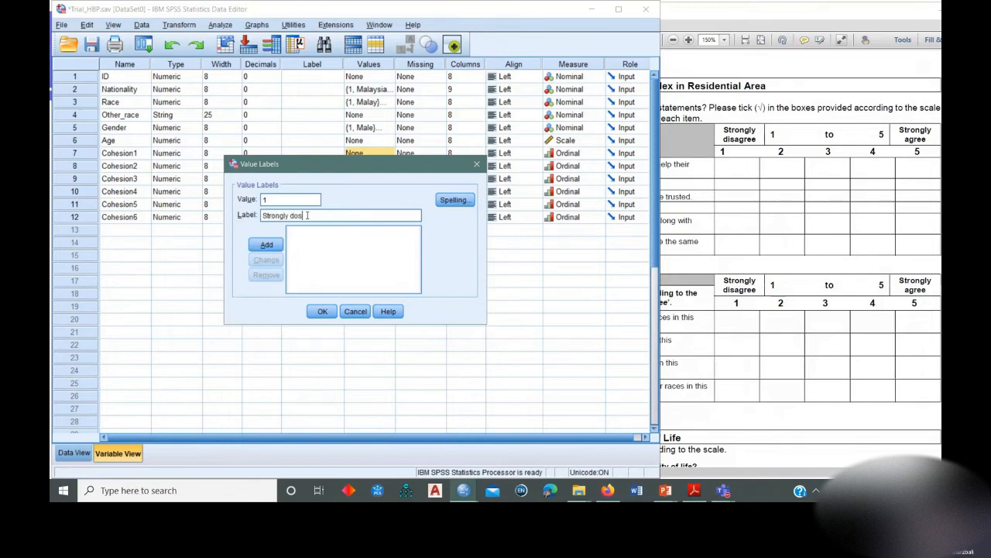
type("gree")
key("Return")
Add the value labels 2 = Disagree and 3 = Neither agree or disagree for Cohesion1.
type("2")
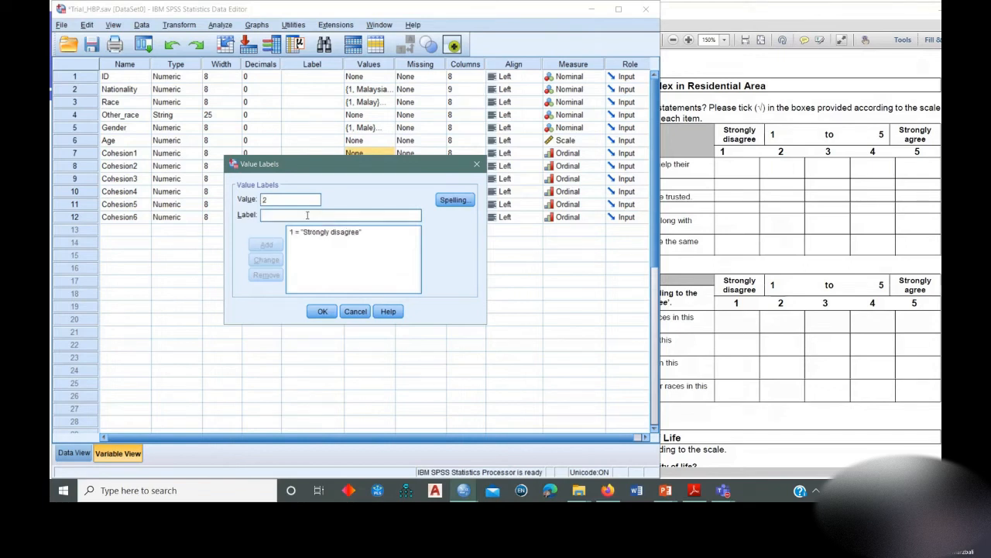
type("Disagree")
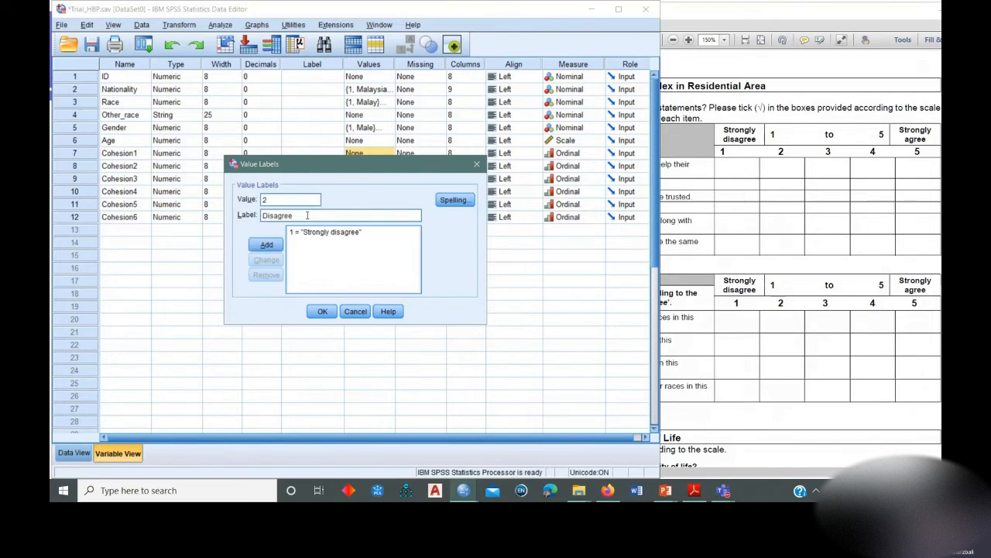
key("Return")
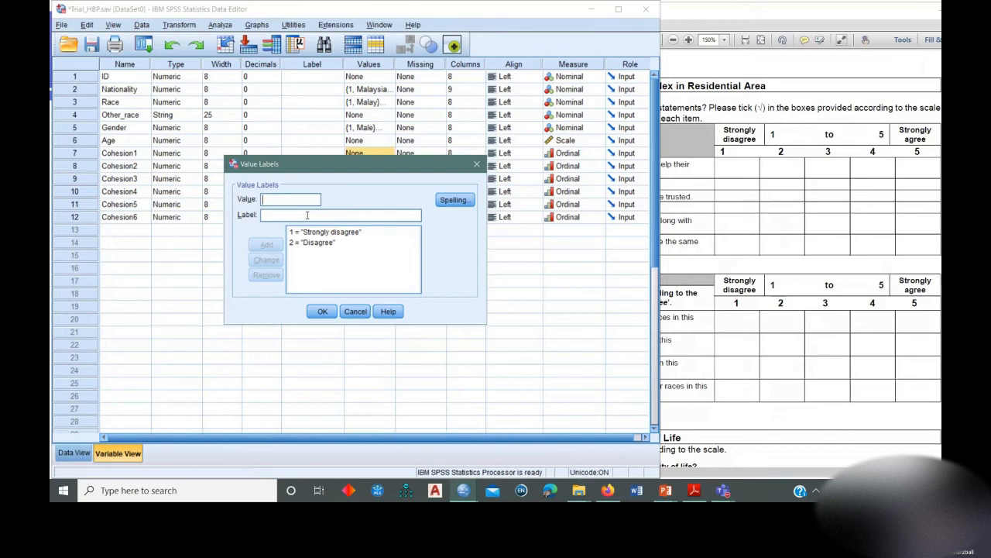
type("3")
left_click(306, 215)
type("Neither")
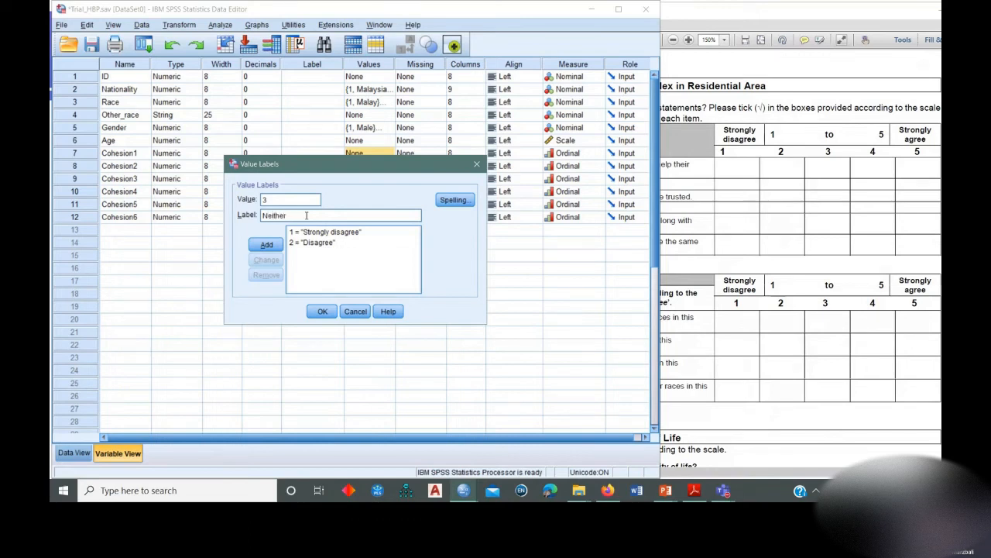
type(" agree or disagree")
left_click(264, 247)
Add the value labels 4 = Agree and 5 = Strongly agree for Cohesion1 and accept the label set.
type("4")
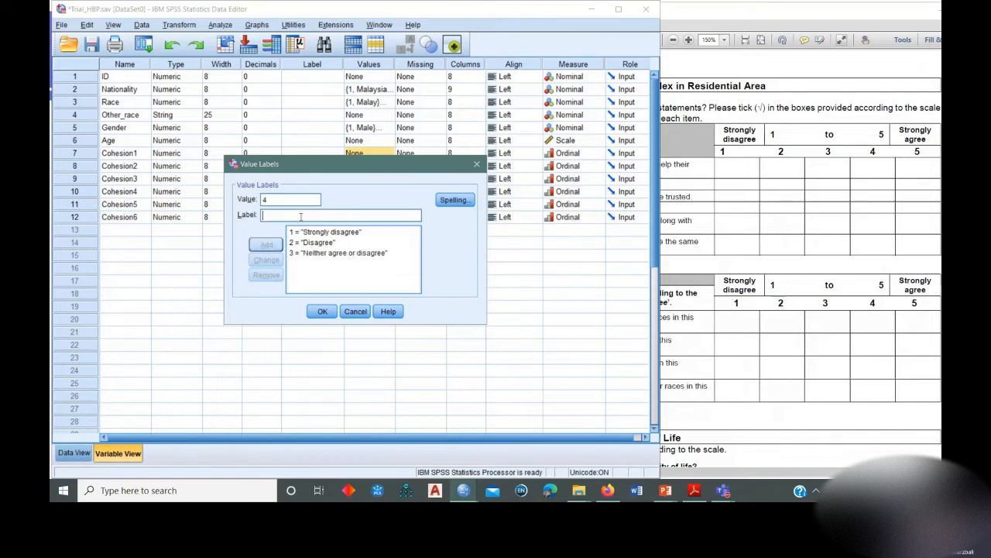
type("Agree")
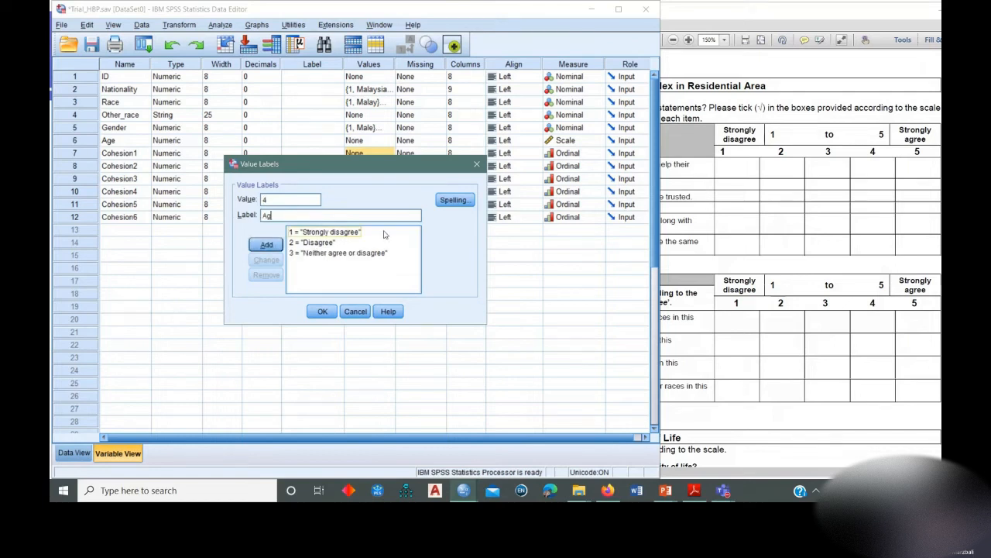
key("Return")
type("5")
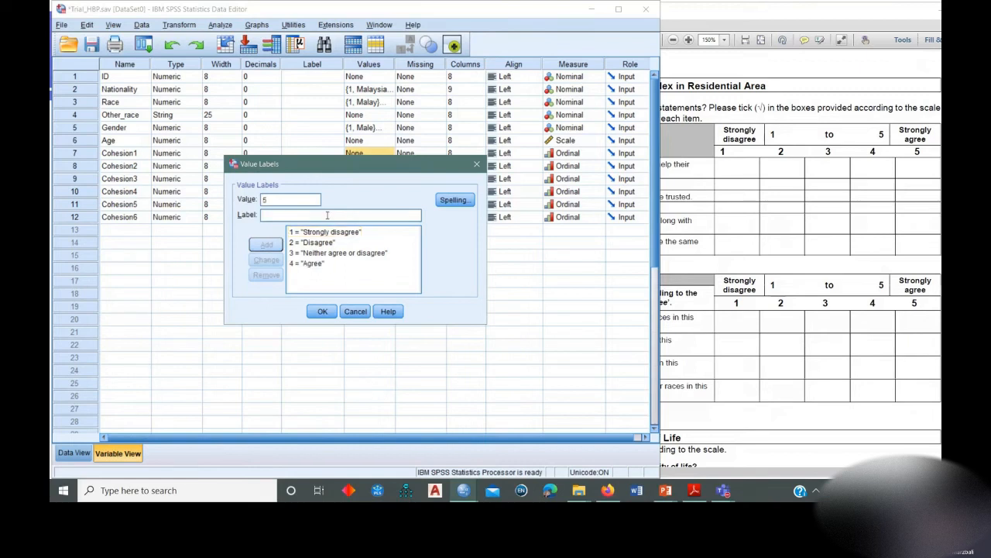
left_click(327, 215)
type("Strongly ")
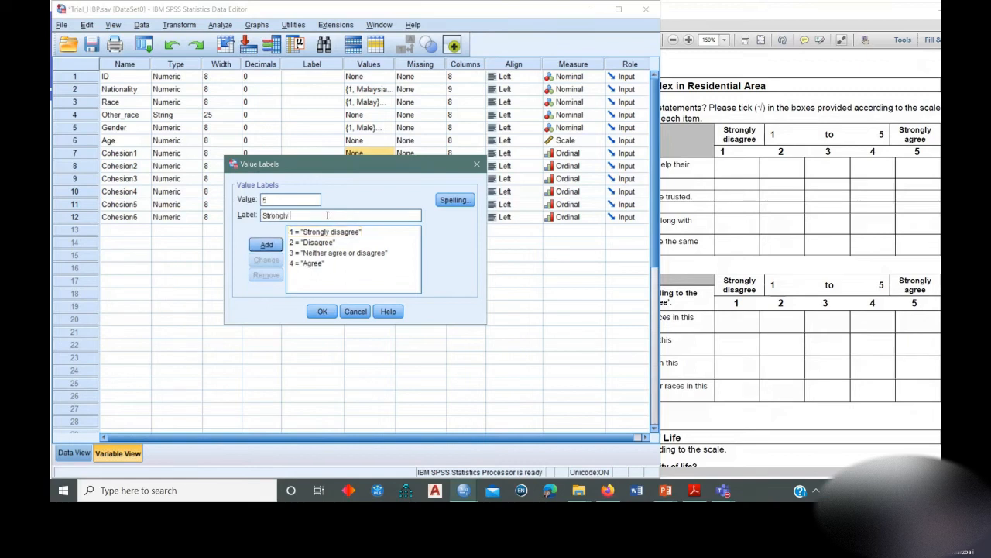
type("agree")
key("Return")
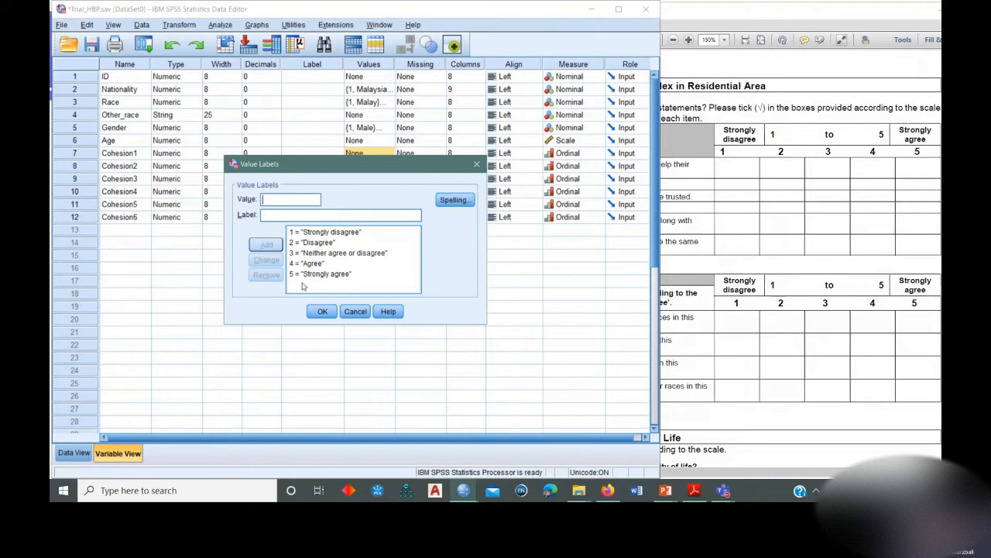
left_click(322, 311)
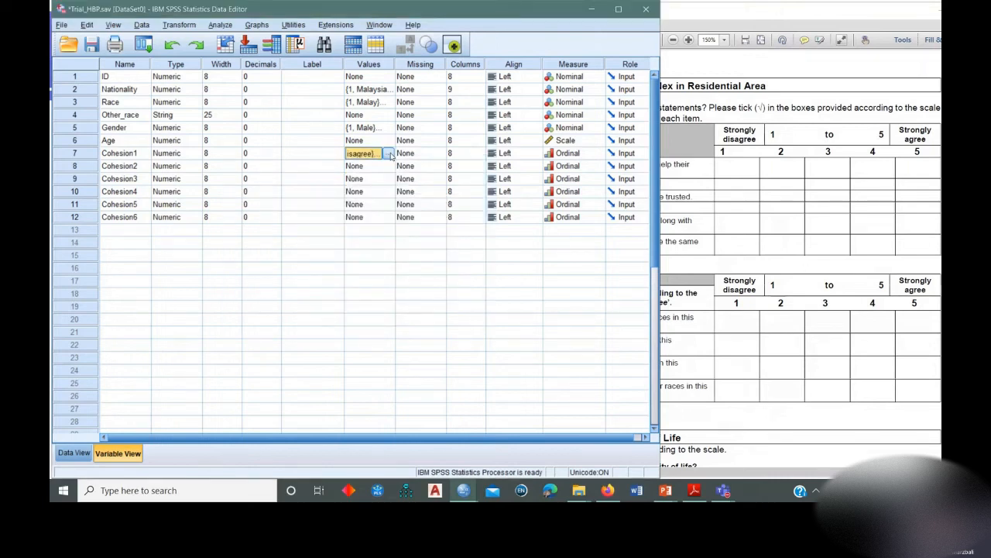
Check the value labels of Cohesion1 and copy them to Cohesion2 through Cohesion6.
left_click(387, 153)
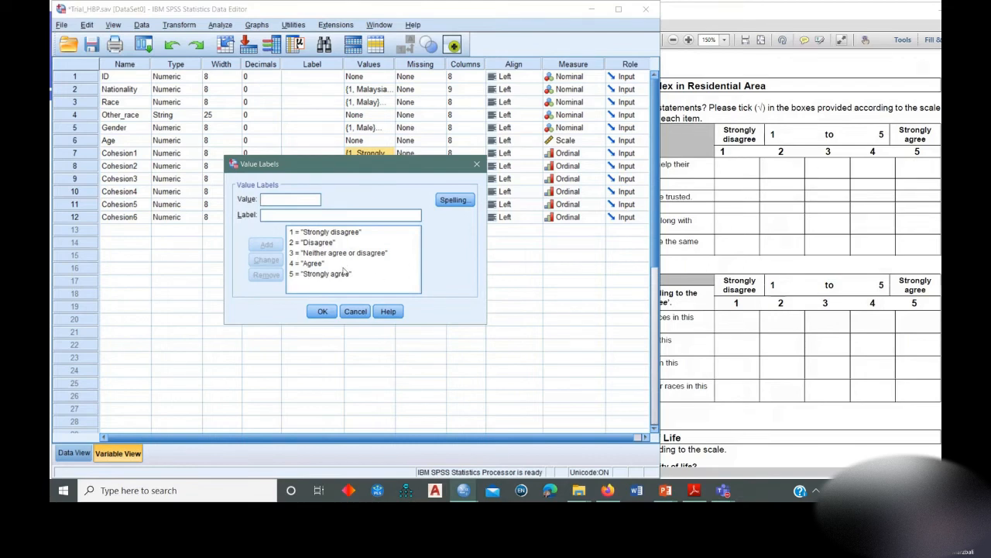
left_click(323, 310)
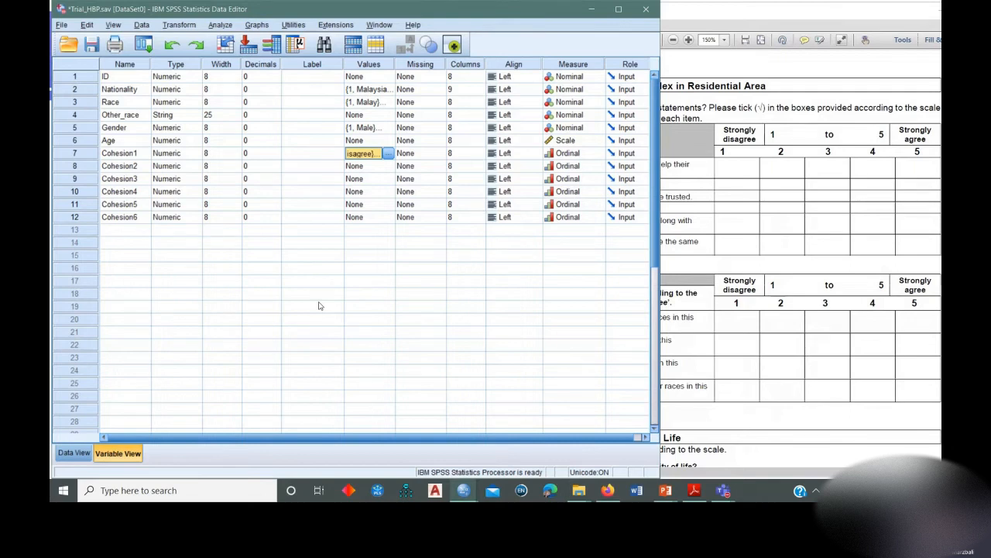
right_click(361, 154)
left_click(376, 170)
key("Down")
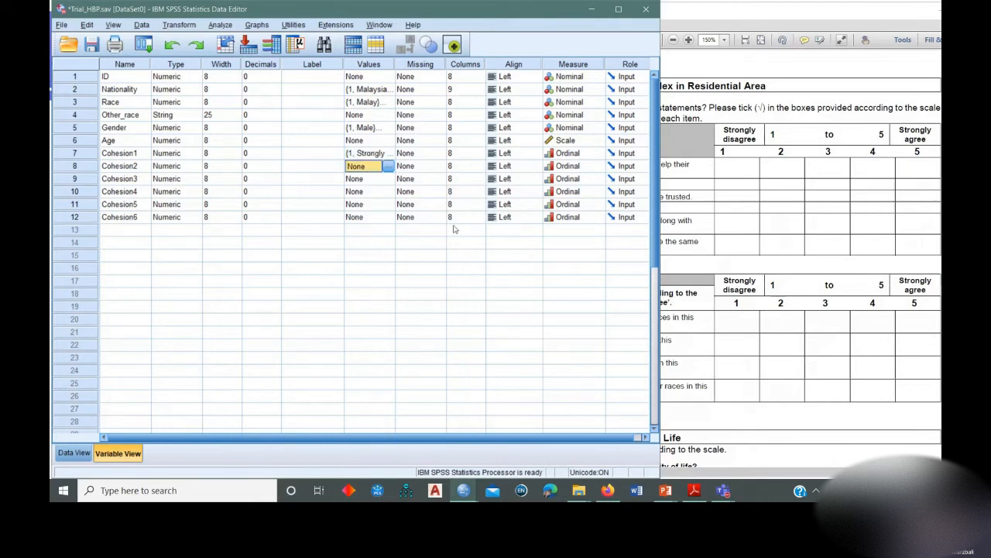
key("shift+Down")
key("shift+Down")
key("shift+Down")
key("shift+Down")
key("ctrl+v")
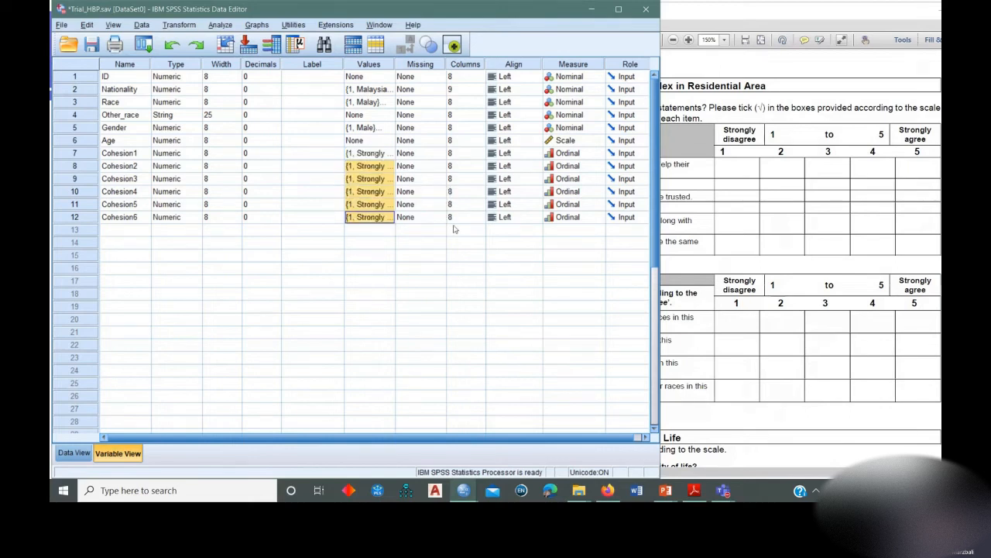
Inspect the value labels pasted into Cohesion5 and save the data file.
left_click(301, 217)
left_click(389, 205)
left_click(388, 205)
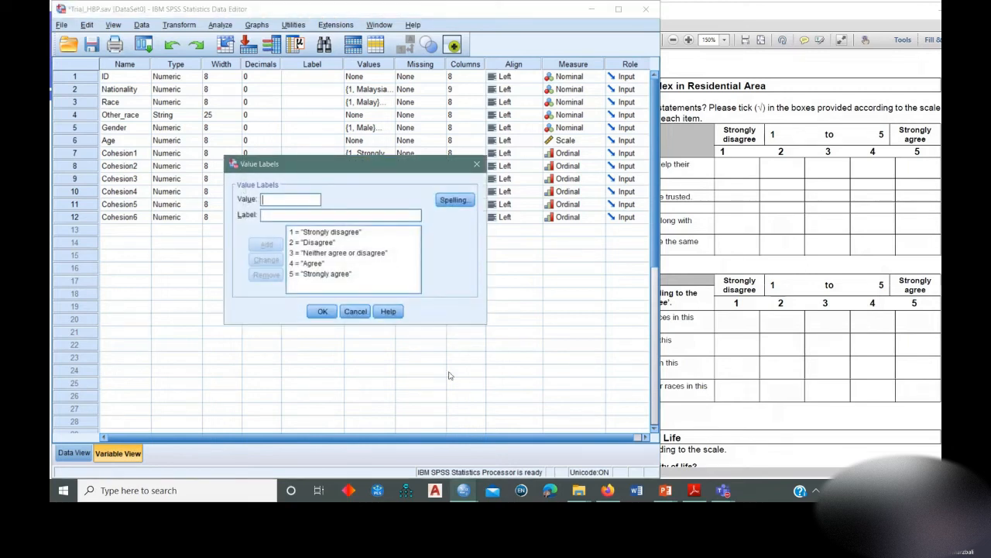
left_click(476, 164)
left_click(339, 178)
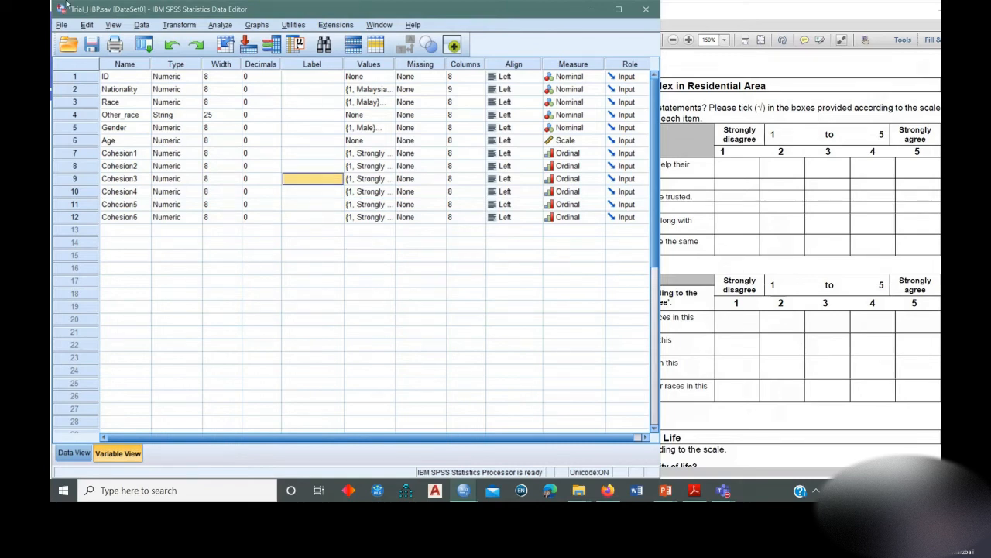
left_click(91, 44)
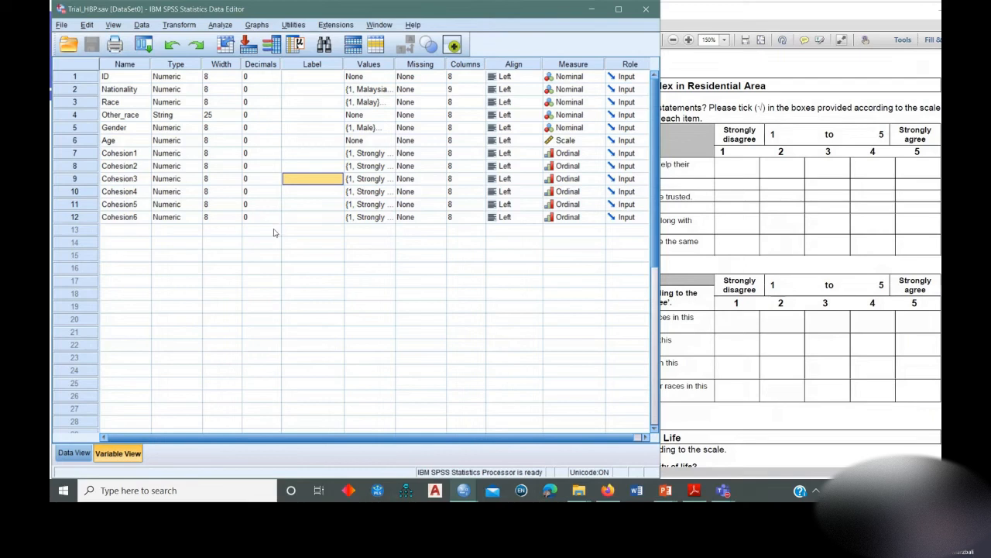
Show the case data and widen the Other_race, Cohesion1, Cohesion2 and Cohesion3 columns so their names fit on one line.
left_click(296, 193)
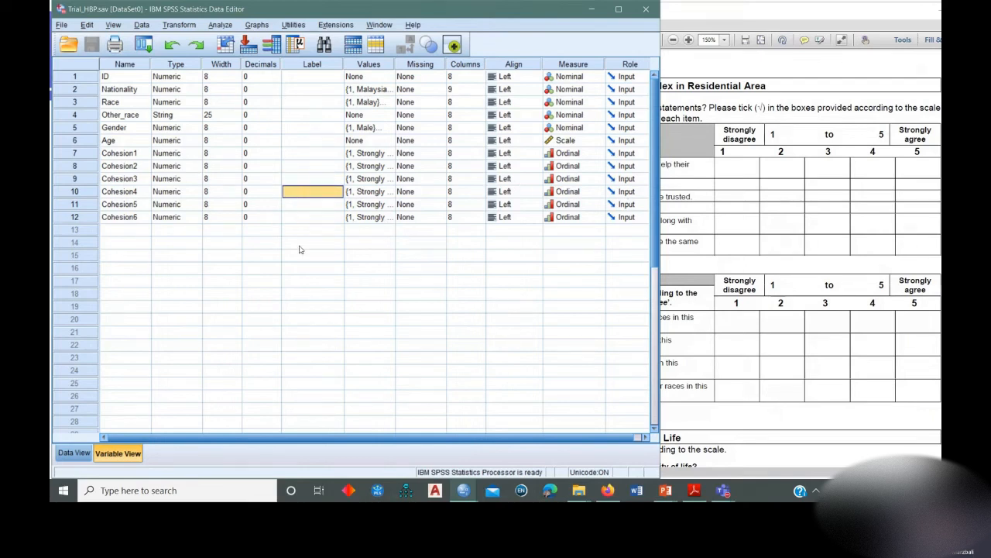
left_click(302, 205)
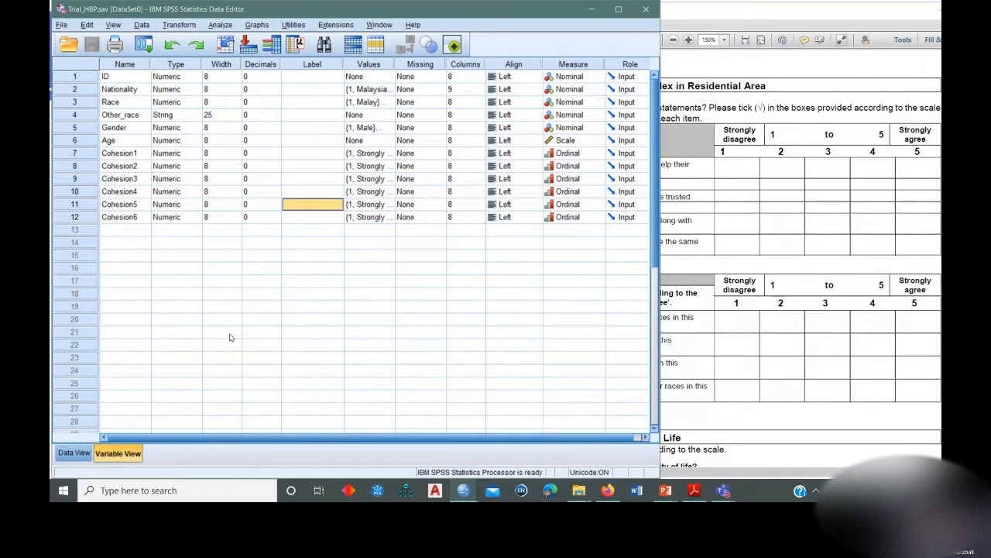
left_click(74, 453)
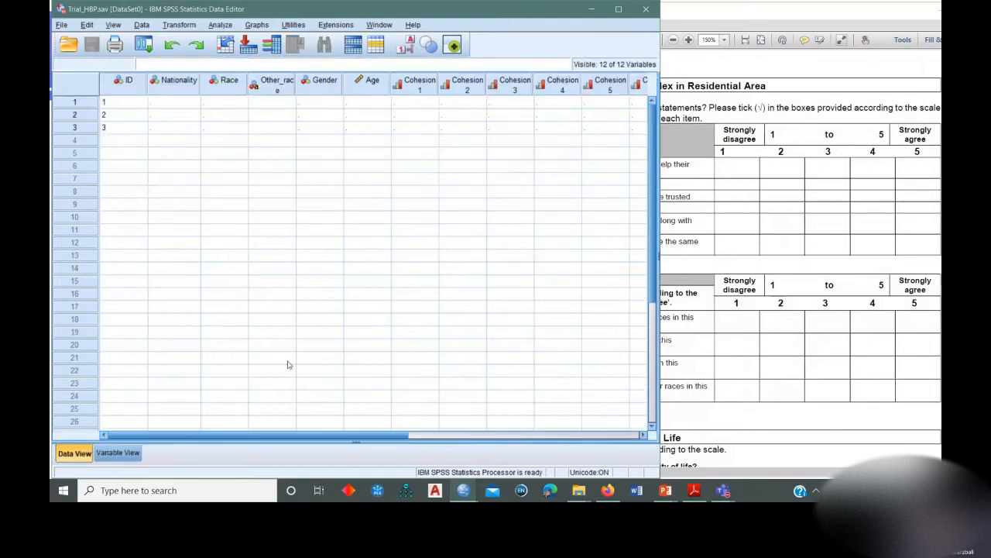
left_click(138, 140)
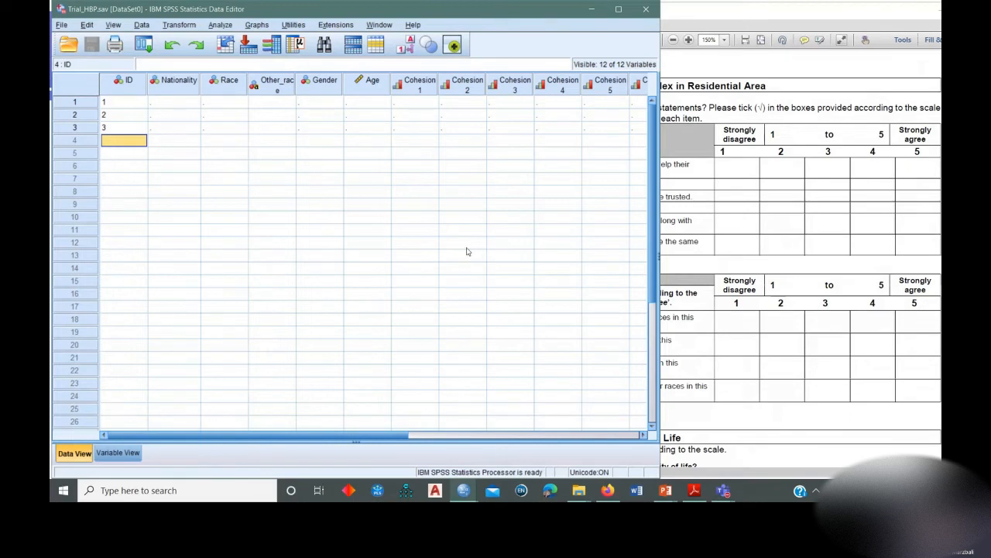
left_click_drag(302, 91, 311, 90)
left_click_drag(455, 88, 581, 85)
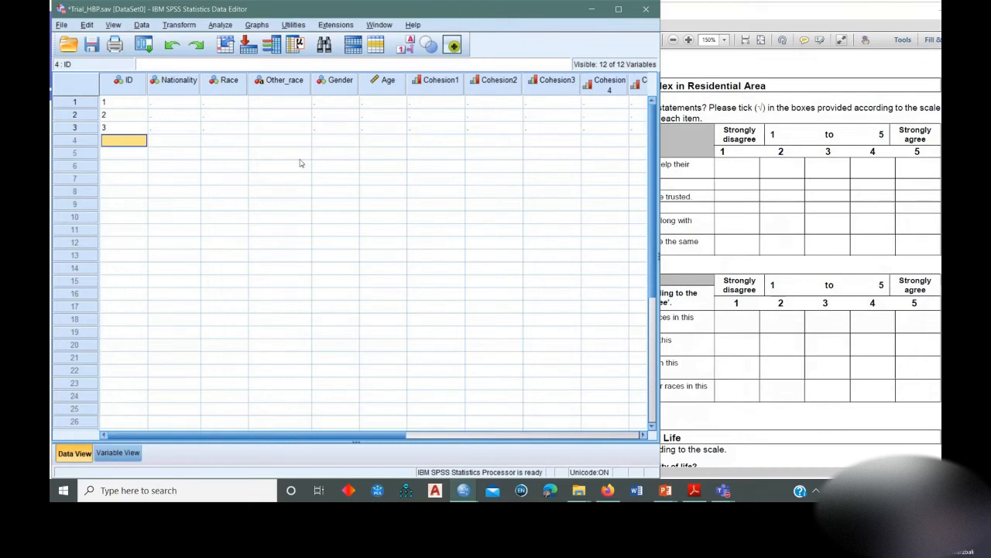
Enter the Nationality codes 1, 2 and 1 for cases 1 to 3.
left_click(178, 101)
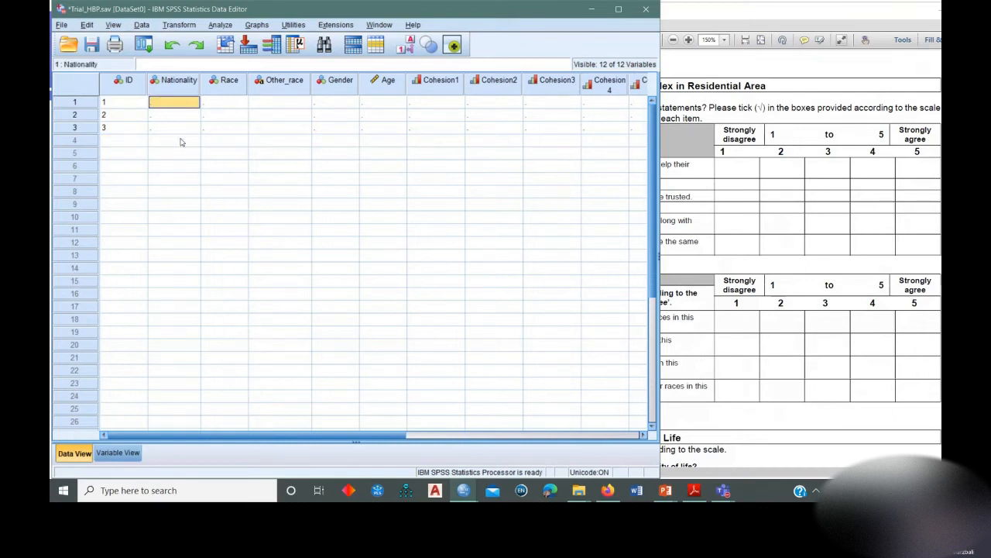
type("1")
key("Return")
type("2")
key("Return")
type("1")
key("Return")
Enter the Race codes 1, 2, 3 and 4 for cases 1 to 4.
left_click(222, 104)
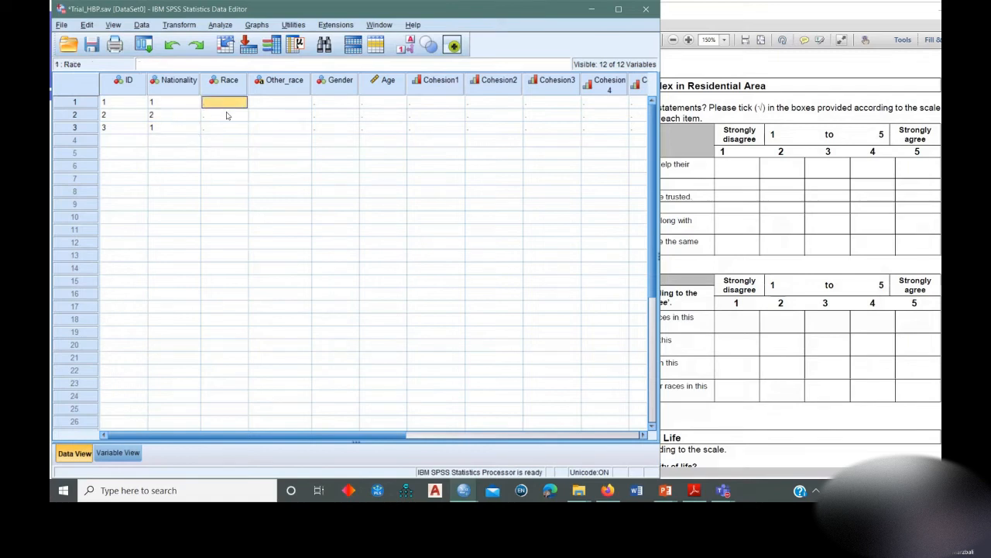
type("1")
key("Return")
type("2")
key("Return")
type("3")
key("Return")
type("4")
Complete case 4 with Nationality code 2 and ID 4.
left_click(176, 141)
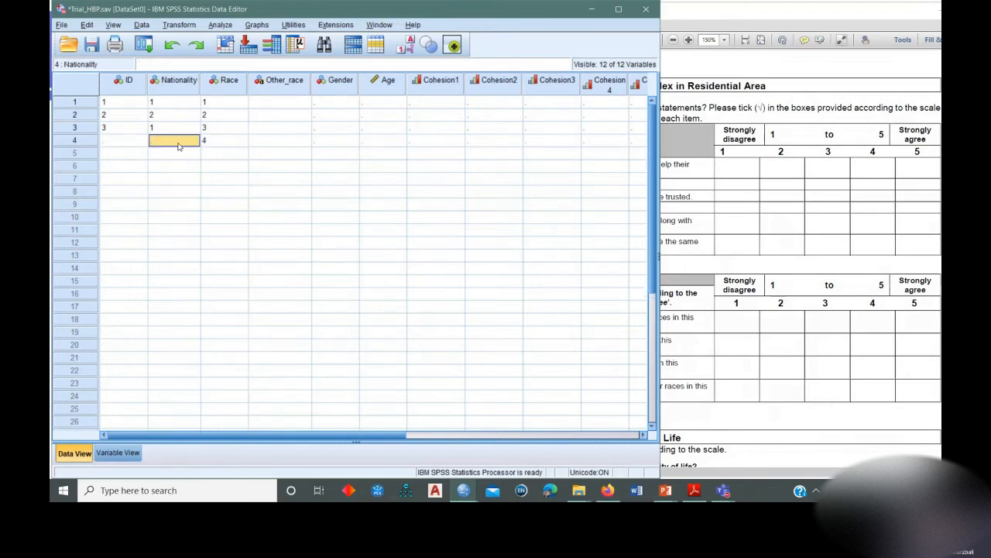
type("2")
left_click(141, 143)
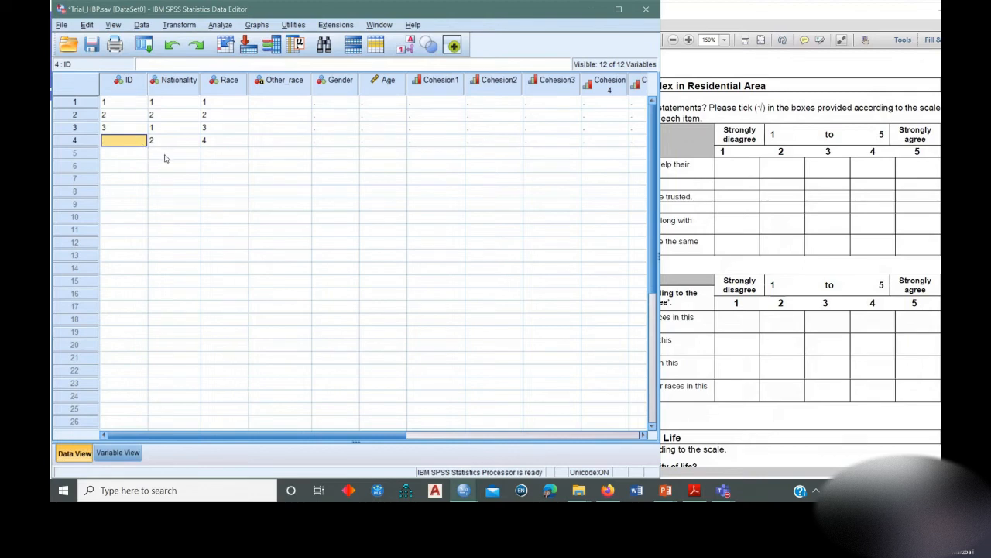
type("4")
key("Tab")
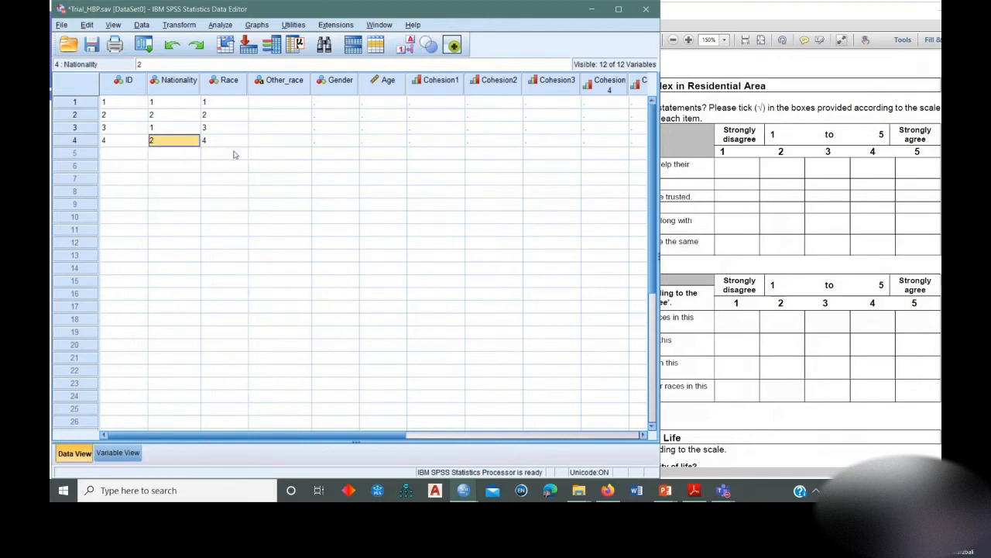
Display value labels in place of the codes and widen the Nationality and Race columns to fit the label text.
left_click(408, 46)
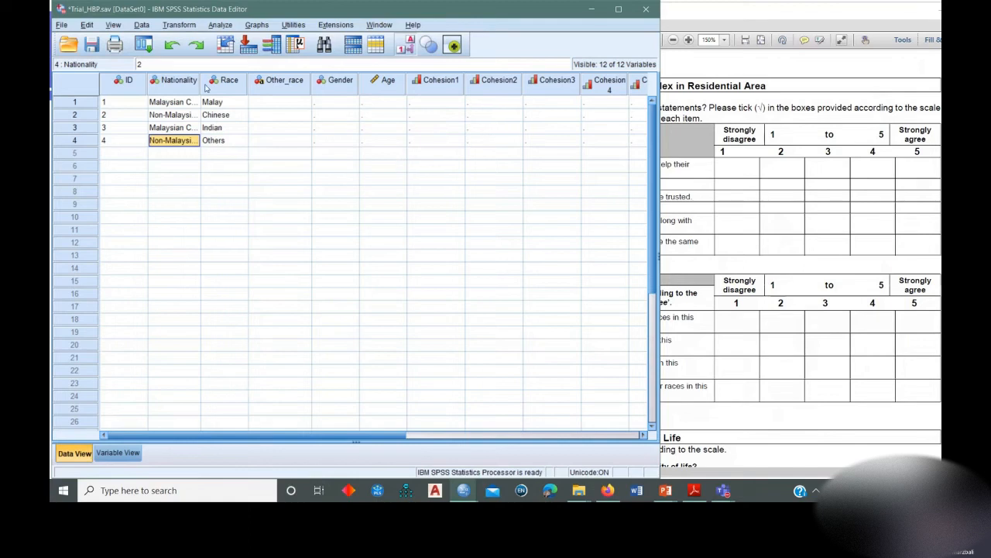
left_click_drag(200, 87, 285, 88)
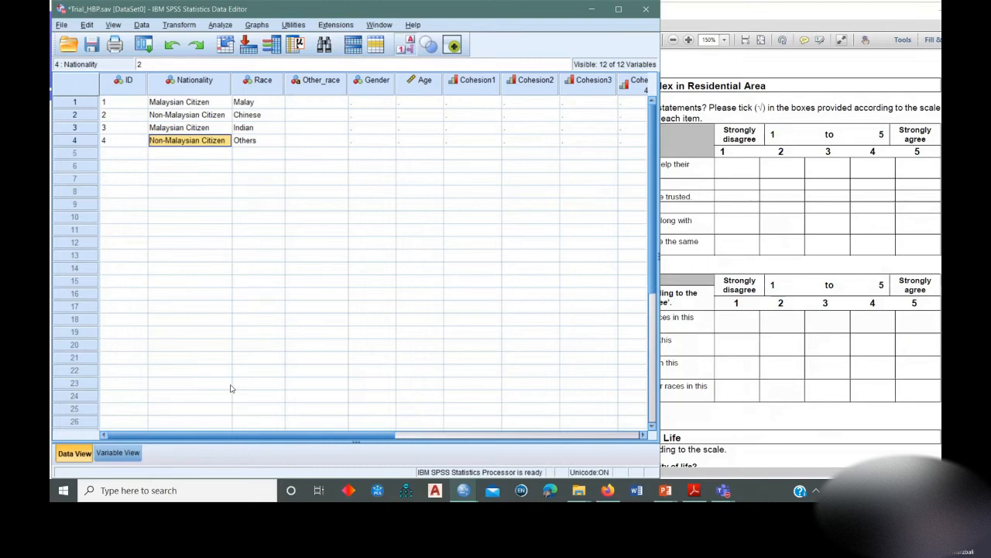
left_click(117, 453)
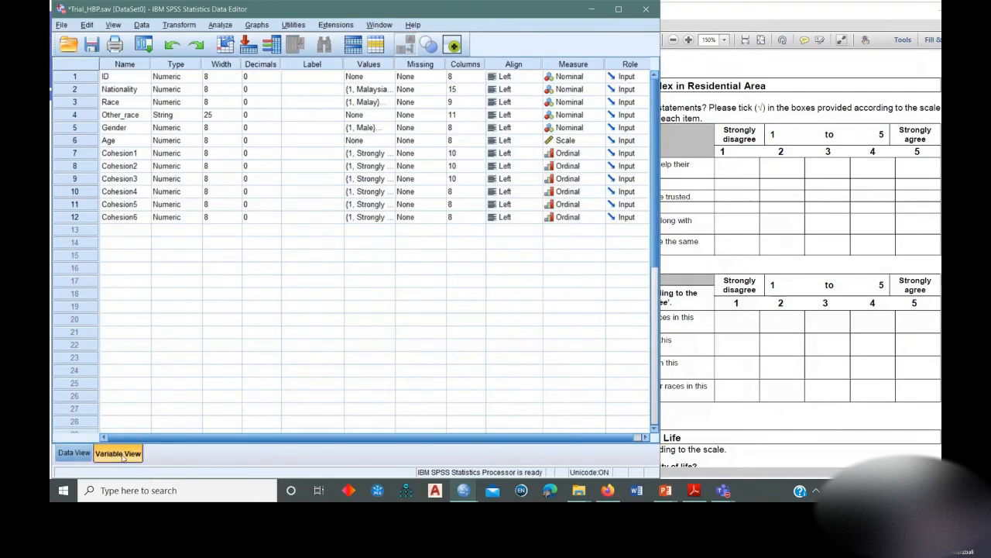
left_click(78, 455)
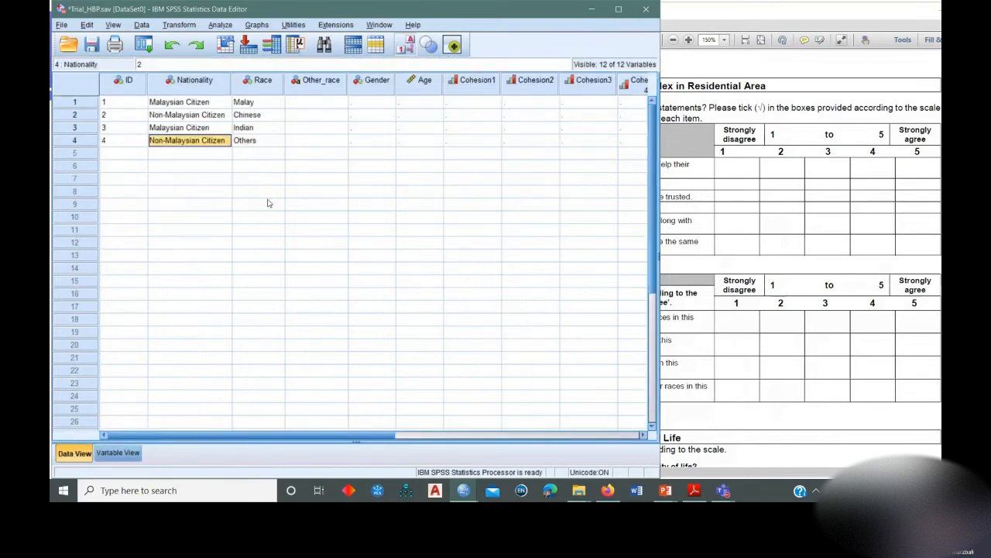
Show numeric codes in the case data again and widen the Values column in the variable definitions.
left_click(408, 47)
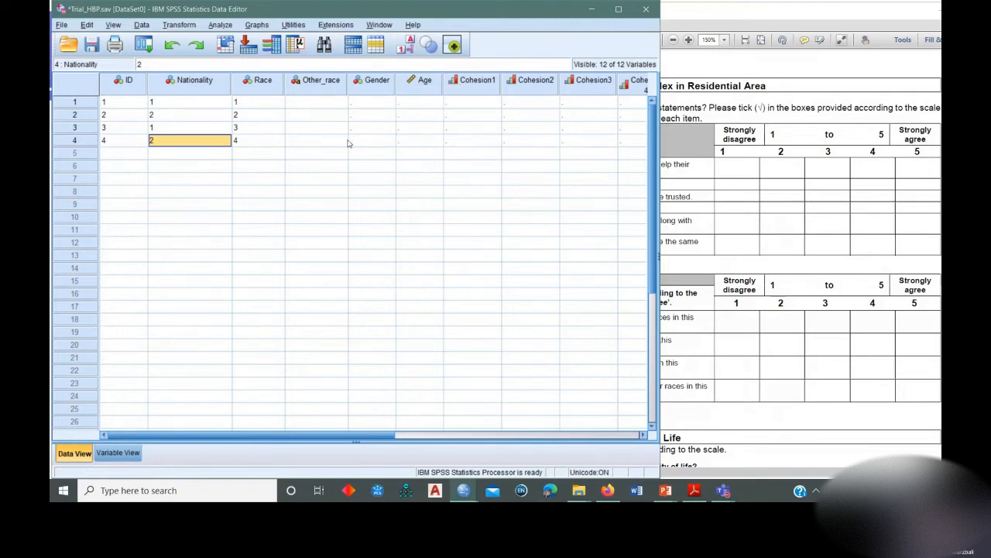
left_click(116, 455)
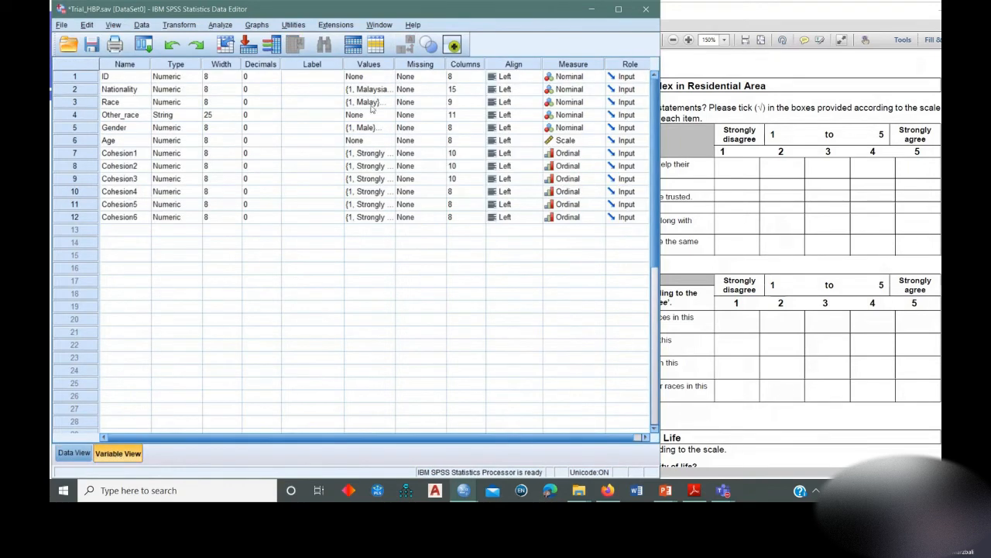
left_click_drag(396, 66, 425, 68)
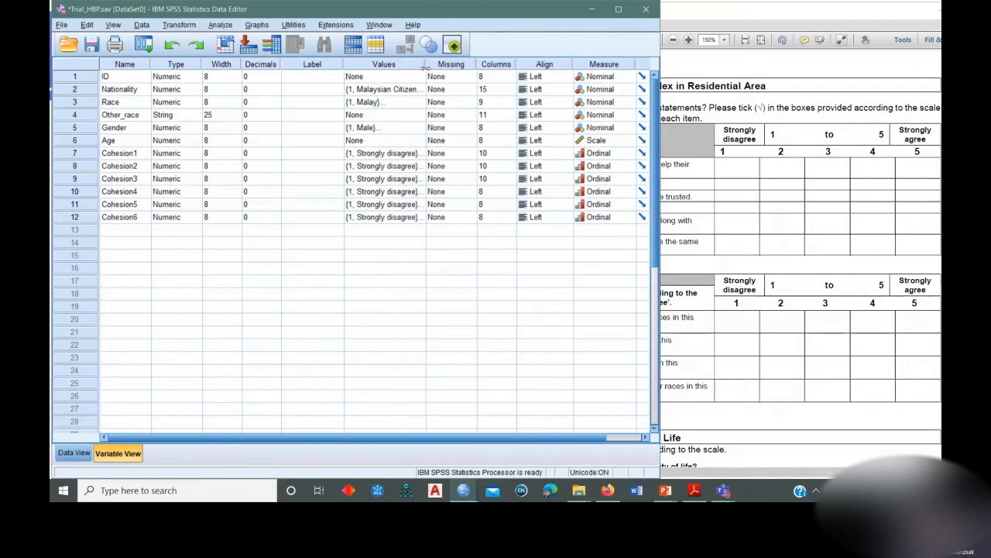
Compare value labels with numeric codes in the case data, leaving the labels displayed.
left_click(74, 453)
left_click(406, 46)
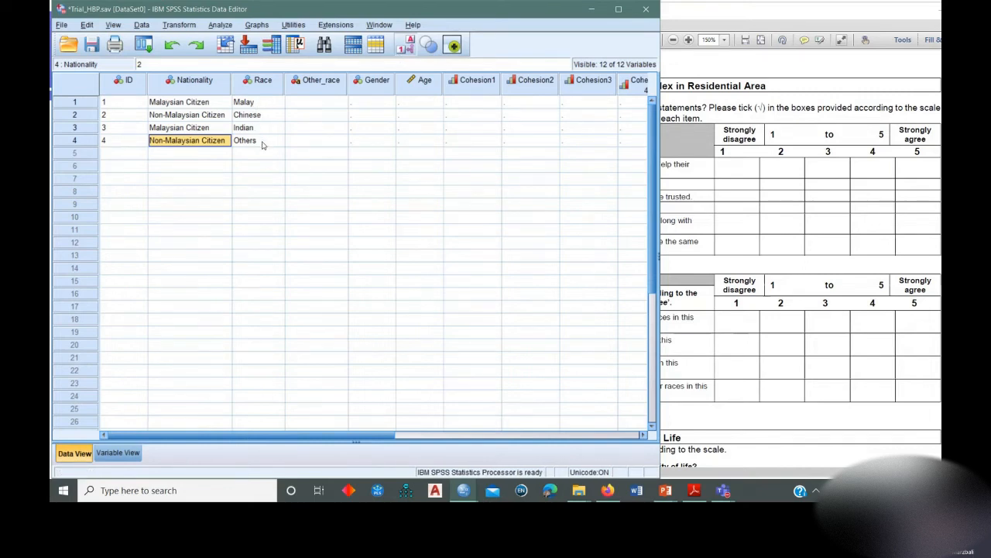
left_click(406, 45)
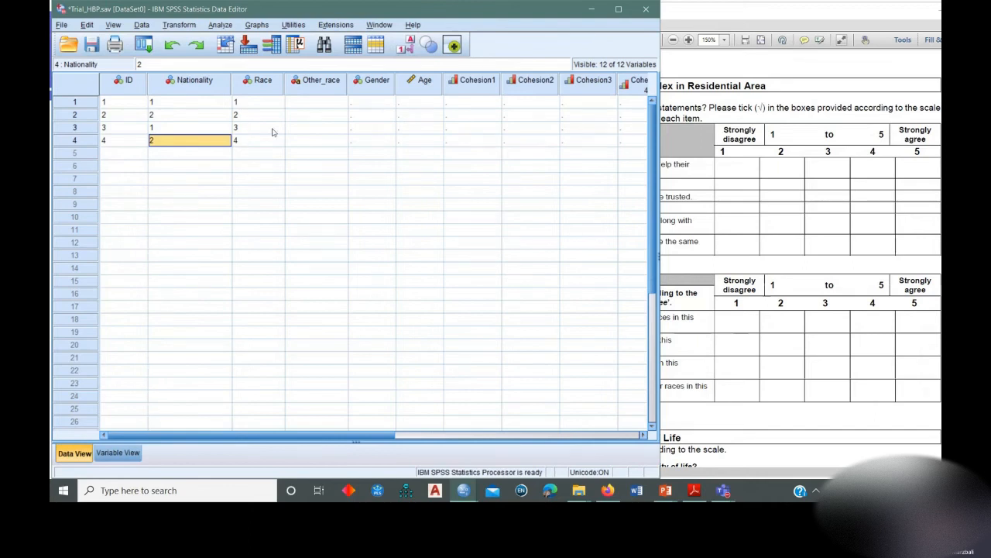
left_click(407, 48)
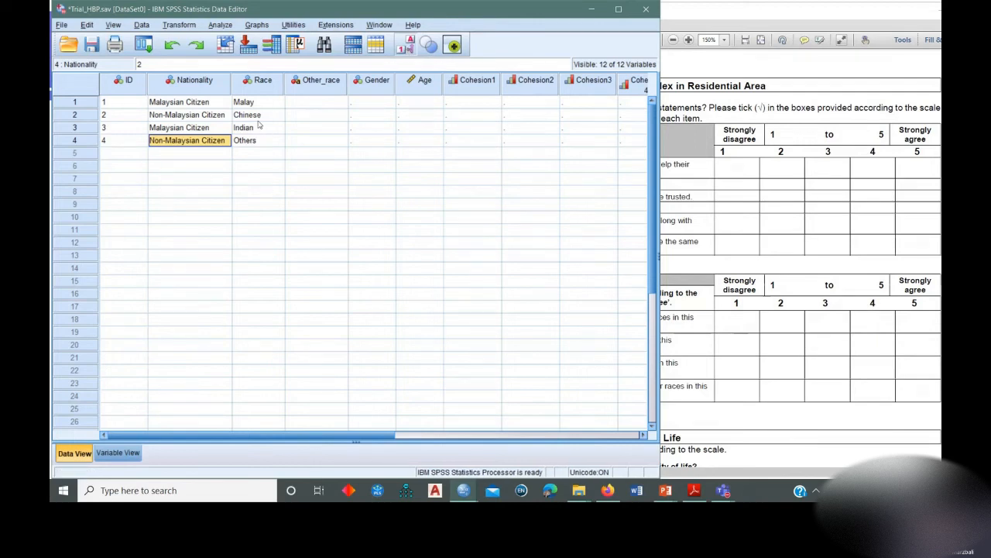
Enter the Cohesion2 responses 4, 3, 2 and 5 for cases 1 to 4 and save the data file.
left_click(532, 118)
type("3")
key("Return")
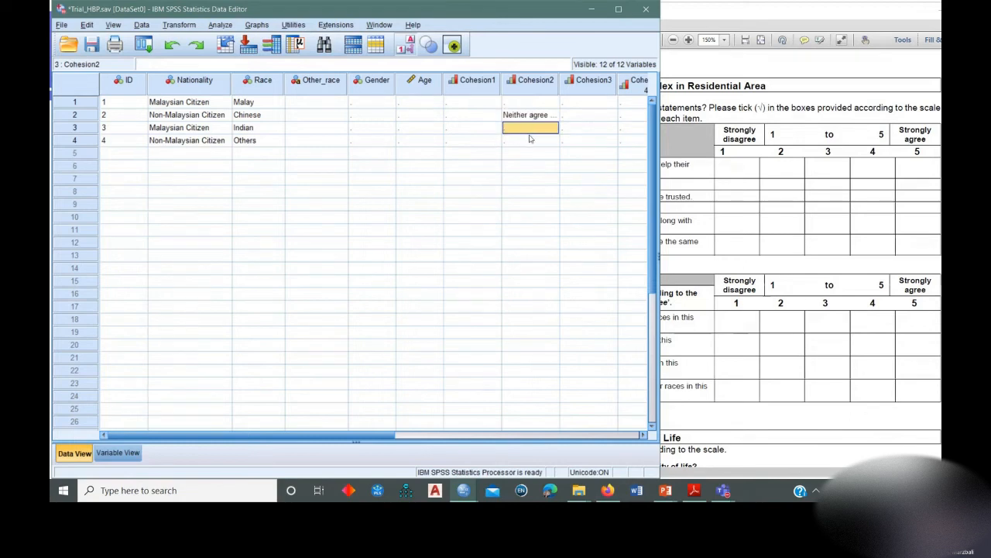
type("22")
key("Return")
type("5")
left_click(526, 103)
type("4")
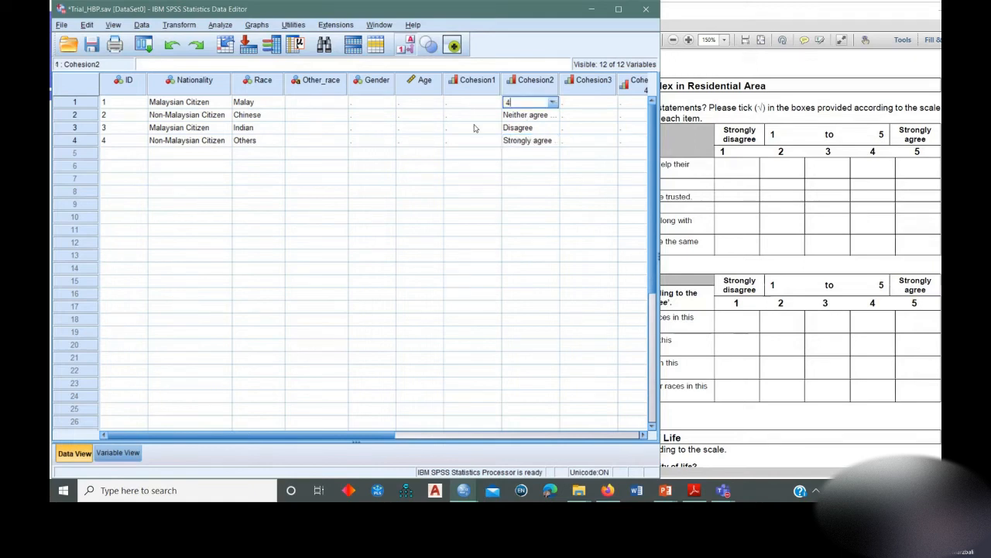
left_click(476, 127)
key("ctrl+s")
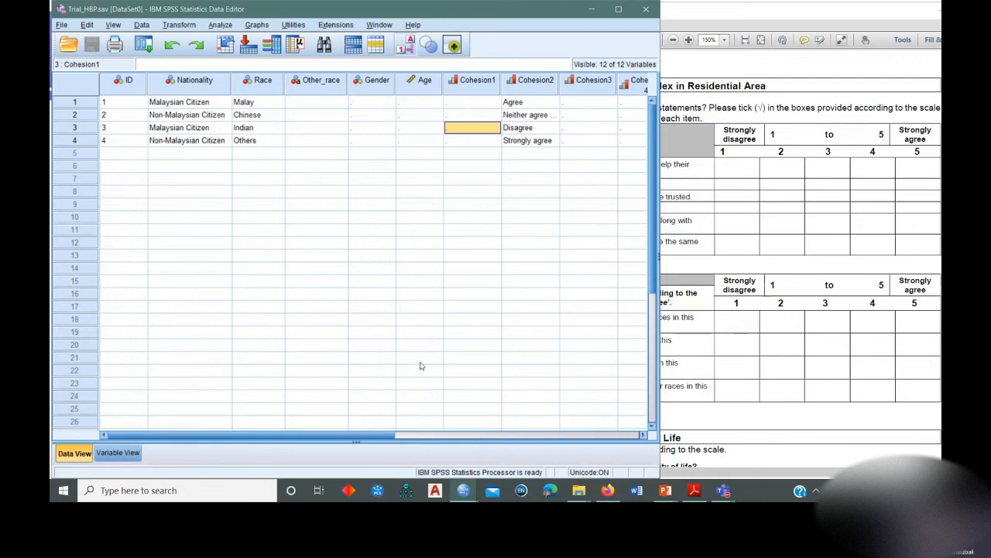
Review the variable definitions and compare the labels with the numeric codes in the case data.
left_click(119, 453)
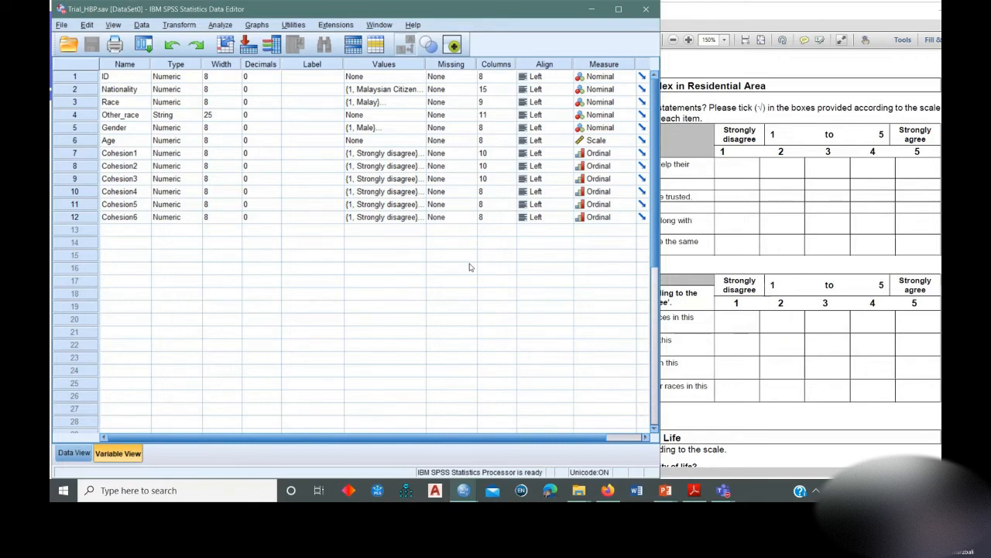
left_click(74, 454)
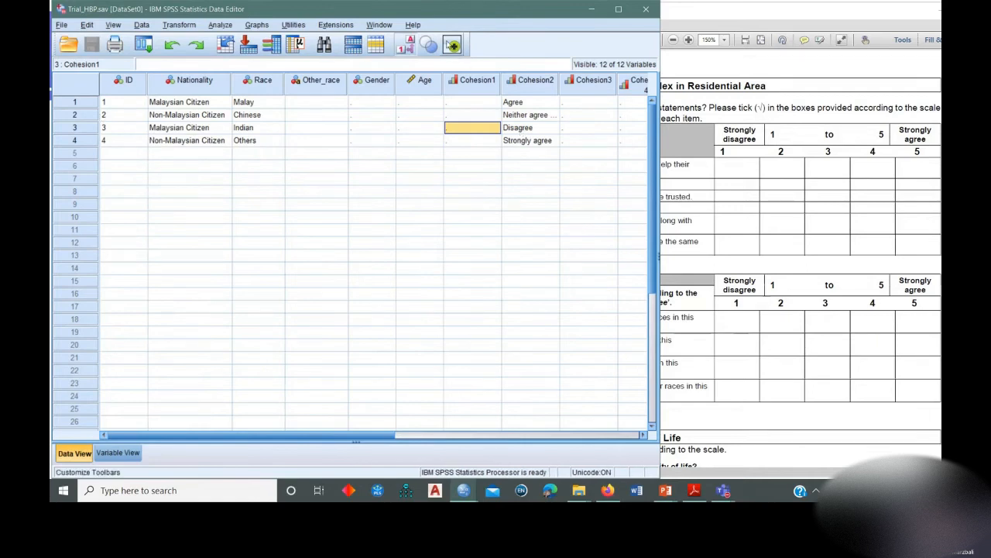
left_click(408, 46)
left_click(408, 46)
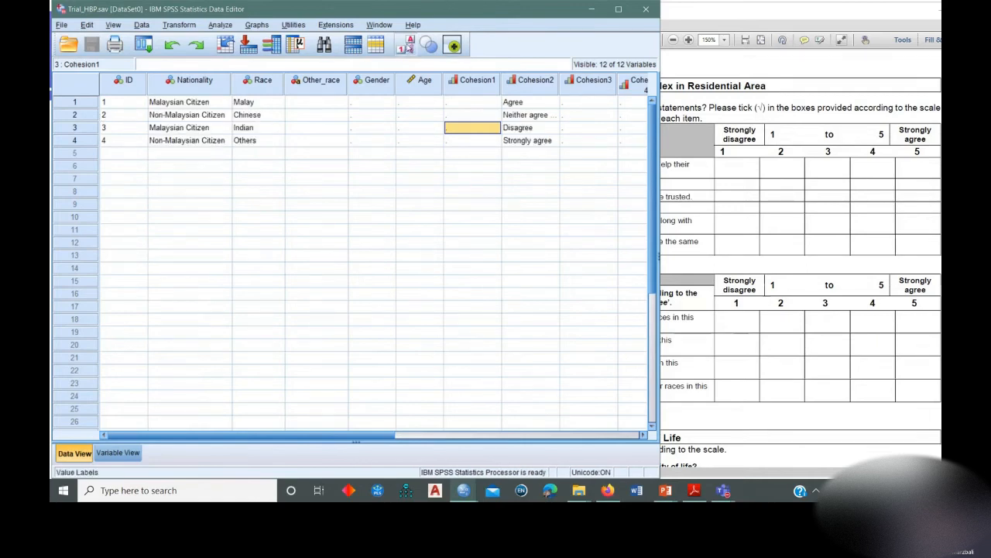
left_click(408, 46)
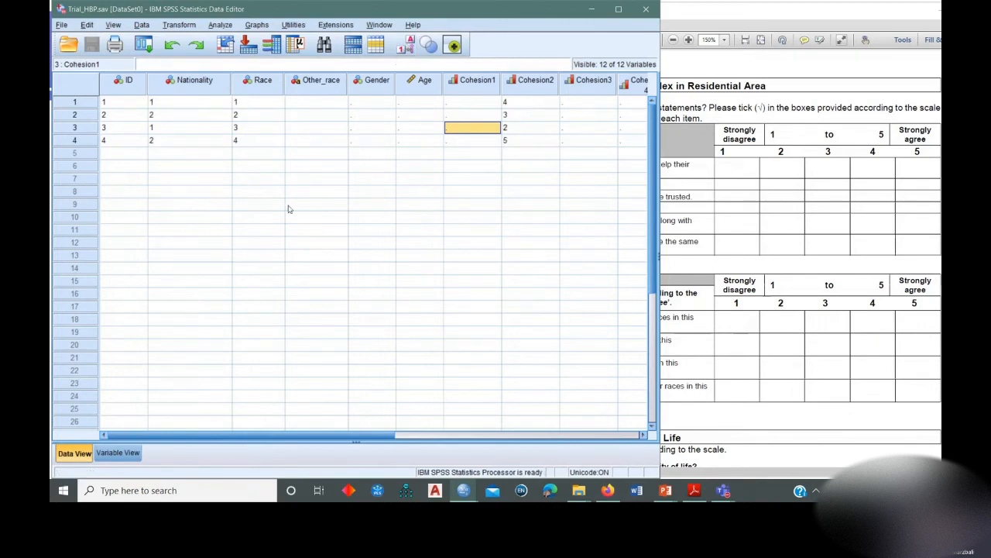
left_click(124, 453)
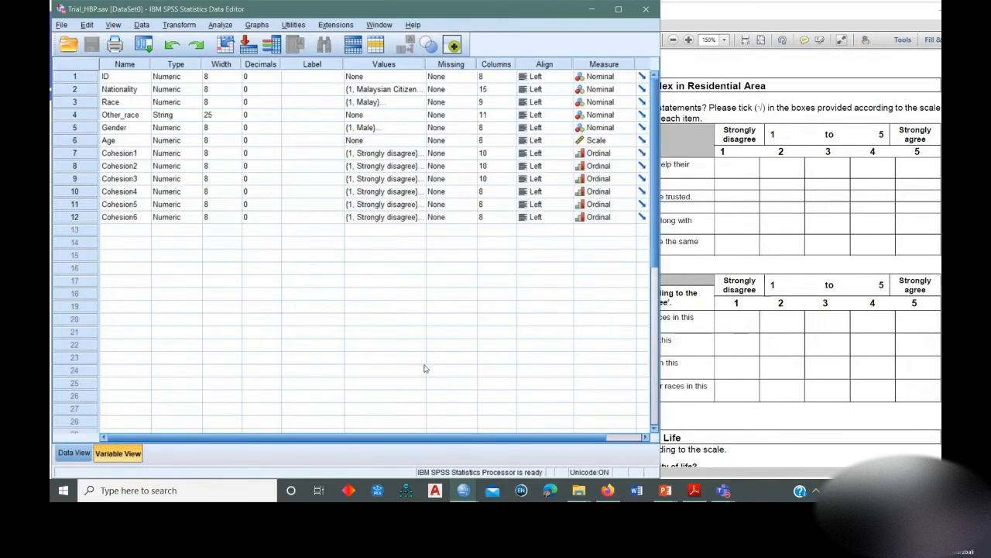
Switch to the PowerPoint slide show and go through the case entry and Import data from Excel slides.
mouse_move(666, 491)
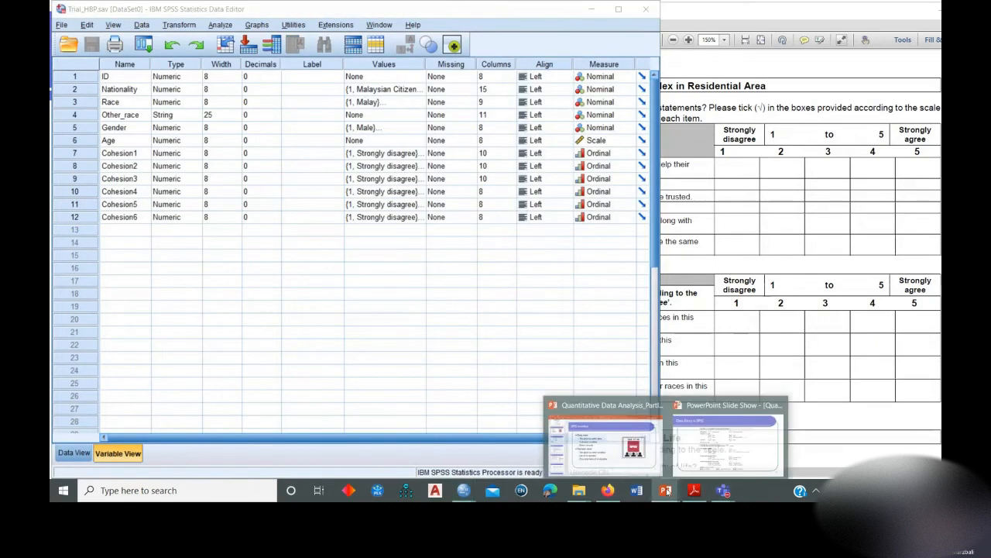
left_click(705, 446)
left_click(709, 210)
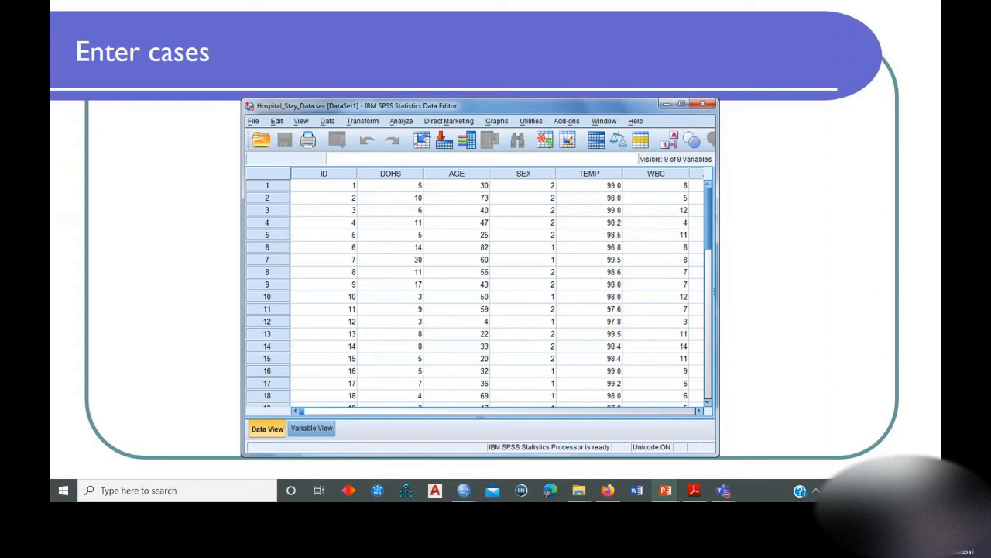
key("Left")
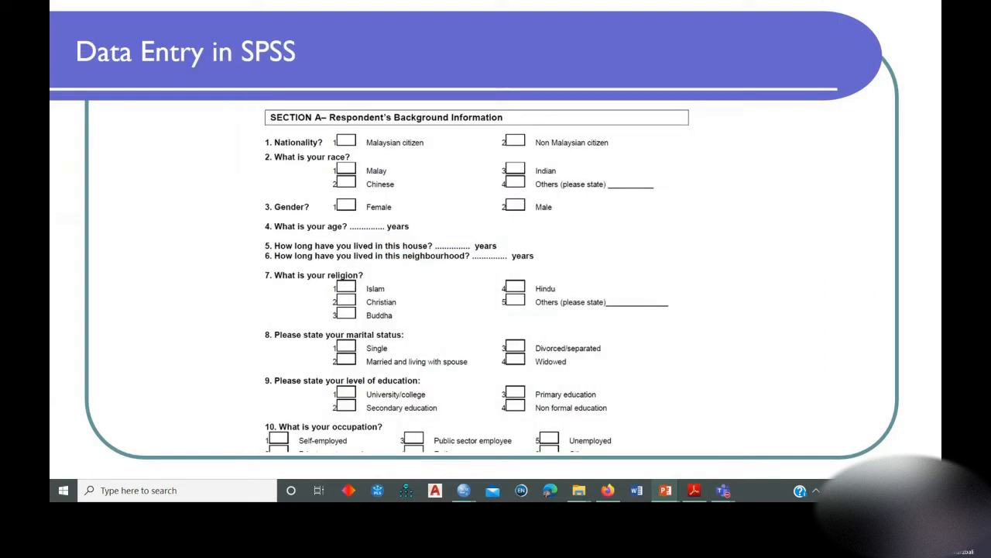
key("Right")
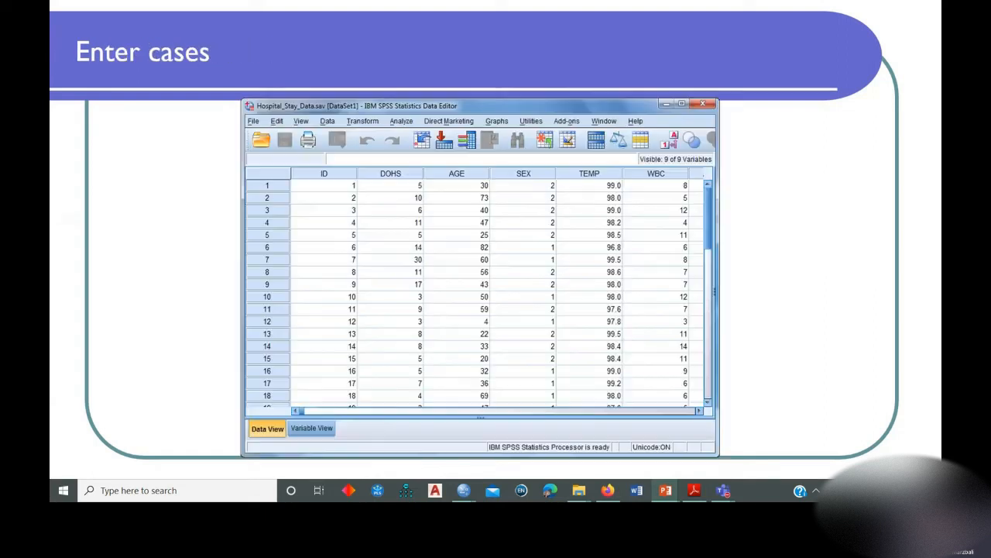
key("Right")
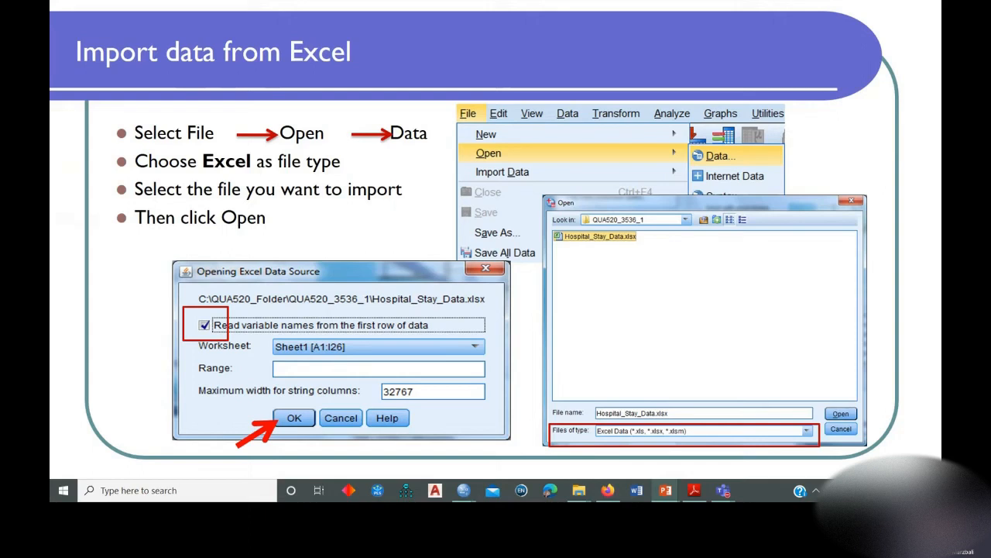
key("Right")
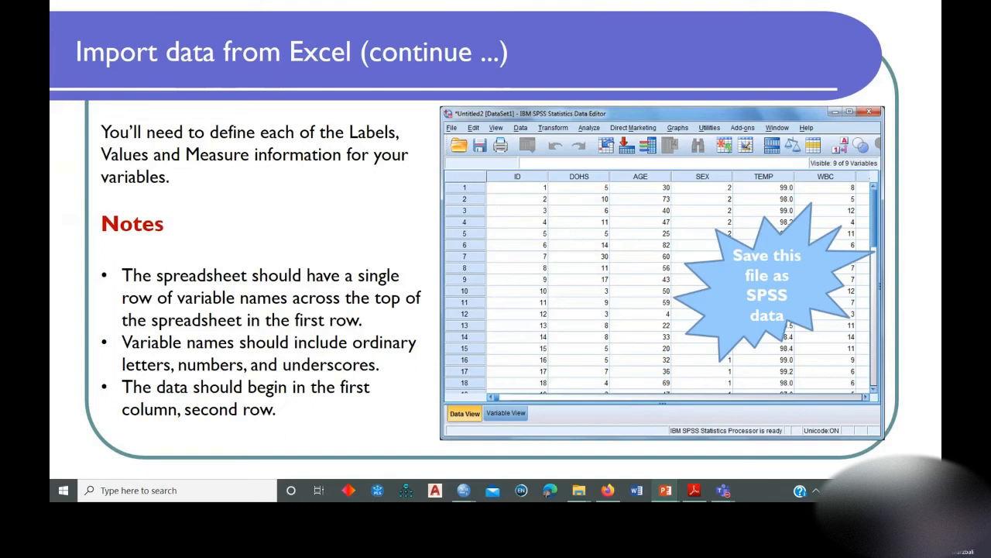
Open the workbook Data Collection Paper 1 pilot test from the Data folder and select its row of variable names.
mouse_move(581, 494)
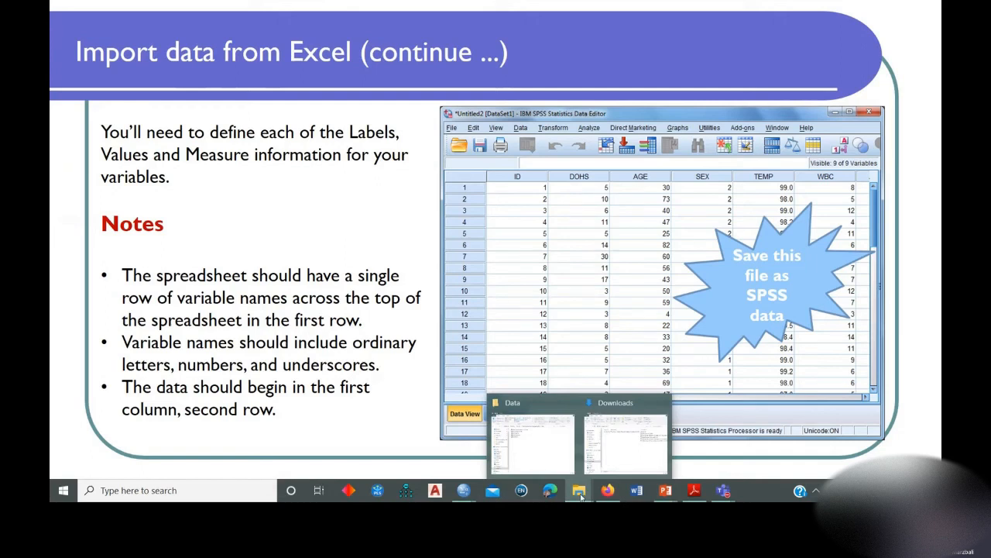
left_click(525, 450)
mouse_move(581, 491)
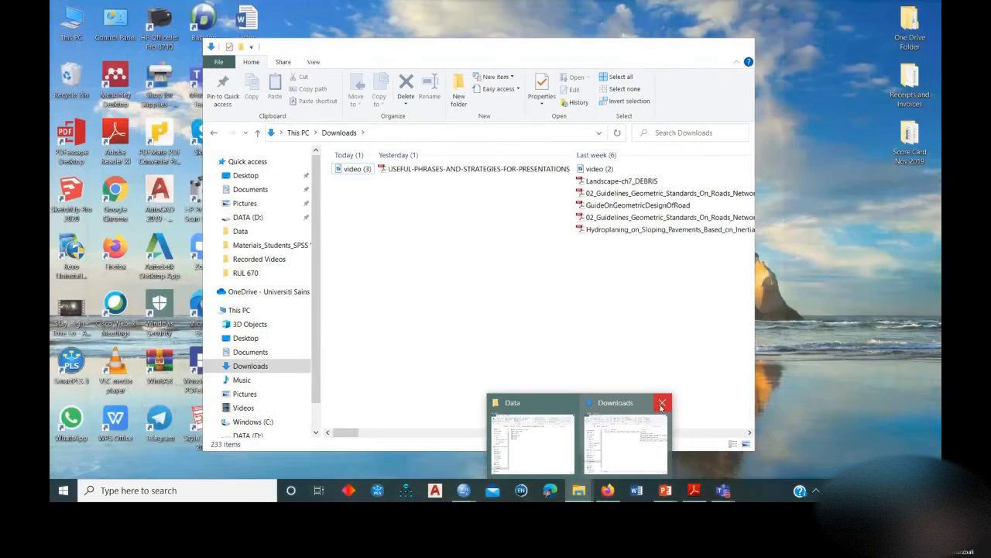
left_click(662, 404)
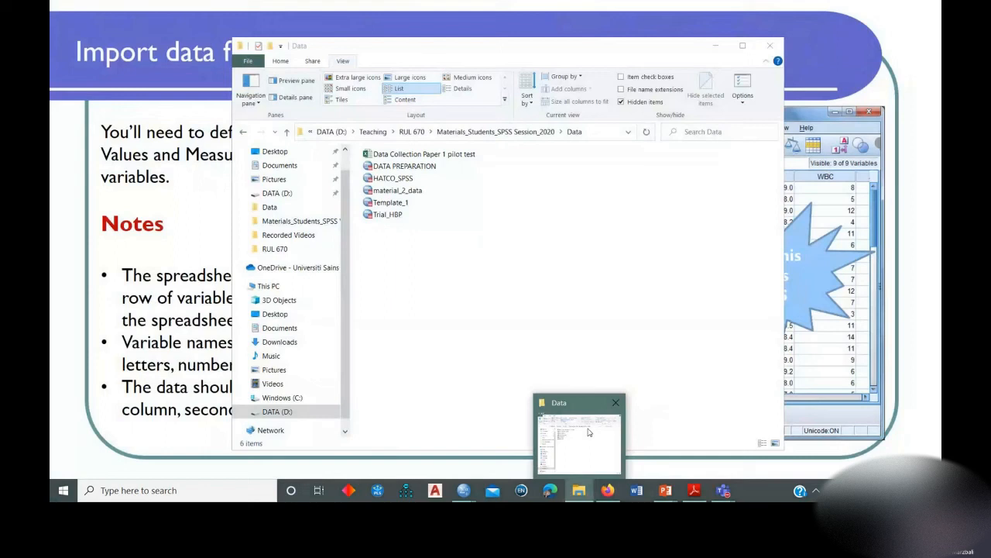
double_click(418, 154)
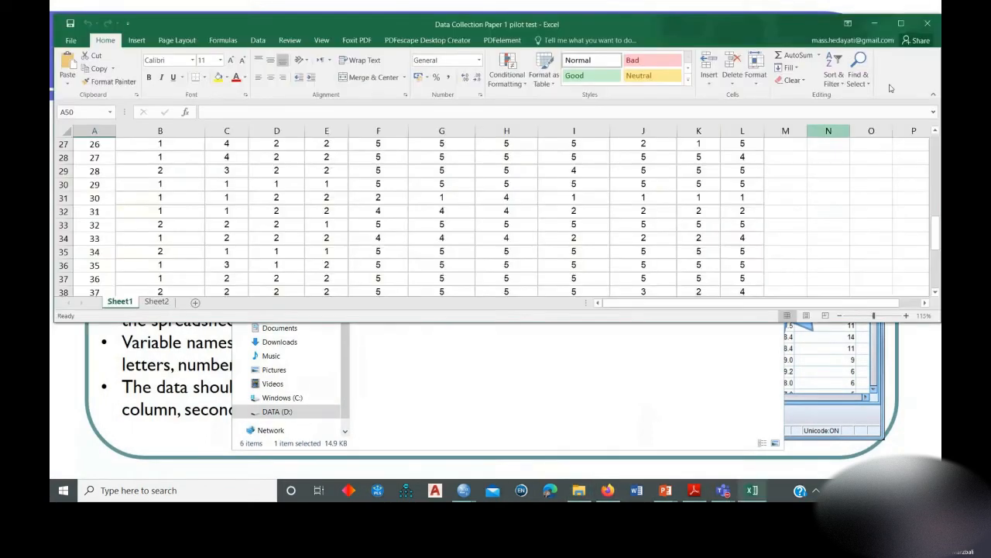
scroll(321, 193, "up", 9)
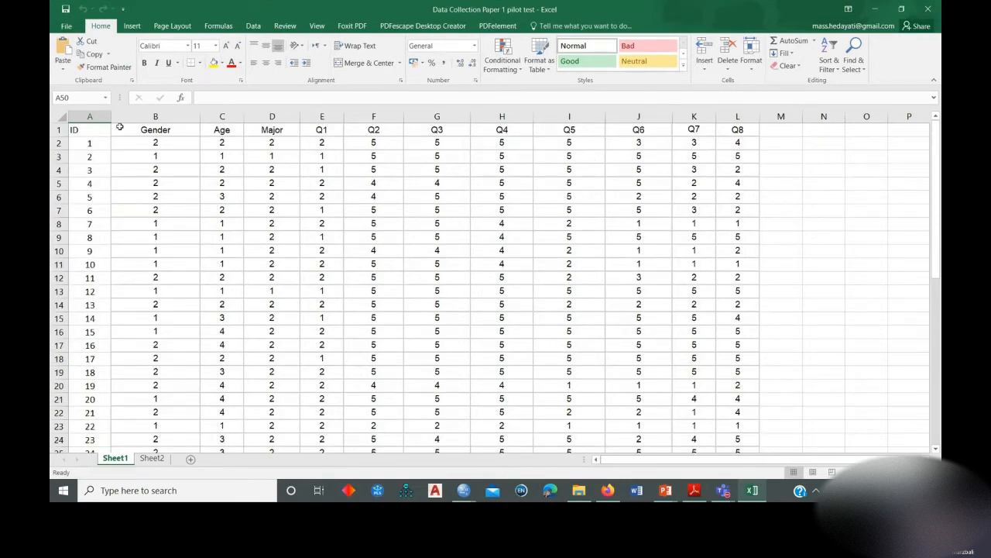
left_click(54, 129)
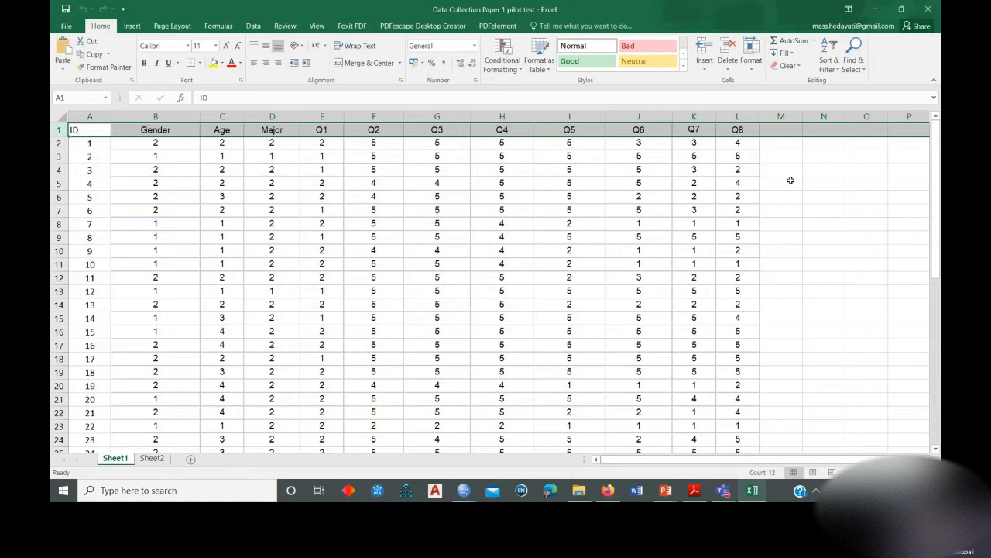
Return to the slide show and go back to the first Import data from Excel slide.
left_click(876, 12)
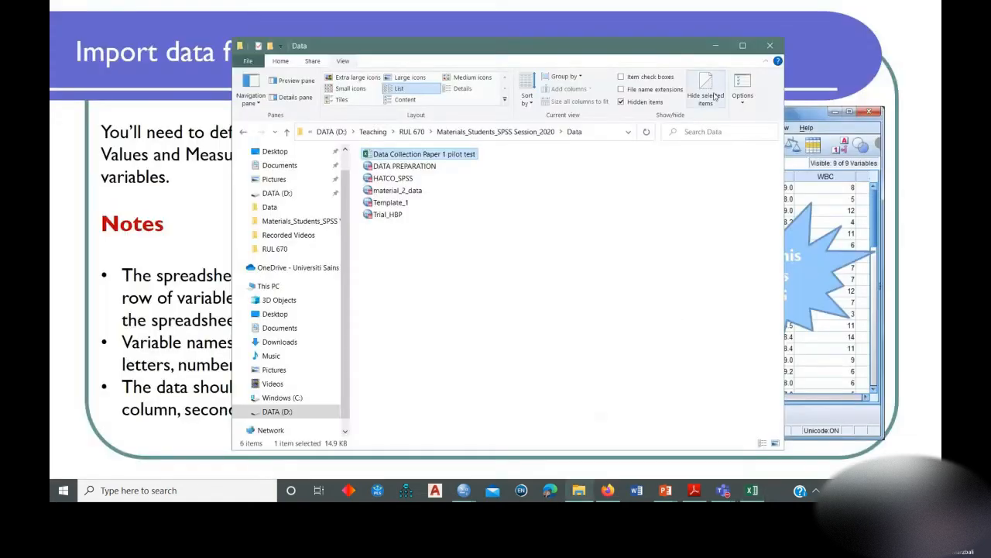
left_click(716, 50)
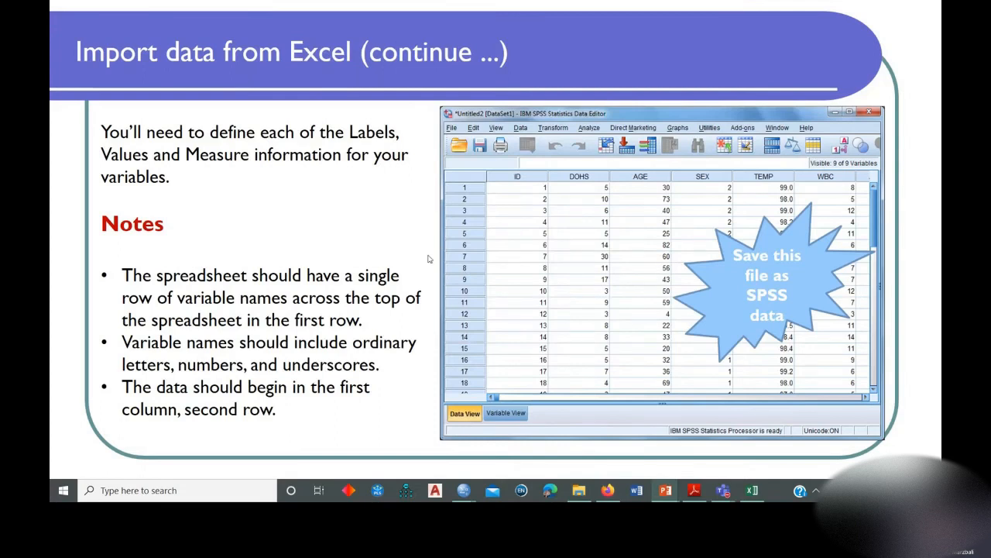
key("Left")
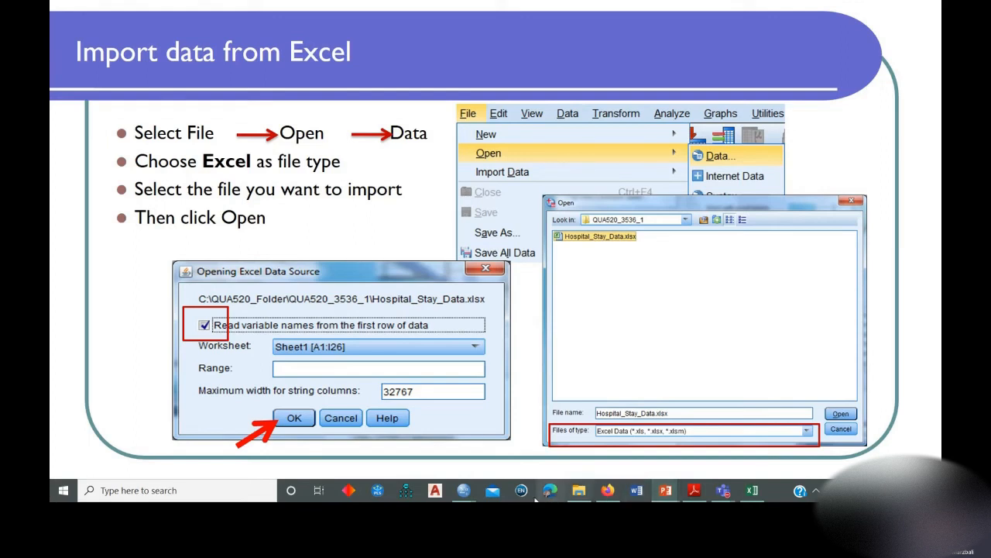
Switch to the Trial_HBP data editor in SPSS and create a new empty dataset.
mouse_move(465, 492)
left_click(399, 438)
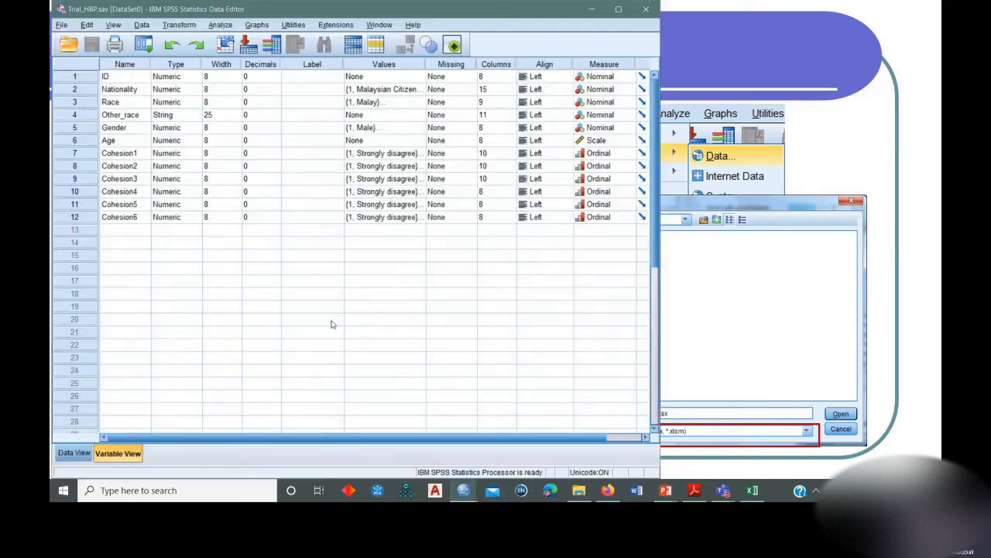
left_click(61, 25)
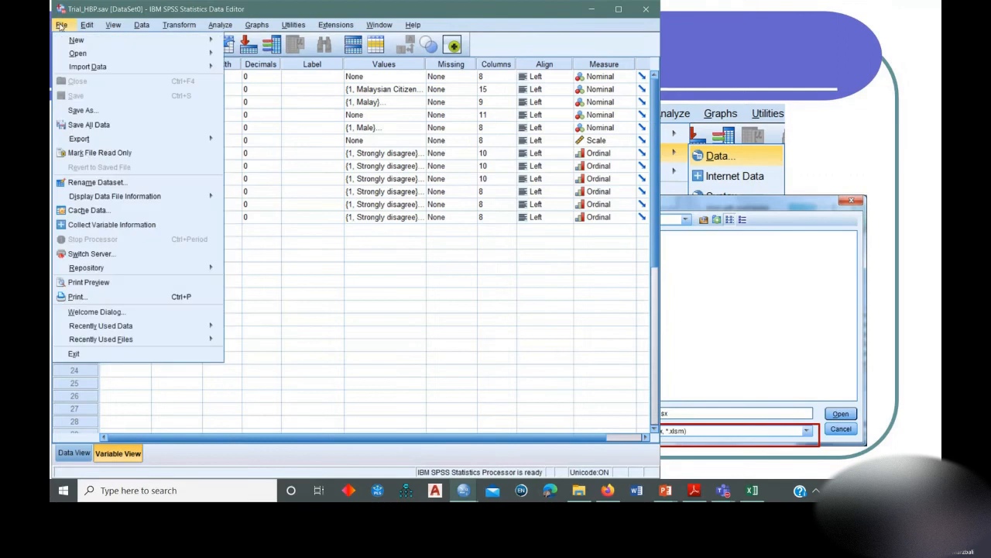
mouse_move(68, 42)
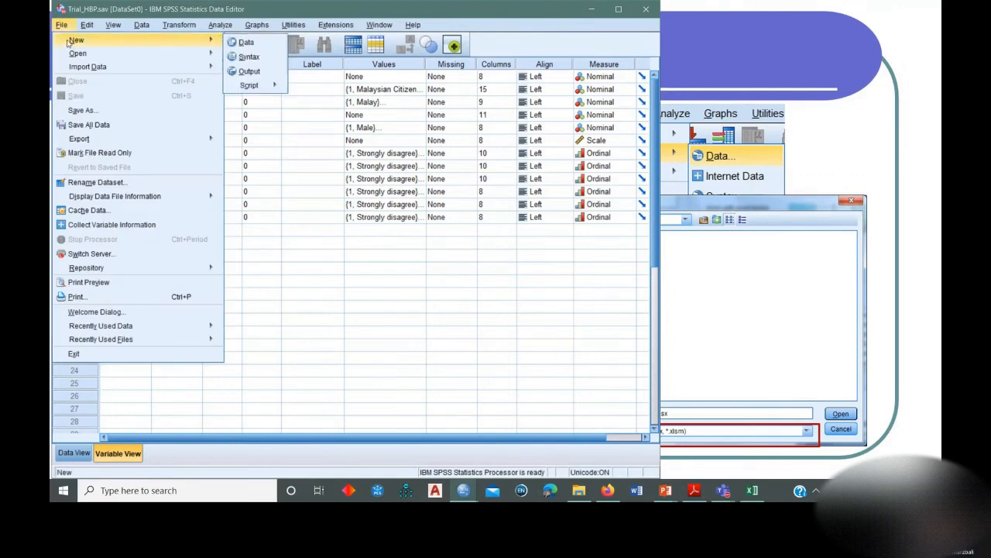
left_click(240, 44)
mouse_move(520, 33)
left_mouse_down()
mouse_move(614, 35)
mouse_move(558, 14)
mouse_move(517, 24)
left_mouse_up()
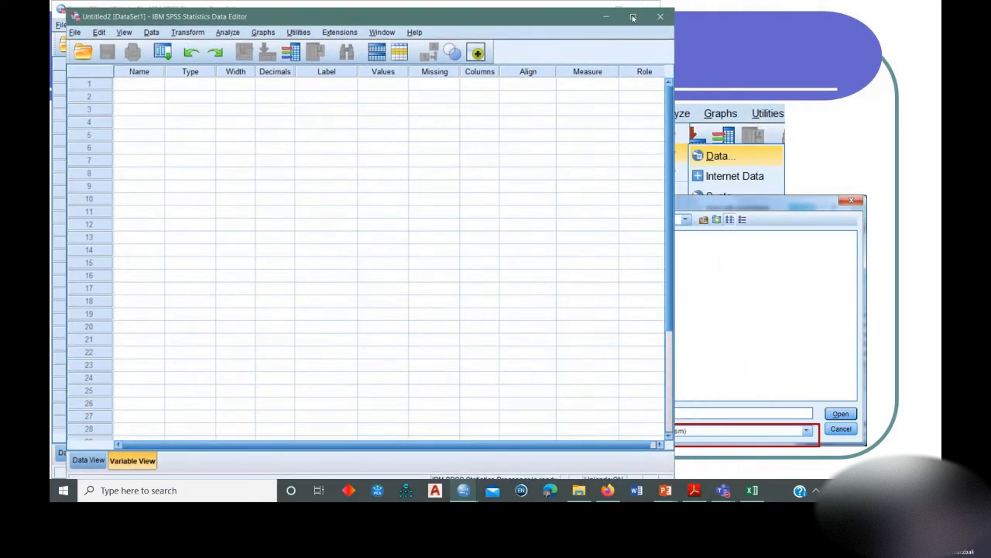
Close the Trial_HBP data file and bring the empty dataset's window to the front.
left_click(608, 19)
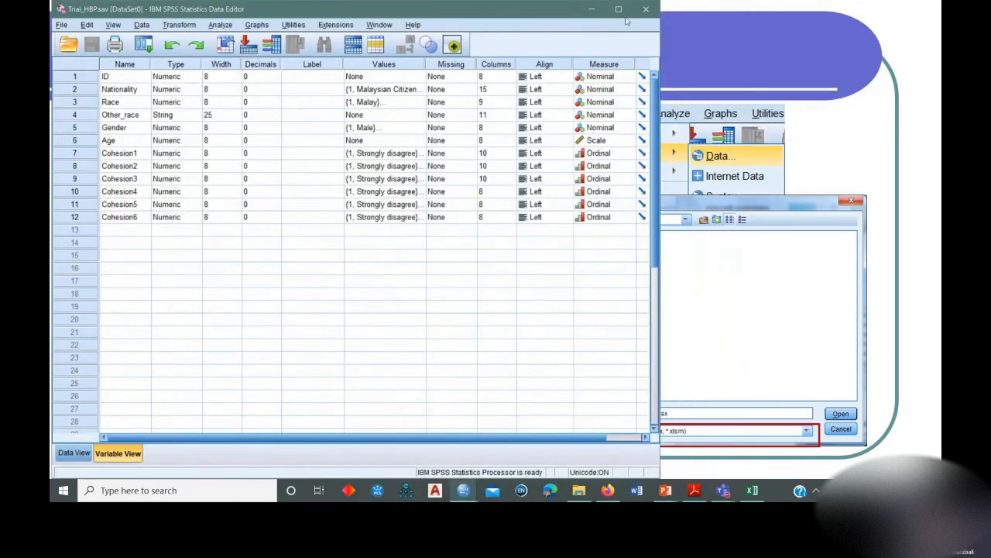
left_click(609, 14)
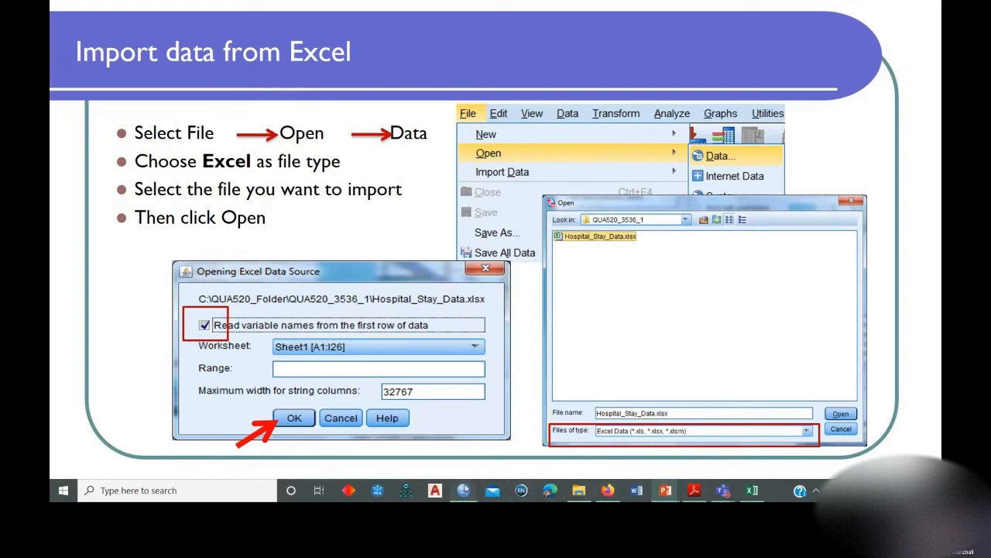
mouse_move(463, 490)
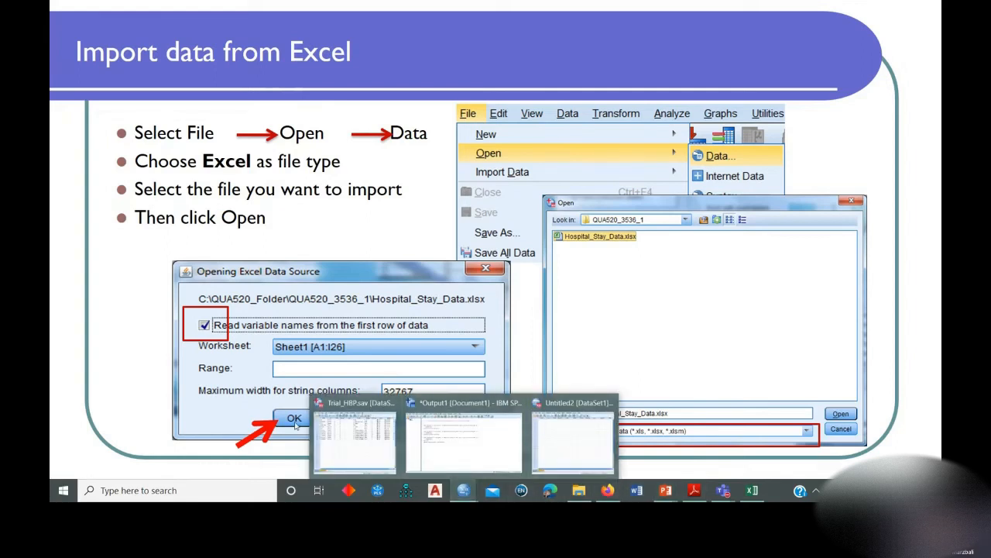
left_click(354, 437)
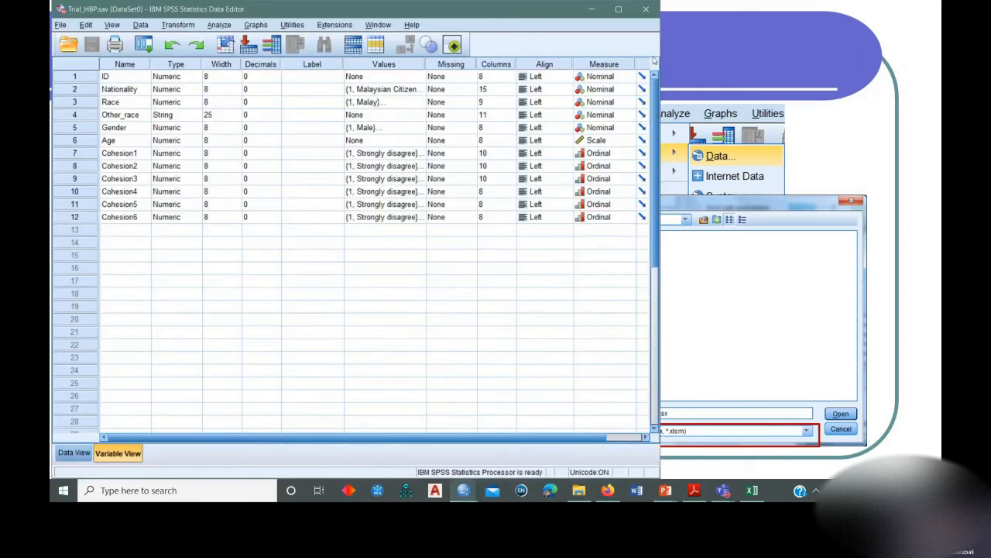
left_click(645, 14)
mouse_move(463, 490)
left_click(525, 451)
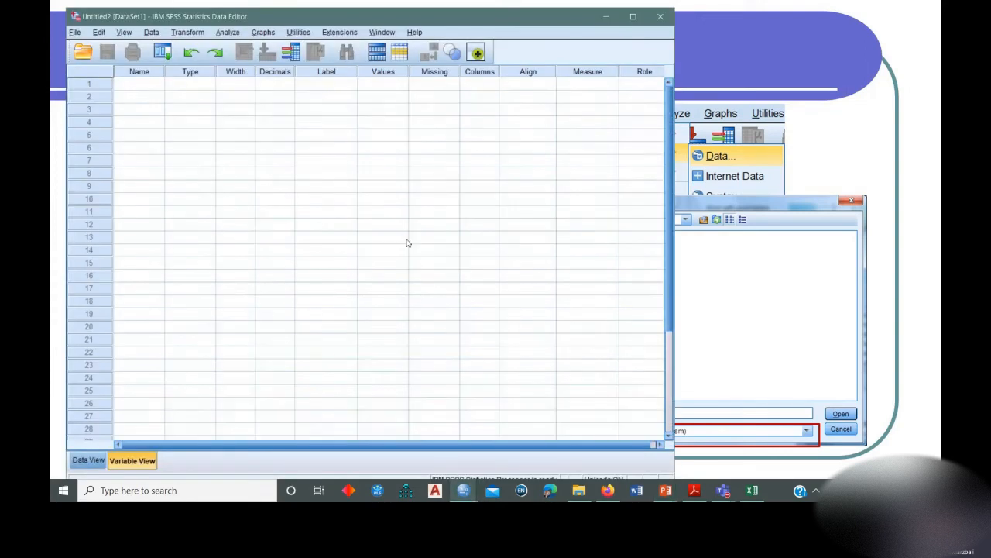
left_click_drag(439, 21, 433, 20)
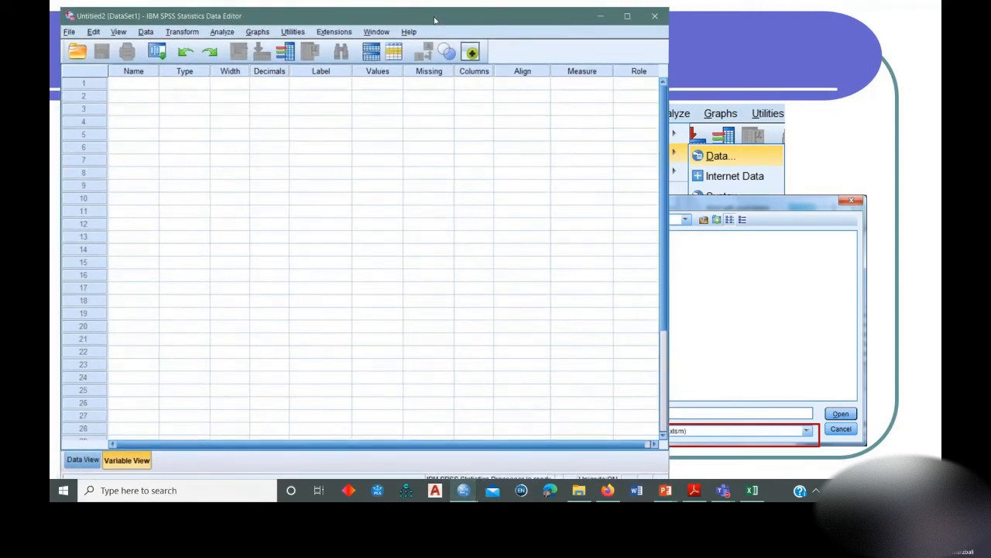
Open Data Collection Paper 1 pilot test.xlsx from the Data folder as a data file, using the Excel file type.
left_click(67, 32)
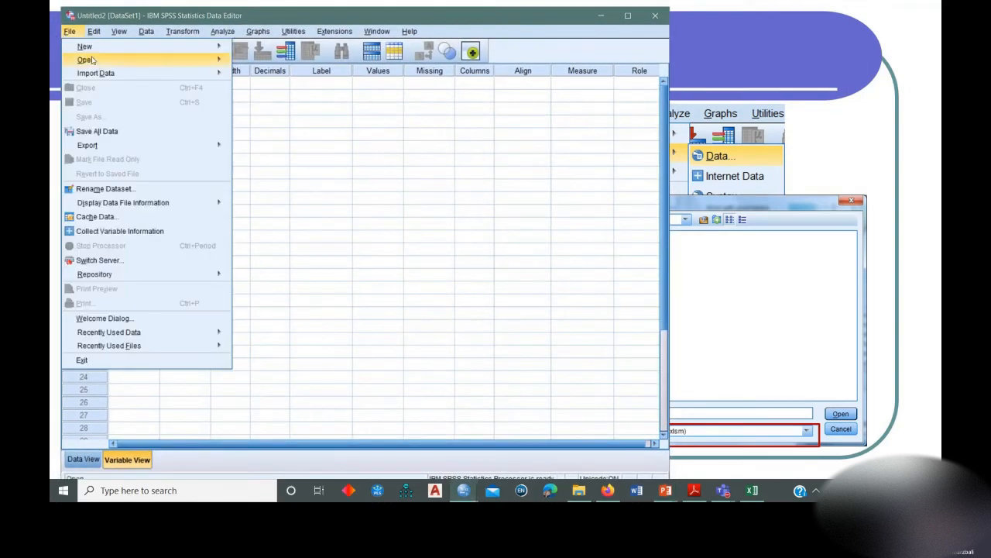
mouse_move(96, 62)
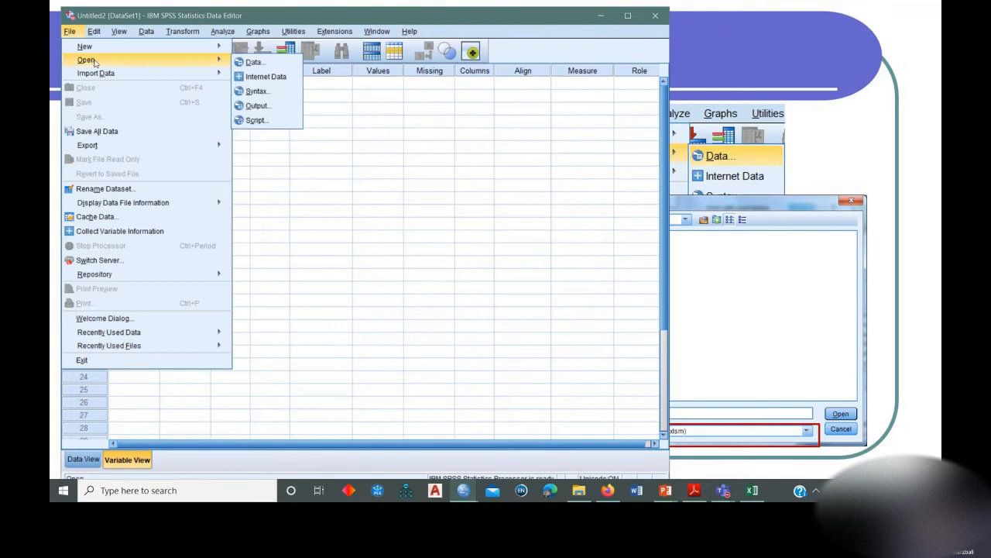
left_click(273, 68)
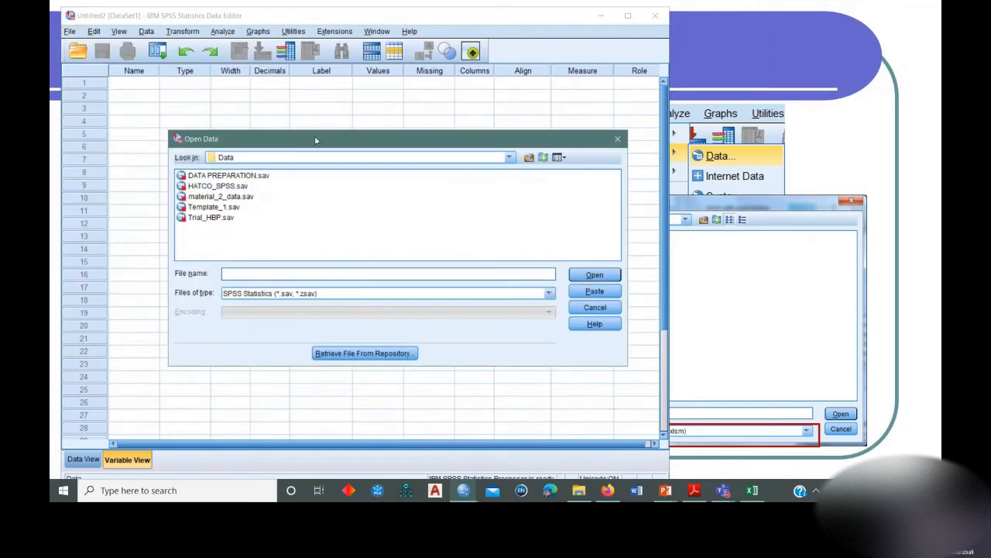
left_click_drag(317, 141, 342, 107)
left_click(339, 261)
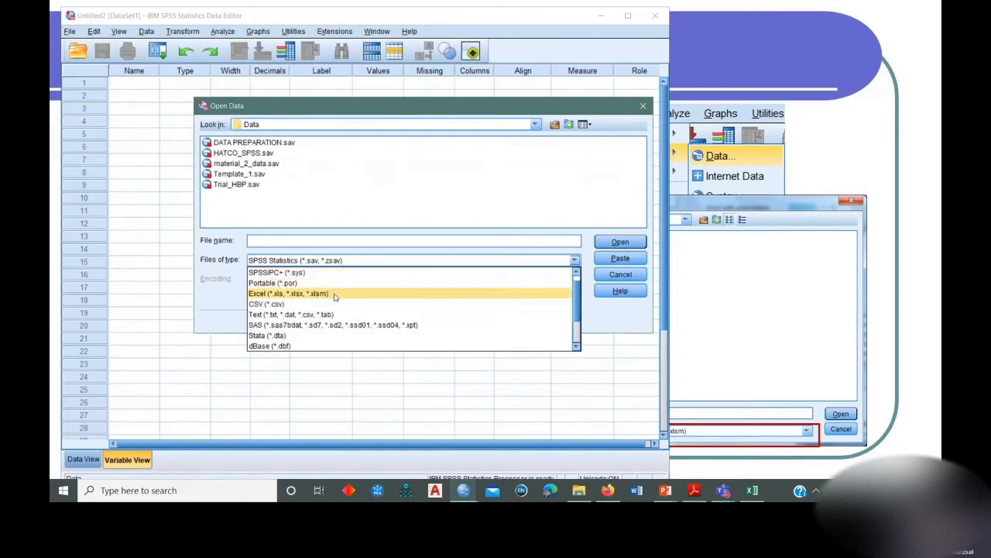
left_click(334, 294)
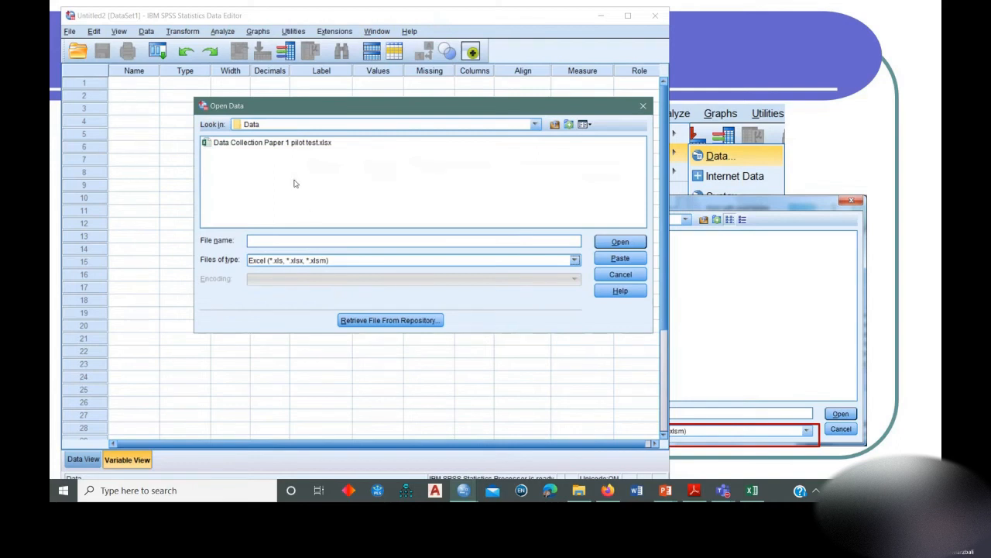
left_click(270, 144)
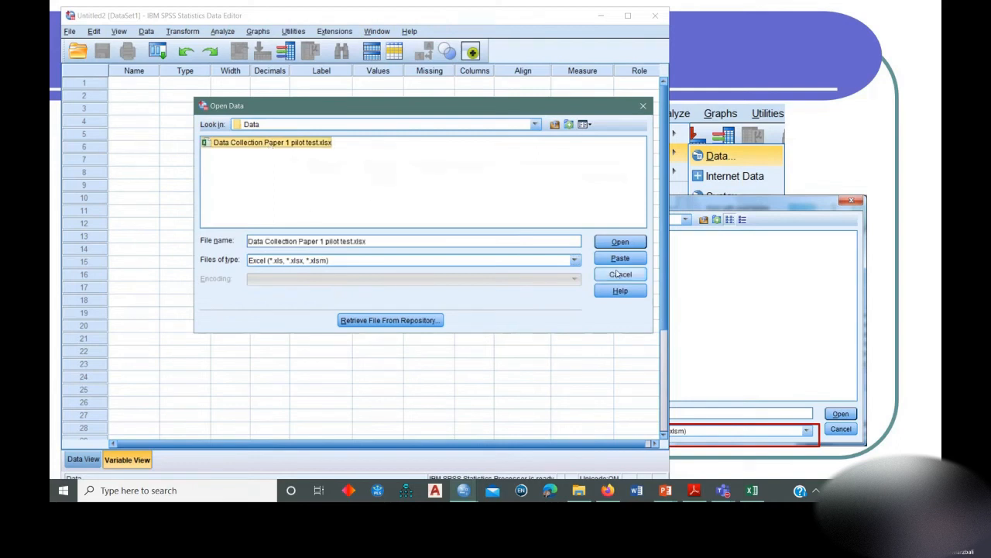
left_click(612, 241)
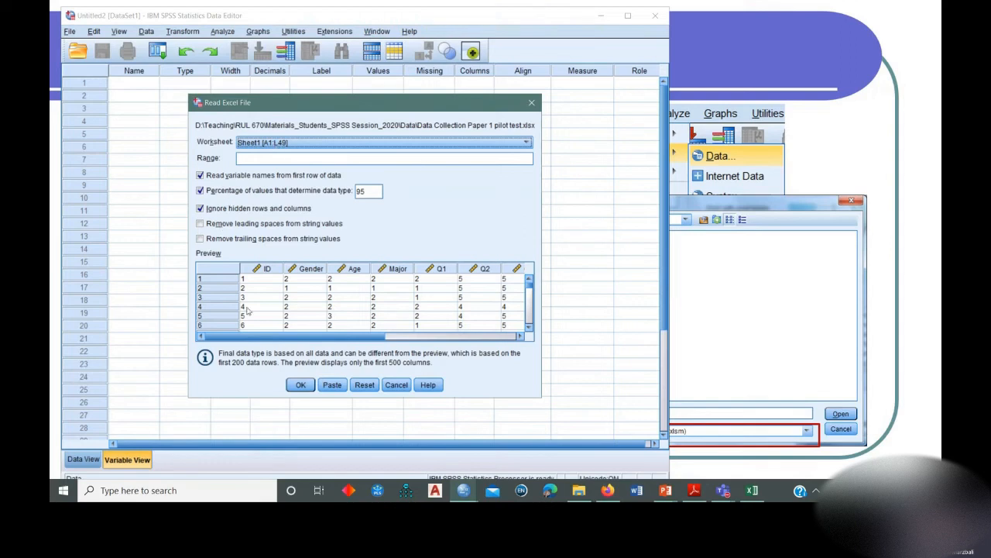
Import Sheet1 with variable names read from the first row and maximize the imported dataset's window.
left_click(300, 385)
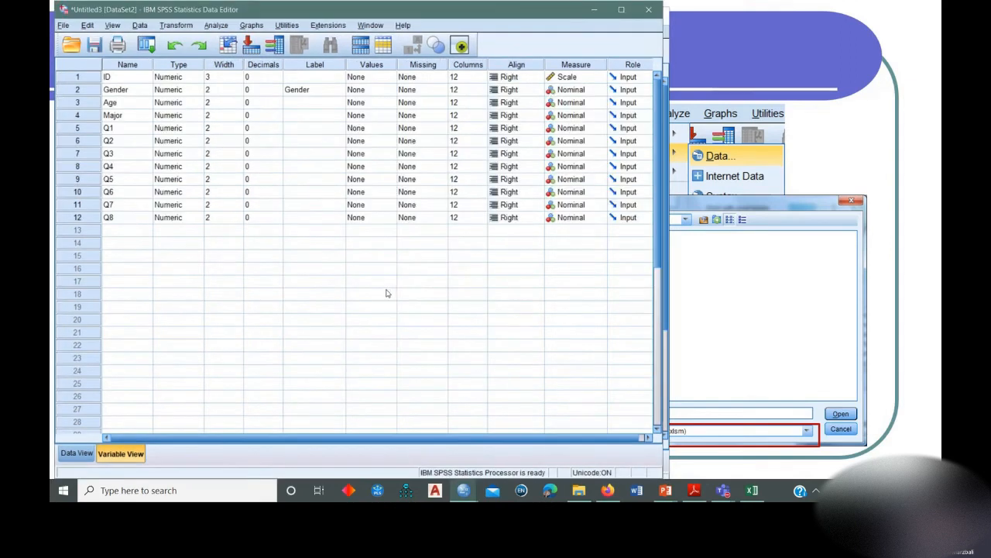
left_click(621, 11)
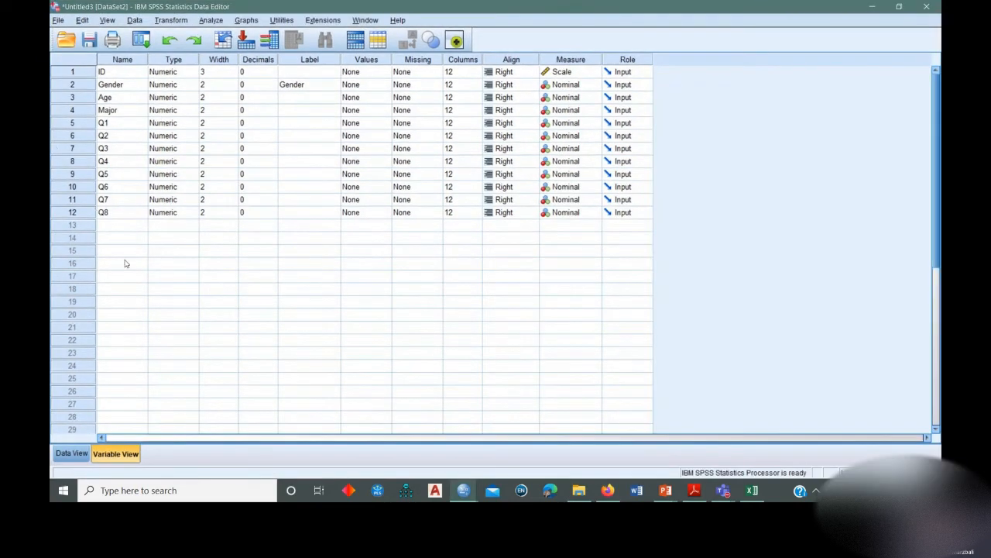
left_click(725, 493)
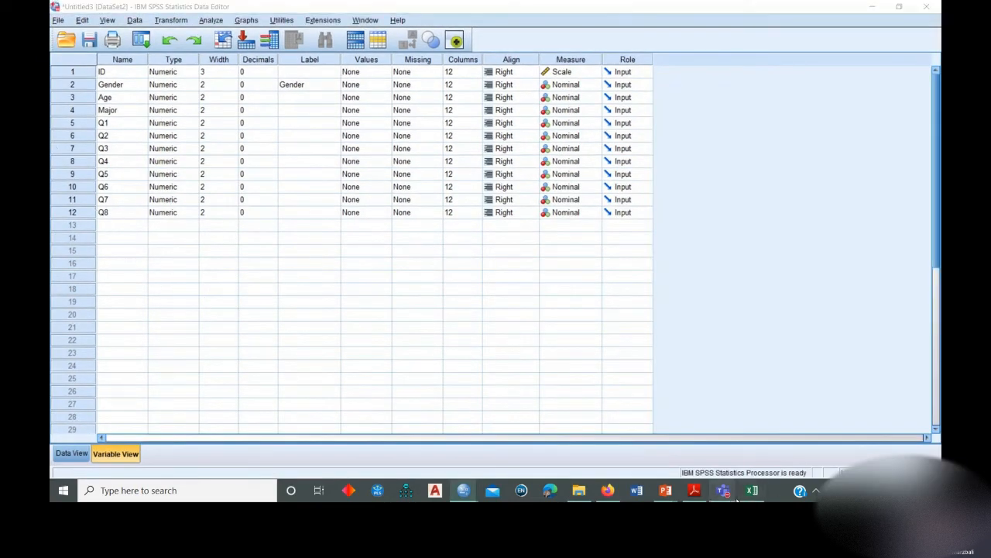
Switch to the Excel workbook to check the variable names in Sheet1's first row through Q8, and return to SPSS.
left_click(754, 495)
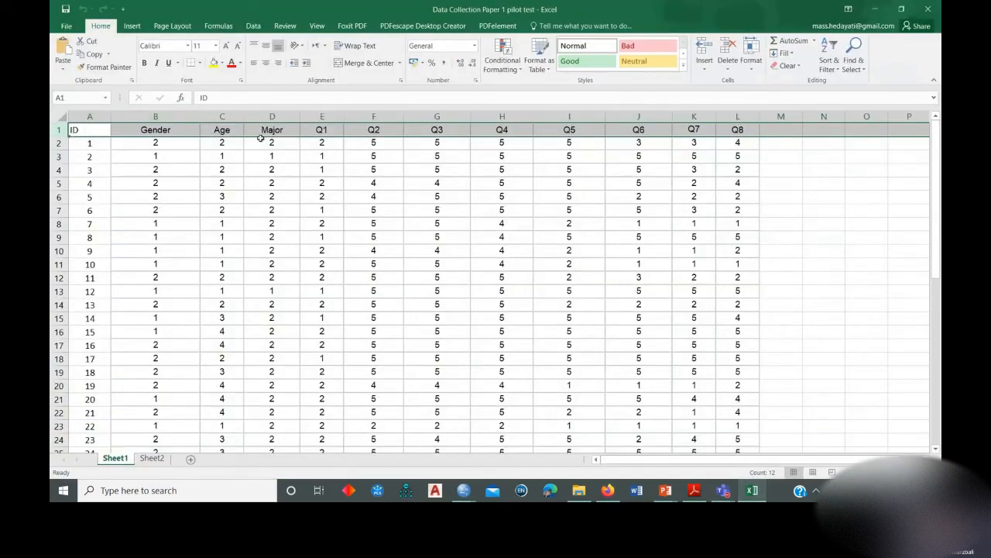
left_click(737, 130)
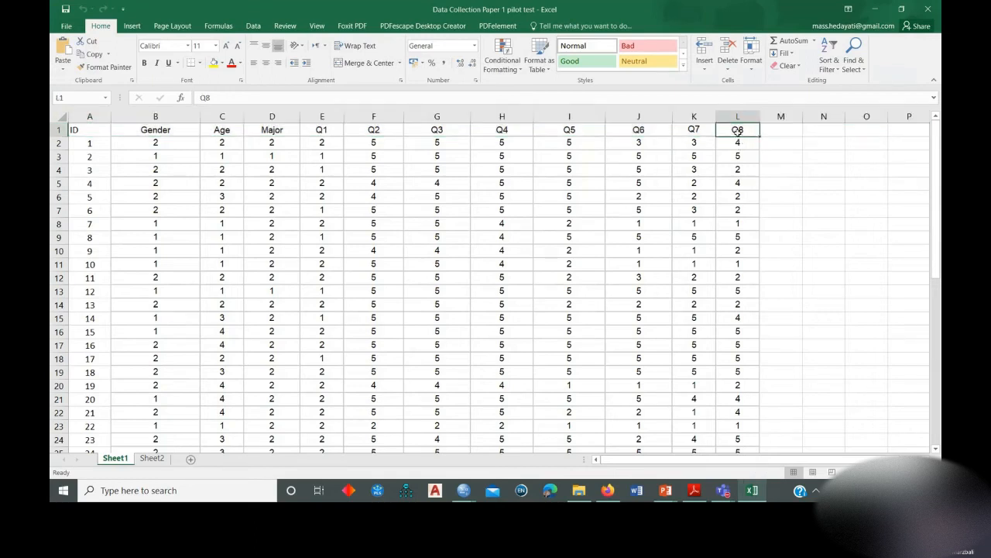
left_click(875, 9)
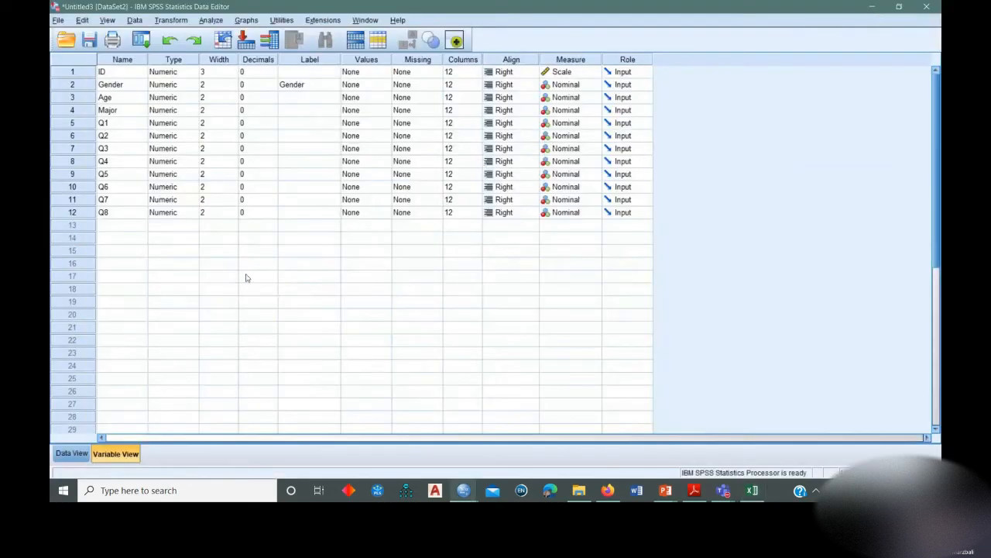
Review the imported variable definitions, going through the names ID, Gender, Age and Major and the Label column.
left_click(113, 73)
left_click(115, 84)
left_click(116, 97)
left_click(118, 110)
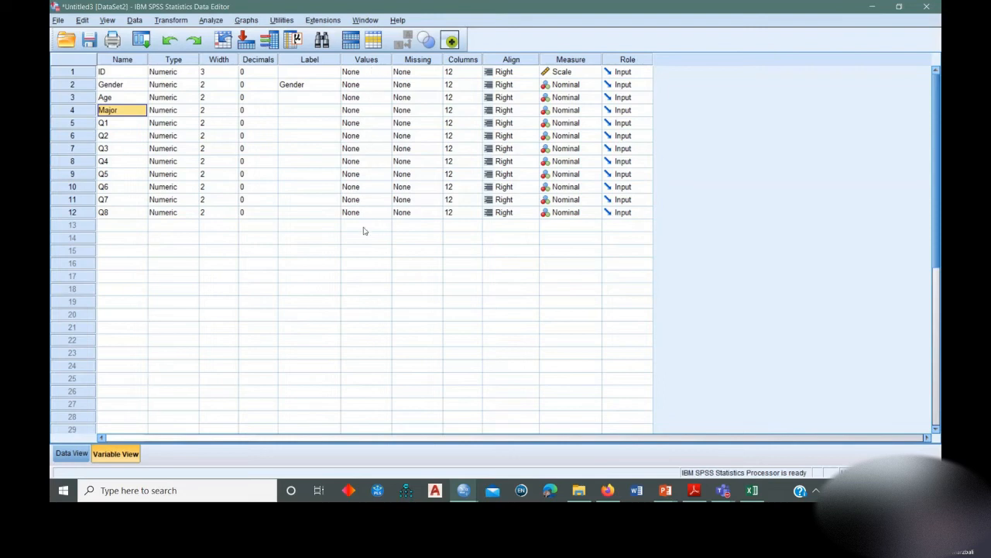
left_click(313, 150)
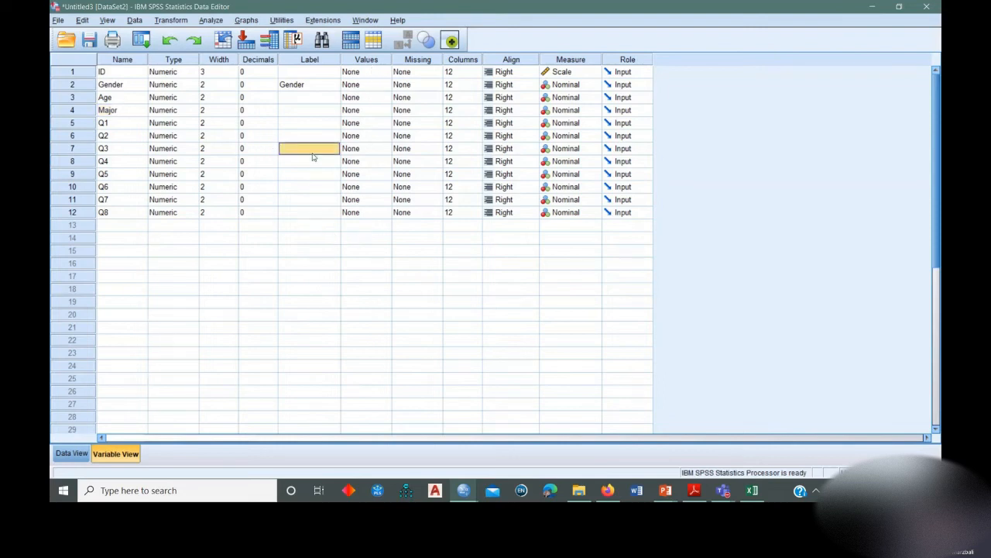
Examine the imported cases in Data View down to the last filled row, and return to Variable View.
left_click(71, 453)
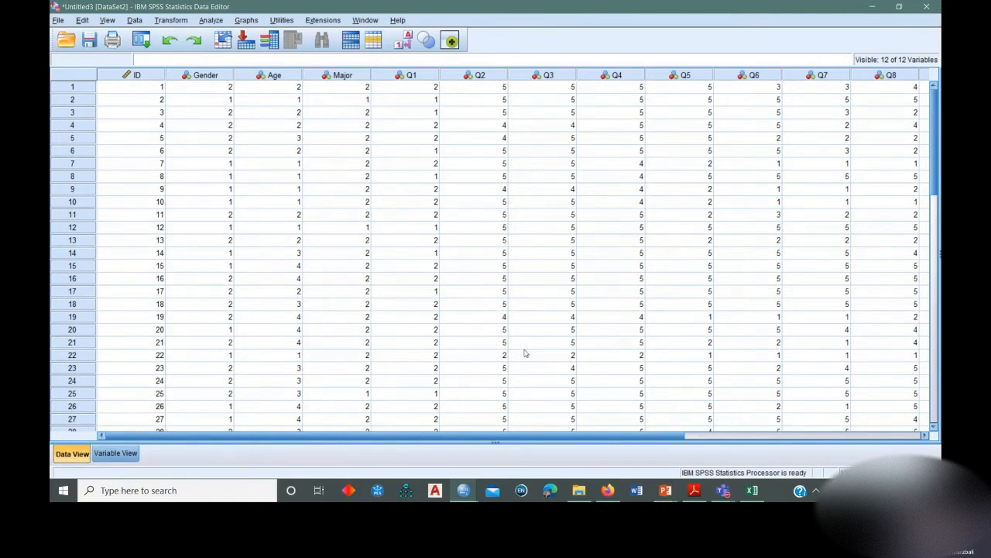
scroll(199, 273, "down", 11)
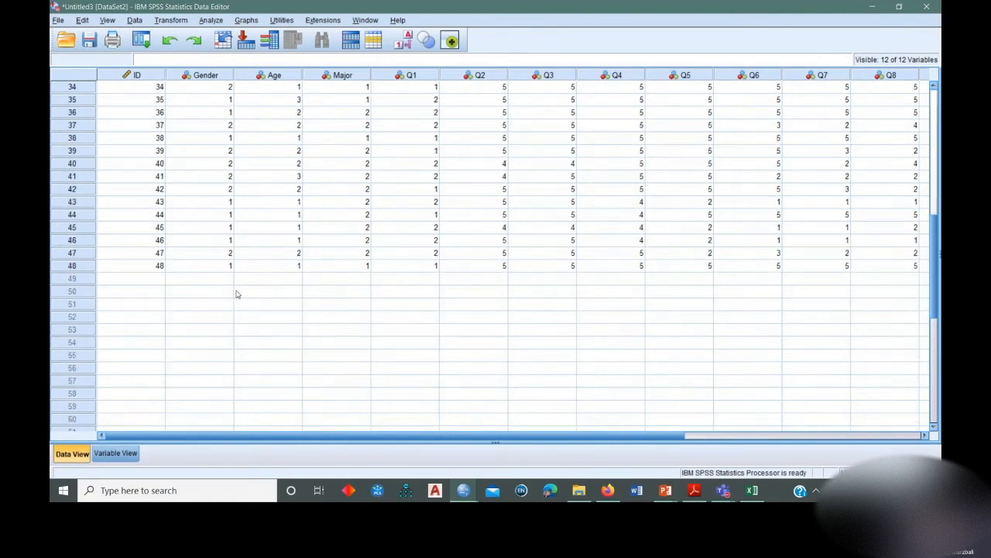
scroll(245, 299, "up", 1)
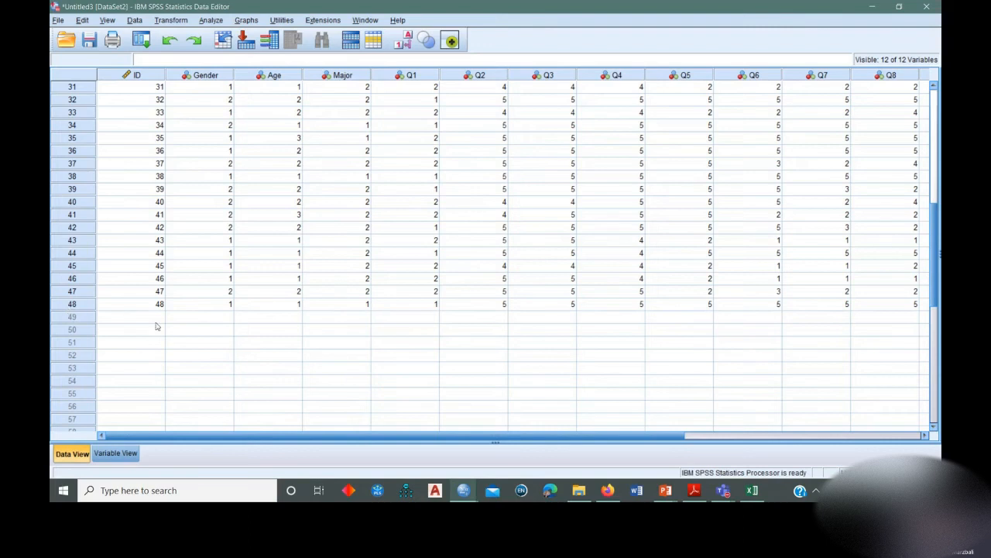
left_click(183, 308)
left_click(92, 306)
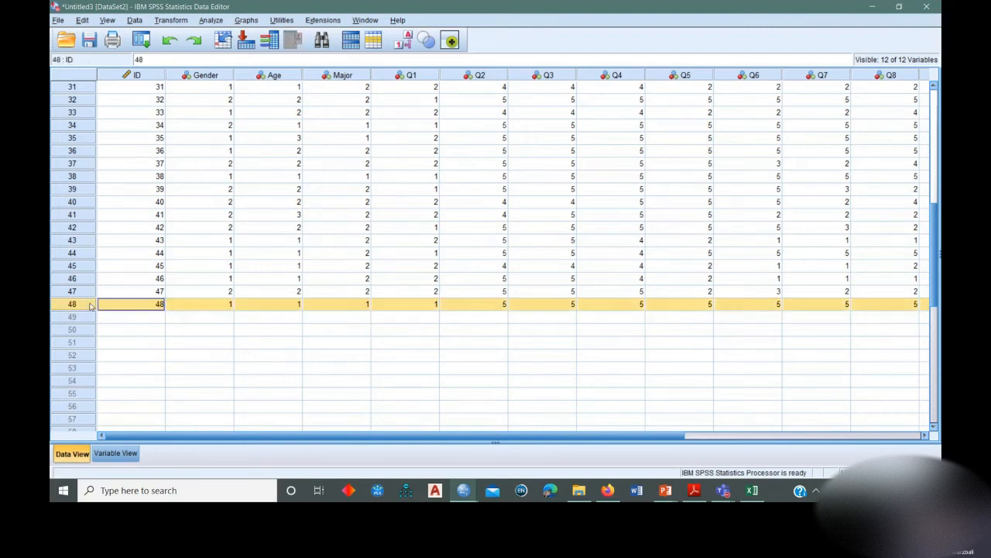
scroll(399, 322, "up", 10)
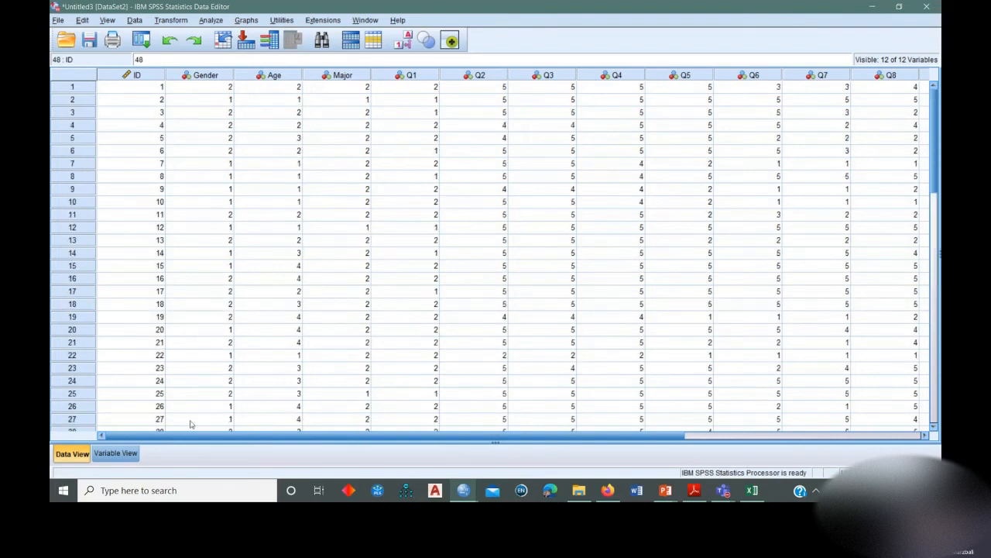
left_click(127, 453)
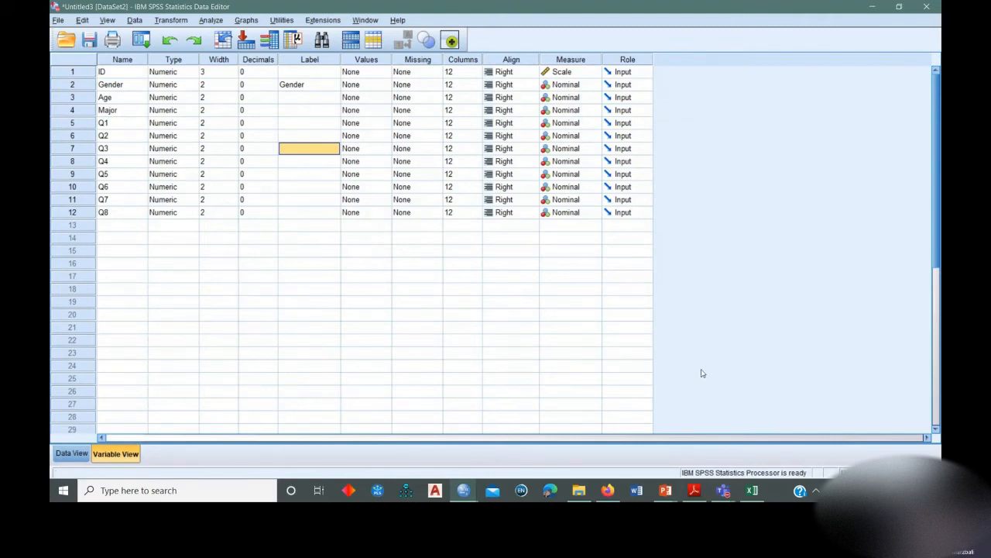
Switch to the PowerPoint slide show and advance from the Excel import slides to the slide "Data cleaning and why it matters!".
left_click(665, 495)
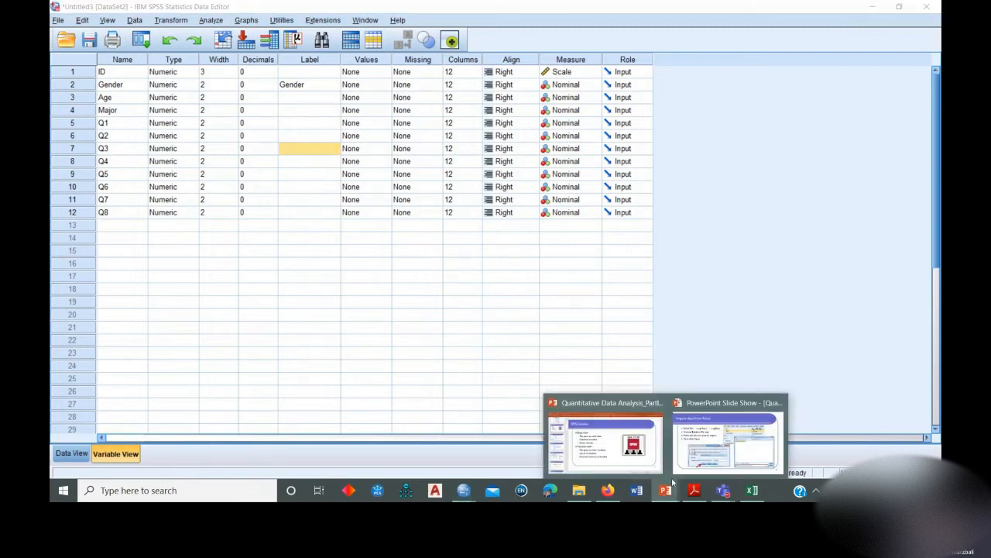
left_click(720, 434)
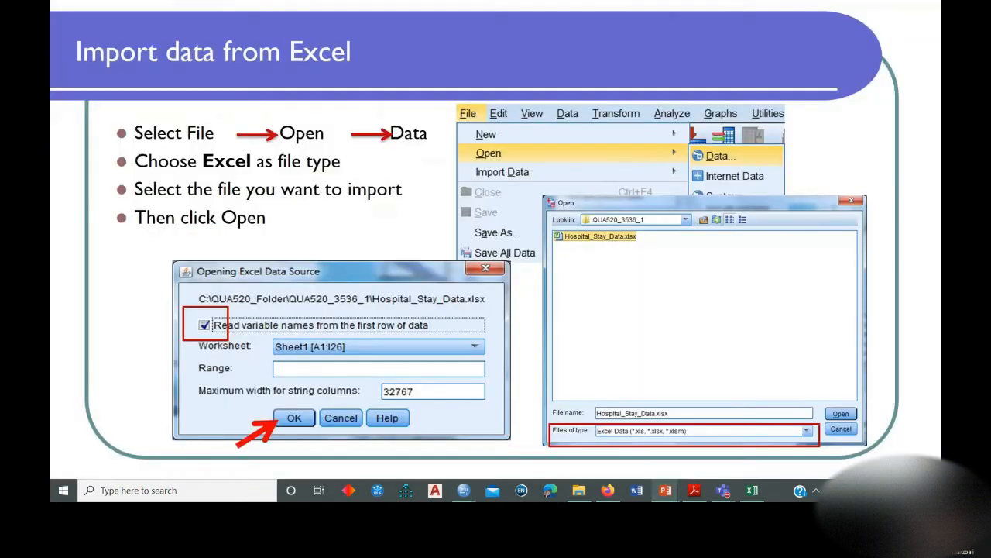
left_click(685, 288)
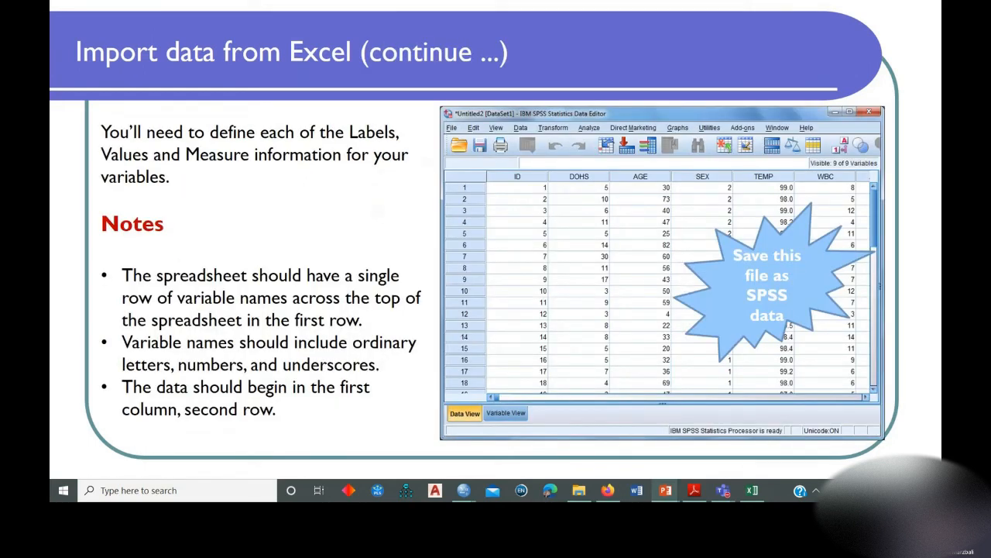
key("Right")
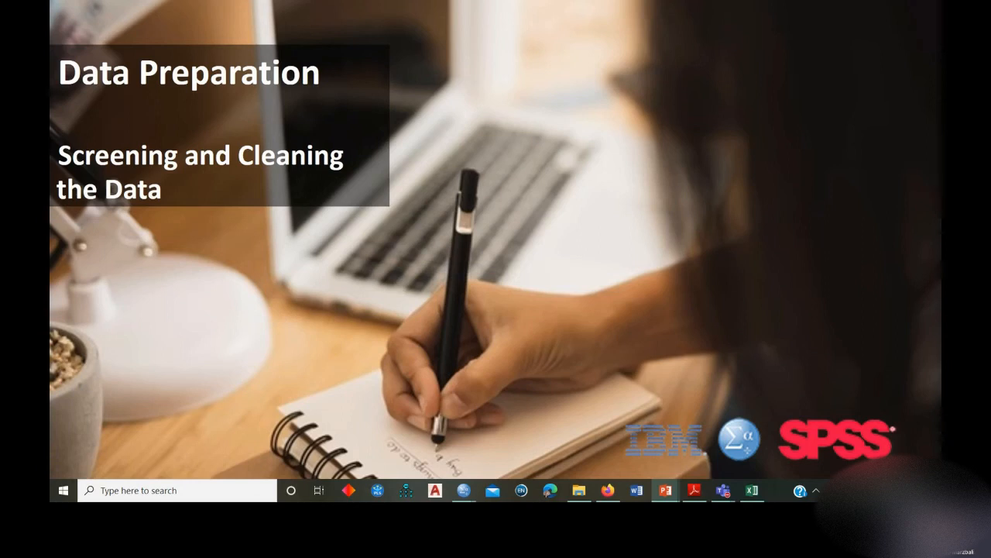
key("Right")
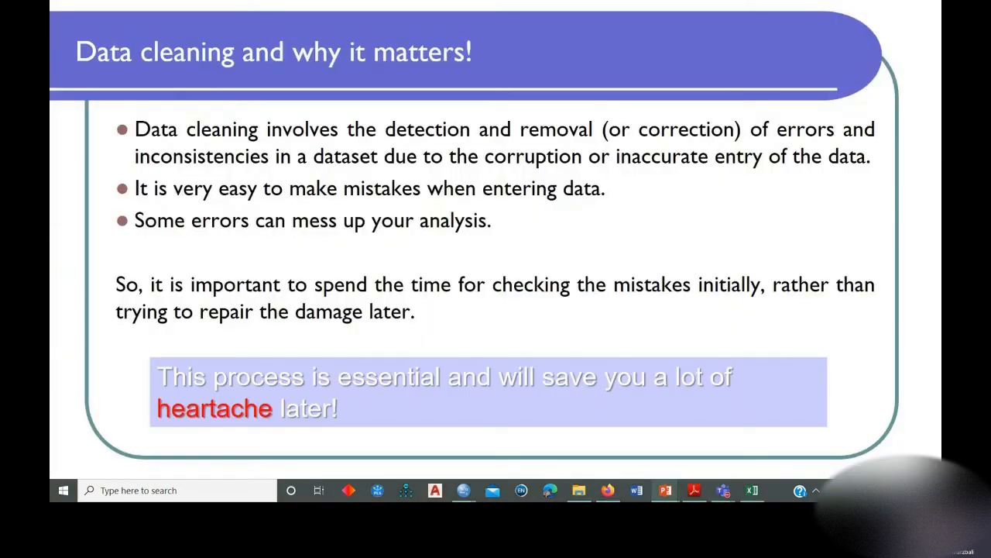
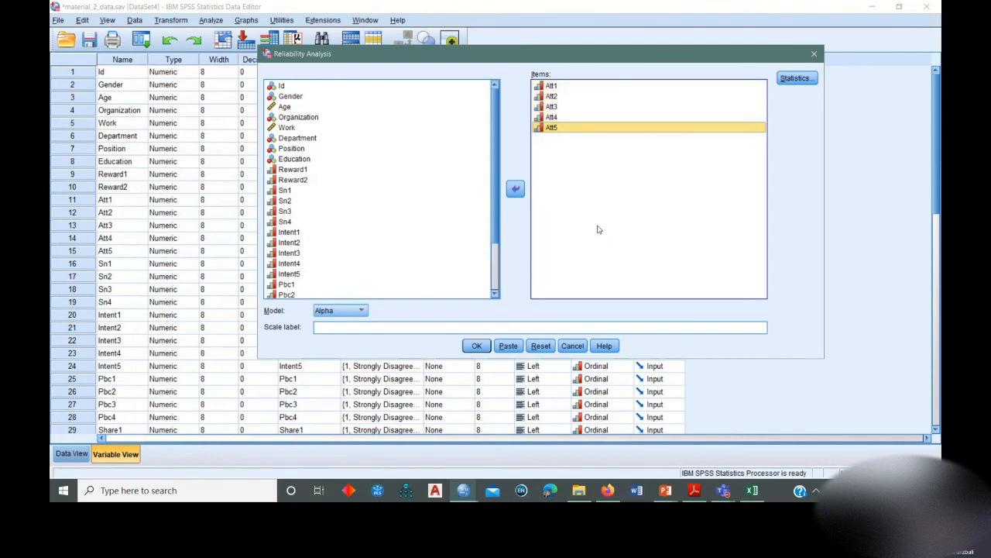
Run the reliability analysis on Att1 to Att5 with the item, scale and scale-if-item-deleted descriptives.
left_click_drag(551, 53, 519, 82)
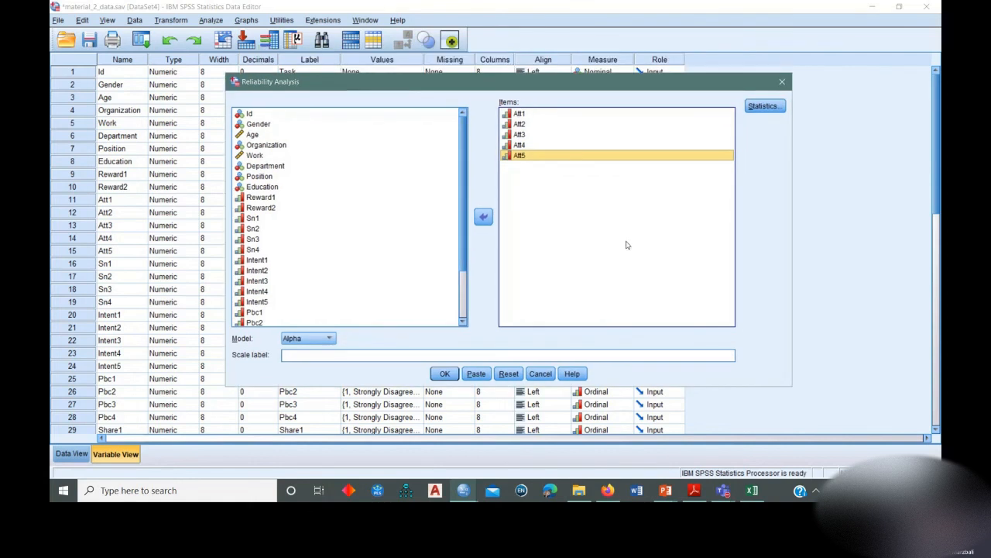
left_click(770, 107)
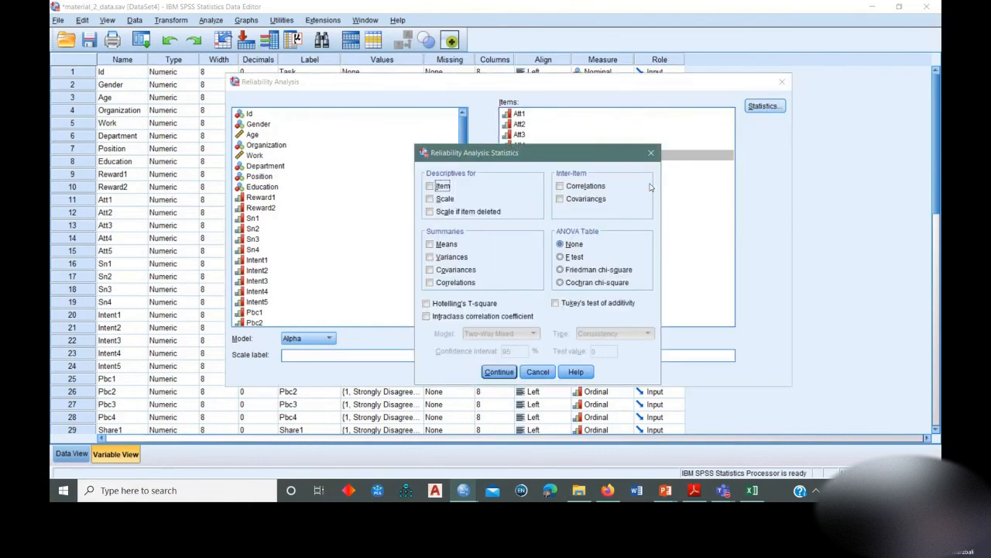
left_click(441, 188)
left_click(443, 199)
left_click(443, 213)
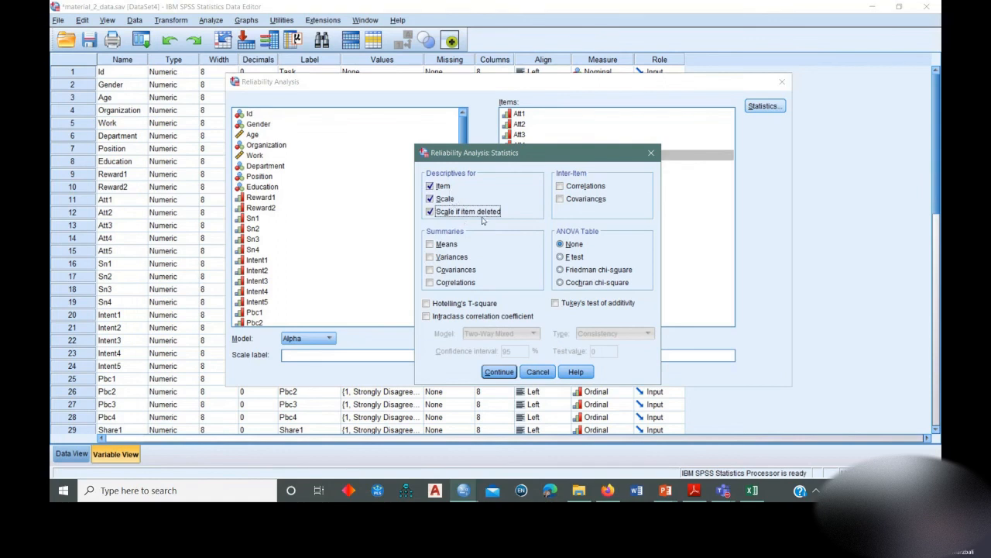
left_click(497, 372)
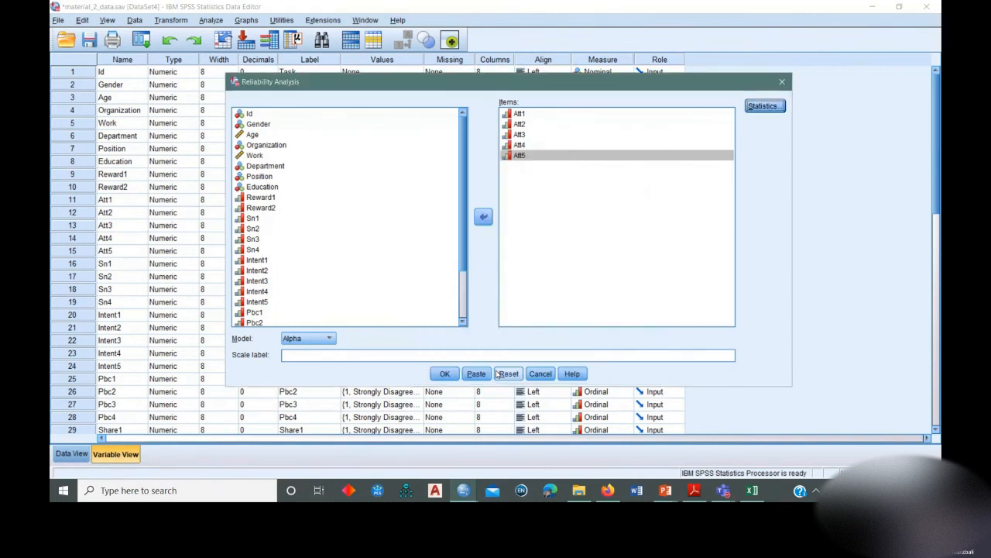
left_click(444, 374)
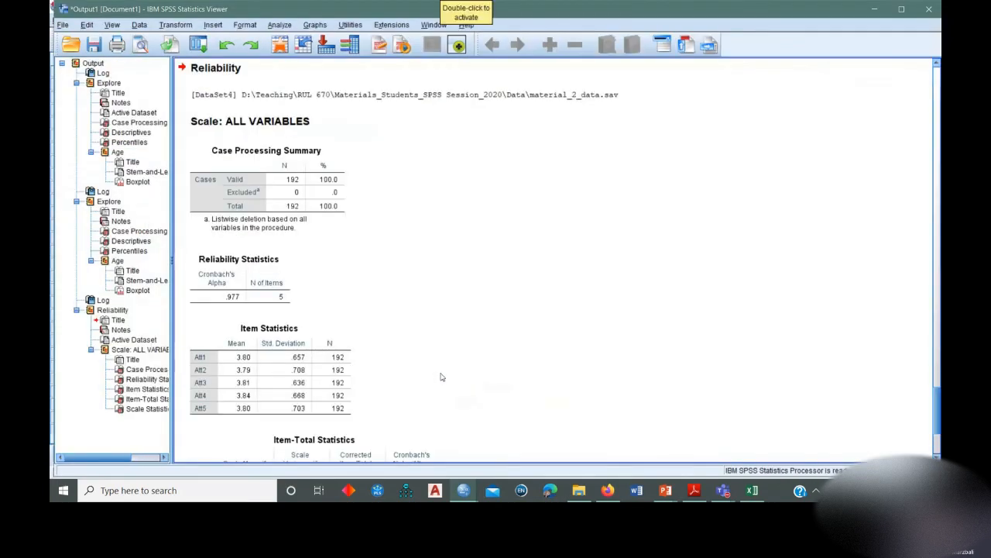
Review the reliability output, focusing on the Case Processing Summary and the Cronbach's Alpha in the Reliability Statistics table.
scroll(441, 377, "down", 5)
scroll(419, 341, "up", 4)
scroll(394, 309, "down", 3)
scroll(395, 310, "down", 1)
scroll(298, 225, "up", 2)
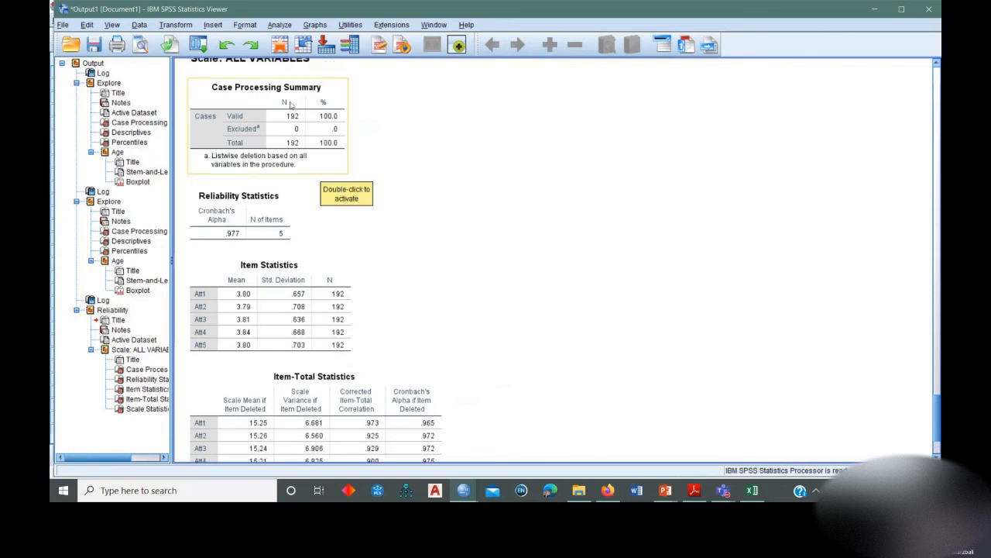
scroll(298, 267, "down", 2)
scroll(309, 309, "up", 1)
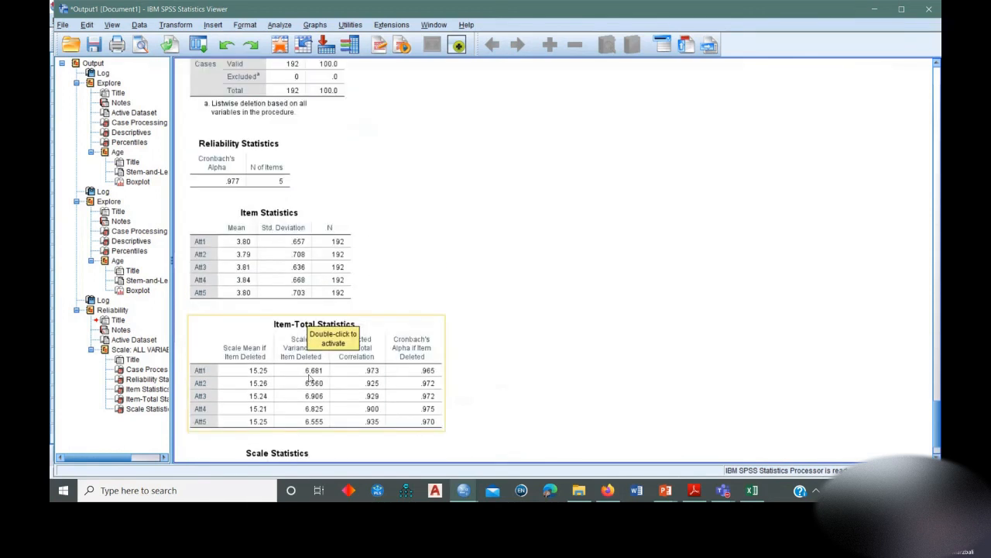
left_click(252, 168)
scroll(252, 168, "up", 2)
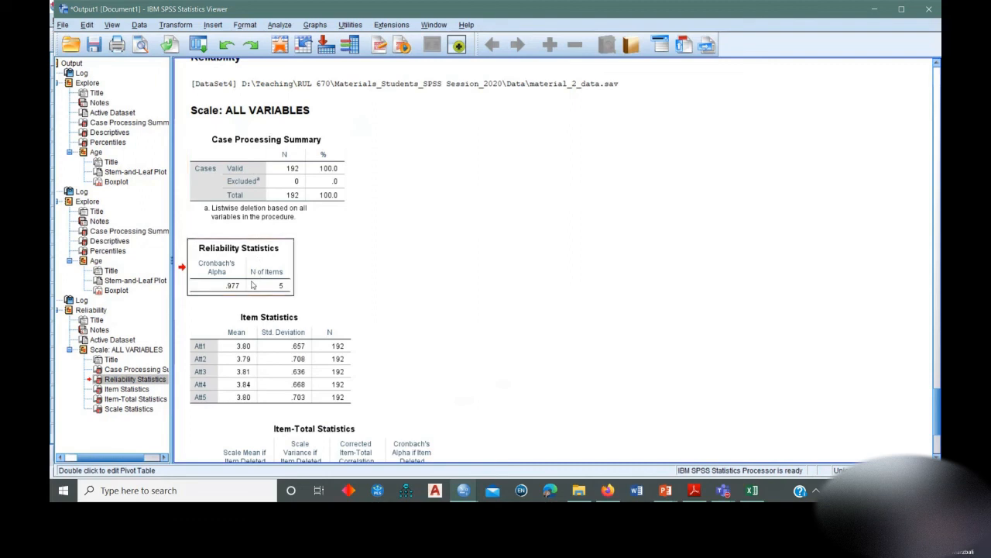
left_click(250, 172)
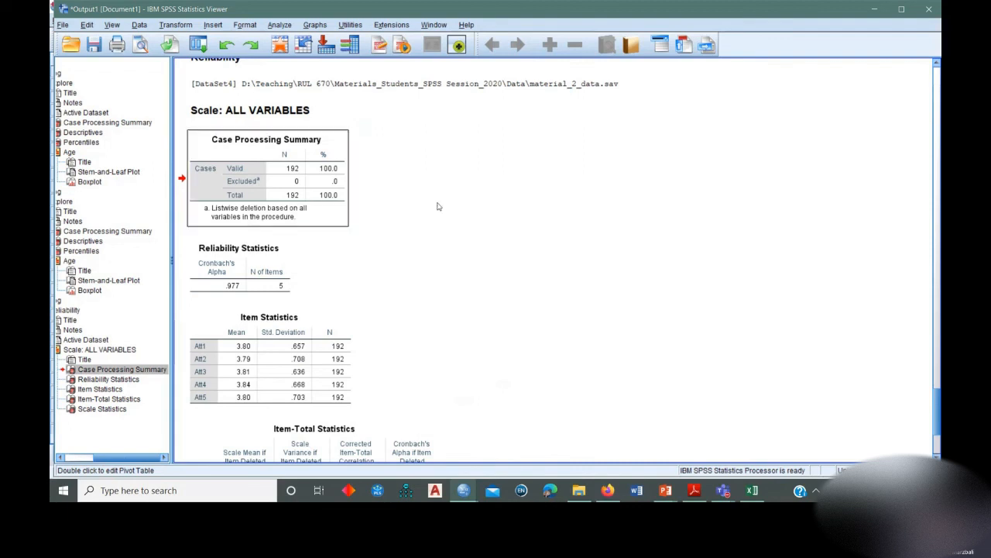
scroll(405, 206, "down", 1)
left_click(261, 220)
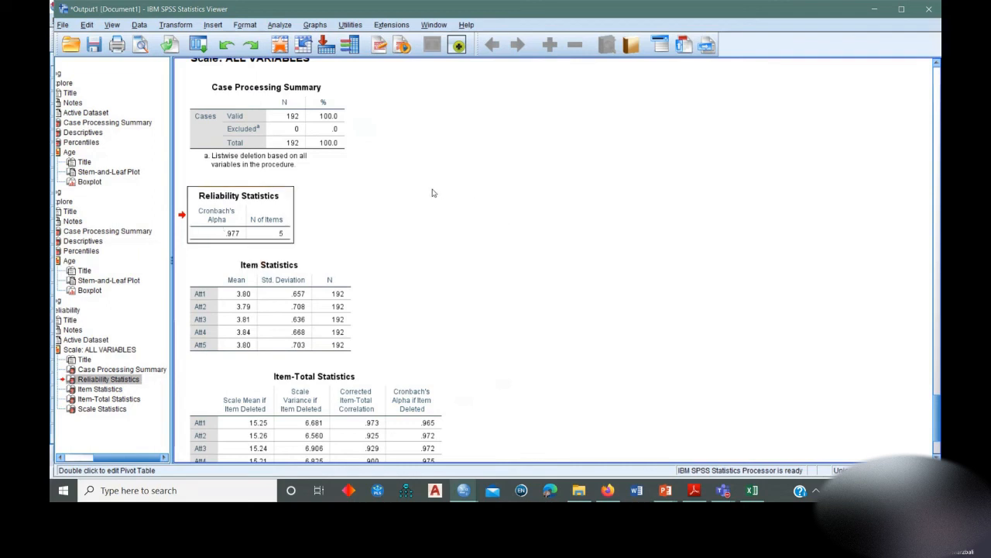
Examine the Item-Total Statistics table, comparing the corrected item-total correlations and Cronbach's Alpha if Item Deleted with the overall alpha.
scroll(433, 193, "down", 3)
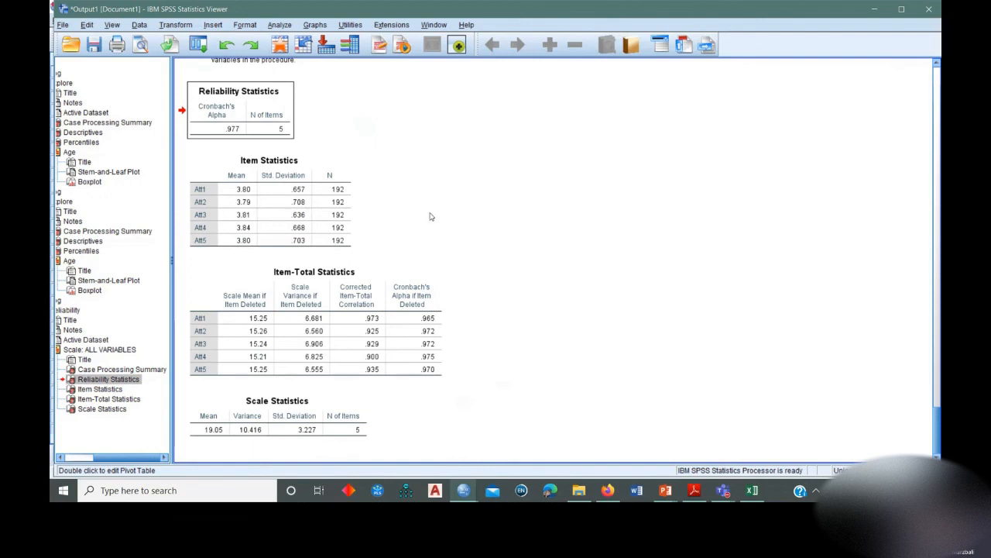
left_click(364, 322)
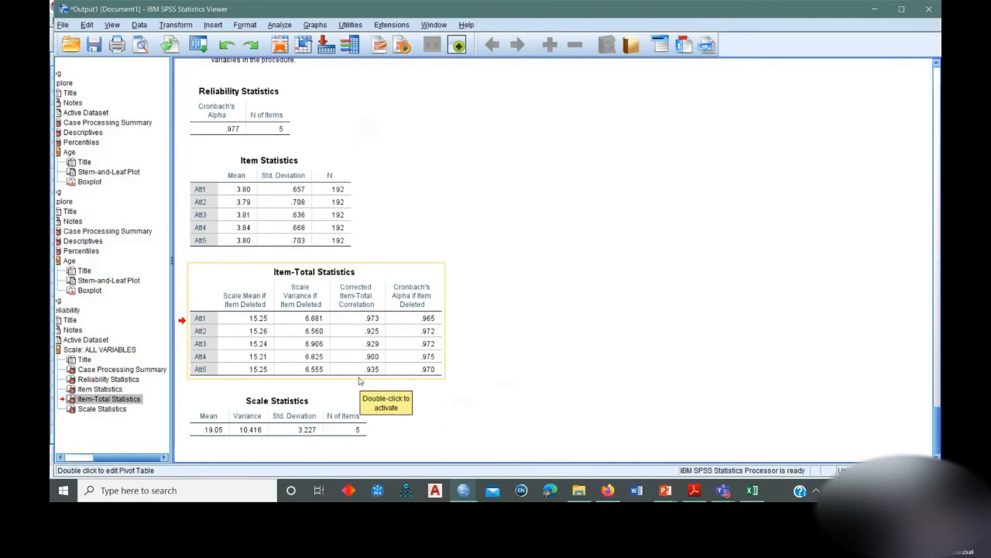
left_click(563, 262)
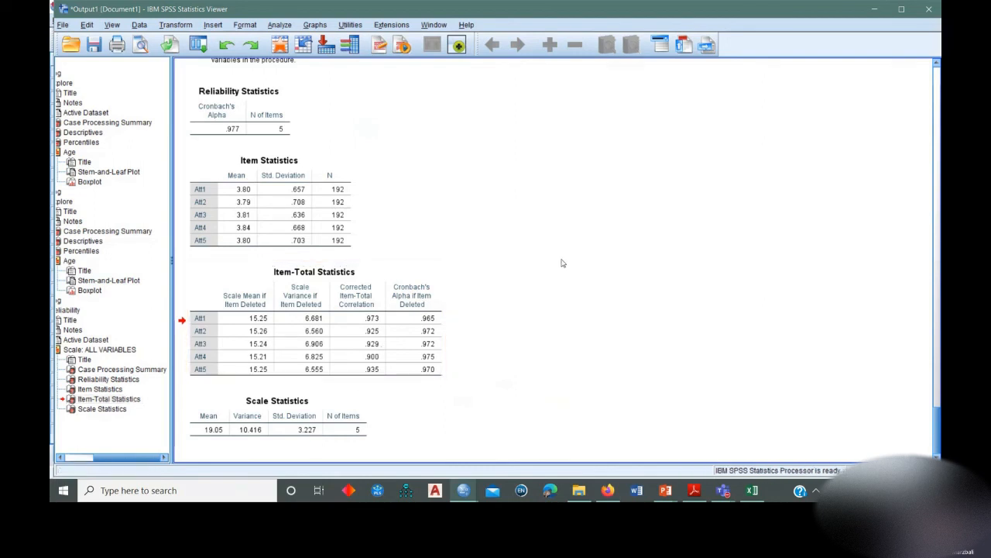
left_click(224, 138)
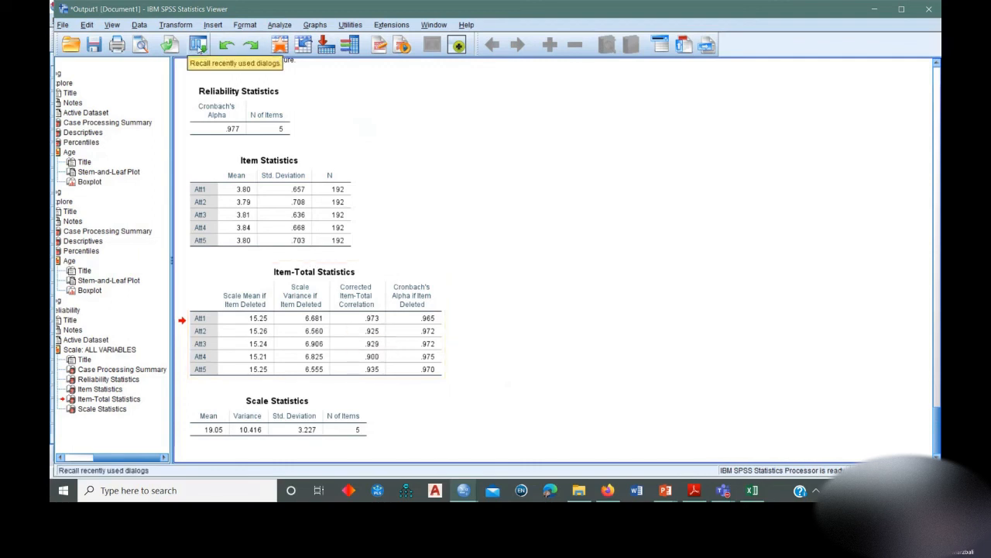
Rerun the reliability analysis with Att1 removed from the items and check the resulting tables.
left_click(198, 44)
left_click(211, 65)
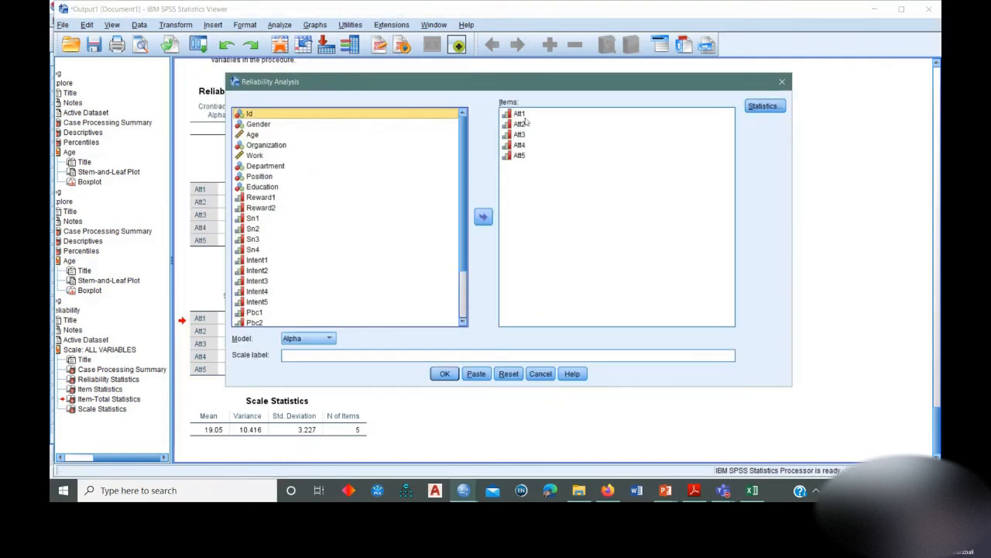
left_click(524, 116)
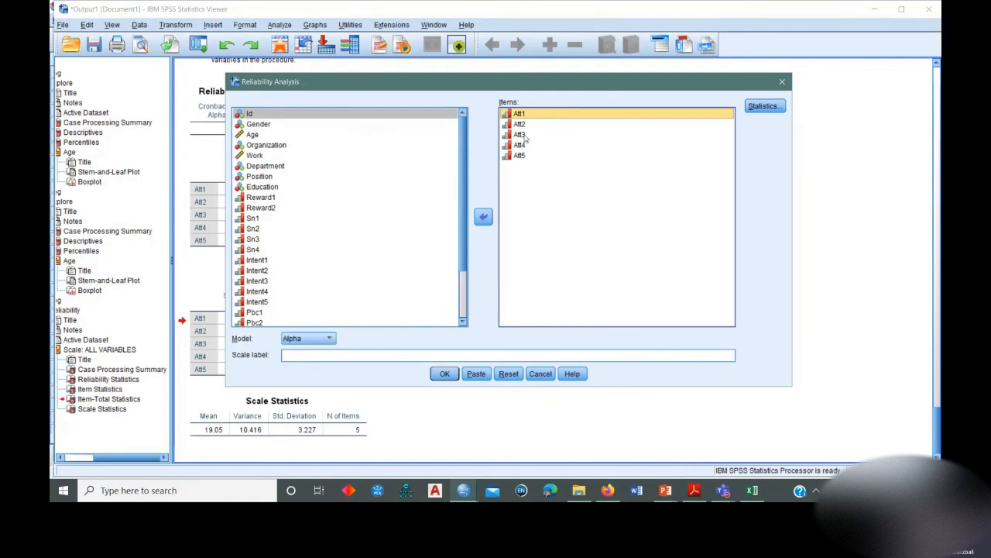
left_click(483, 217)
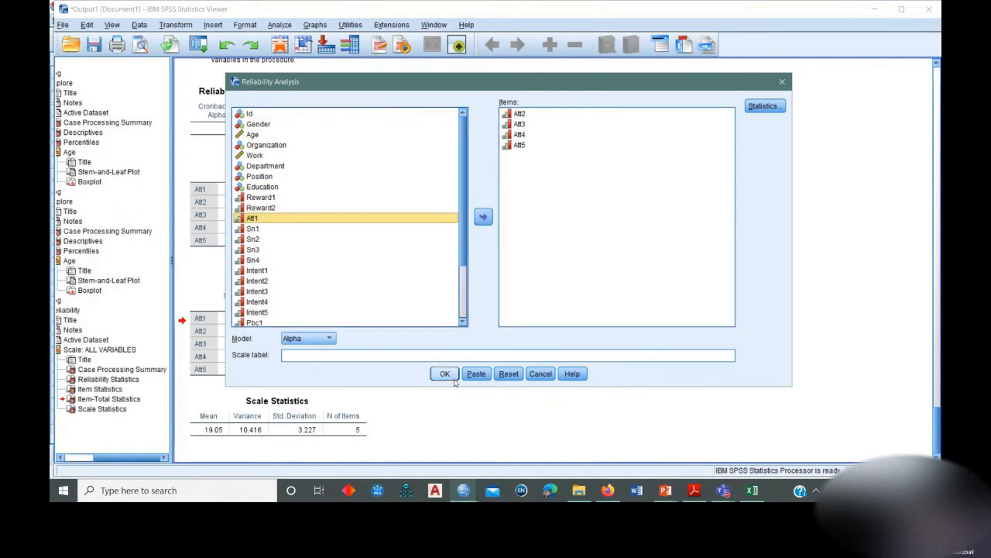
left_click(452, 376)
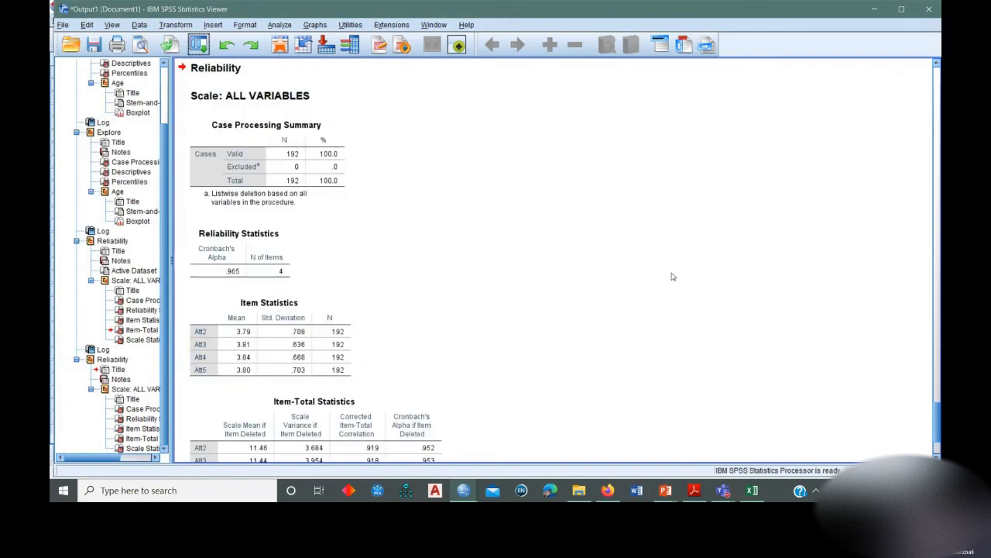
scroll(673, 277, "down", 3)
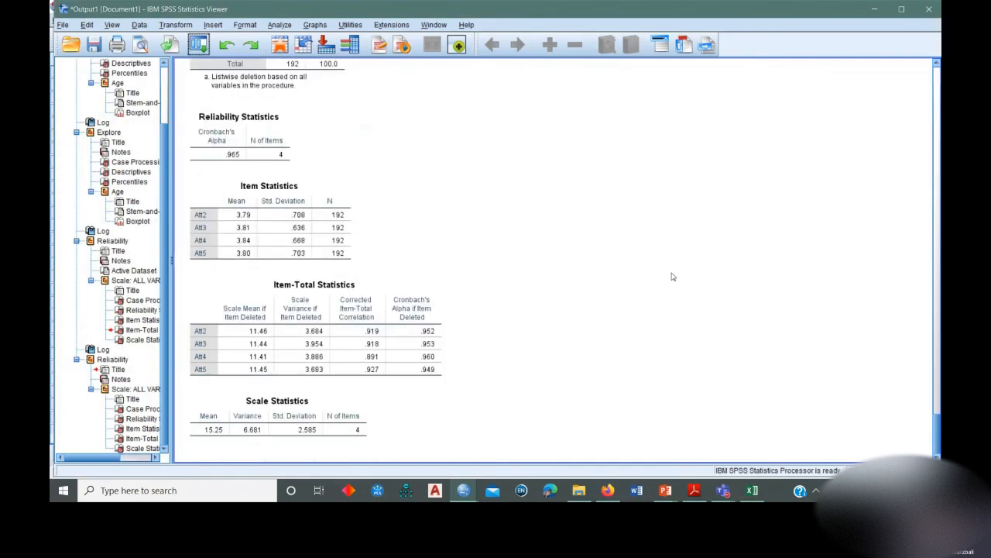
Add Att1 back to the reliability items, rerun the analysis and check its Item-Total Statistics table.
left_click(198, 44)
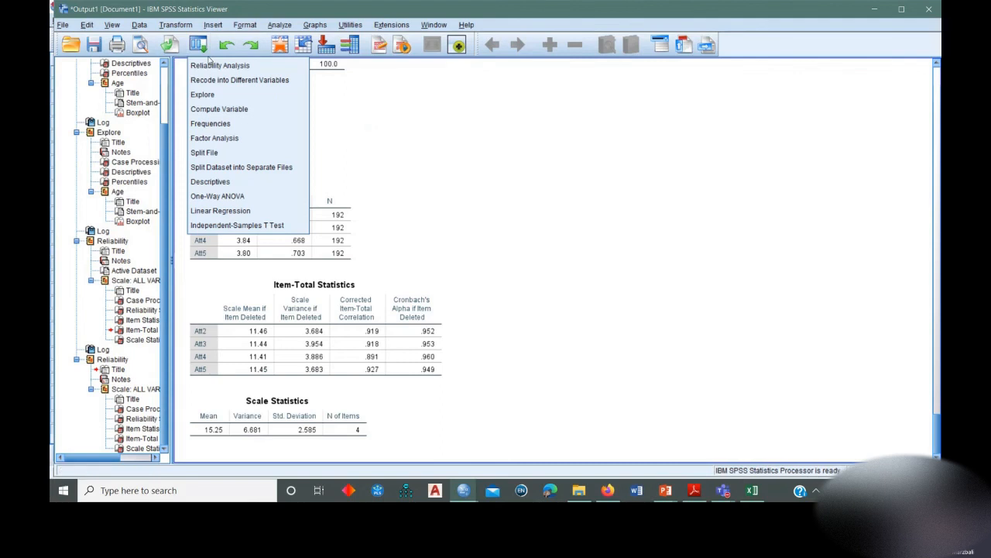
left_click(220, 68)
left_click_drag(253, 220, 521, 160)
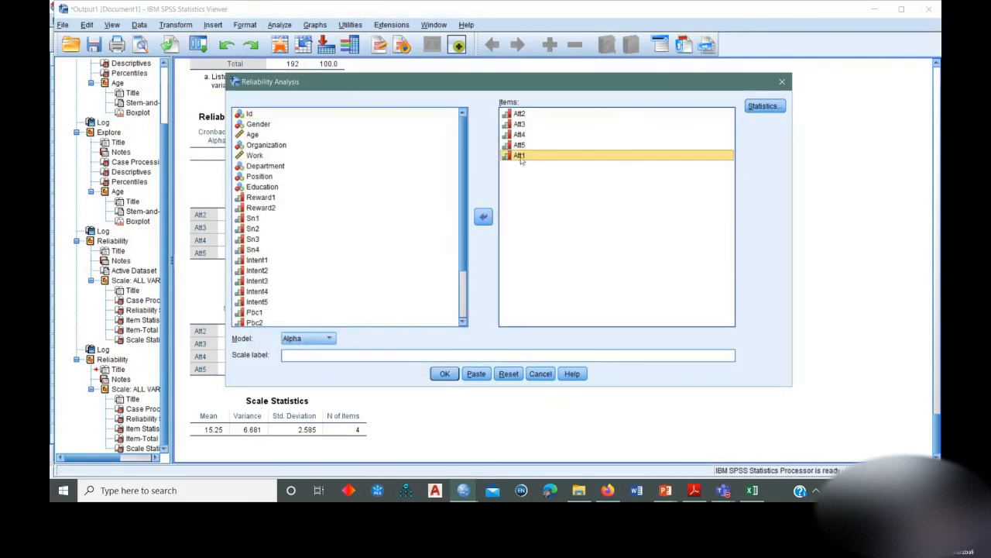
left_click(444, 373)
scroll(457, 185, "down", 3)
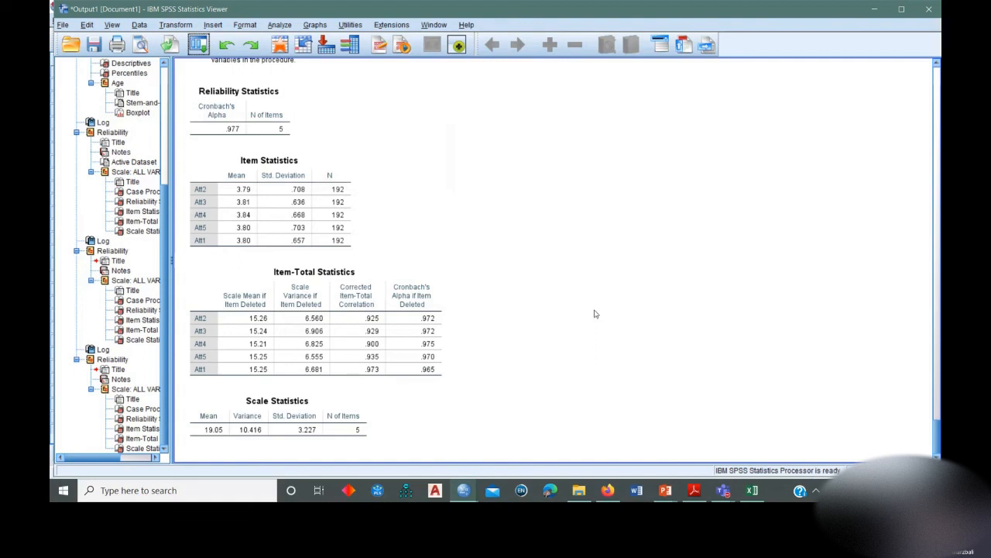
left_click(434, 333)
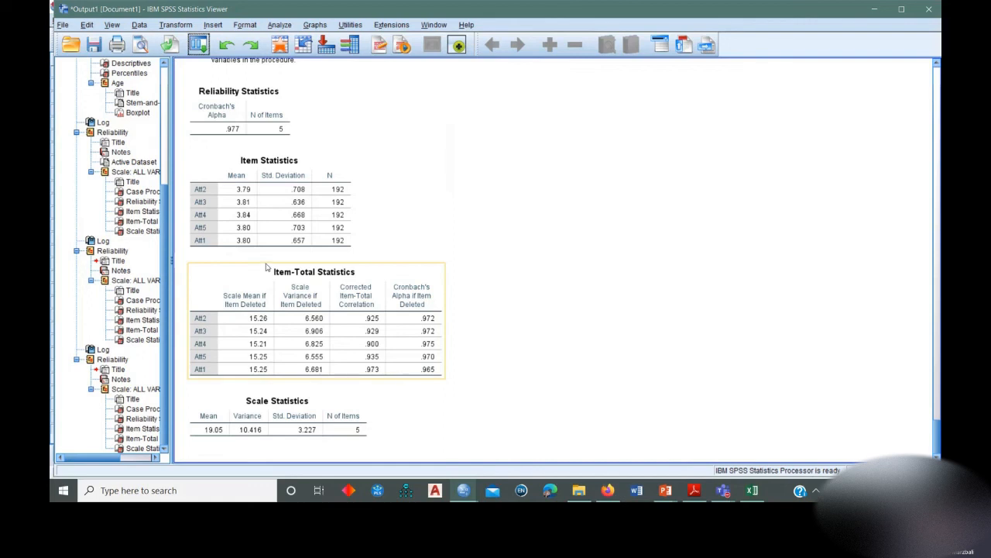
left_click(726, 258)
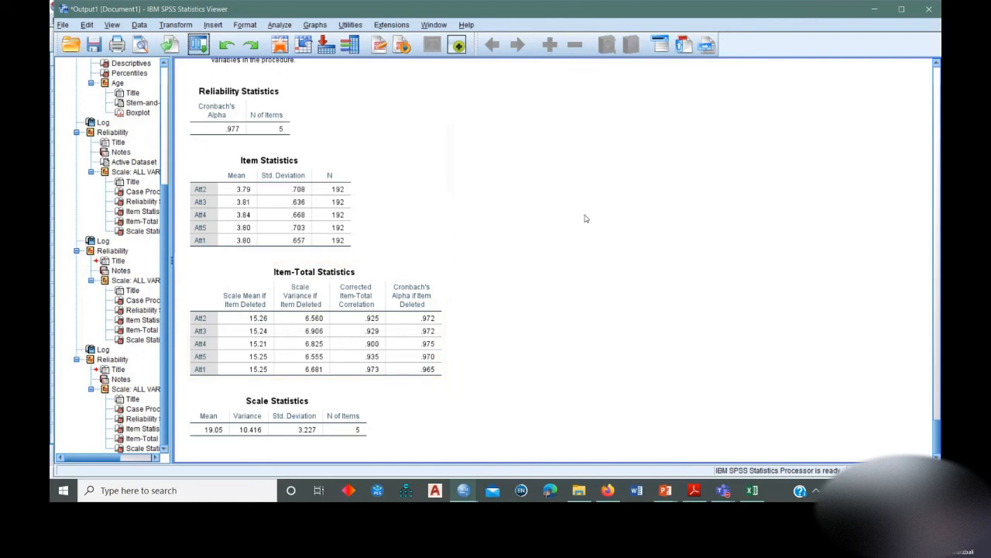
Start computing a new variable with TotAttitude as the target variable.
left_click(279, 25)
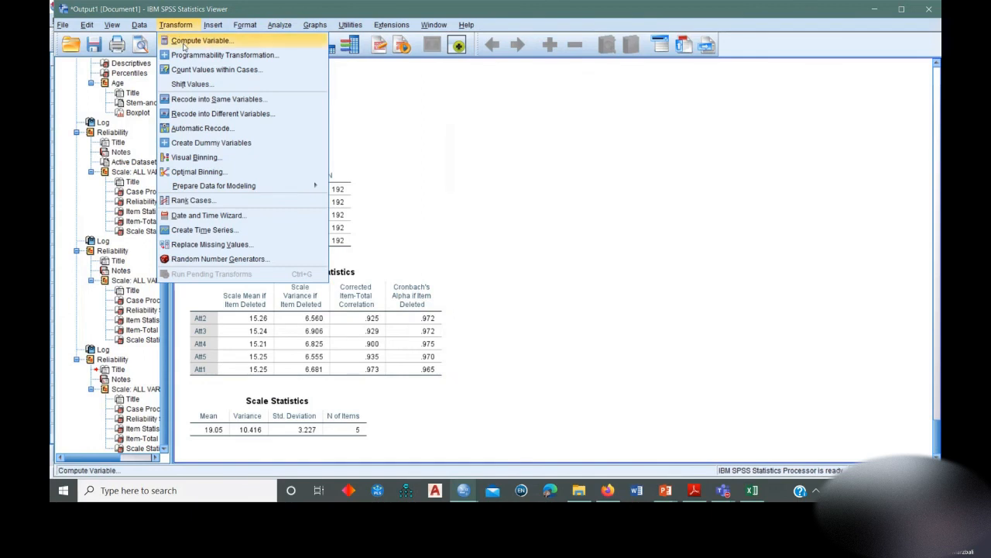
left_click(178, 40)
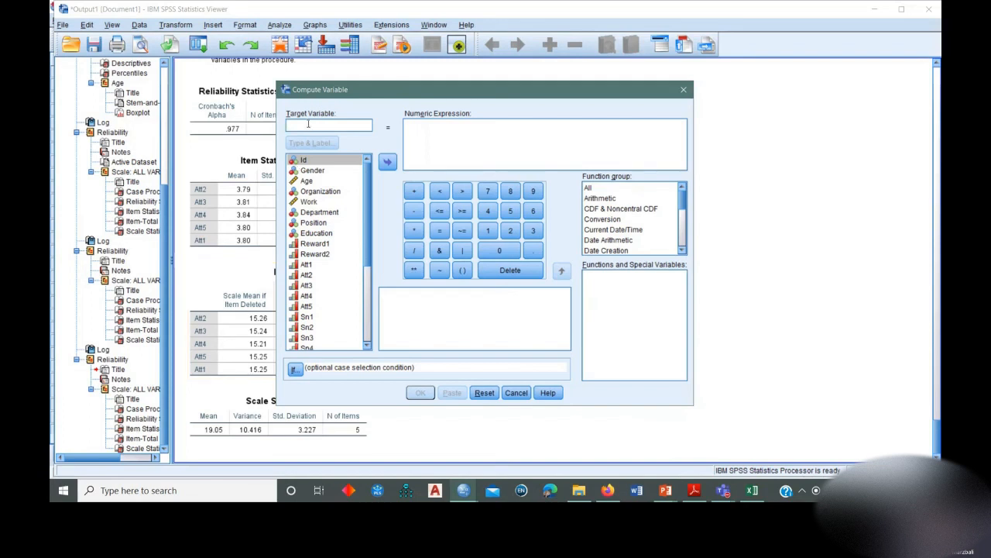
type("Tot")
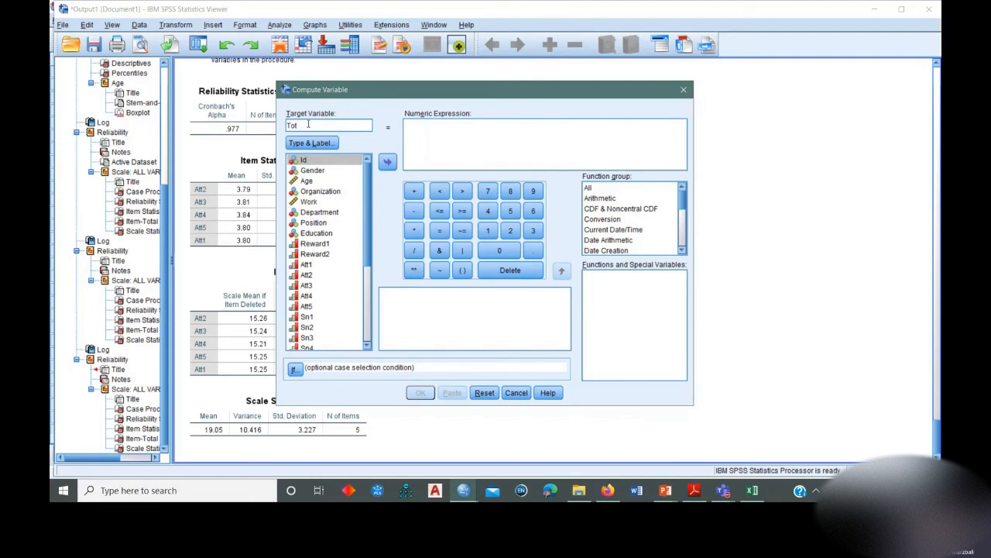
type("Attitude")
Find the Mean function among all functions and insert it into the numeric expression.
left_click(589, 189)
scroll(643, 331, "down", 9)
scroll(638, 320, "down", 20)
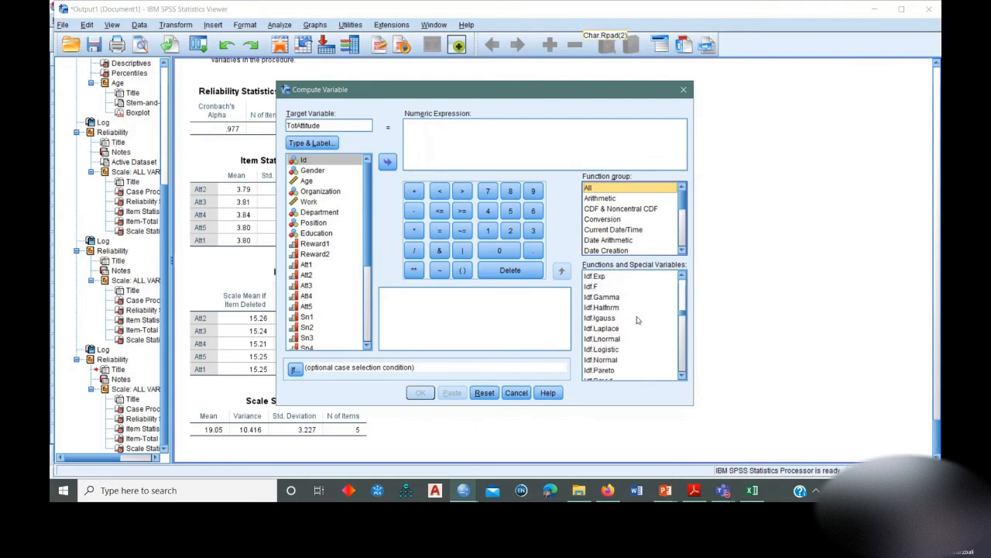
scroll(638, 319, "up", 2)
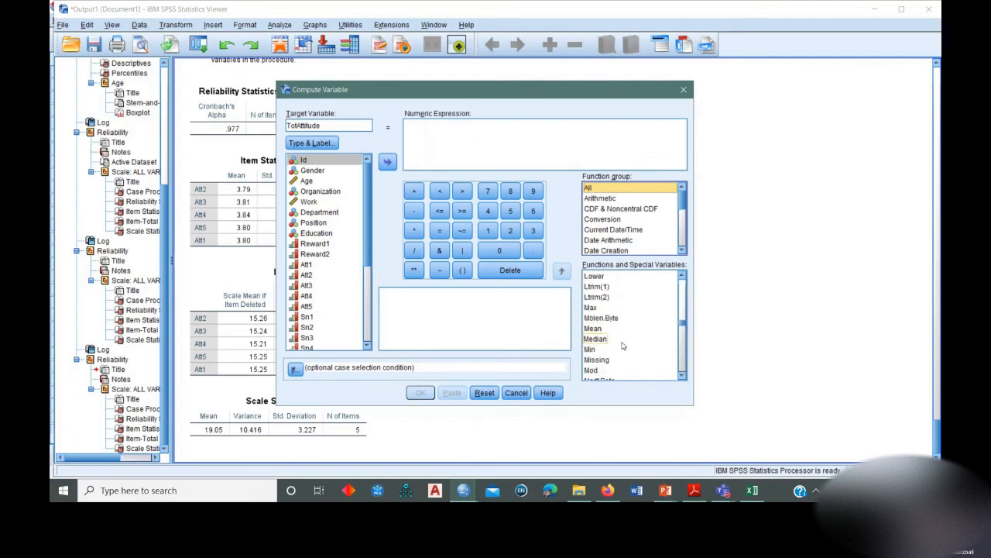
double_click(593, 329)
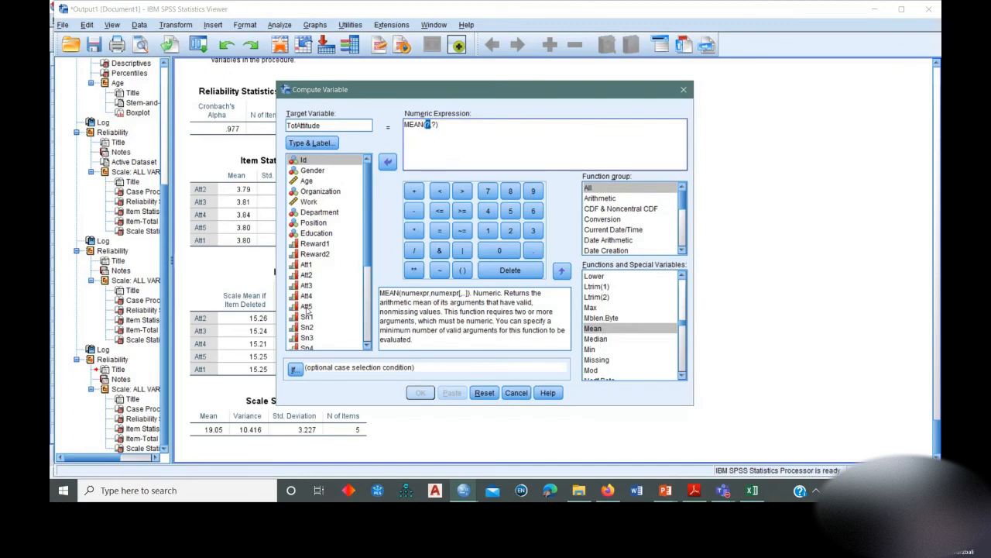
Fill in the function arguments so the numeric expression reads MEAN(Att1,Att2,Att3,Att4,Att5).
left_click(306, 264)
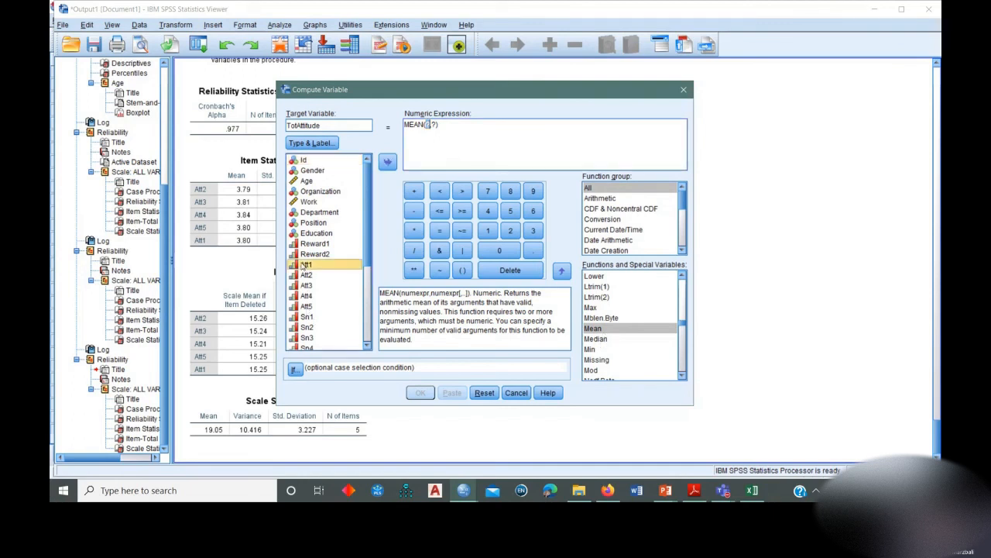
left_click(387, 161)
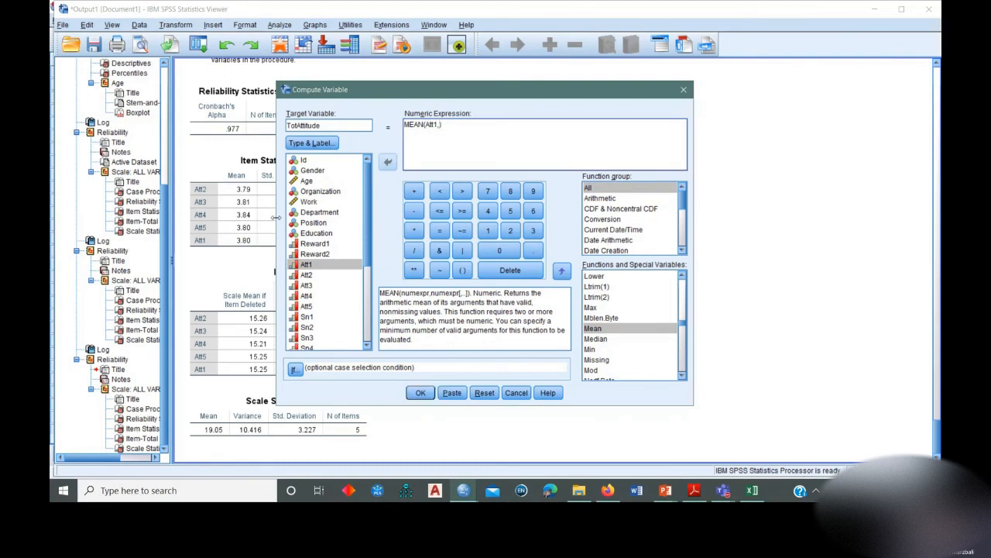
double_click(299, 276)
type(",")
double_click(308, 286)
type(",Att3,")
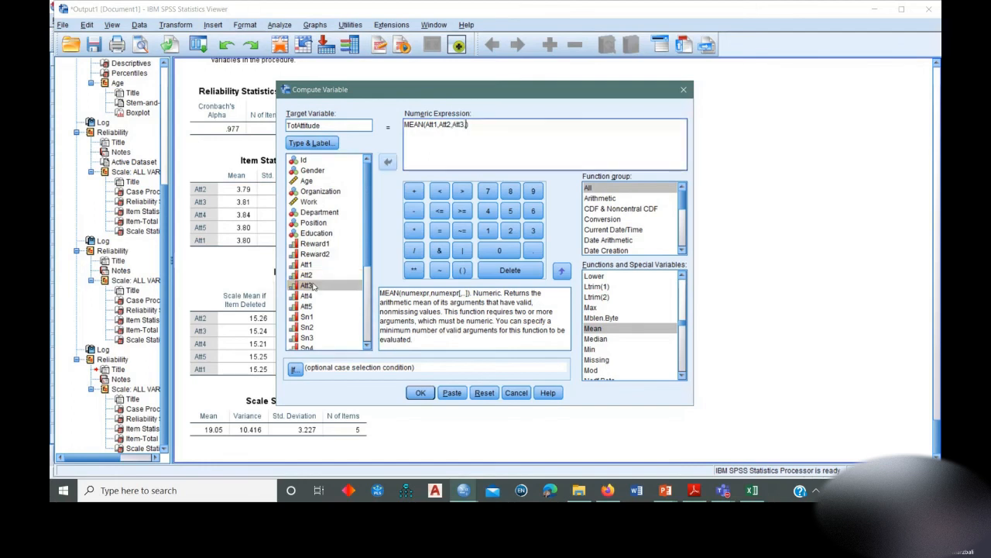
double_click(308, 296)
type(",")
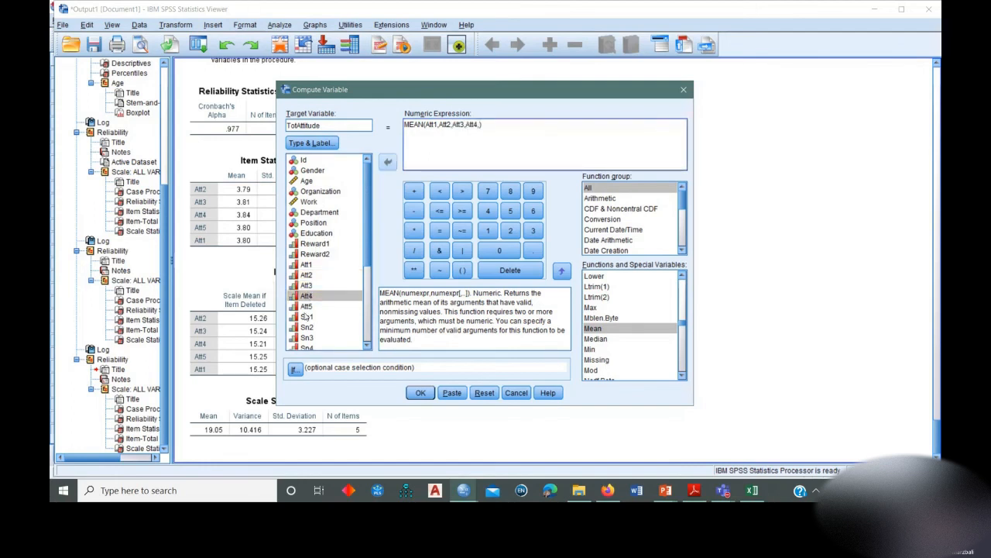
double_click(307, 306)
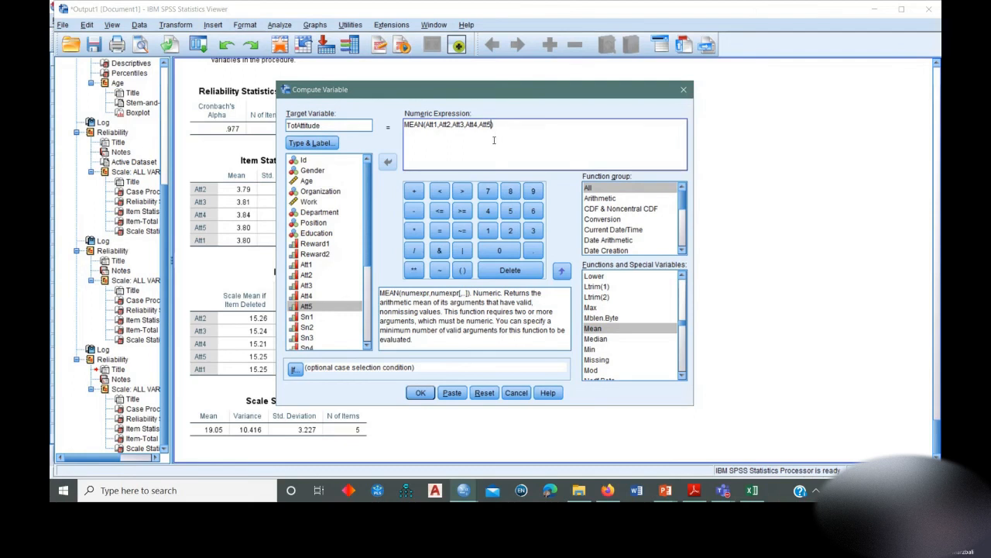
Run the TotAttitude computation and select the new variable in the variable list of material_2_data.sav.
left_click(421, 394)
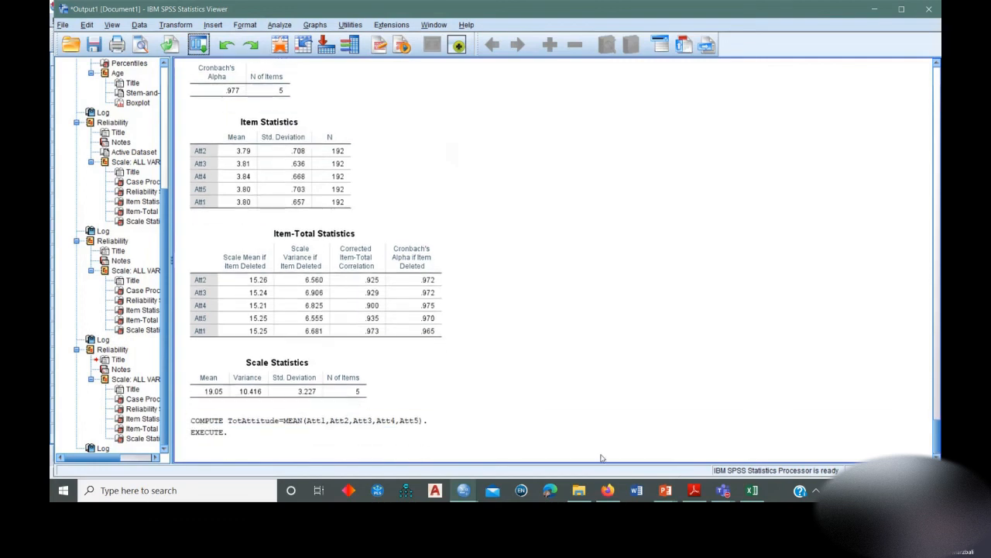
left_click(465, 492)
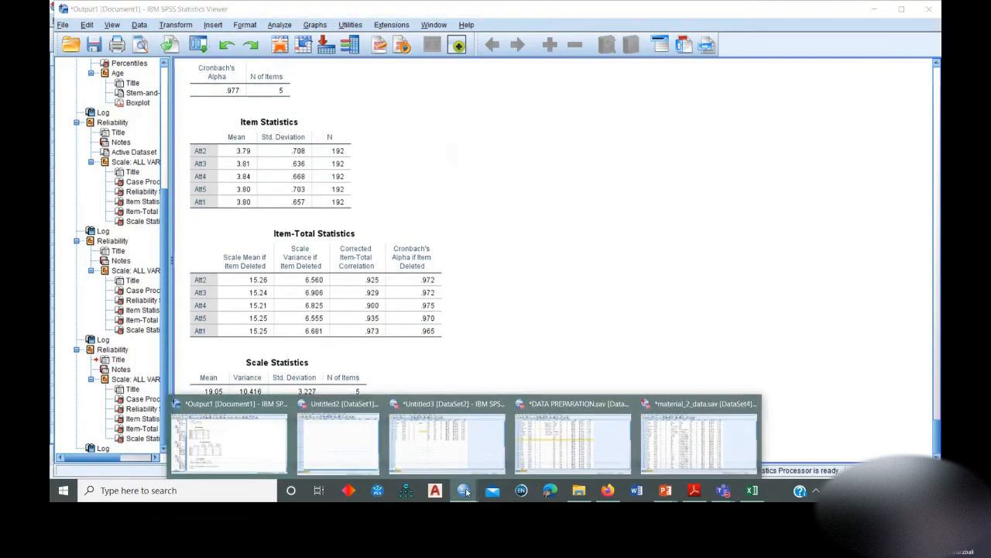
left_click(700, 433)
left_click(84, 287)
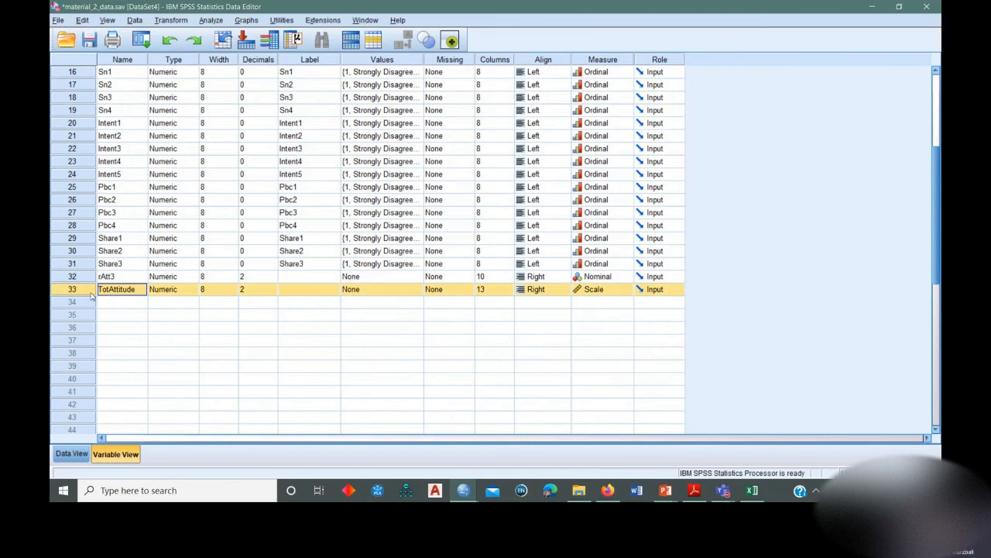
Delete the rAtt3 variable and set the alignment of TotAttitude to Left.
right_click(66, 277)
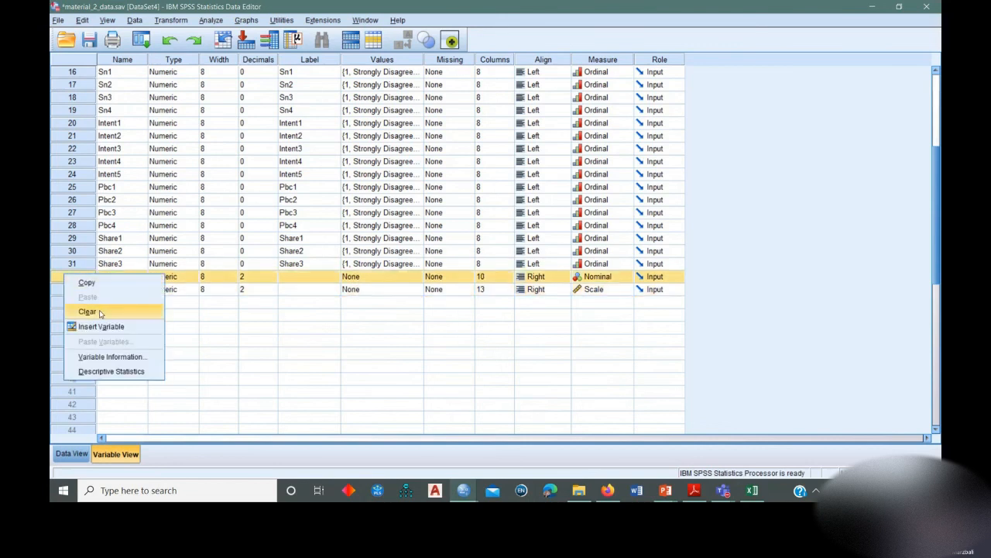
left_click(87, 312)
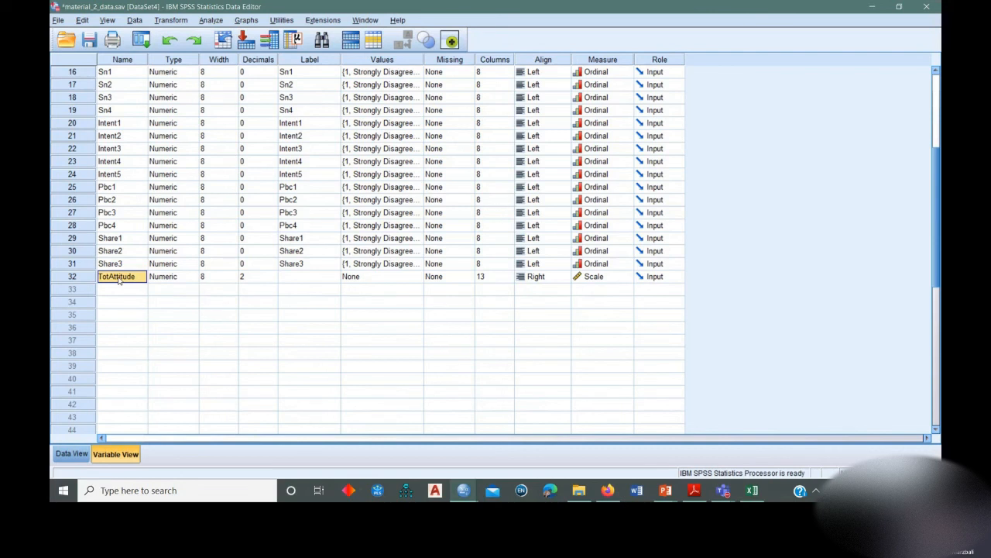
left_click(538, 277)
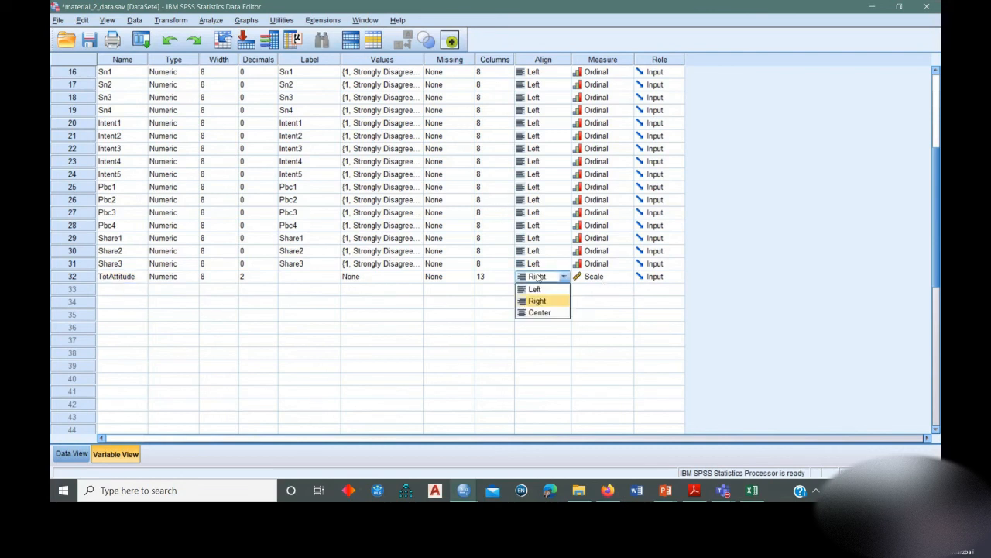
left_click(534, 289)
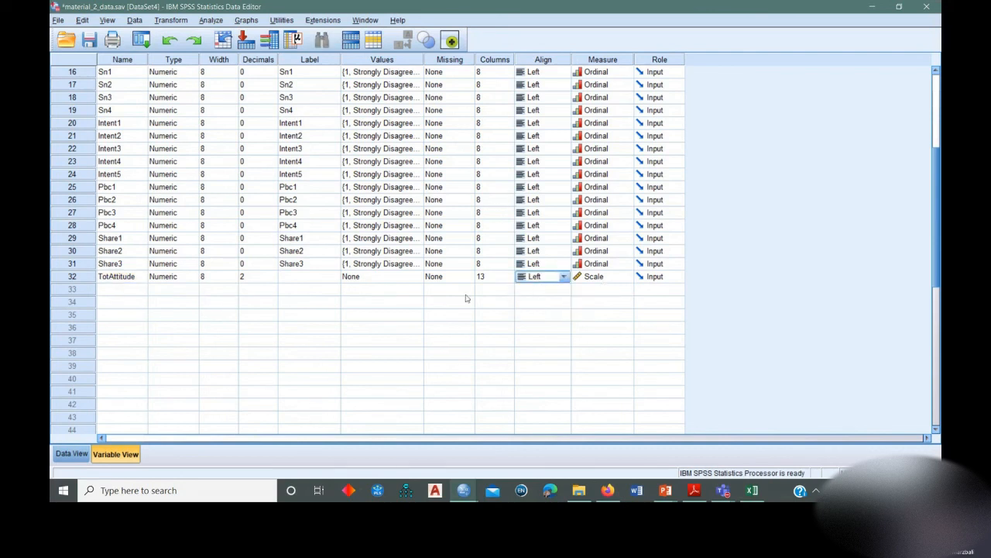
left_click(304, 276)
left_click(82, 277)
left_click(118, 277)
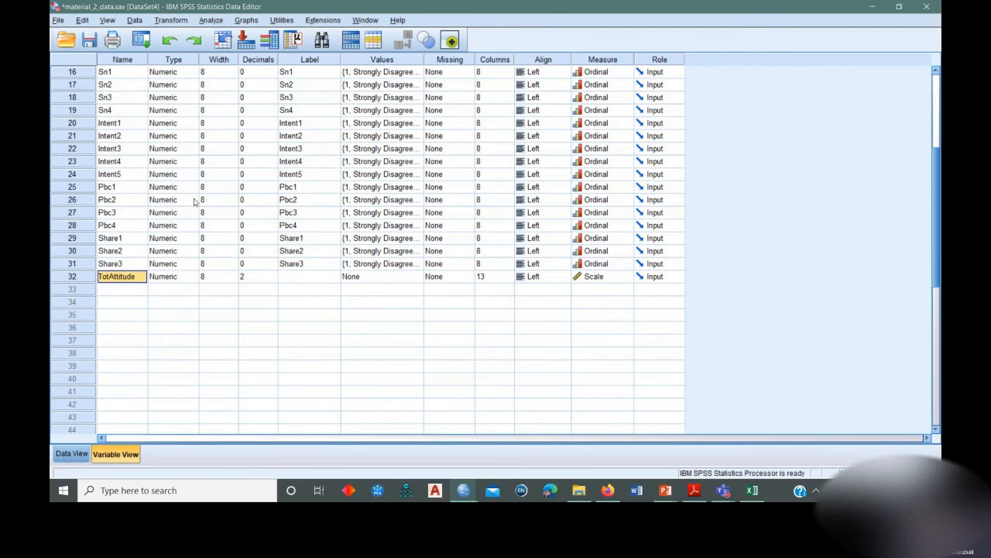
Switch to the PowerPoint slide show and advance through the reliability slides to the Subjective Norm construct's reliability test.
left_click(665, 489)
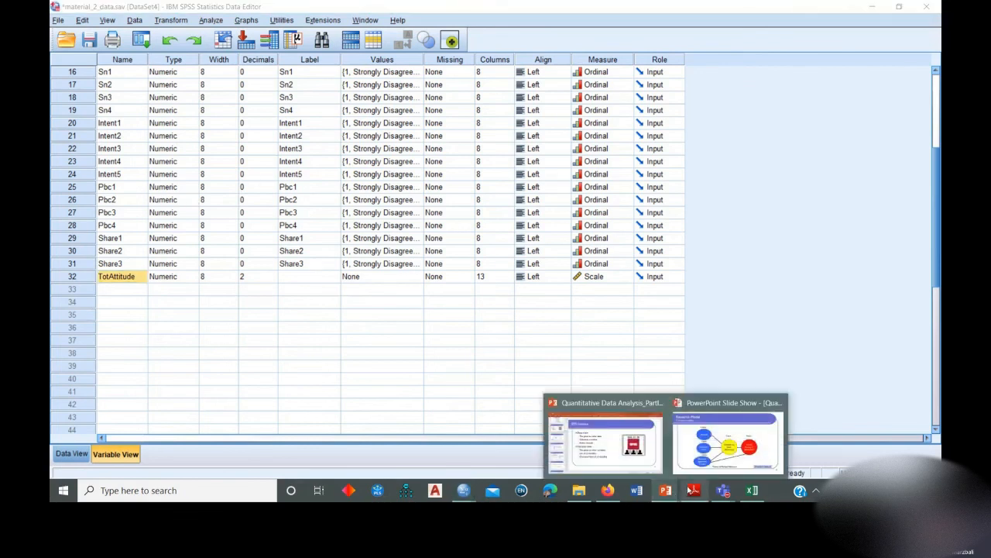
left_click(738, 444)
left_click(803, 248)
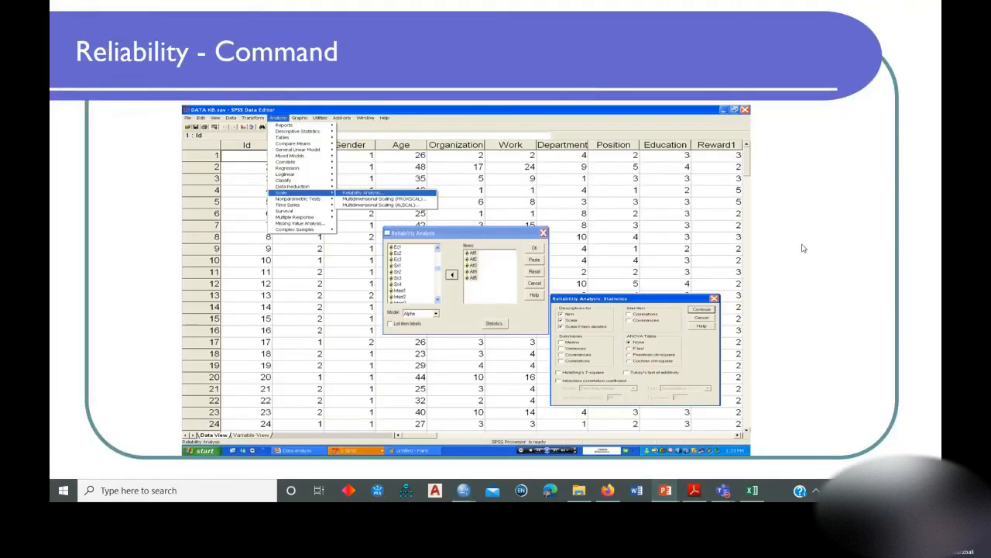
left_click(803, 248)
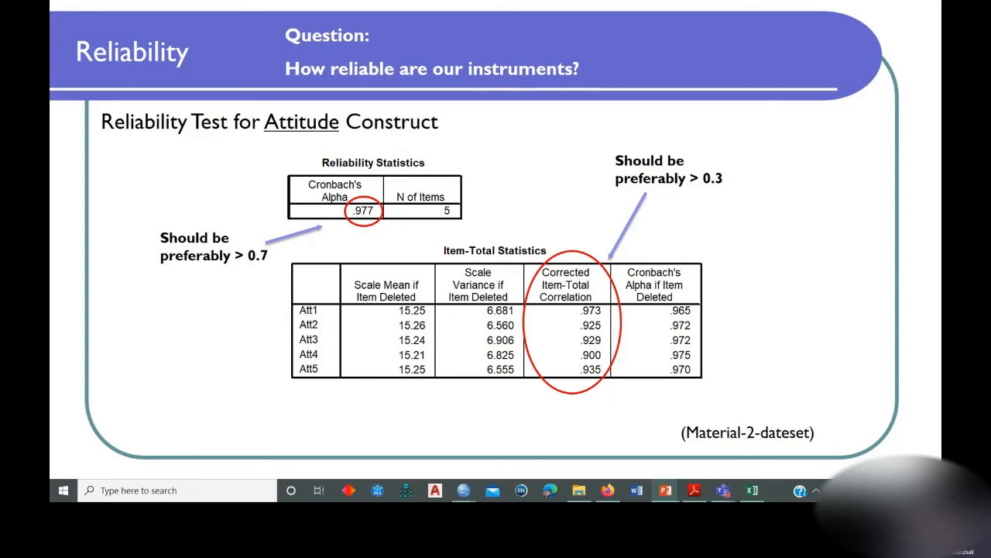
key("Right")
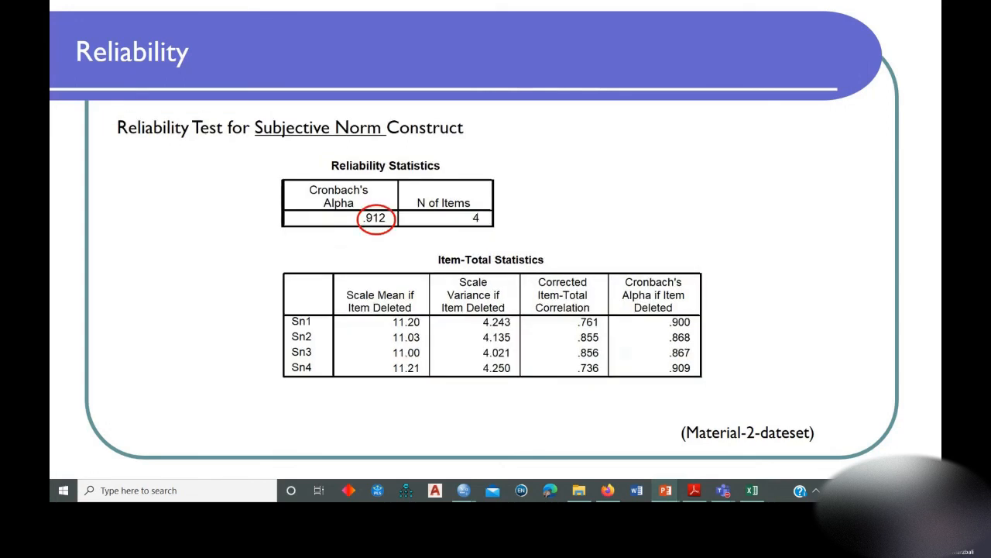